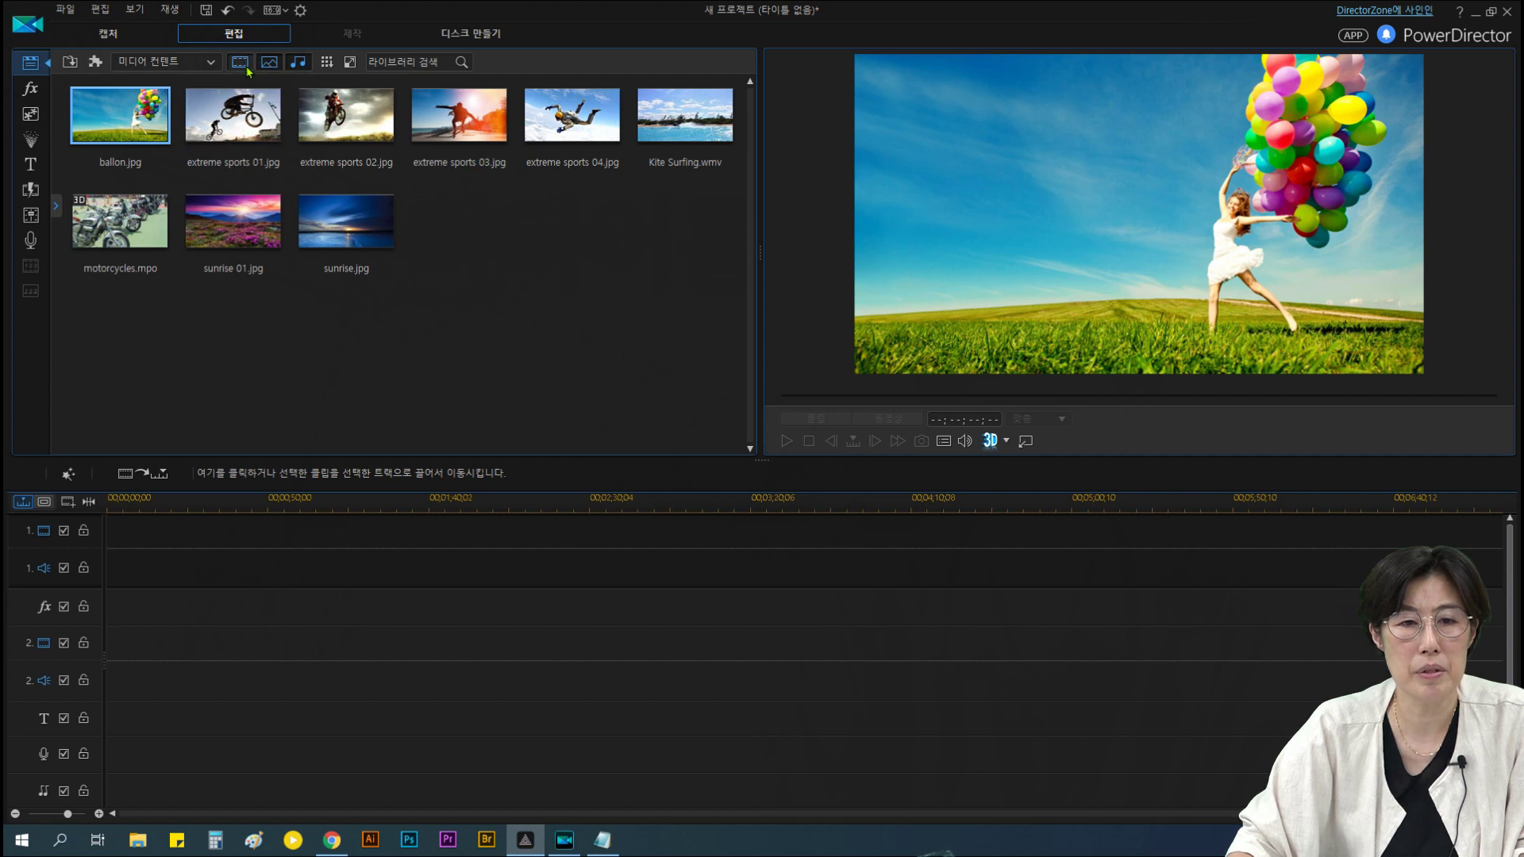
Filter the media library to videos, images and audio one type at a time, and show all three types again
{"action": "left_click", "coordinate": [240, 62]}
{"action": "left_click", "coordinate": [269, 62]}
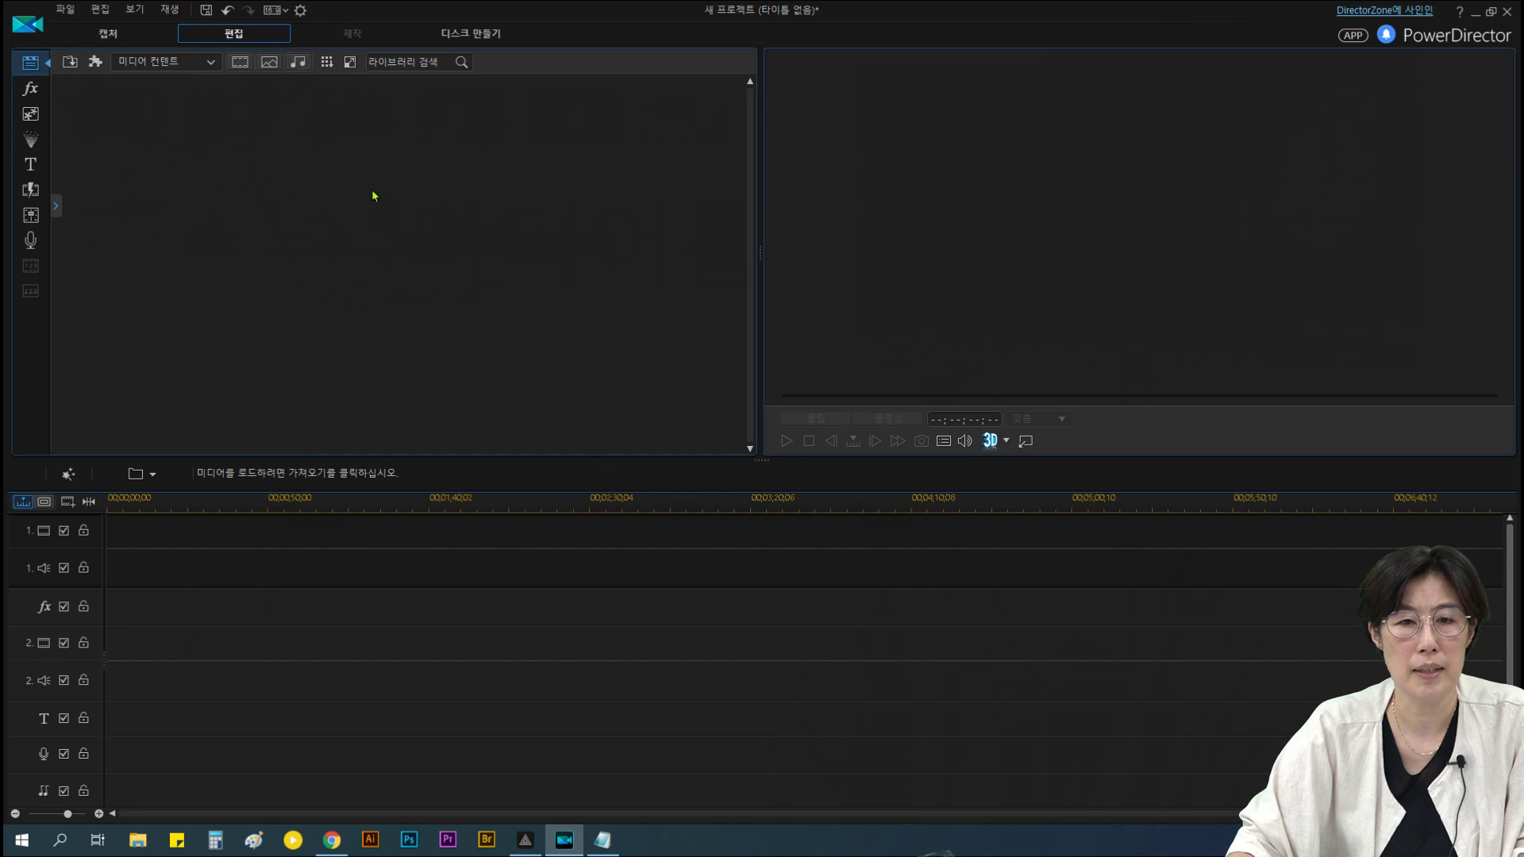
{"action": "left_click", "coordinate": [241, 65]}
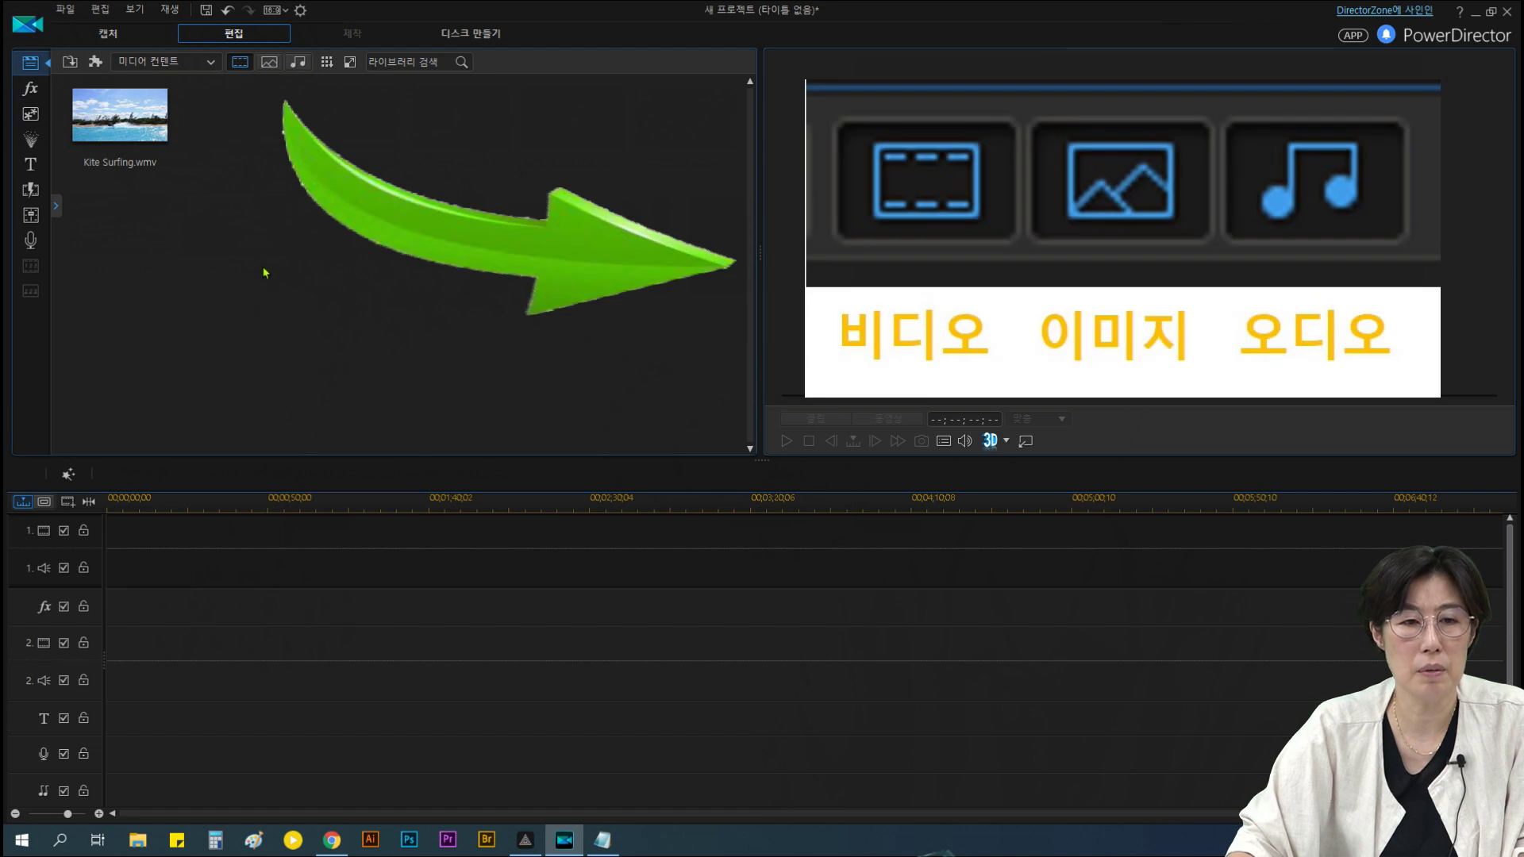
{"action": "left_click", "coordinate": [240, 62]}
{"action": "left_click", "coordinate": [276, 64]}
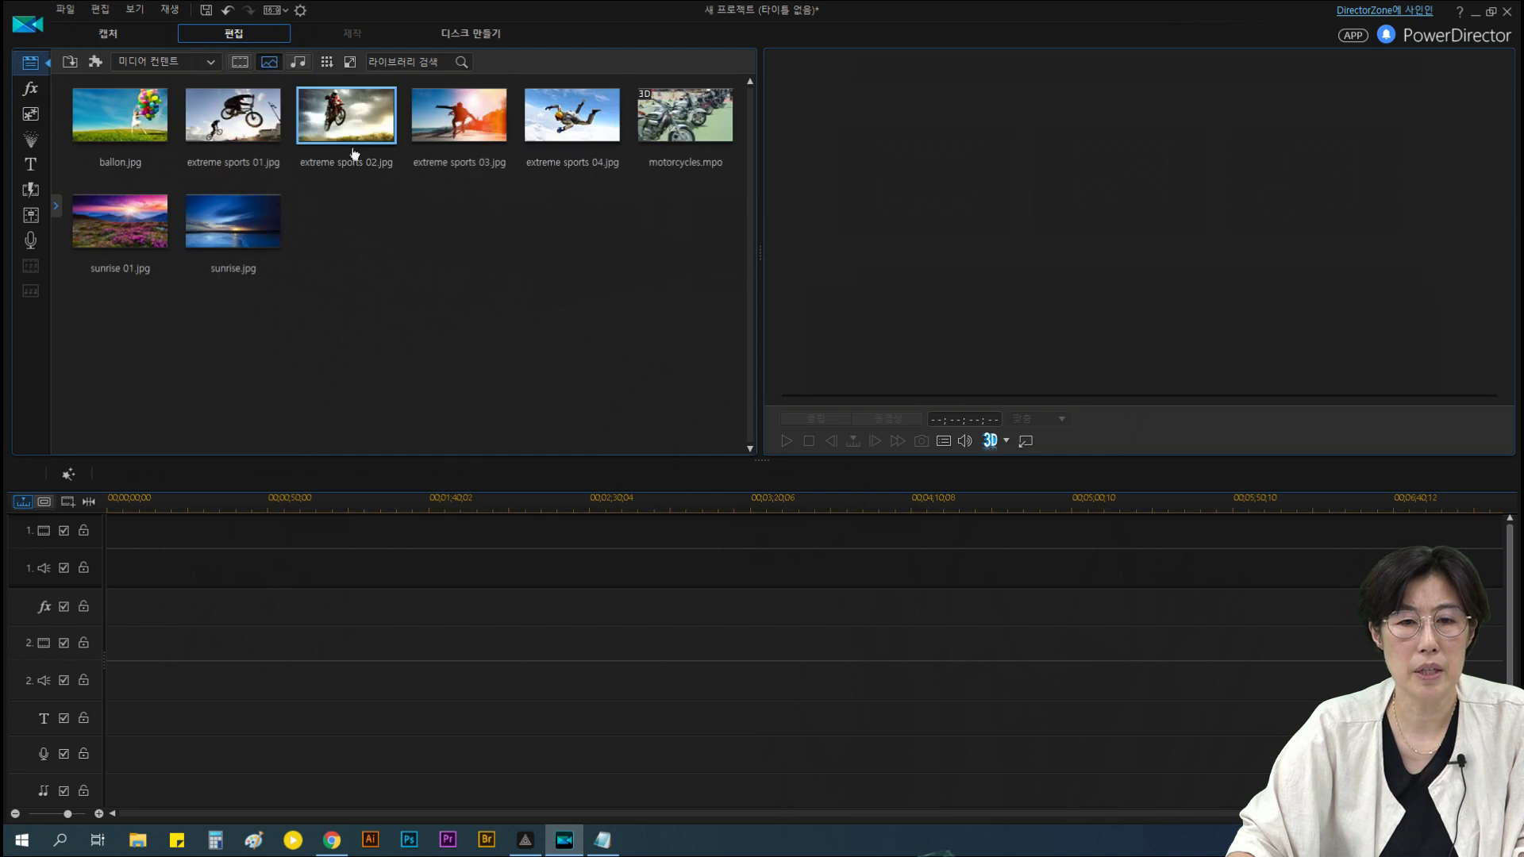
{"action": "left_click", "coordinate": [294, 63]}
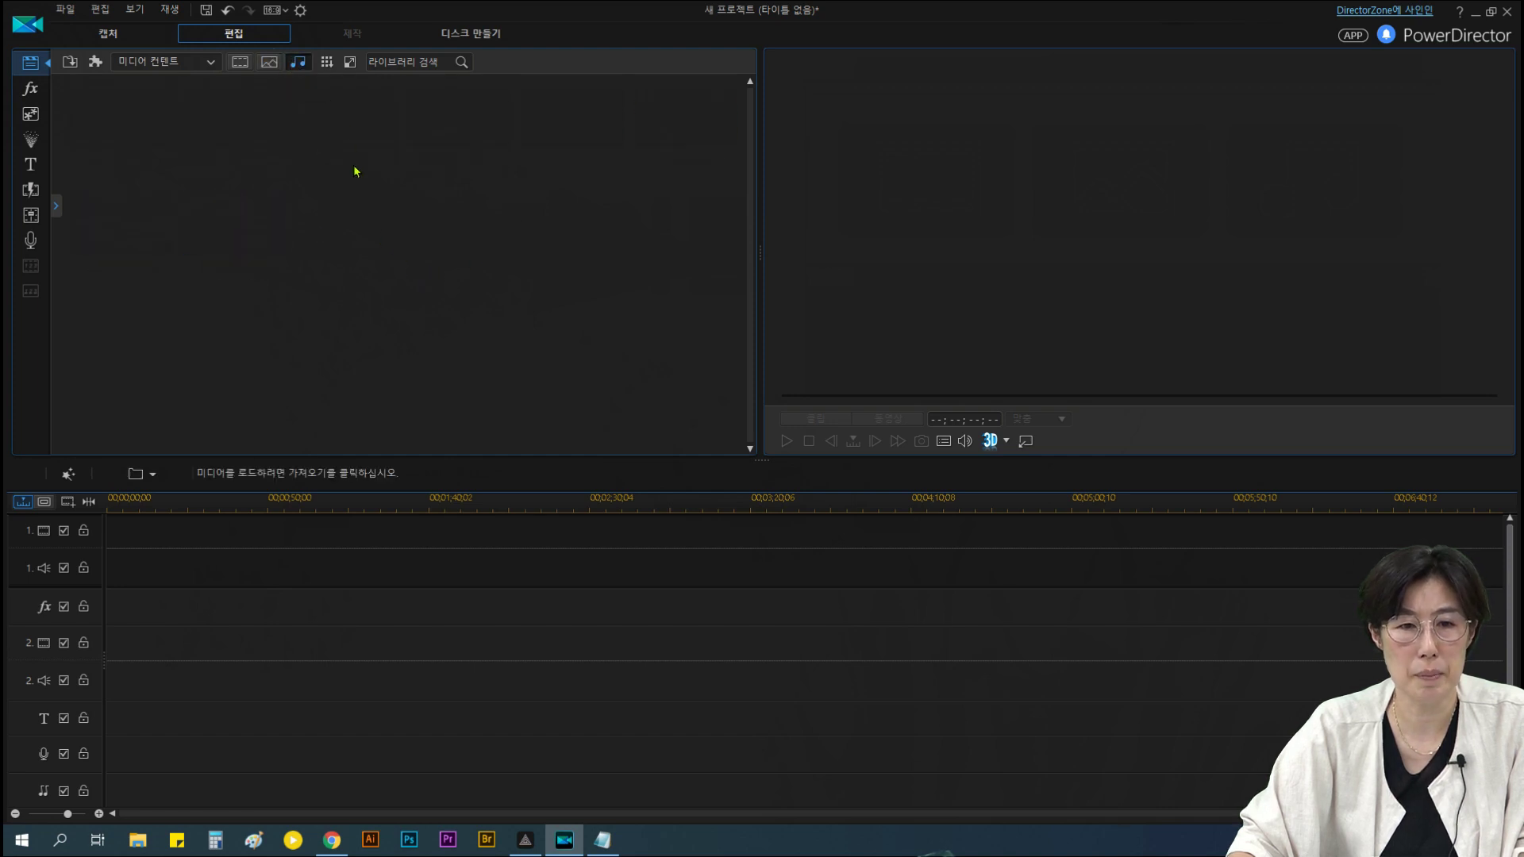
{"action": "left_click", "coordinate": [240, 67]}
{"action": "left_click", "coordinate": [269, 62]}
{"action": "left_click", "coordinate": [298, 62]}
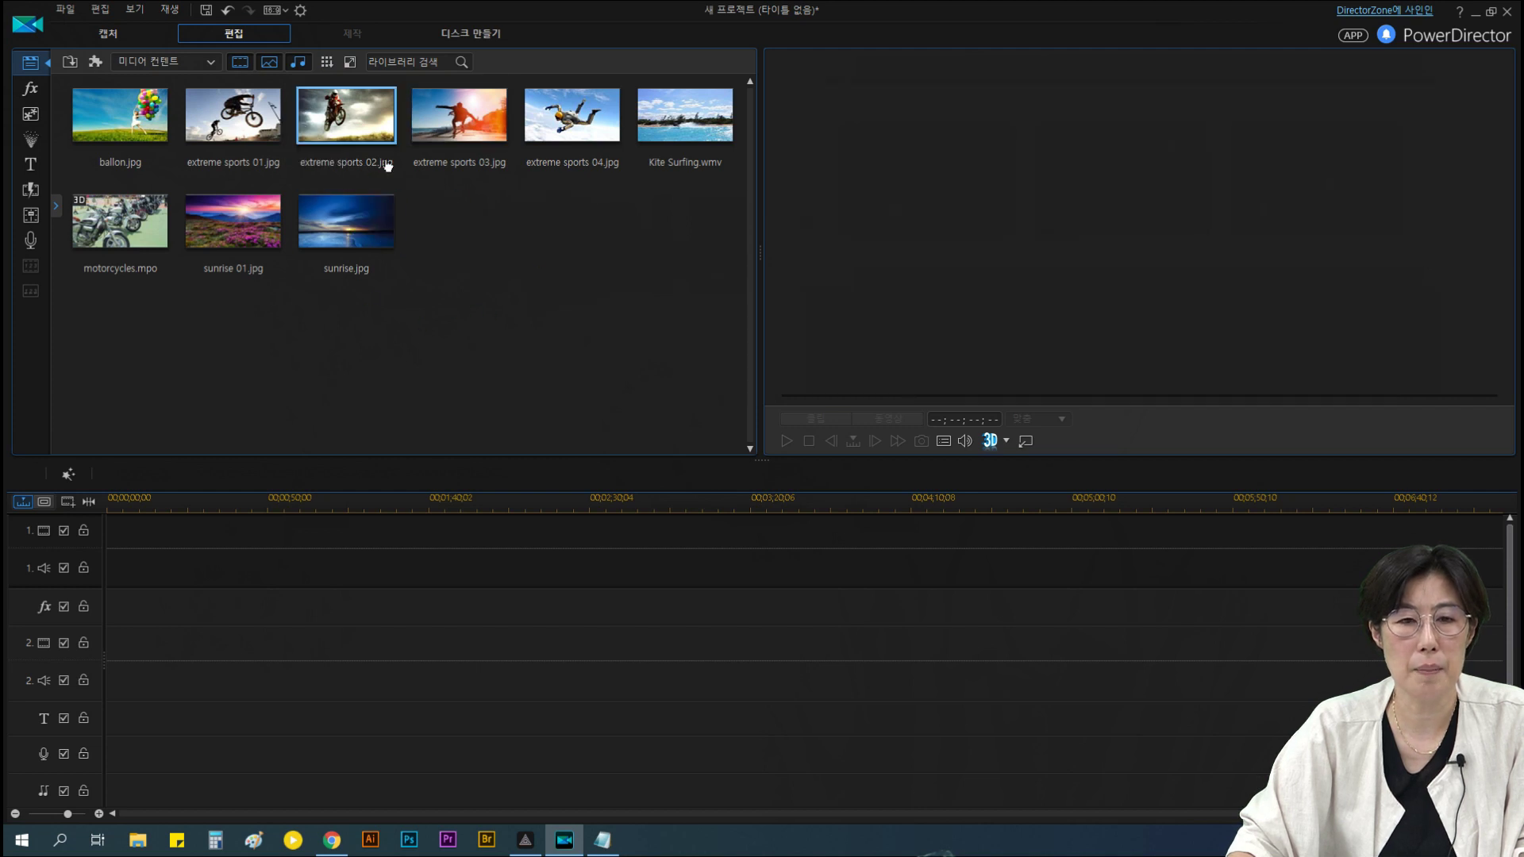
Enlarge the media library thumbnails slightly
{"action": "left_click", "coordinate": [349, 64]}
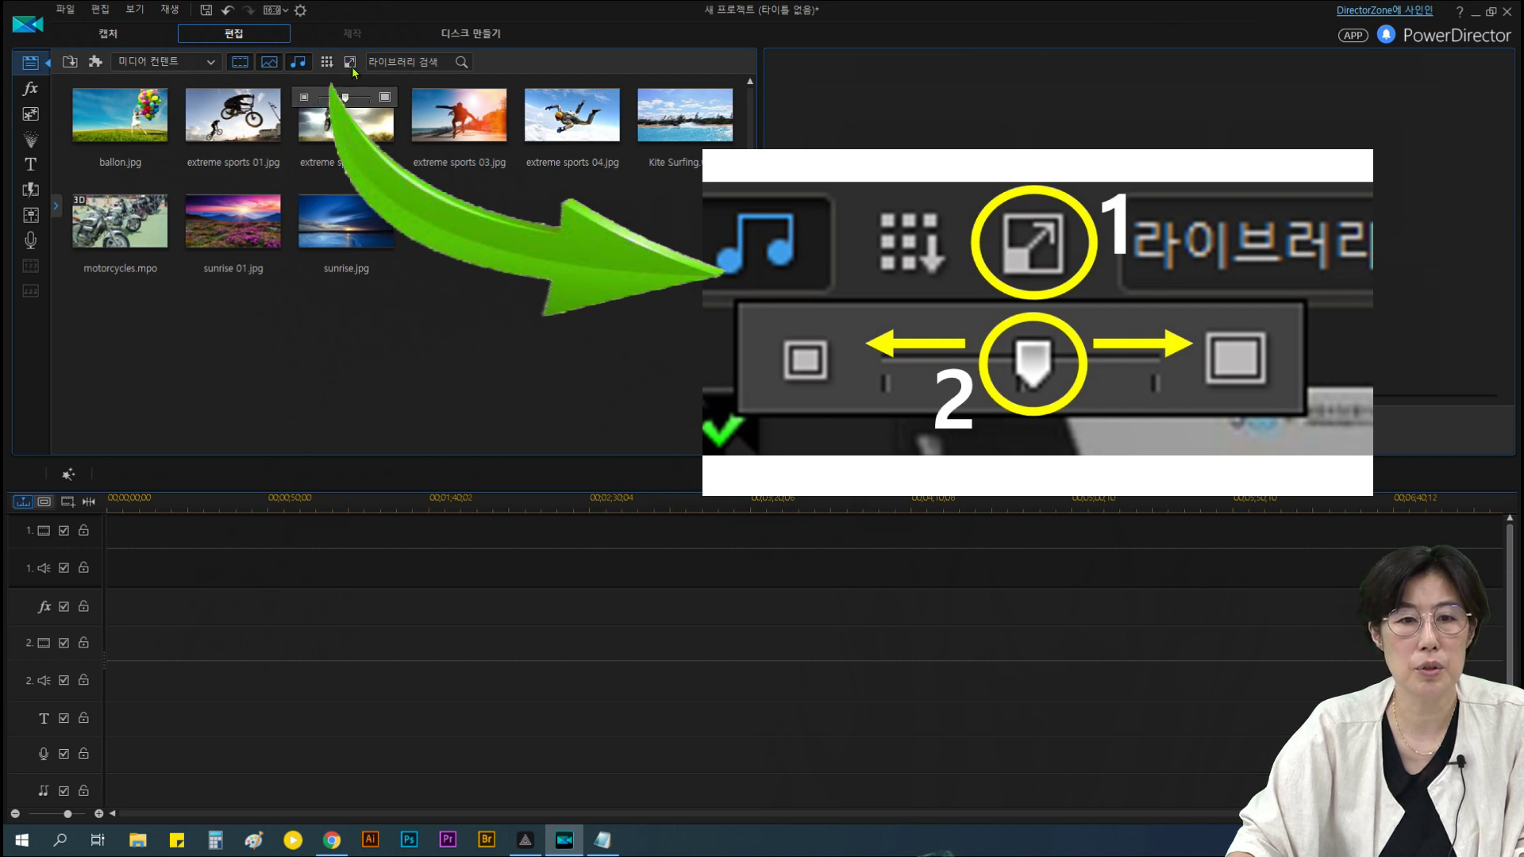
{"action": "left_click_drag", "start_coordinate": [345, 98], "coordinate": [352, 101]}
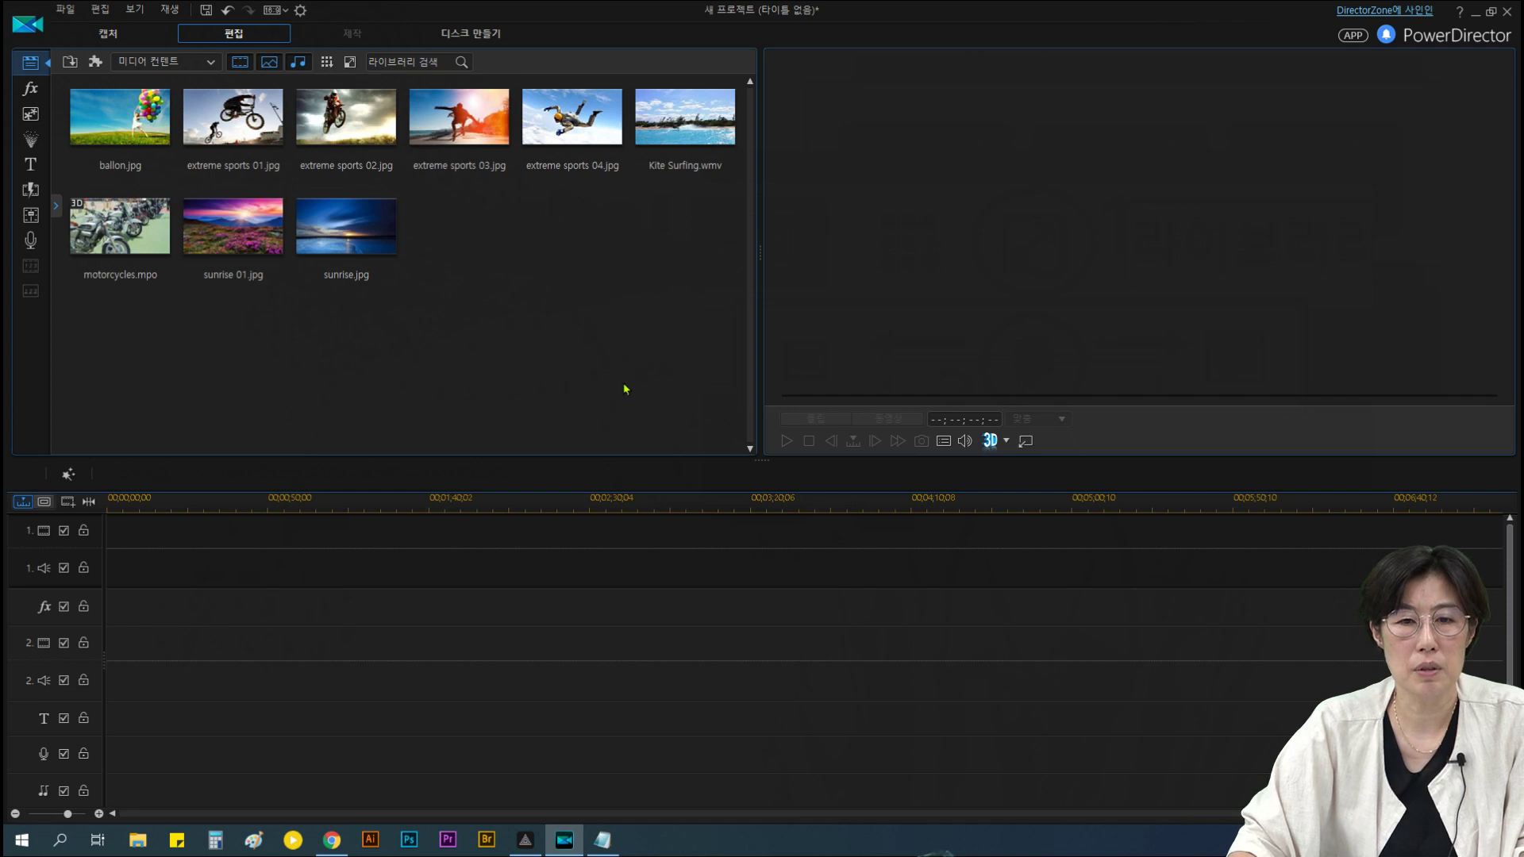
Select all sample clips in the media library and delete them
{"action": "left_click_drag", "start_coordinate": [717, 379], "coordinate": [110, 111]}
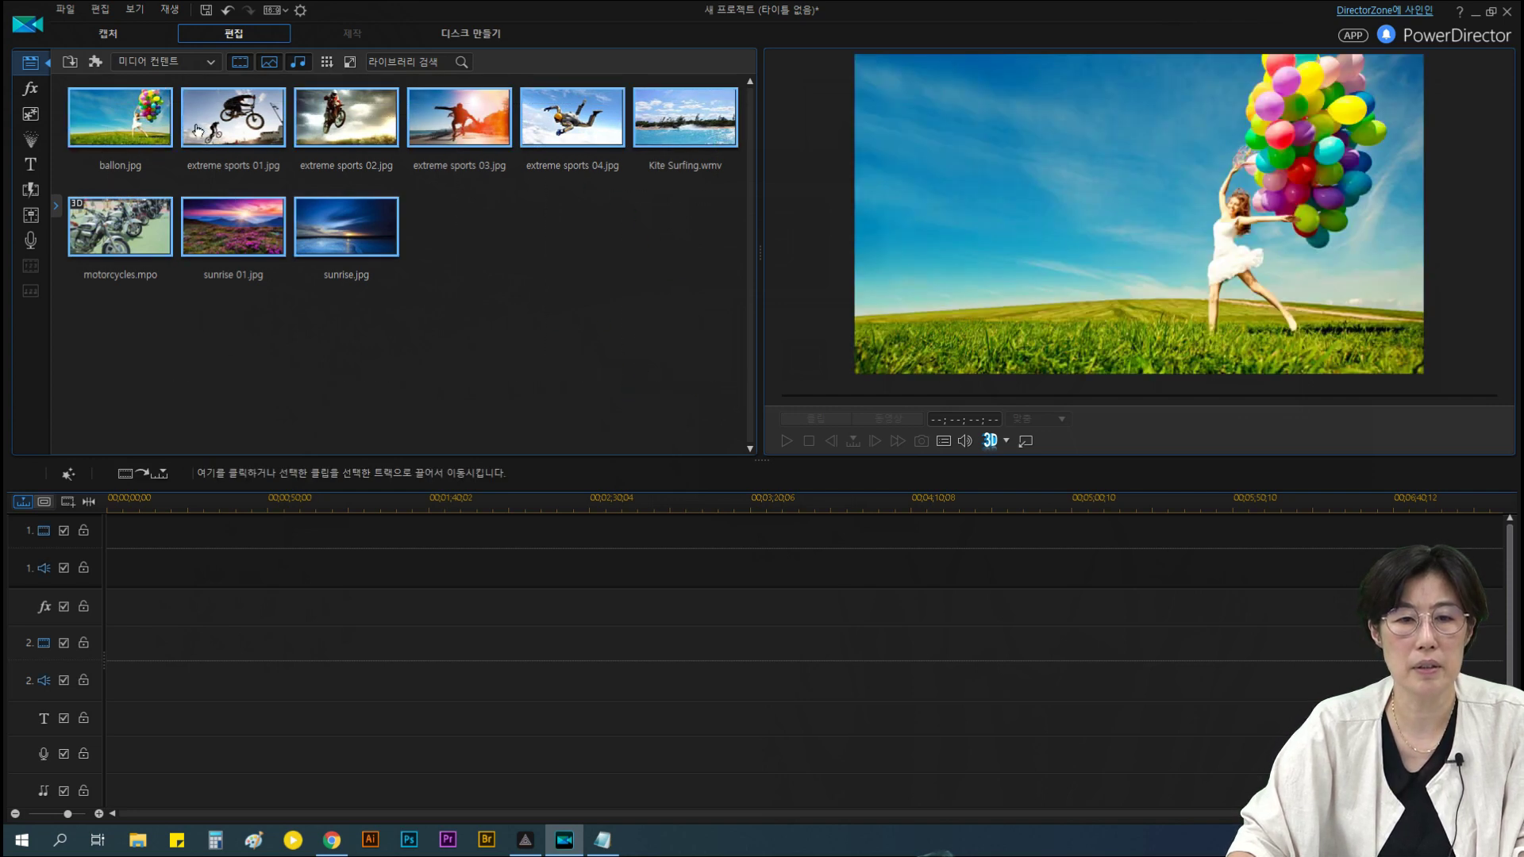
{"action": "left_click", "coordinate": [456, 340]}
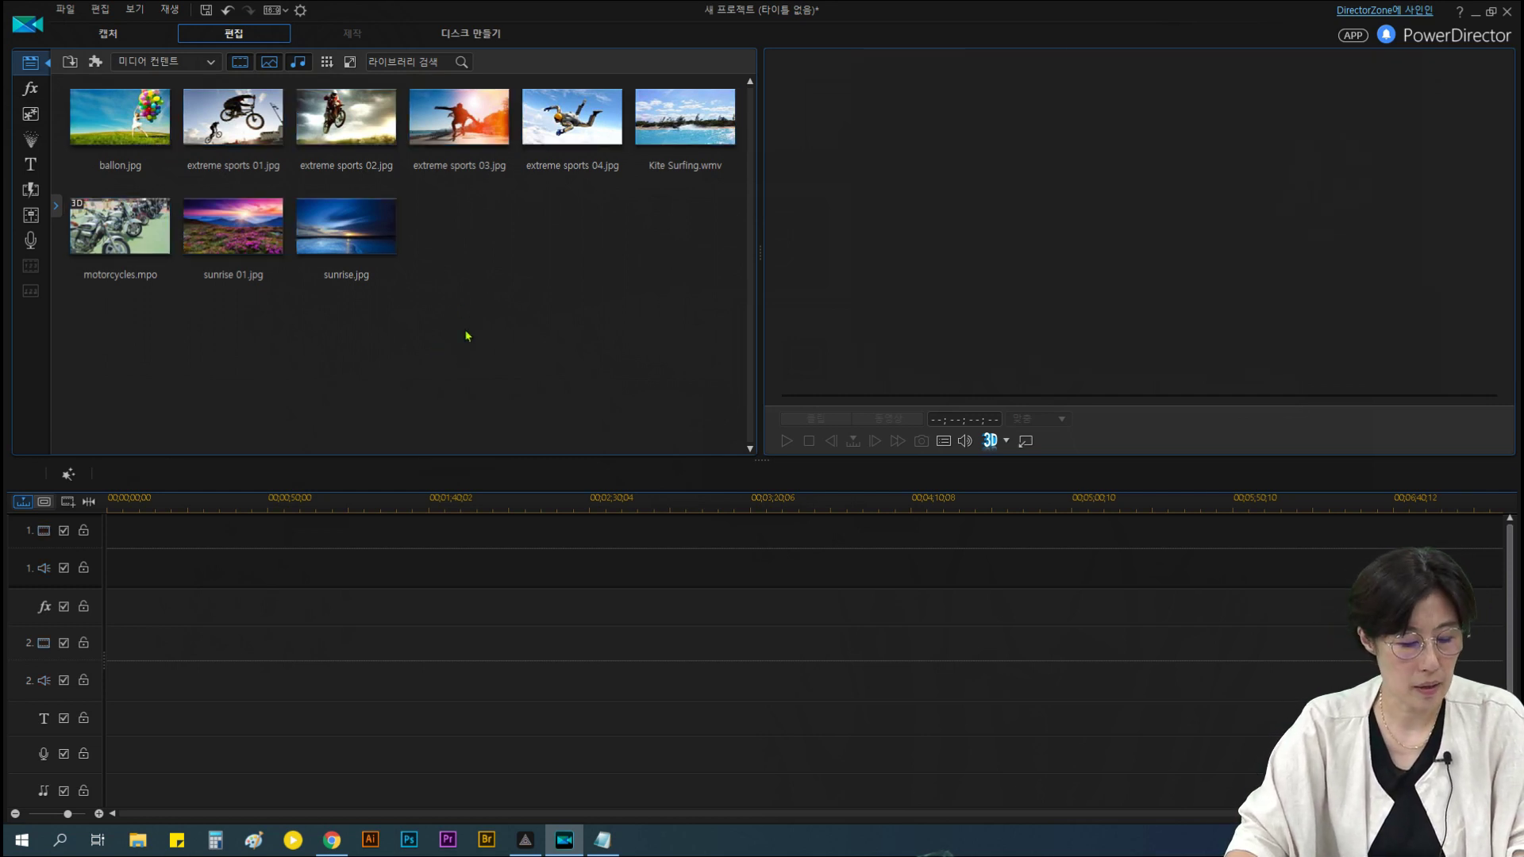
{"action": "key", "text": "ctrl+a"}
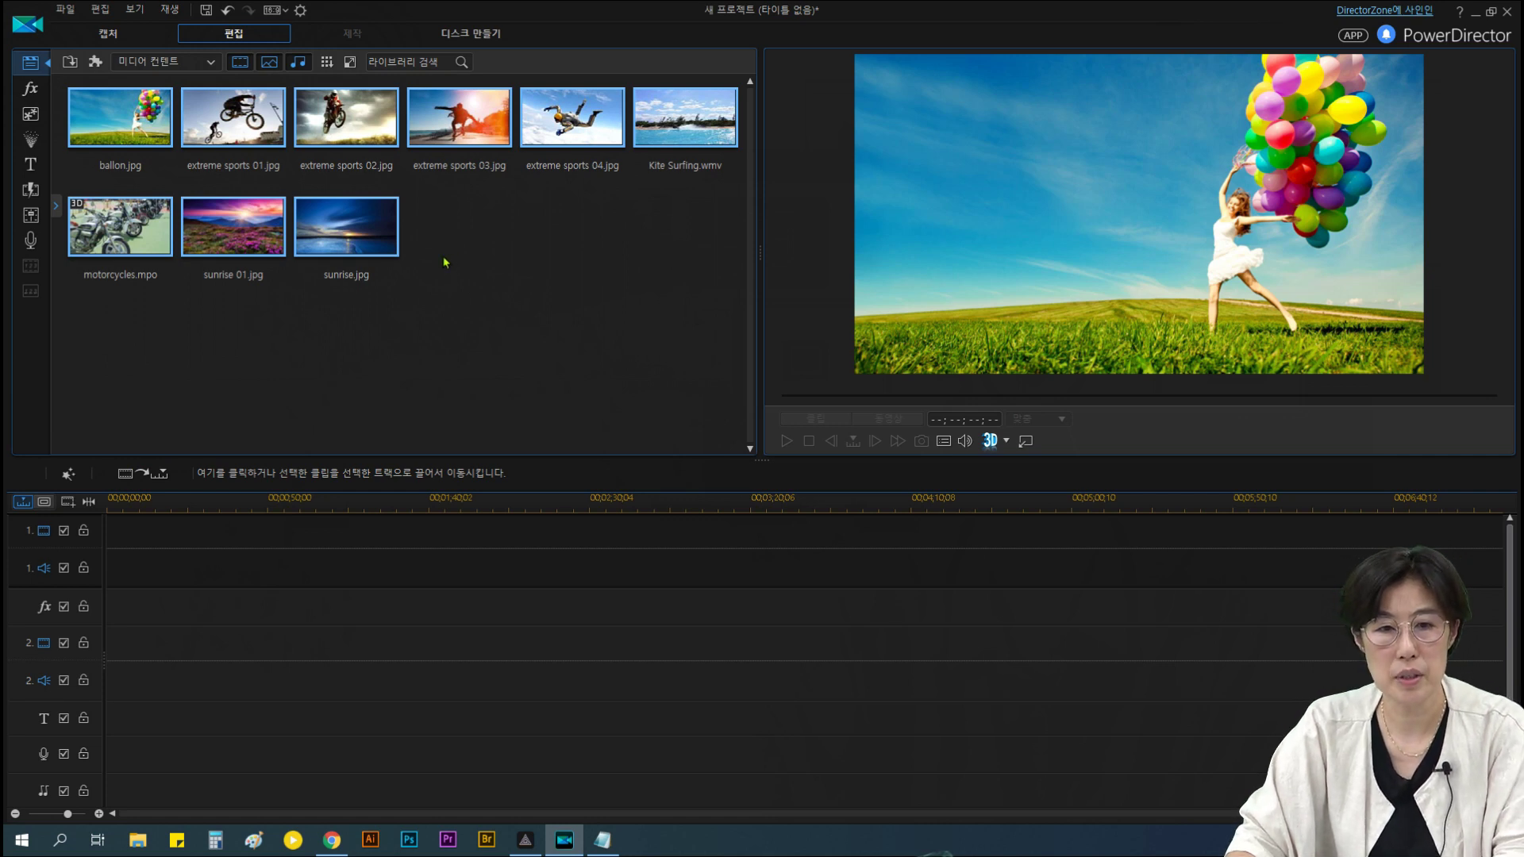
{"action": "key", "text": "Delete"}
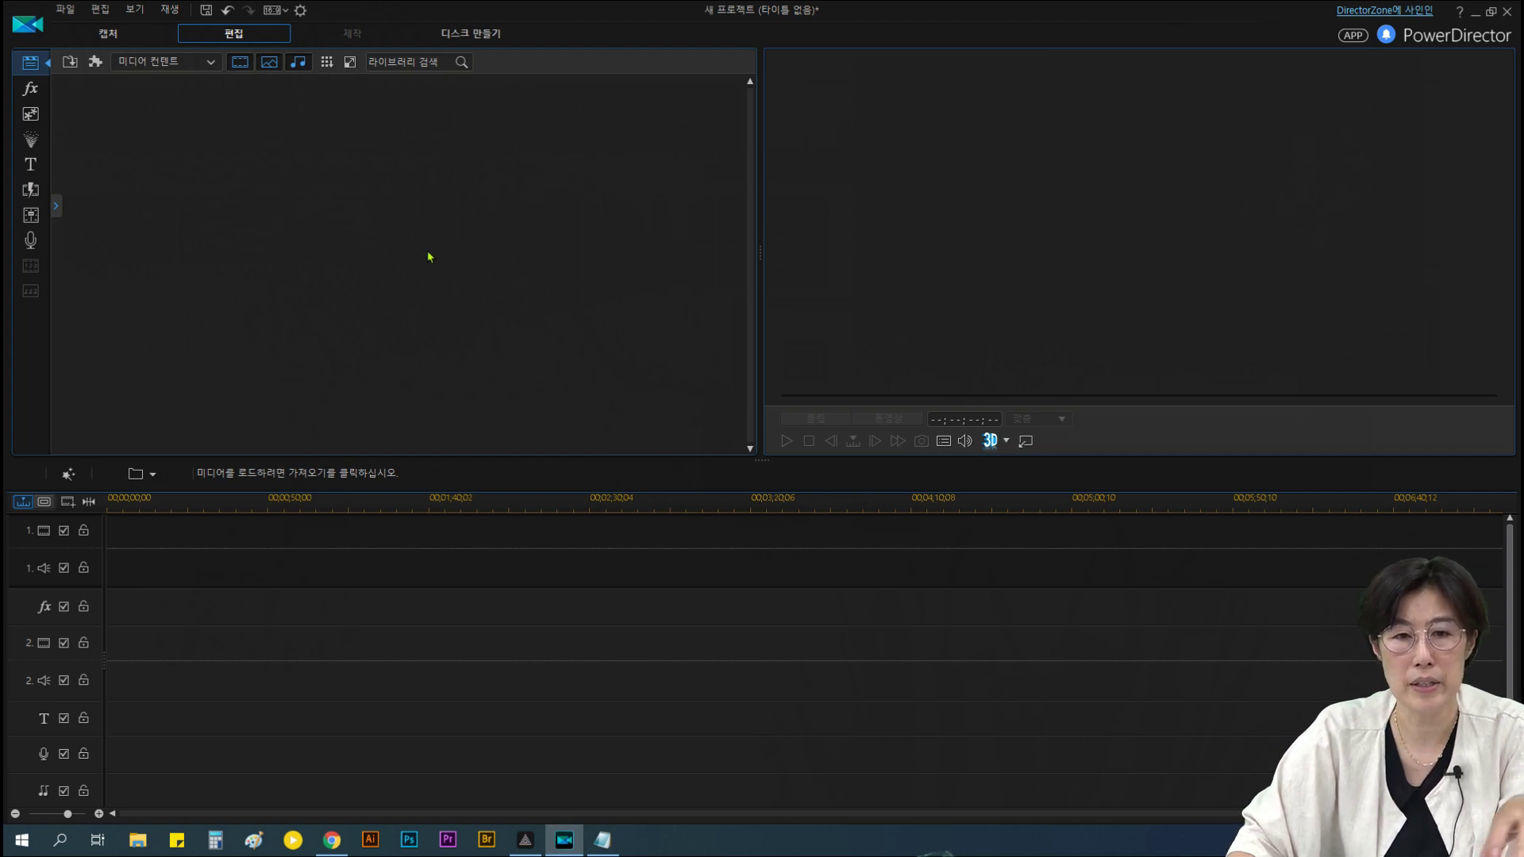
Start a new project without saving the changes to the current one
{"action": "left_click", "coordinate": [69, 9]}
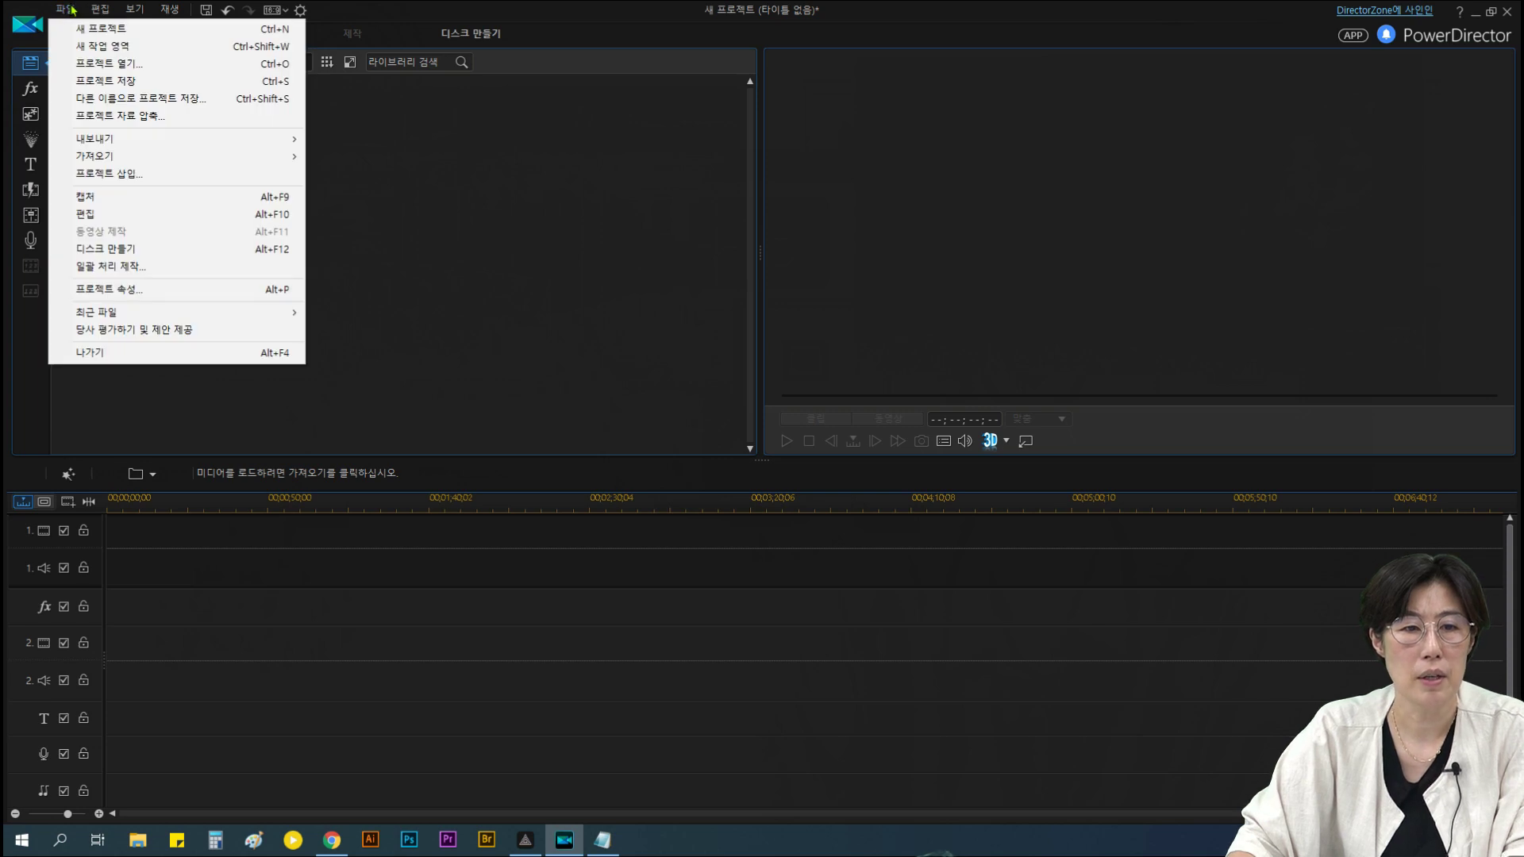
{"action": "left_click", "coordinate": [103, 32]}
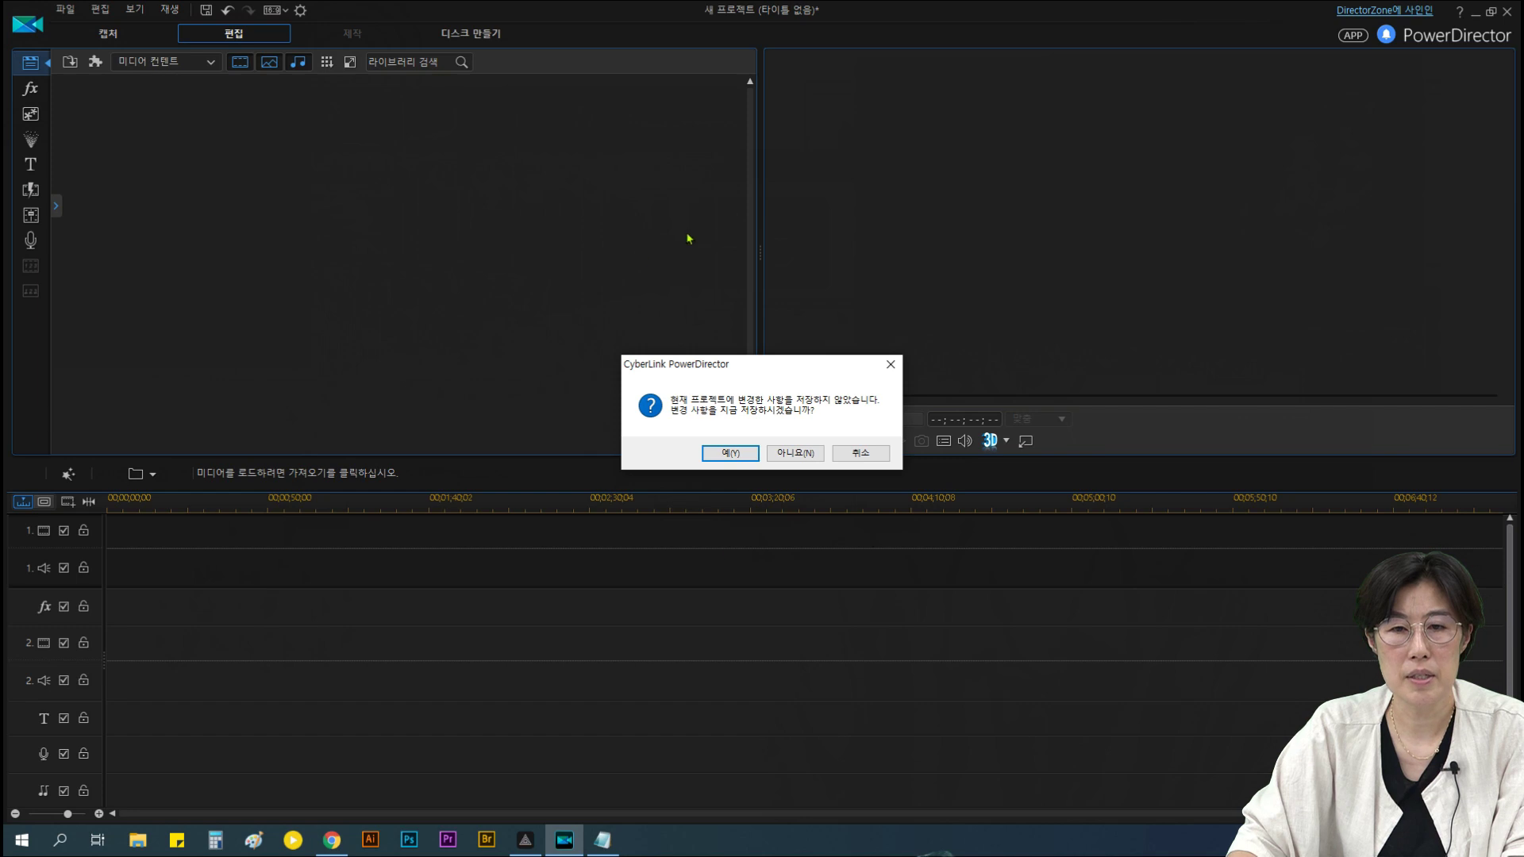
{"action": "left_click", "coordinate": [795, 453]}
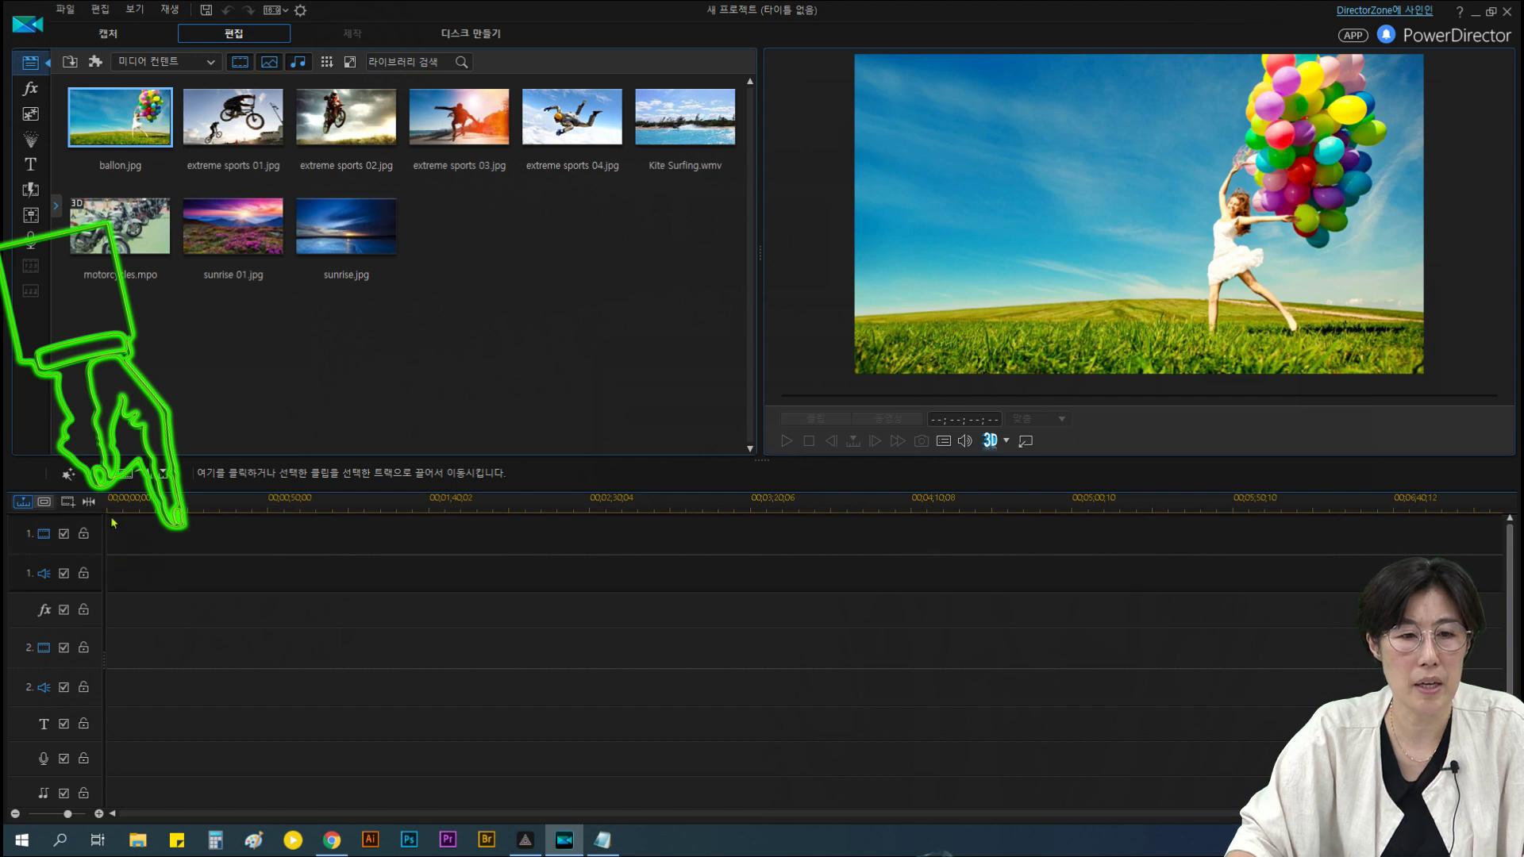
Place ballon.jpg at the start of video track 1, directly followed by extreme sports 02.jpg
{"action": "left_click_drag", "start_coordinate": [135, 127], "coordinate": [112, 552]}
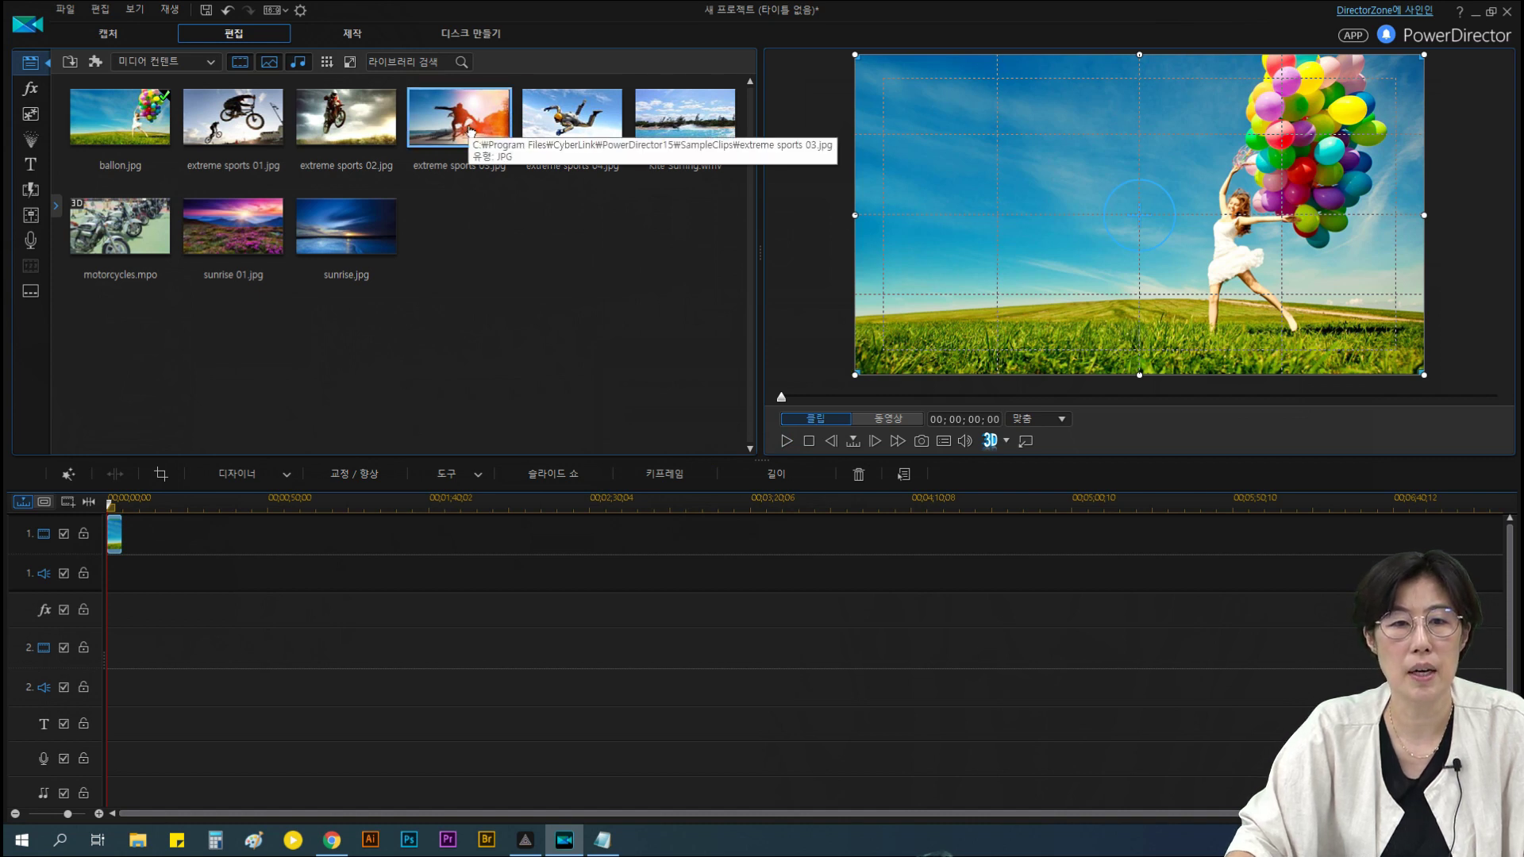
{"action": "left_click_drag", "start_coordinate": [364, 119], "coordinate": [129, 528]}
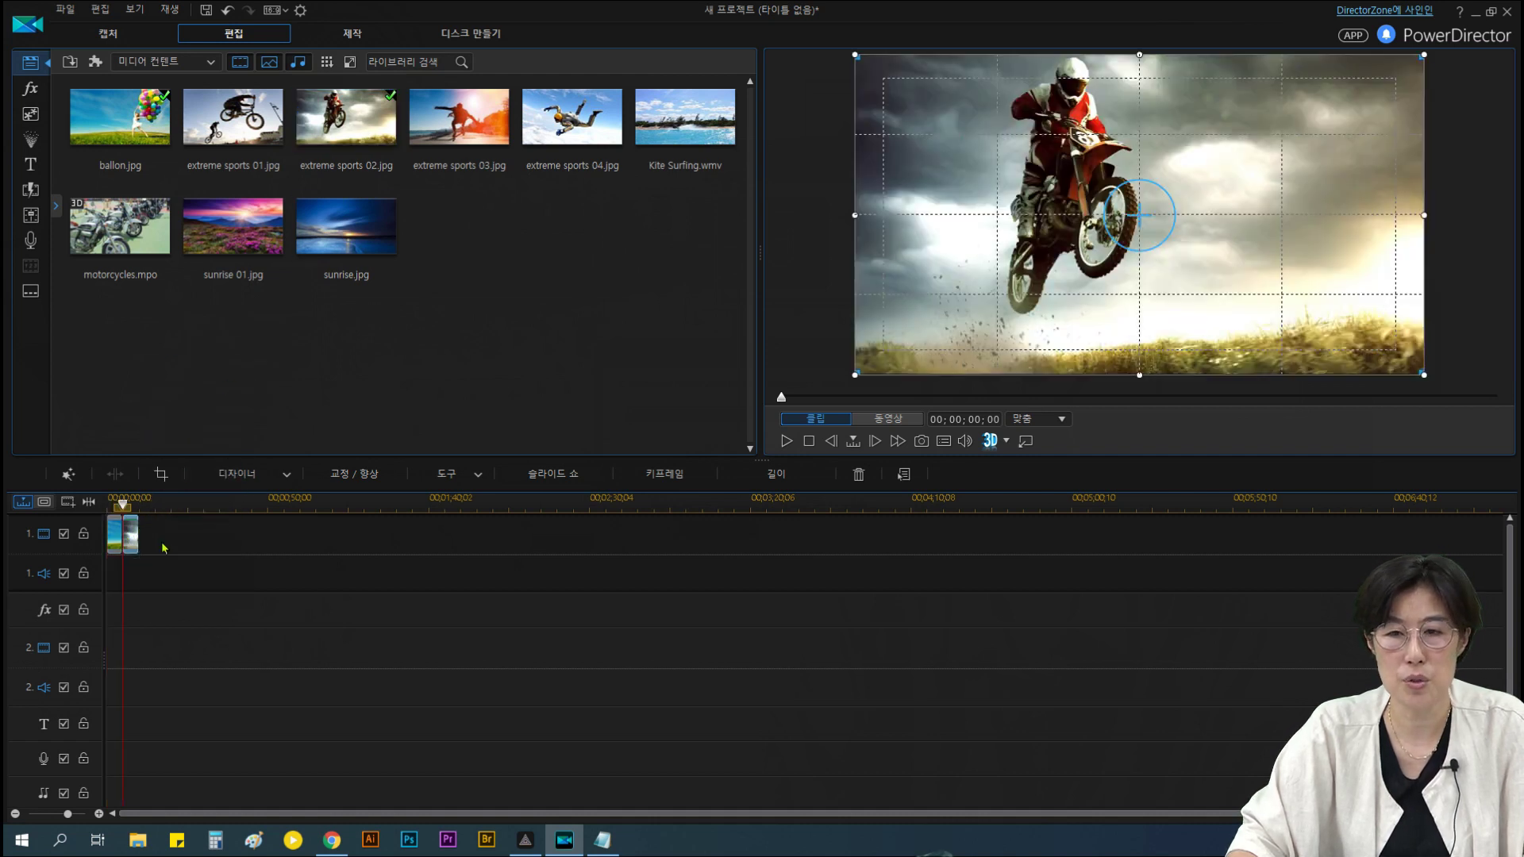
Show the sequence as a storyboard and add extreme sports 03.jpg as the third clip
{"action": "left_click", "coordinate": [44, 503]}
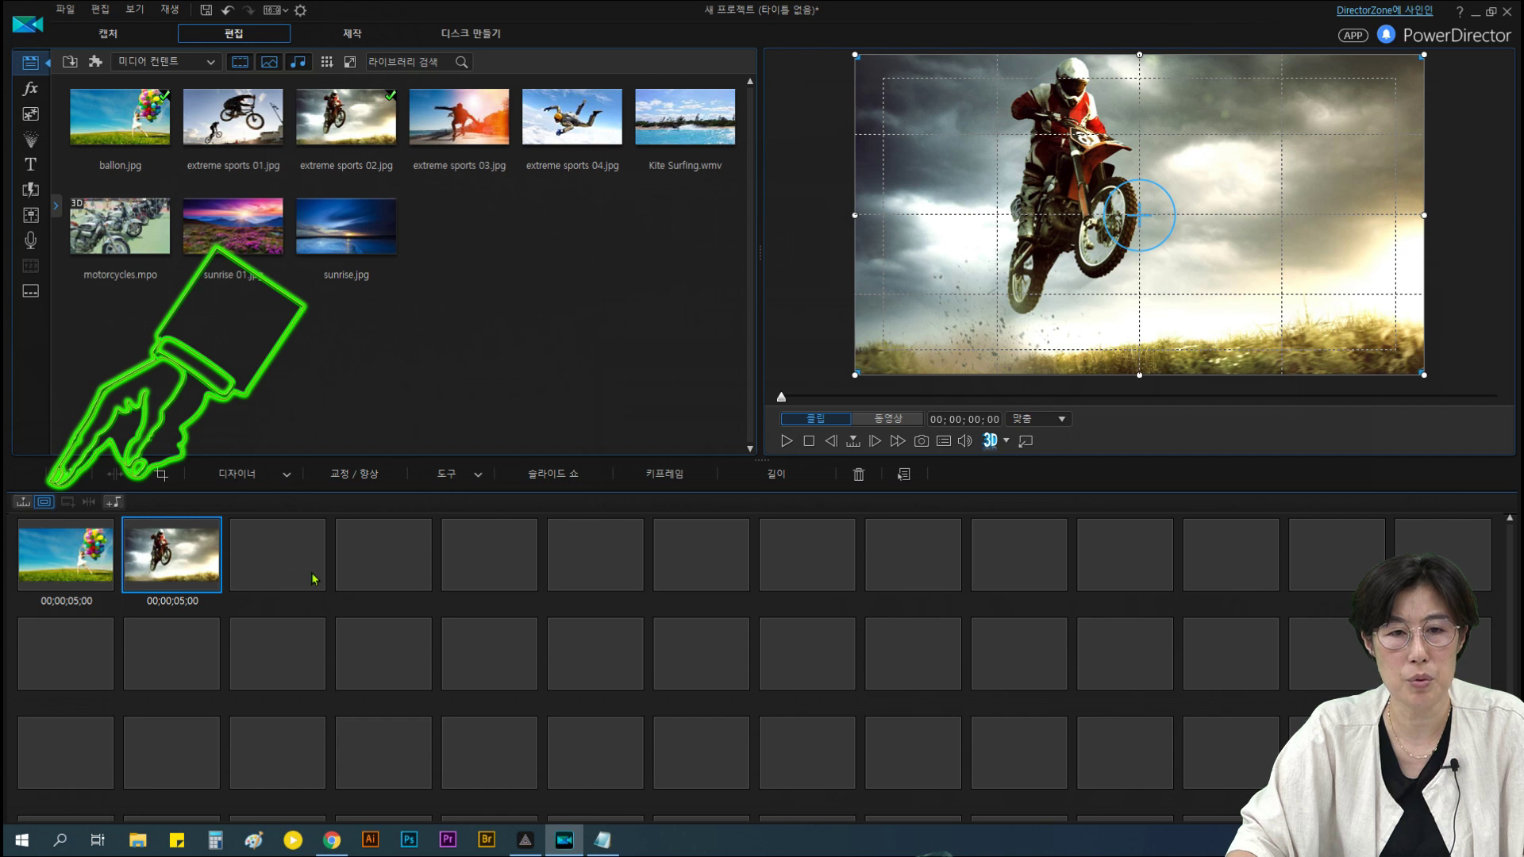
{"action": "left_click_drag", "start_coordinate": [458, 107], "coordinate": [262, 557]}
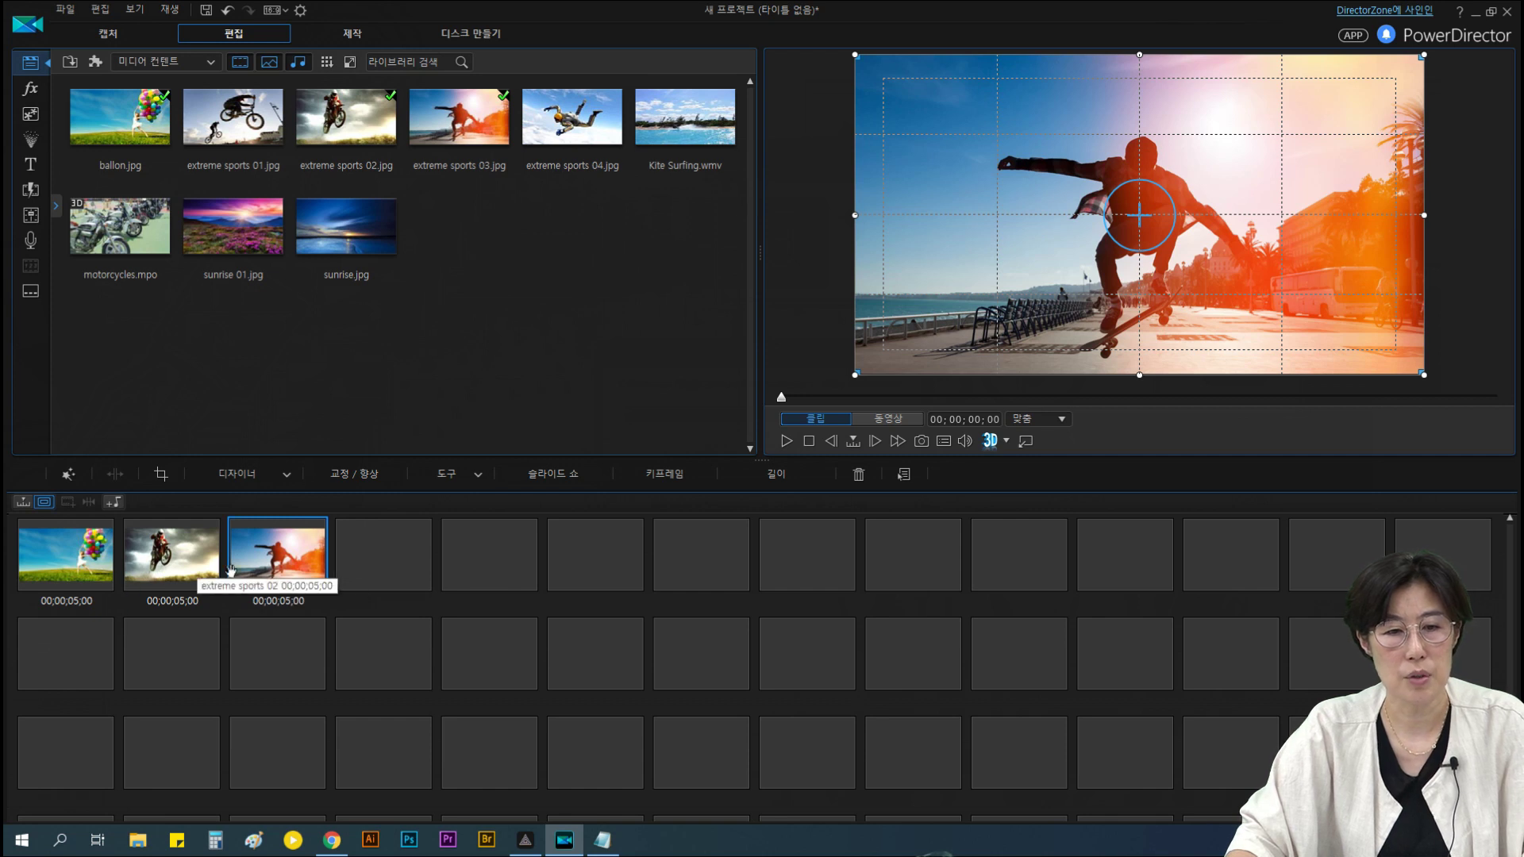
Reorder the storyboard so the extreme sports 03 clip comes before the extreme sports 02 clip
{"action": "left_click", "coordinate": [189, 571]}
{"action": "left_click", "coordinate": [256, 575]}
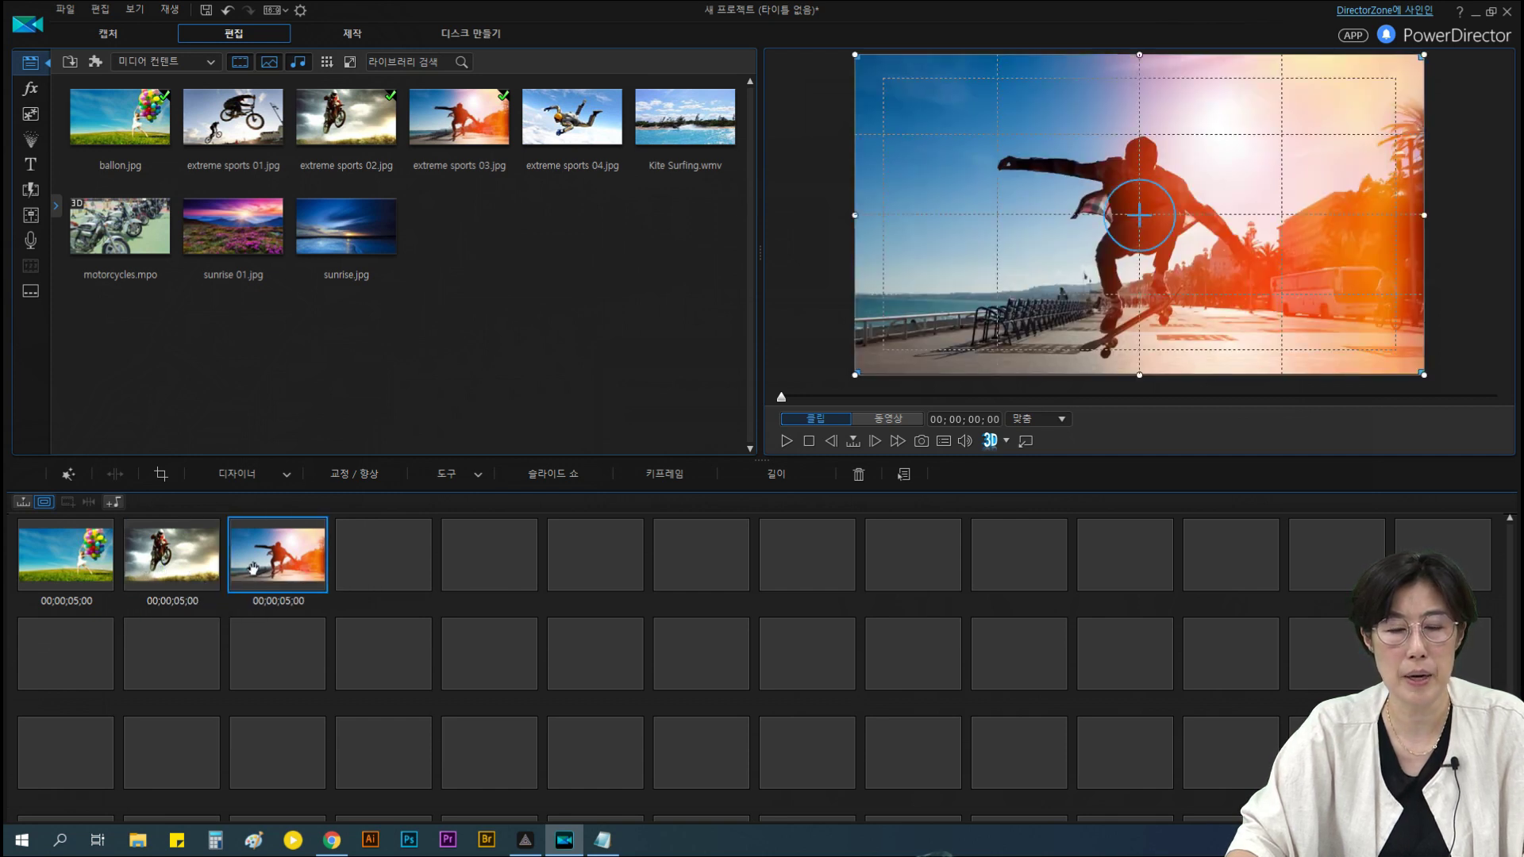
{"action": "left_click", "coordinate": [194, 569]}
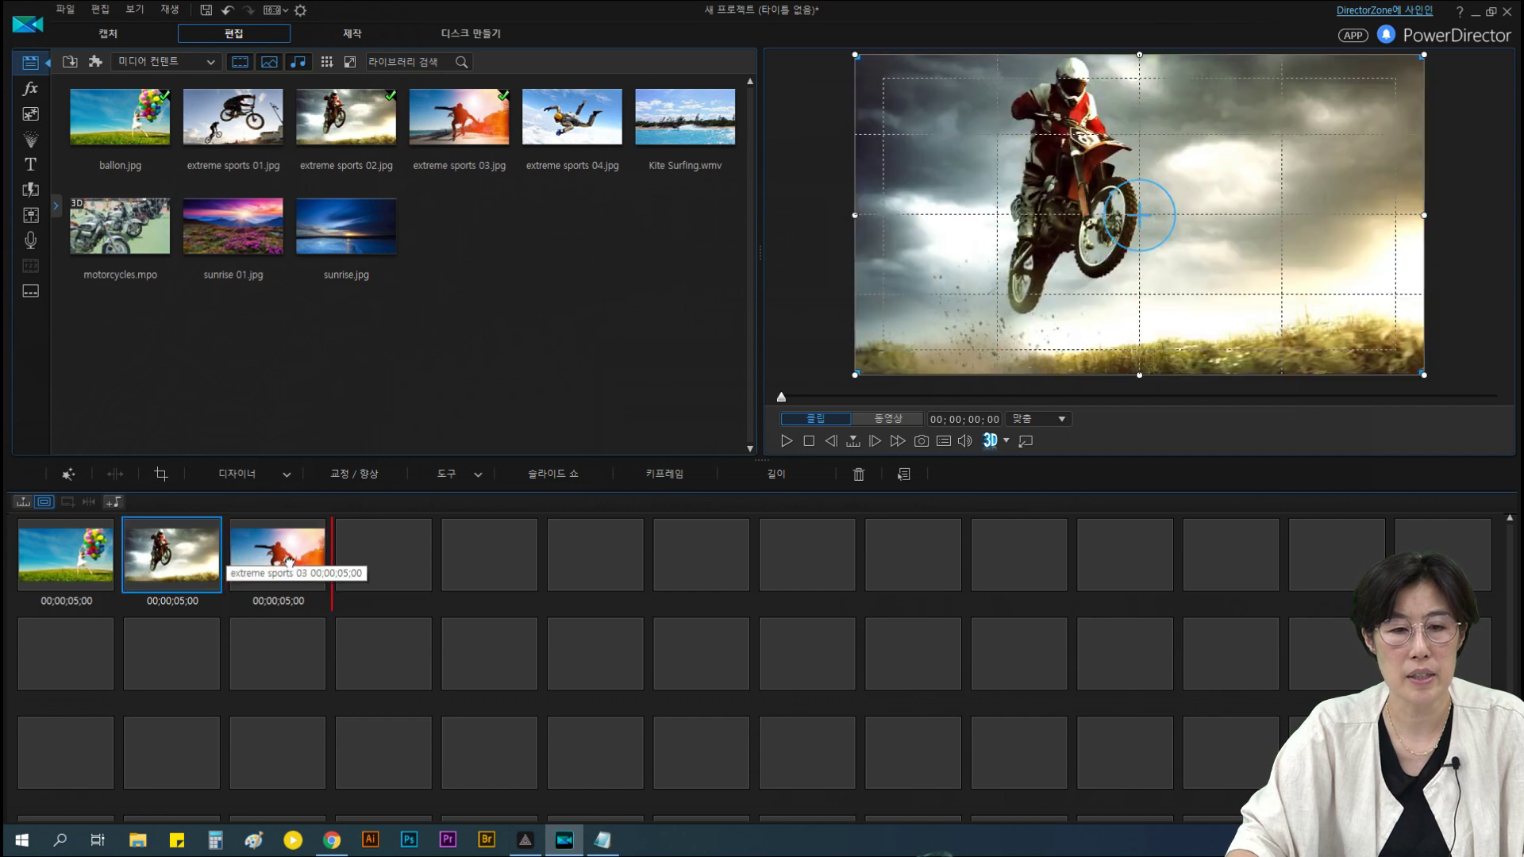
{"action": "left_click_drag", "start_coordinate": [288, 562], "coordinate": [189, 565]}
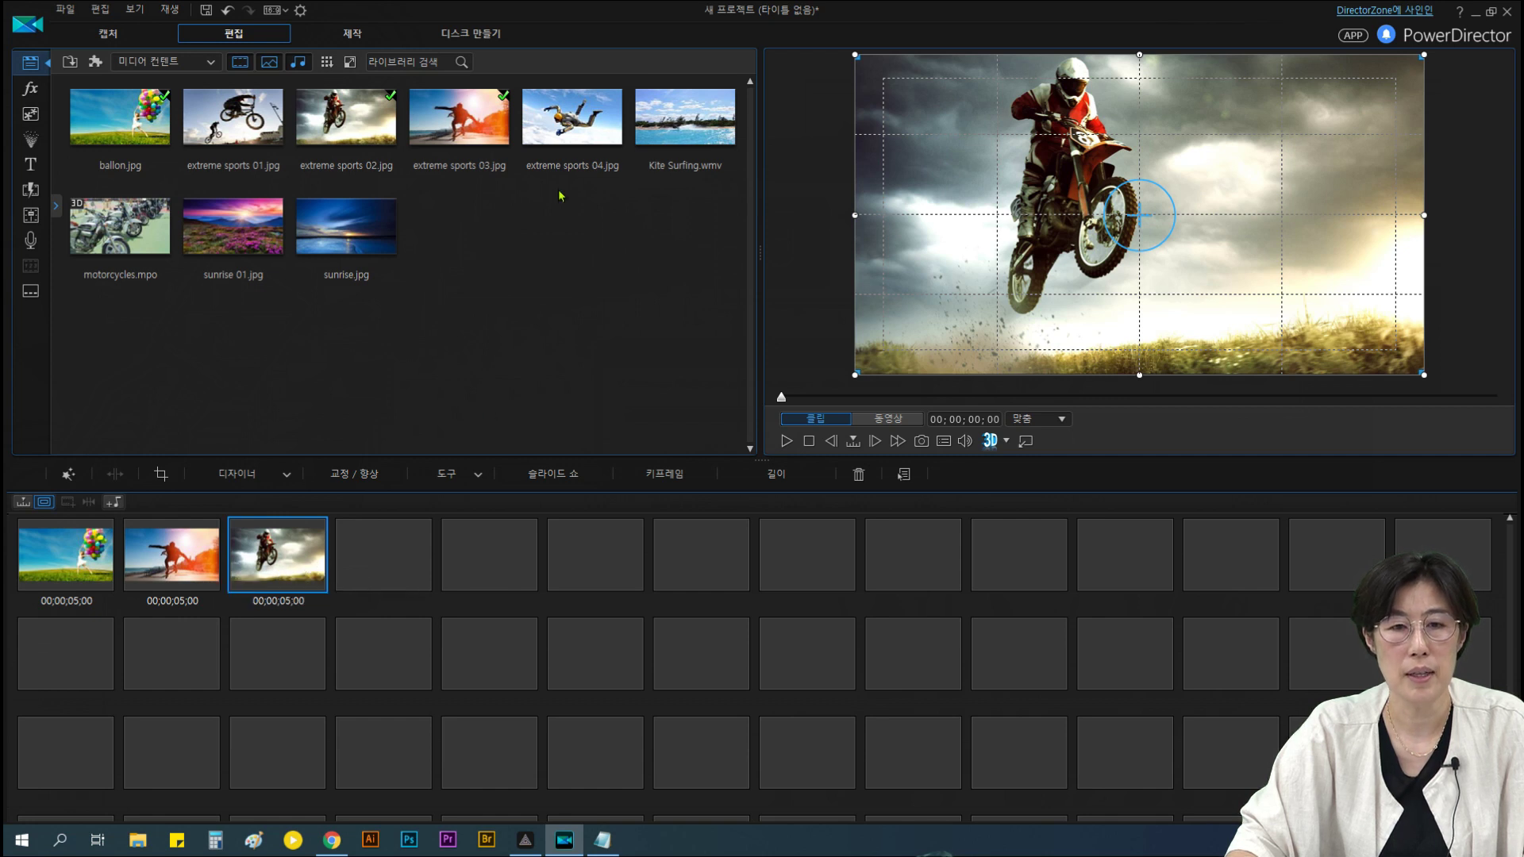
Add extreme sports 04.jpg, sunrise 01.jpg and sunrise.jpg together after the third storyboard clip and select the sunrise clip
{"action": "left_click", "coordinate": [588, 129]}
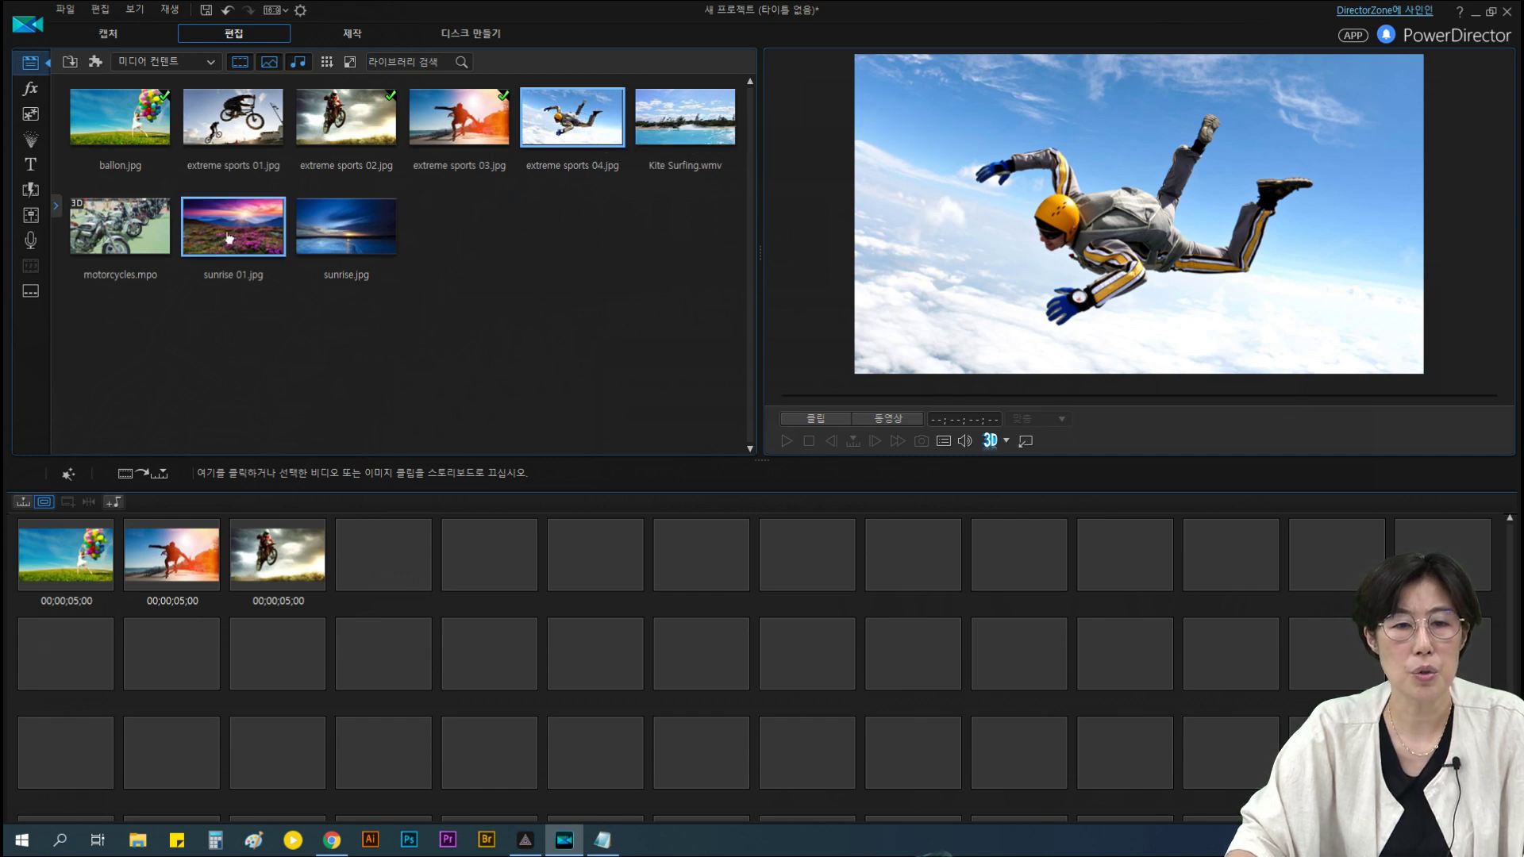
{"action": "left_click", "coordinate": [335, 242], "text": "ctrl"}
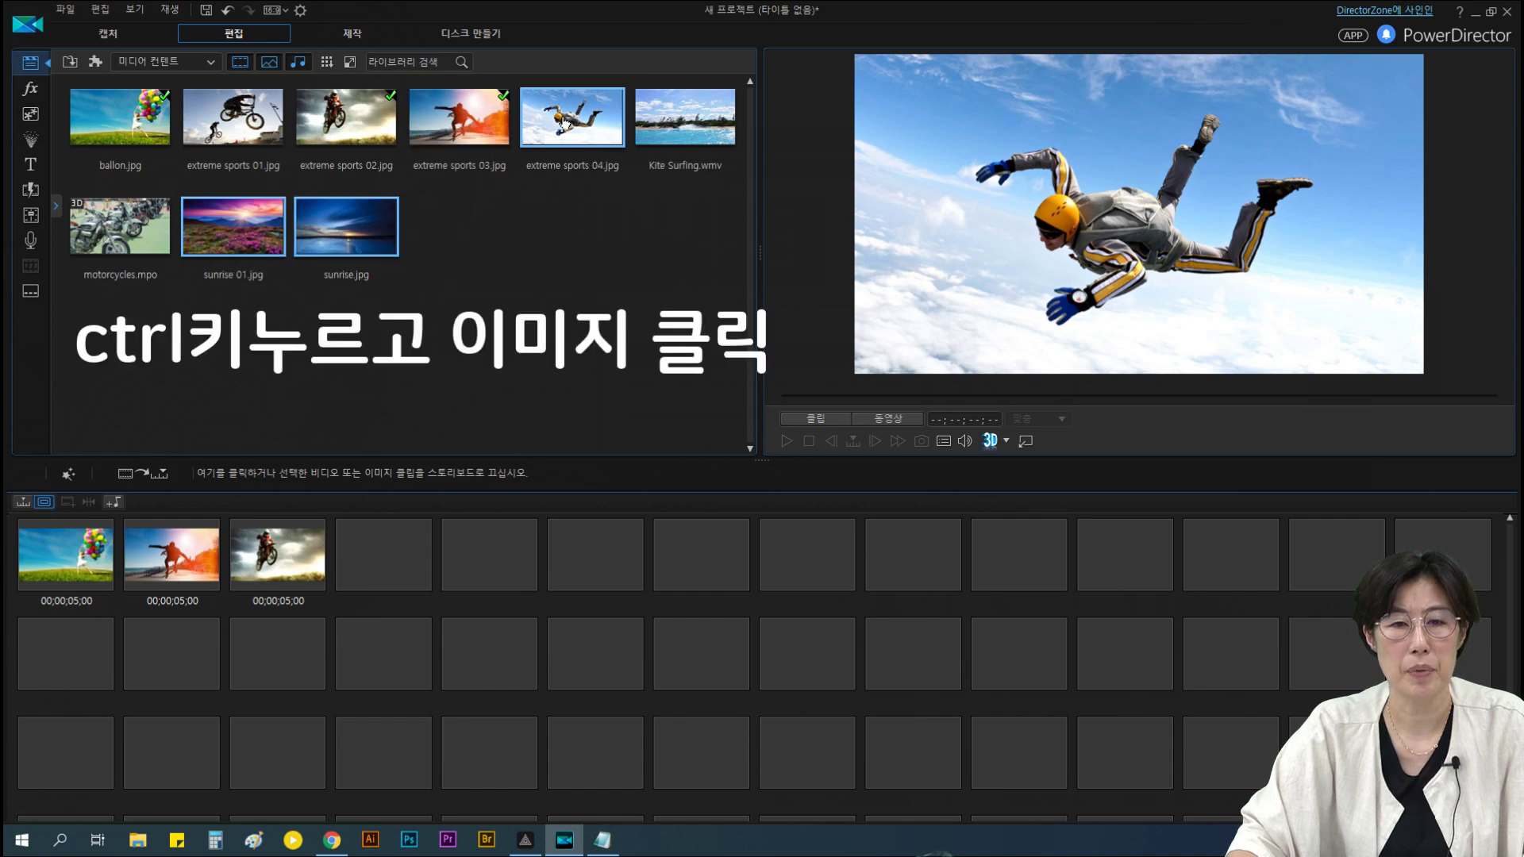
{"action": "left_click", "coordinate": [75, 250], "text": "ctrl"}
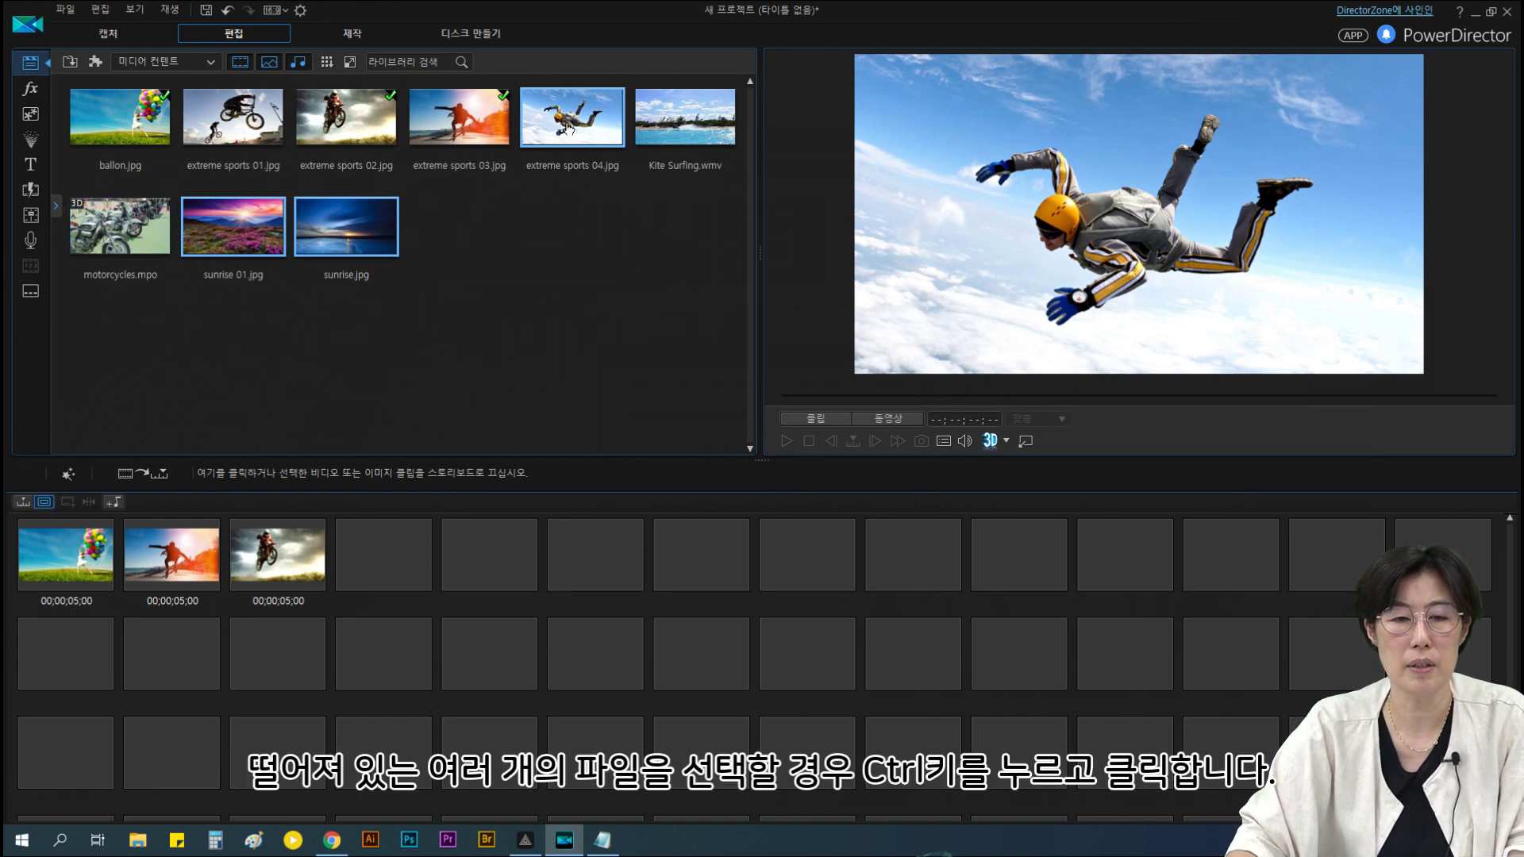
{"action": "left_click_drag", "start_coordinate": [340, 234], "coordinate": [354, 548]}
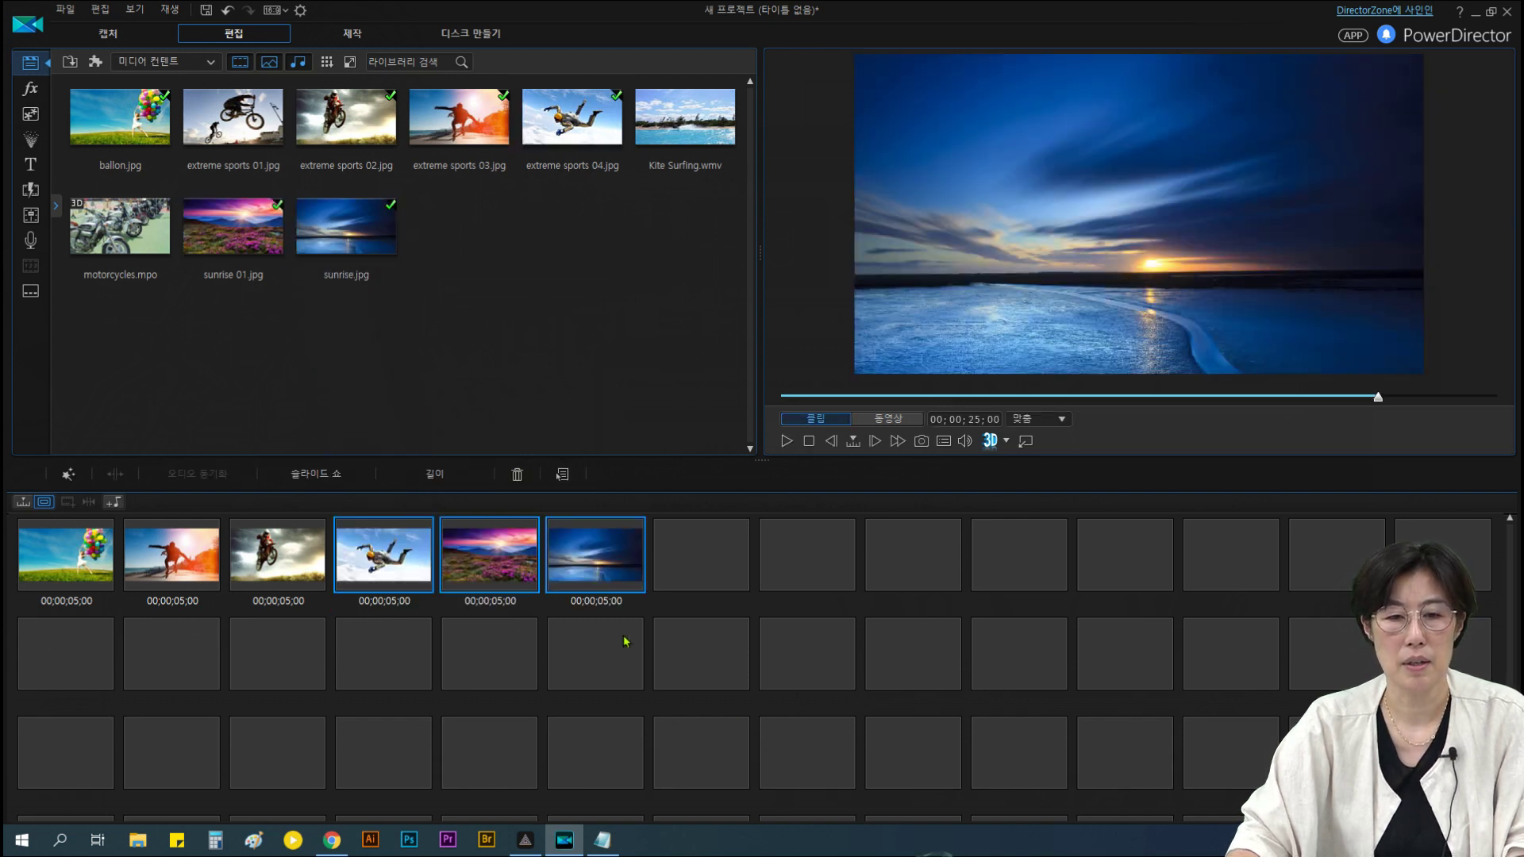
{"action": "left_click", "coordinate": [601, 565]}
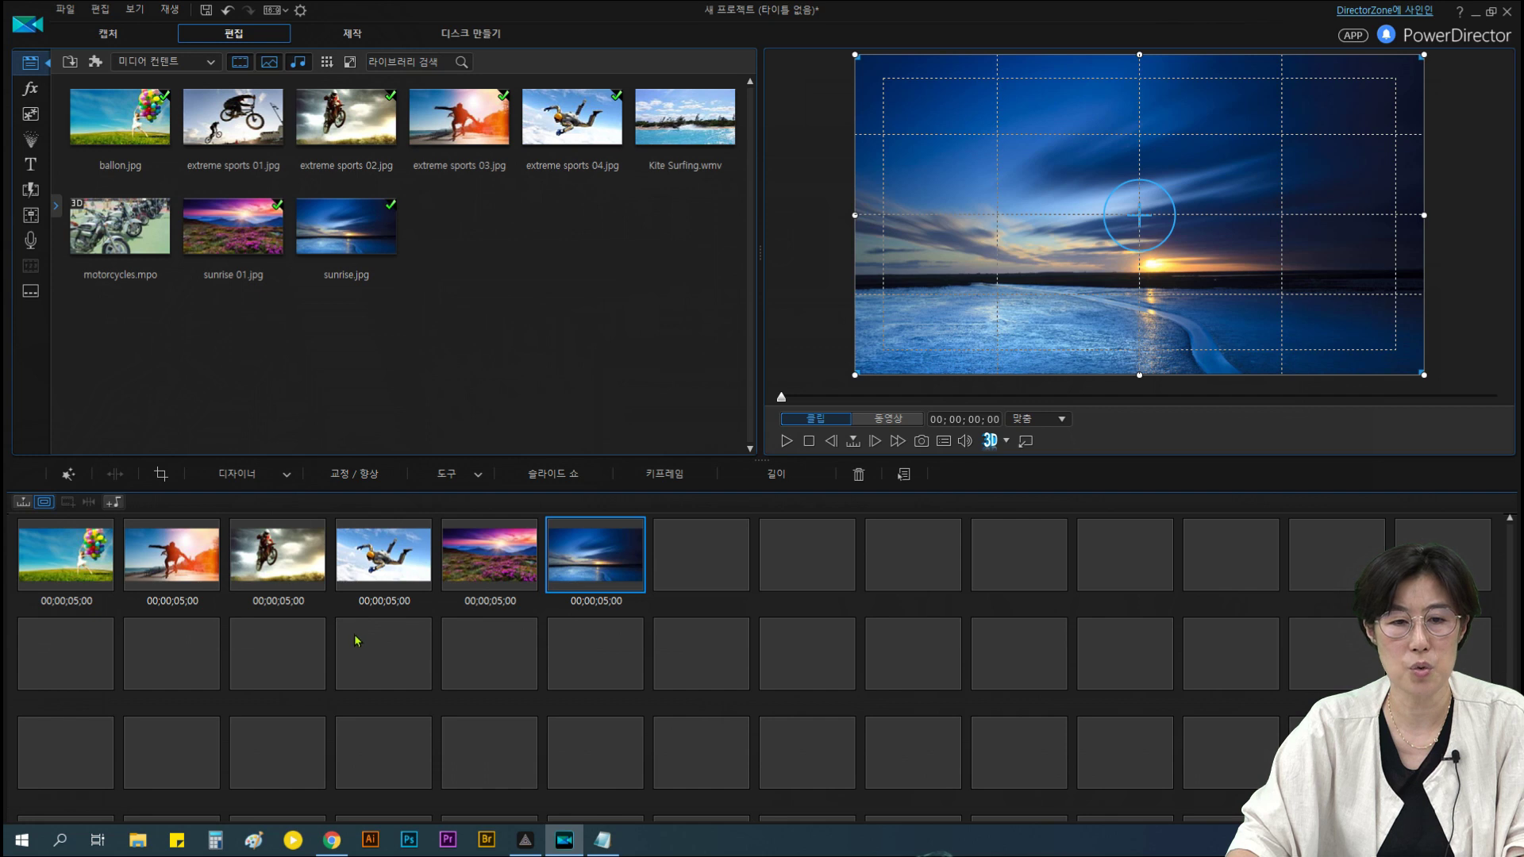
Switch the sequence from the storyboard back to the timeline view
{"action": "left_click", "coordinate": [45, 503]}
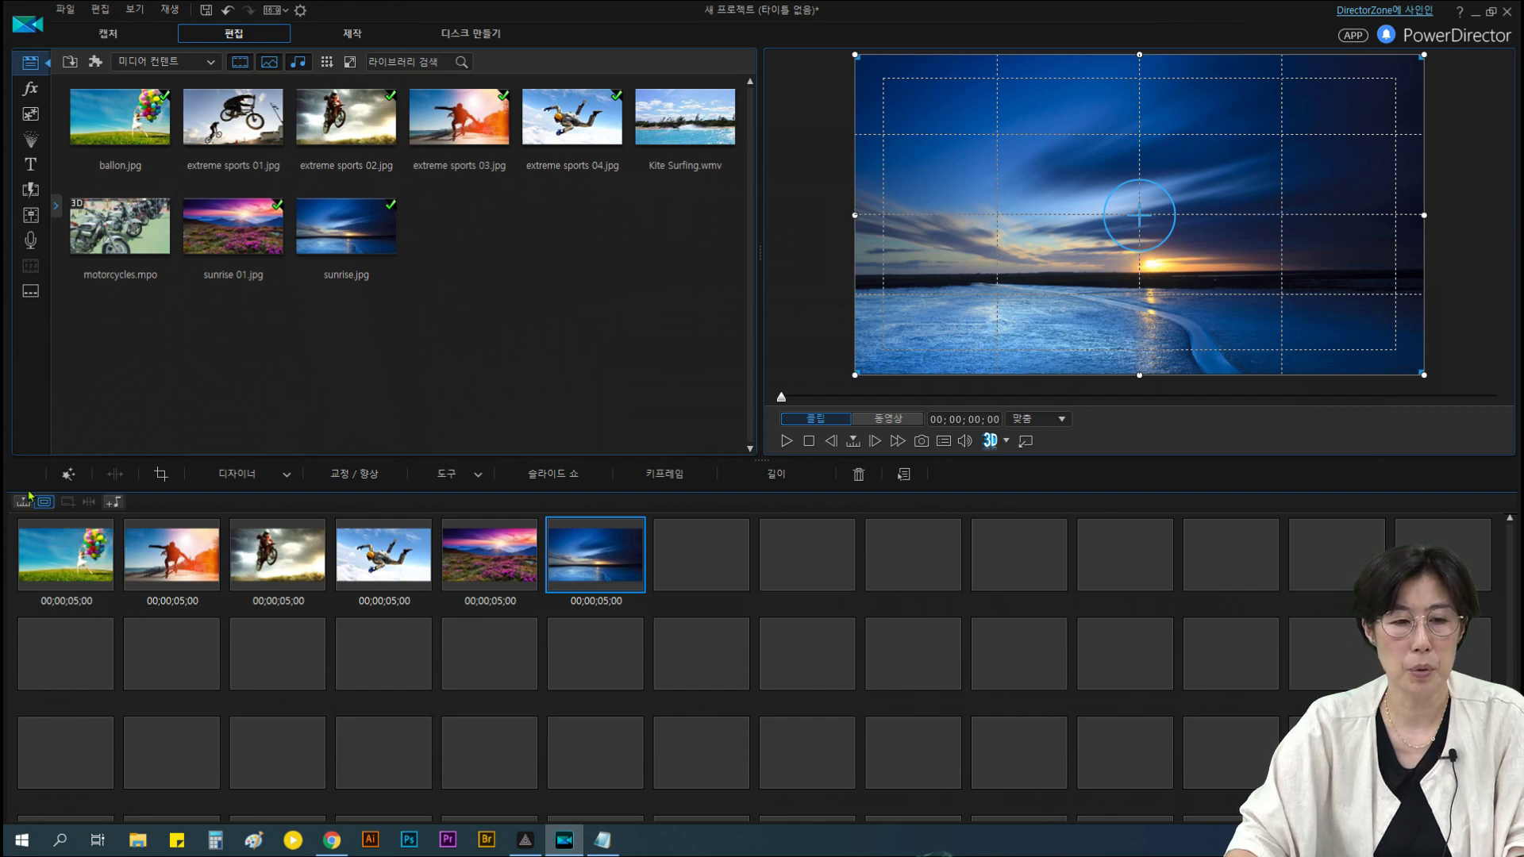
{"action": "key", "text": "ctrl"}
{"action": "key", "text": "ctrl"}
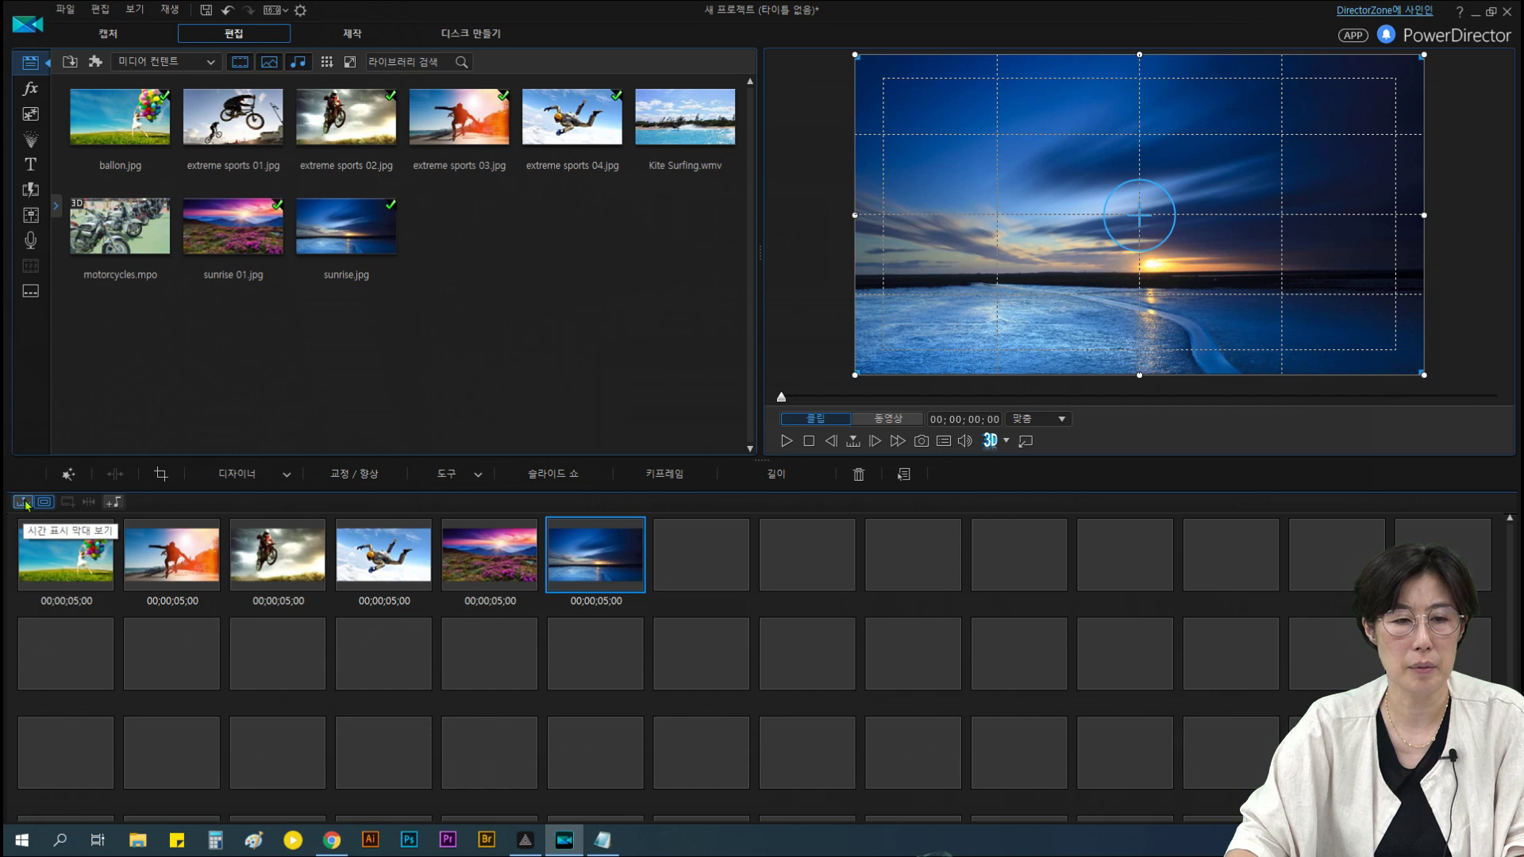
{"action": "left_click", "coordinate": [23, 502]}
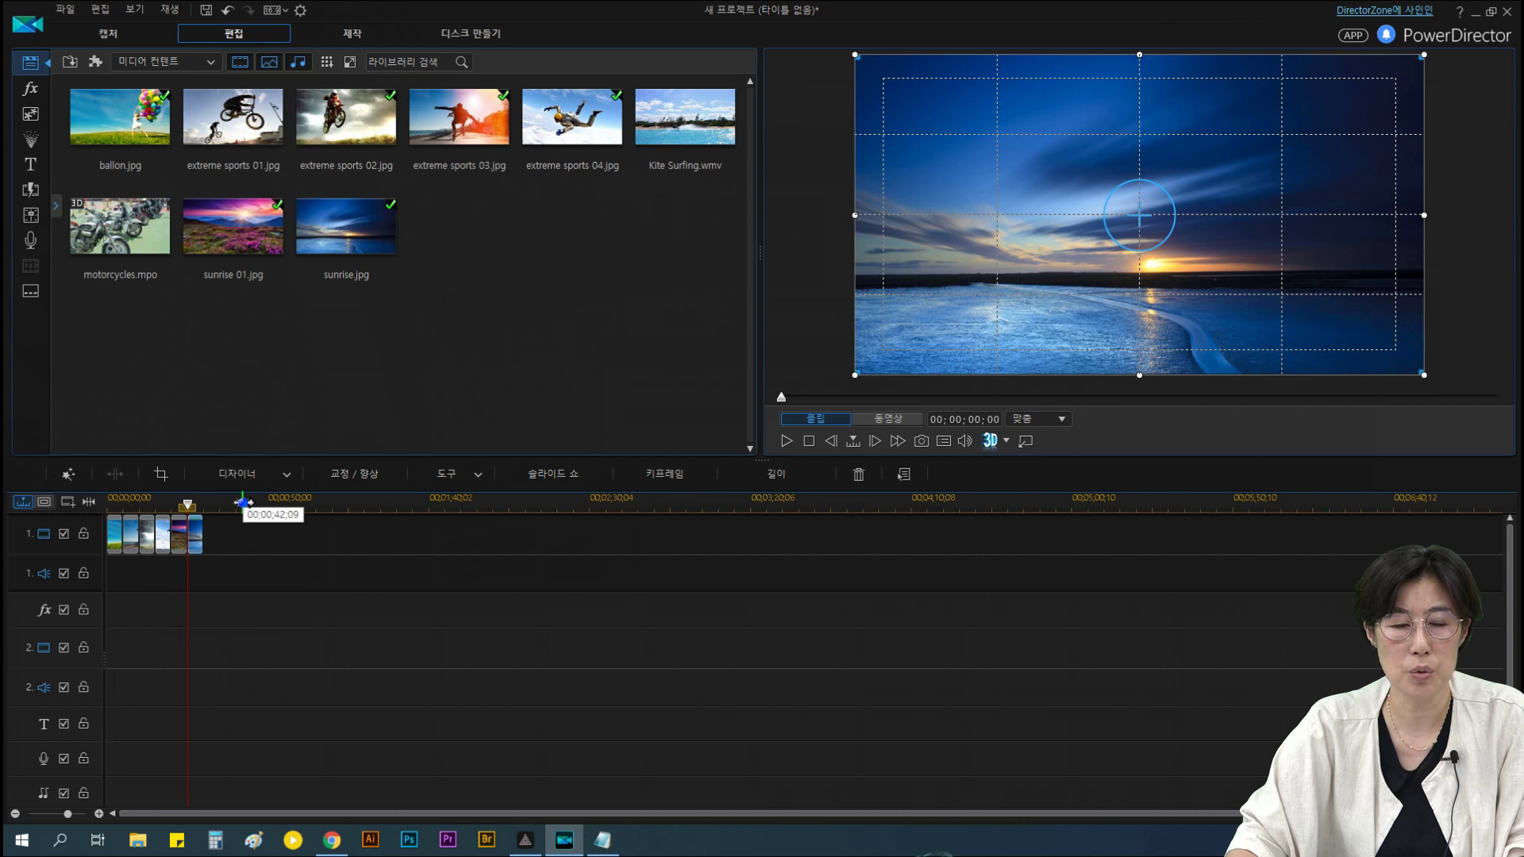
Examine the timeline at different zoom scales, ending with all six clips in view and their names readable
{"action": "left_click_drag", "start_coordinate": [244, 503], "coordinate": [346, 503]}
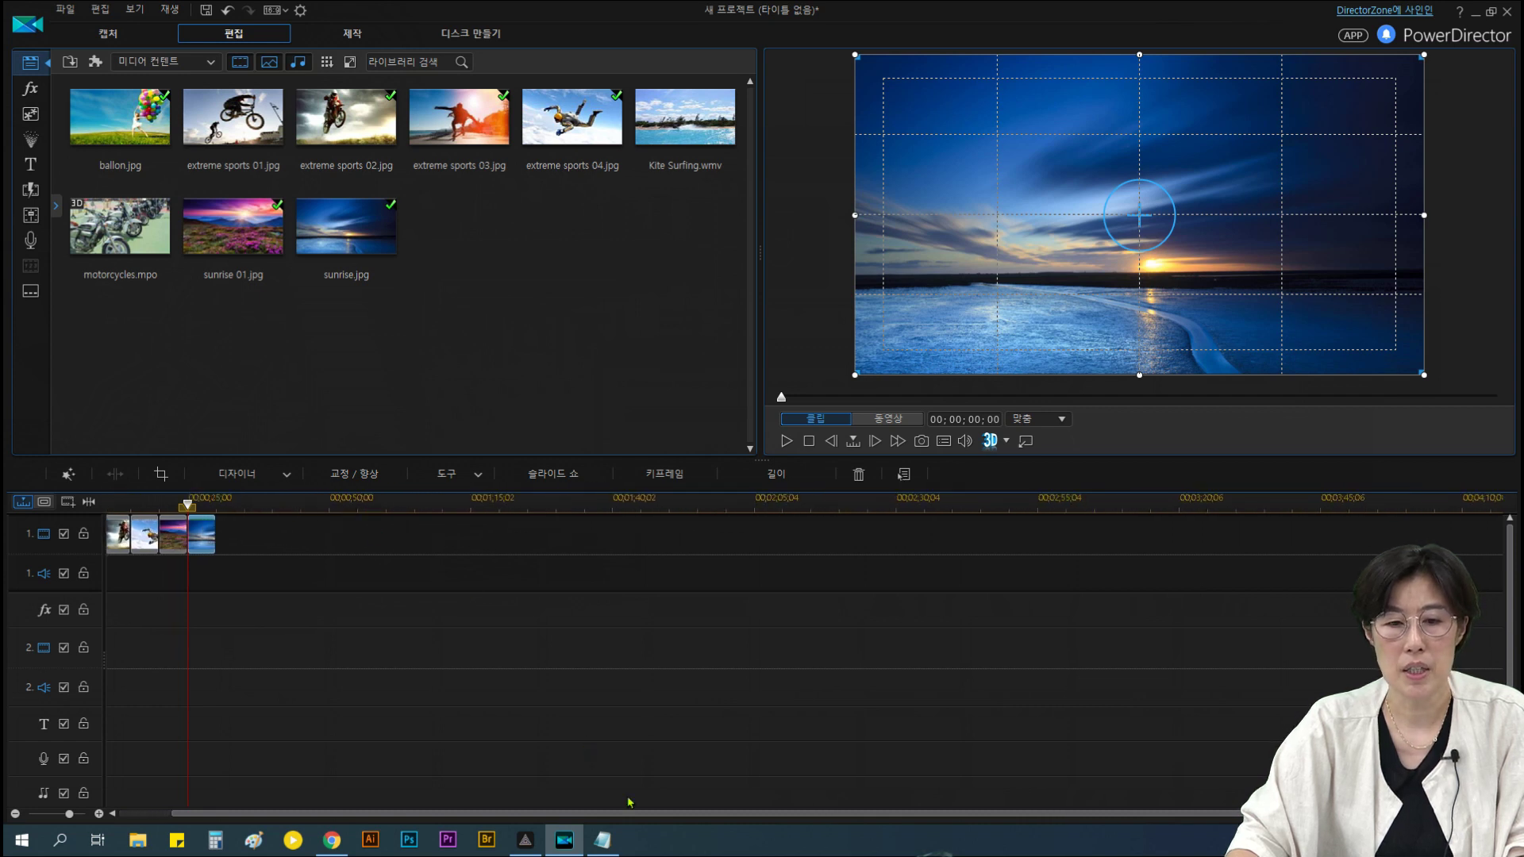
{"action": "left_click_drag", "start_coordinate": [630, 813], "coordinate": [577, 814]}
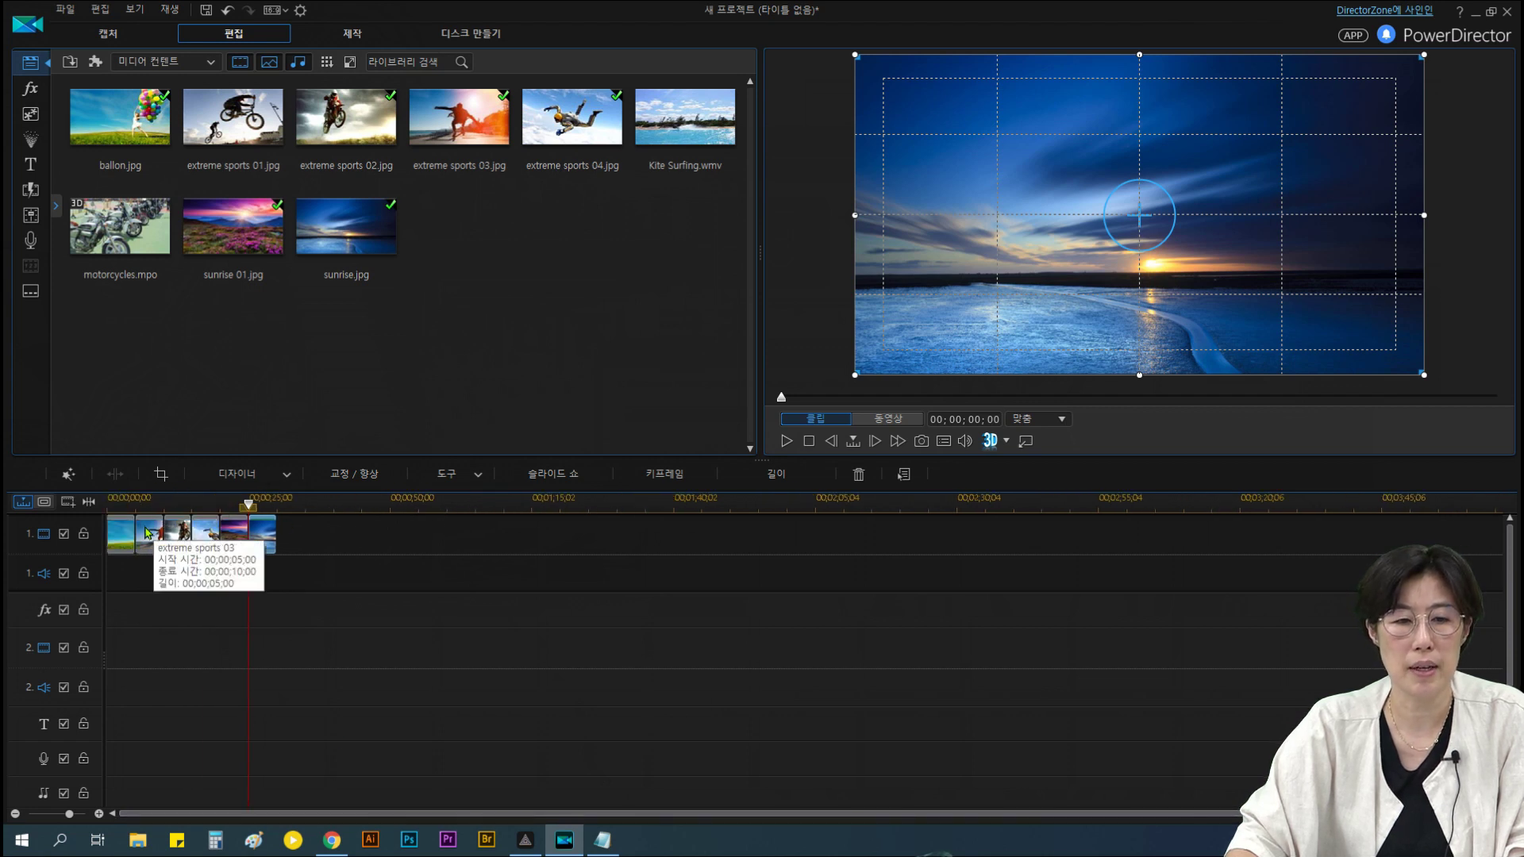
{"action": "mouse_move", "coordinate": [295, 503]}
{"action": "left_mouse_down"}
{"action": "mouse_move", "coordinate": [341, 508]}
{"action": "mouse_move", "coordinate": [286, 516]}
{"action": "left_mouse_up"}
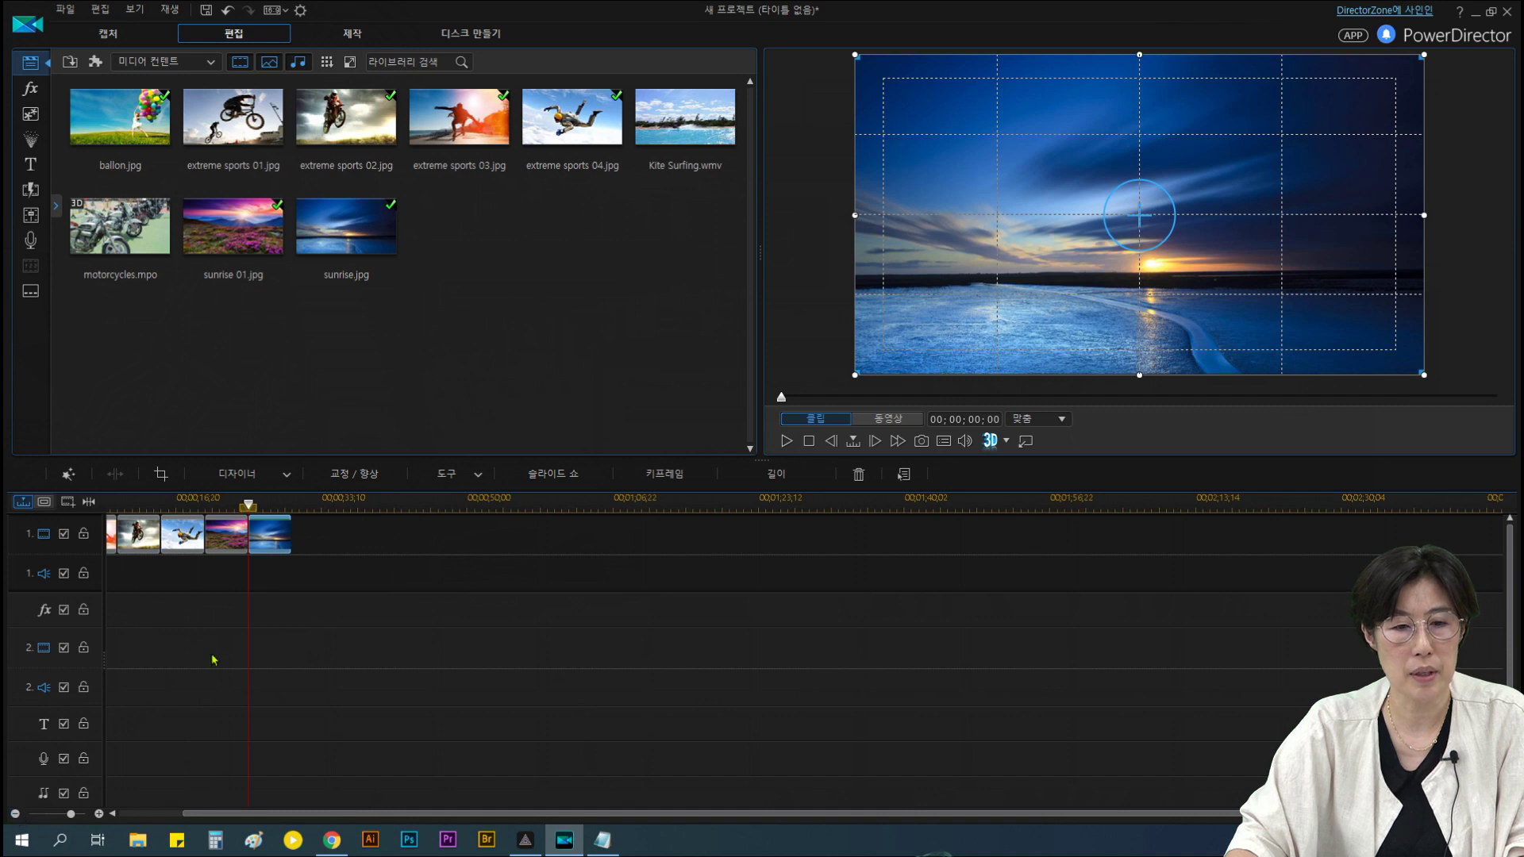
{"action": "left_click", "coordinate": [15, 813]}
{"action": "left_click", "coordinate": [15, 813]}
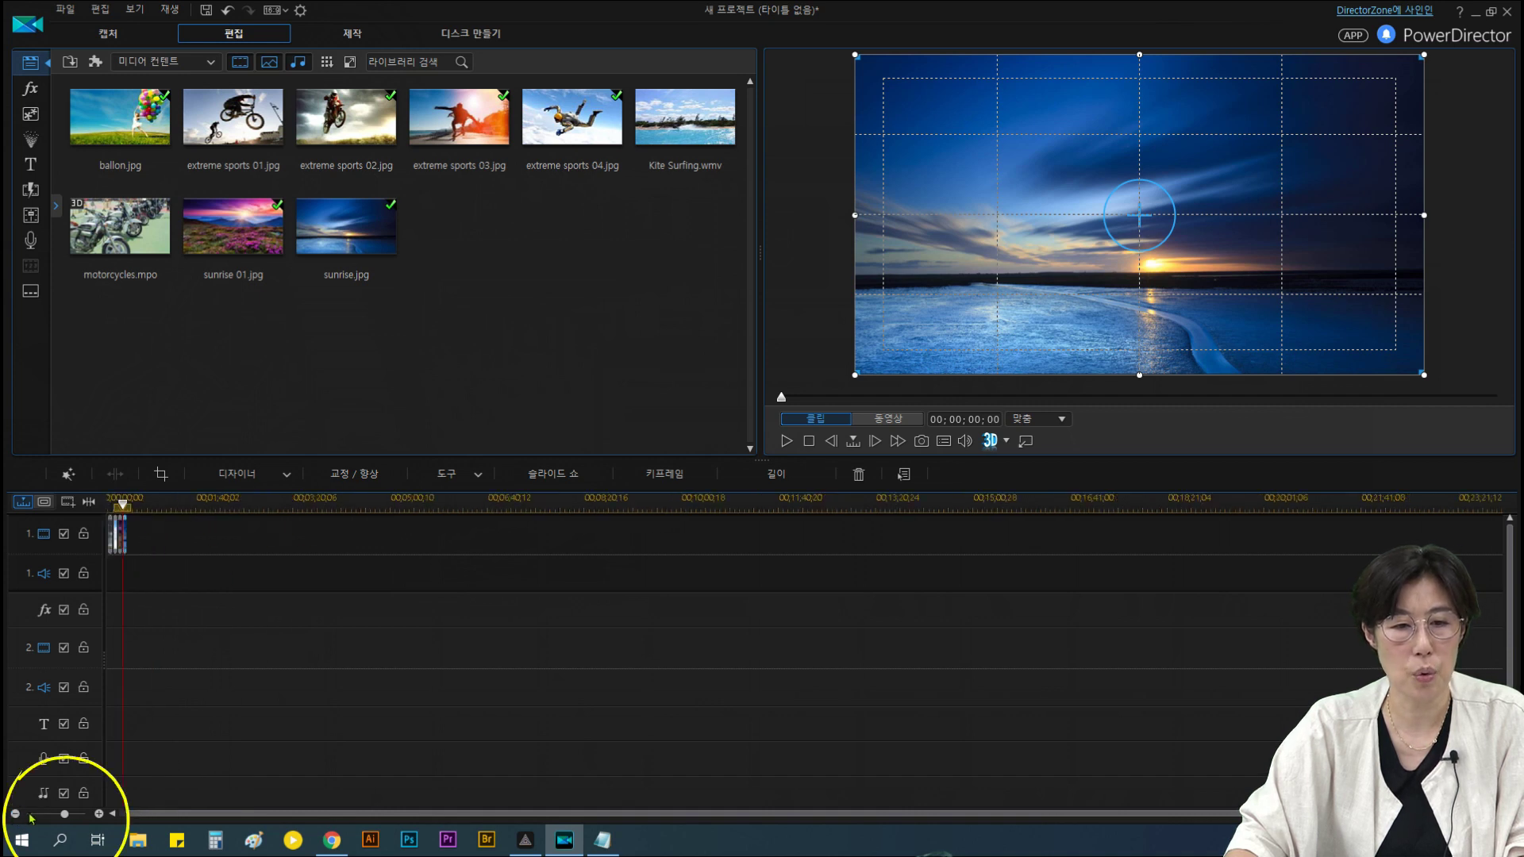
{"action": "left_click", "coordinate": [99, 814]}
{"action": "left_click", "coordinate": [99, 813]}
{"action": "left_click", "coordinate": [100, 813]}
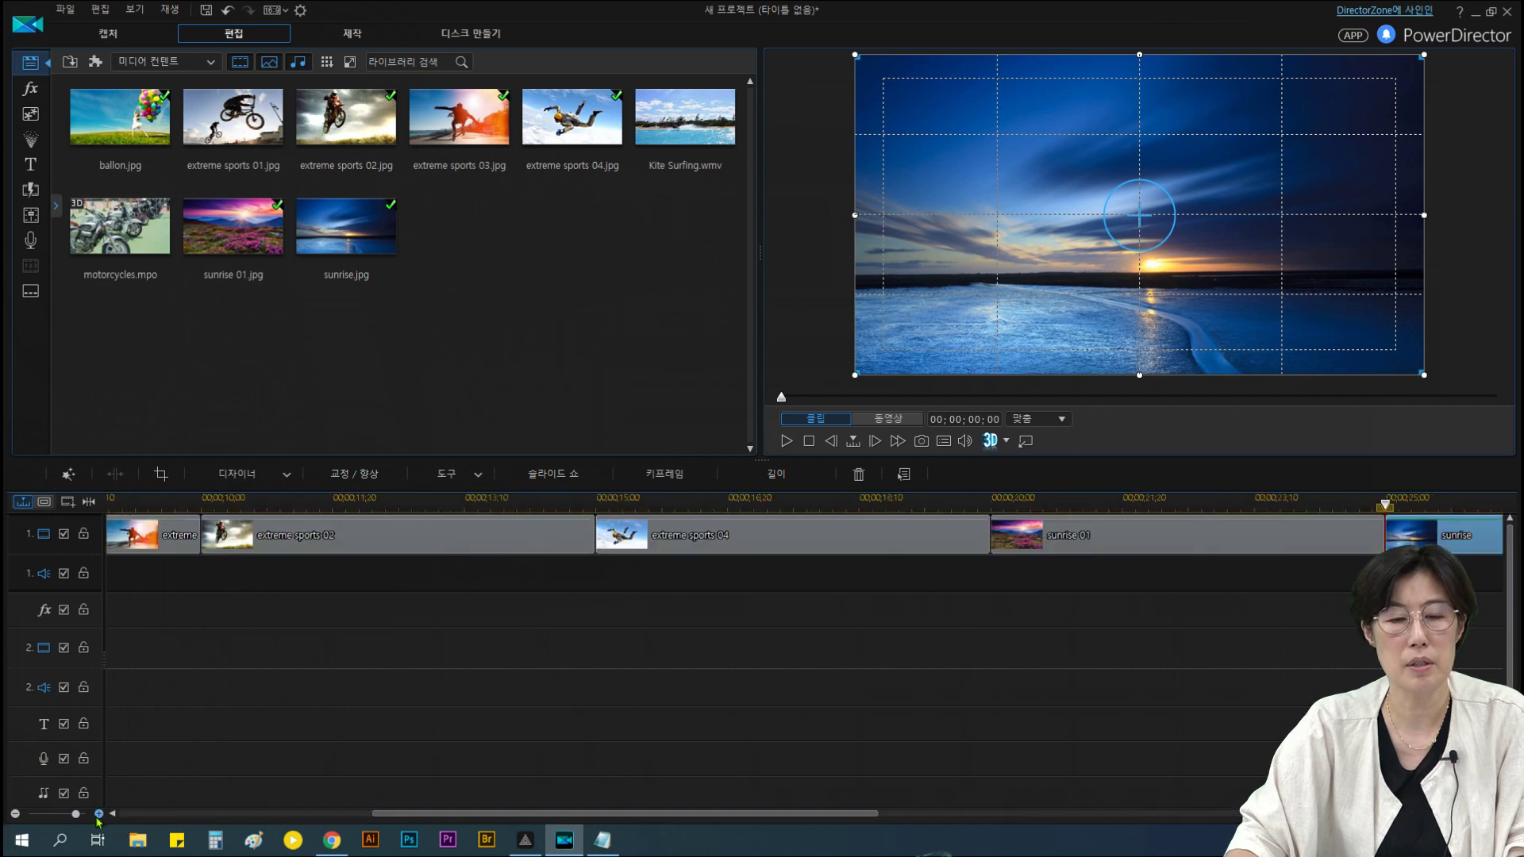
{"action": "left_click_drag", "start_coordinate": [546, 502], "coordinate": [229, 492]}
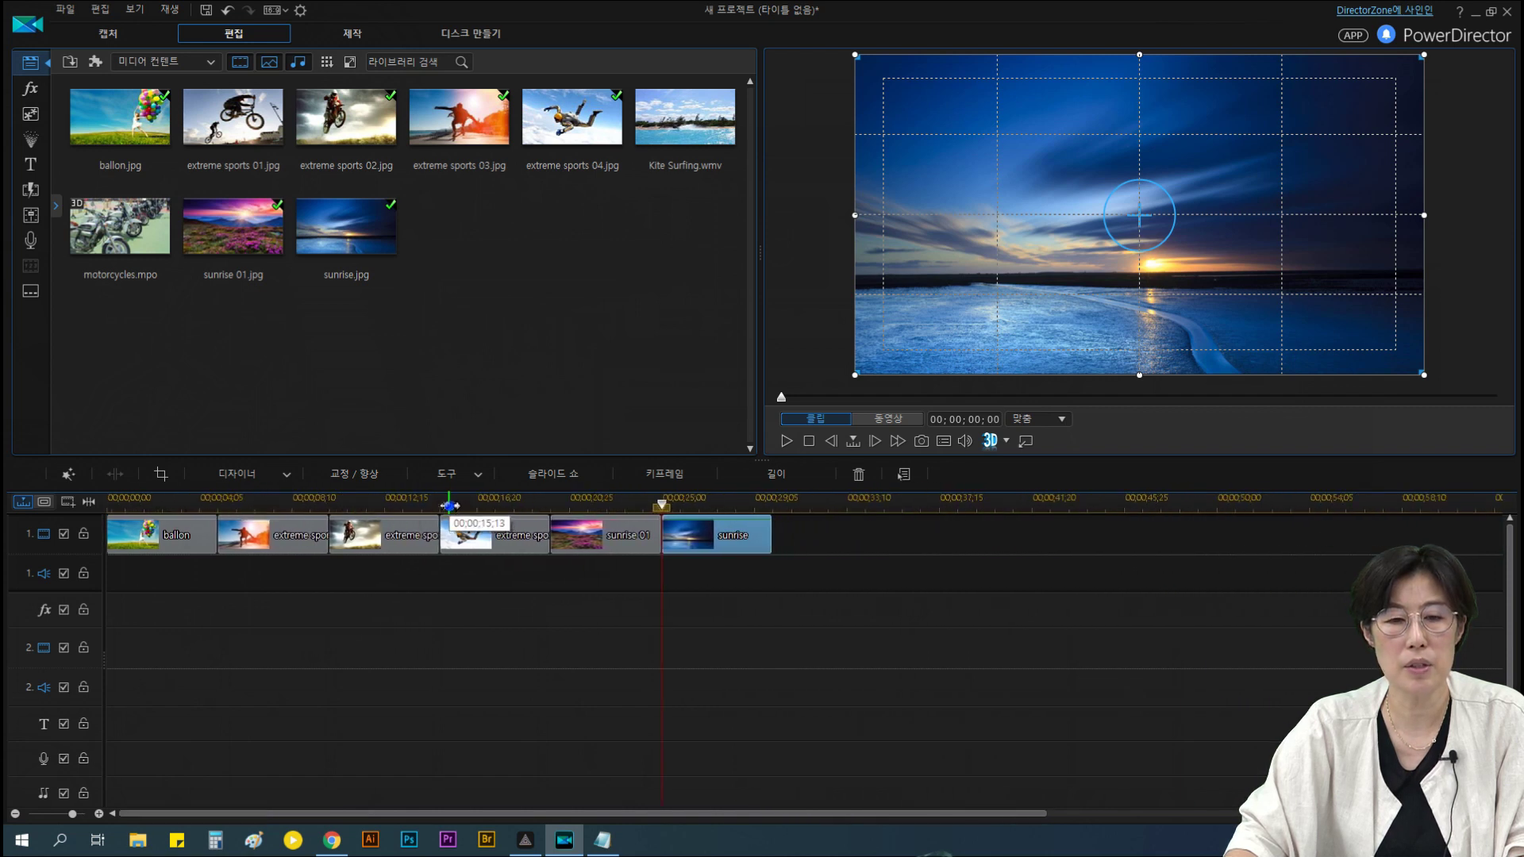
Review the timeline at enlarged, compressed and fit-to-project scales, ending with the six clips shown as short thumbnails
{"action": "left_click_drag", "start_coordinate": [449, 502], "coordinate": [349, 502]}
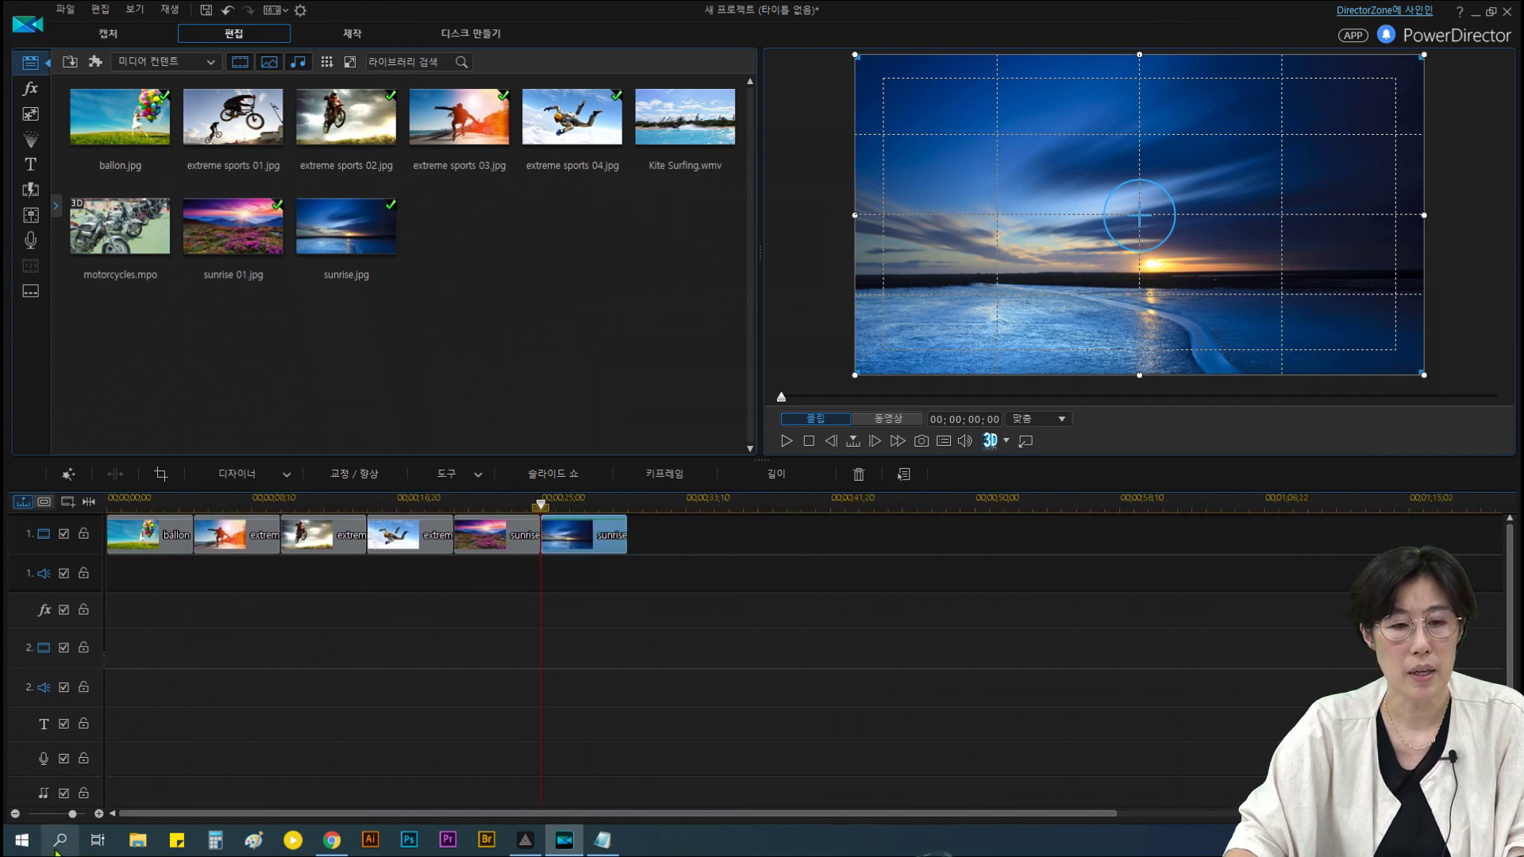
{"action": "left_click", "coordinate": [99, 814]}
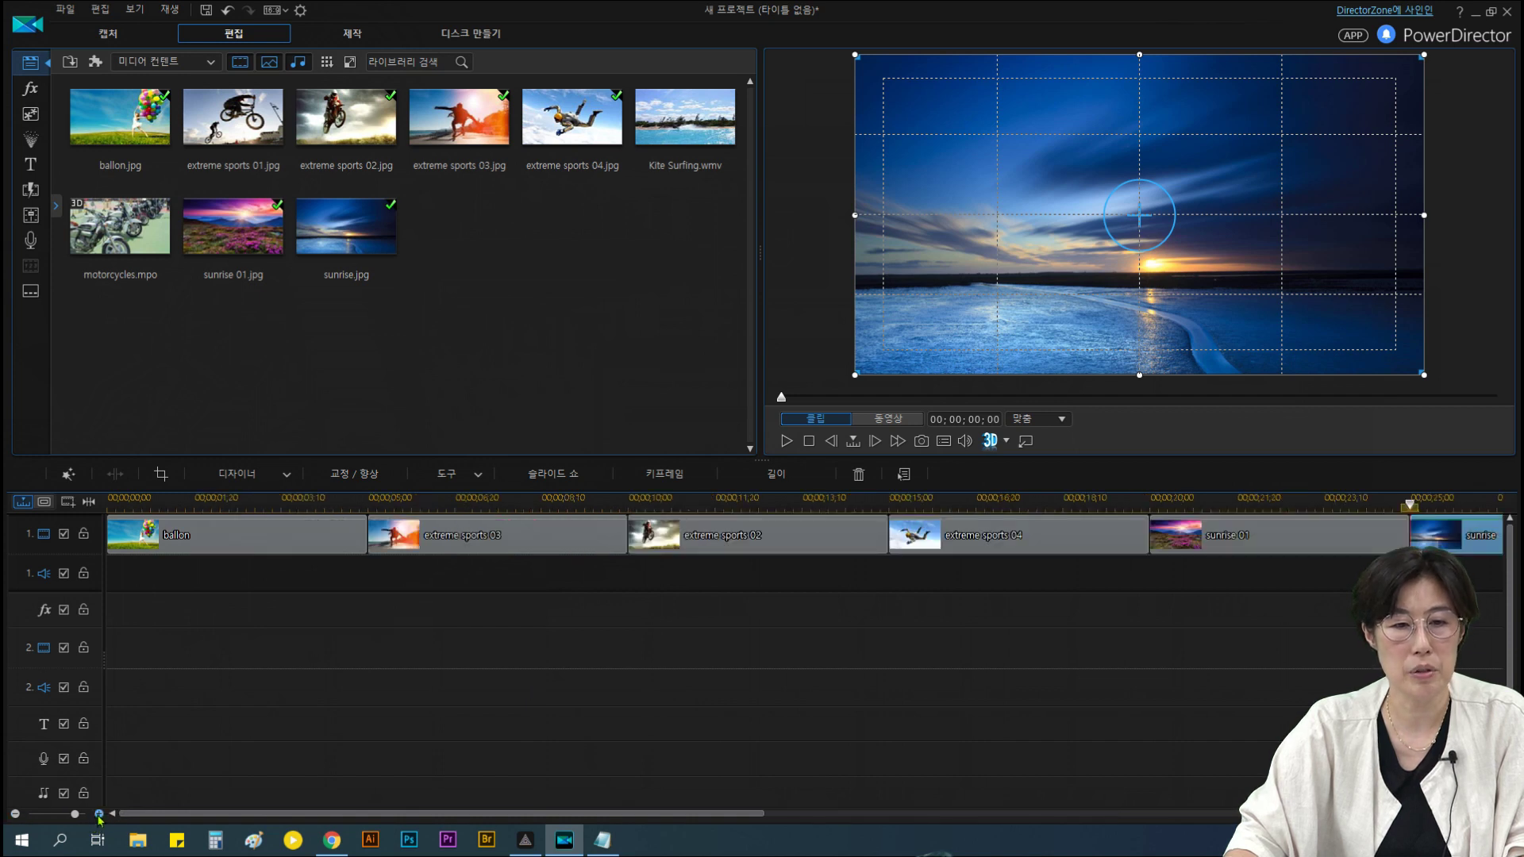
{"action": "left_click", "coordinate": [15, 814]}
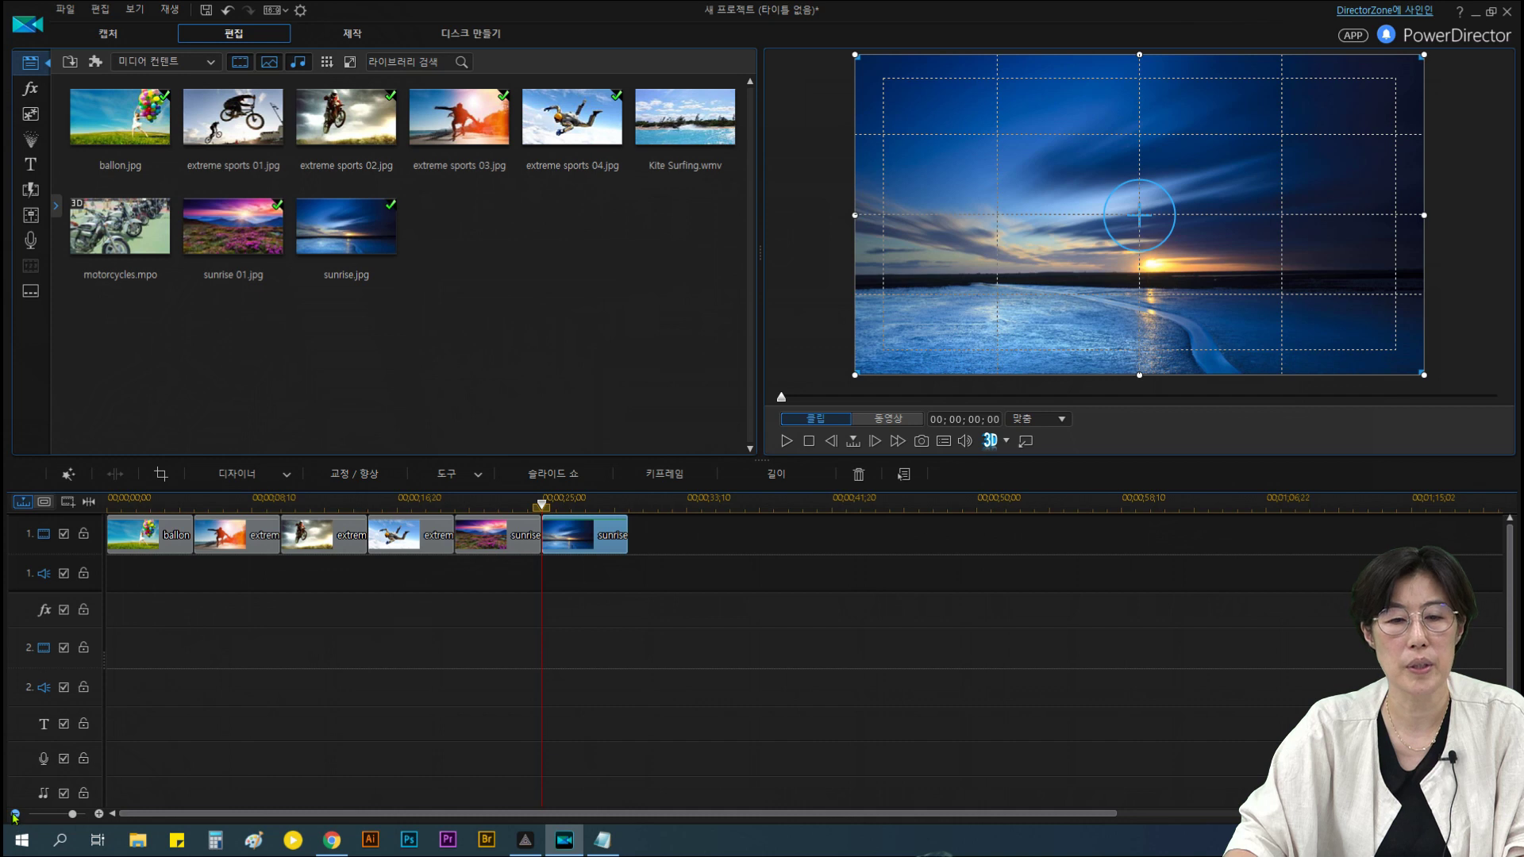
{"action": "left_click", "coordinate": [15, 814]}
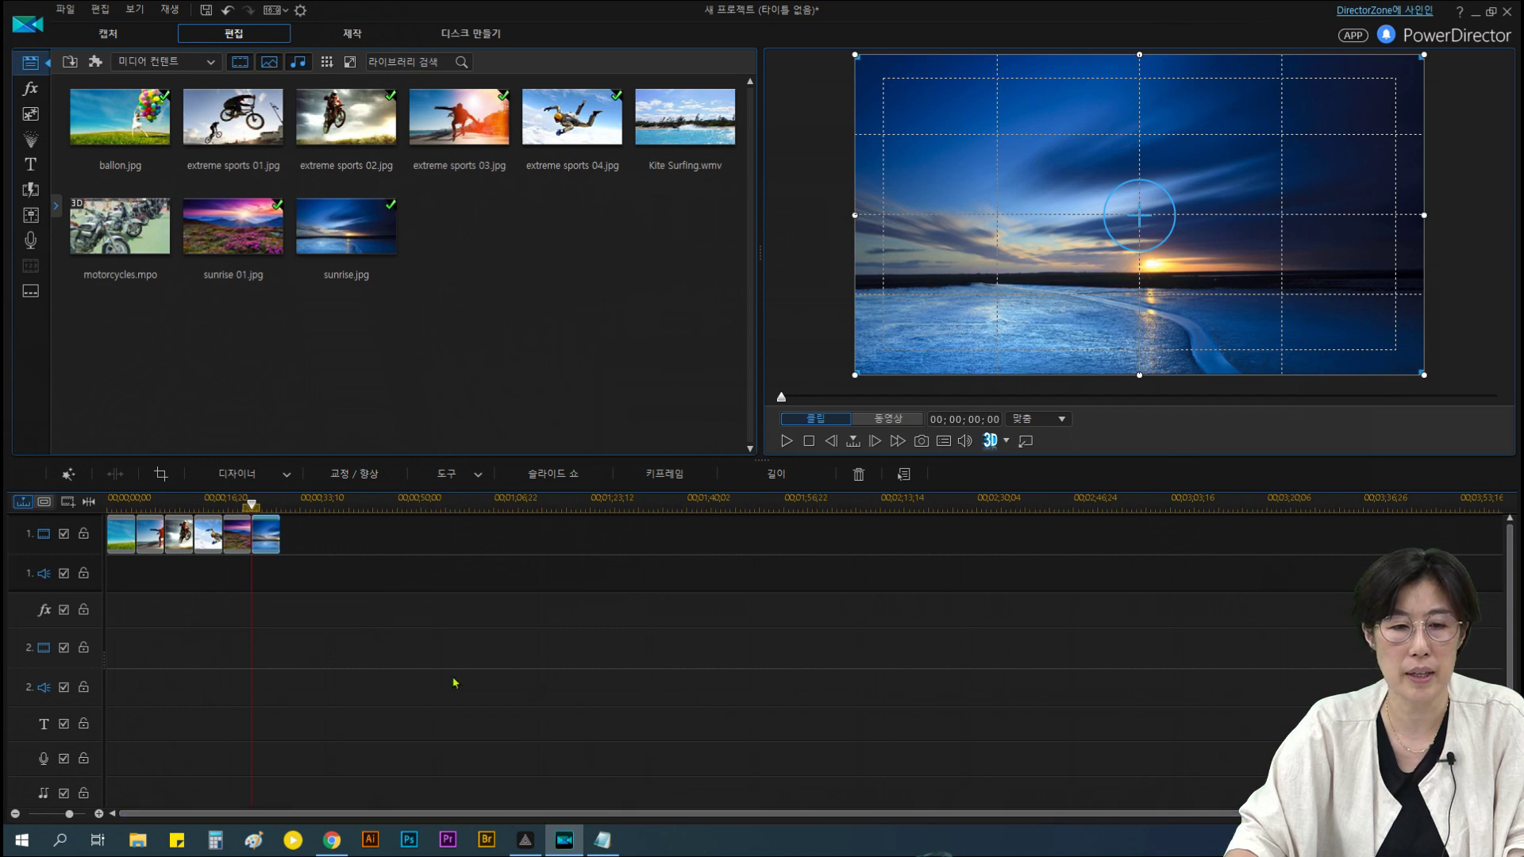
{"action": "left_click", "coordinate": [89, 502]}
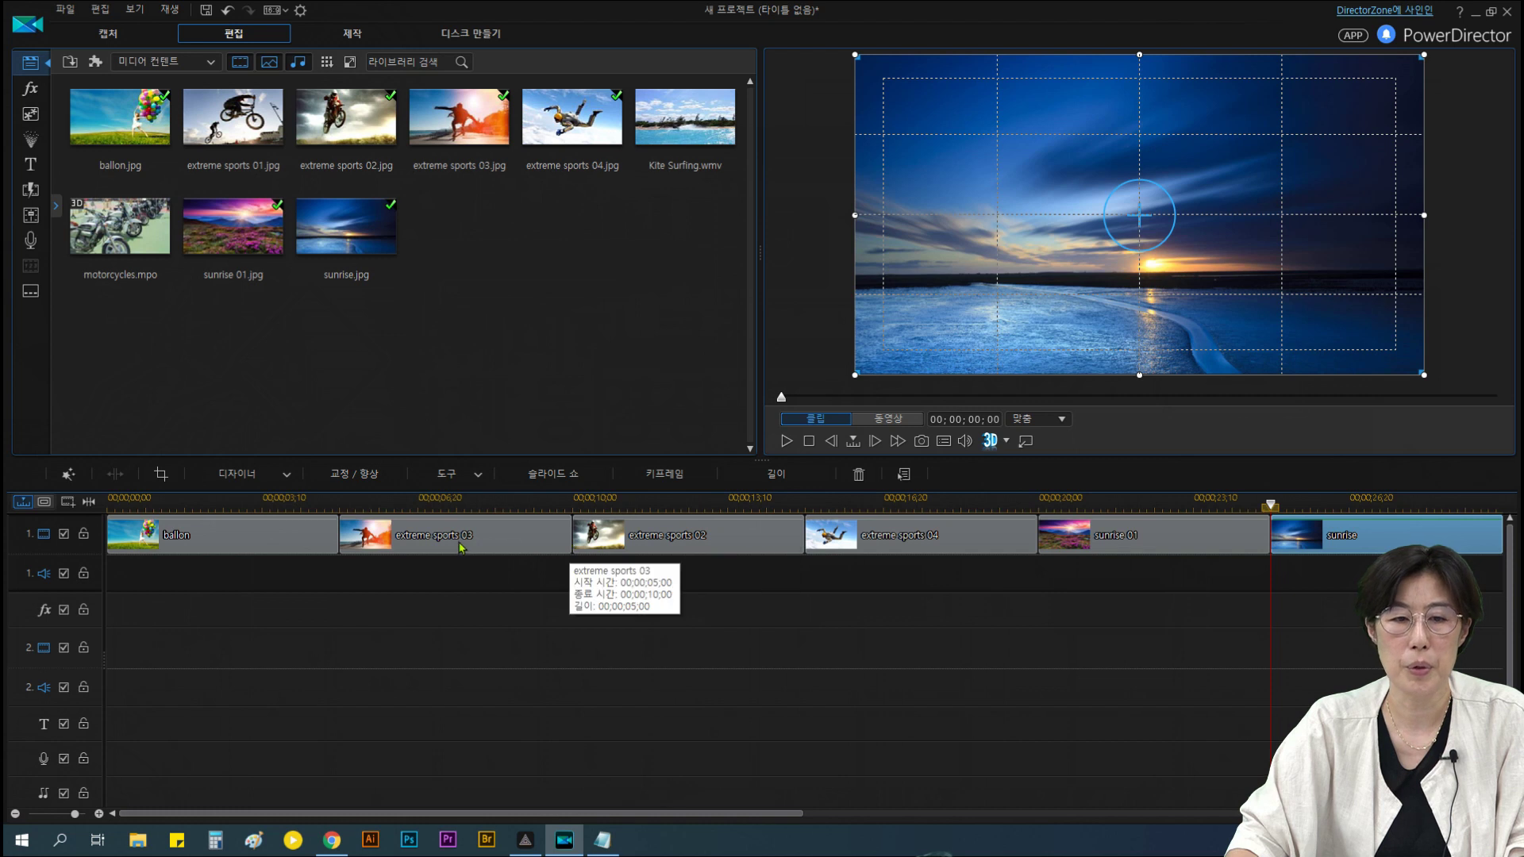
{"action": "left_click_drag", "start_coordinate": [269, 508], "coordinate": [158, 505]}
{"action": "left_click_drag", "start_coordinate": [307, 499], "coordinate": [291, 500]}
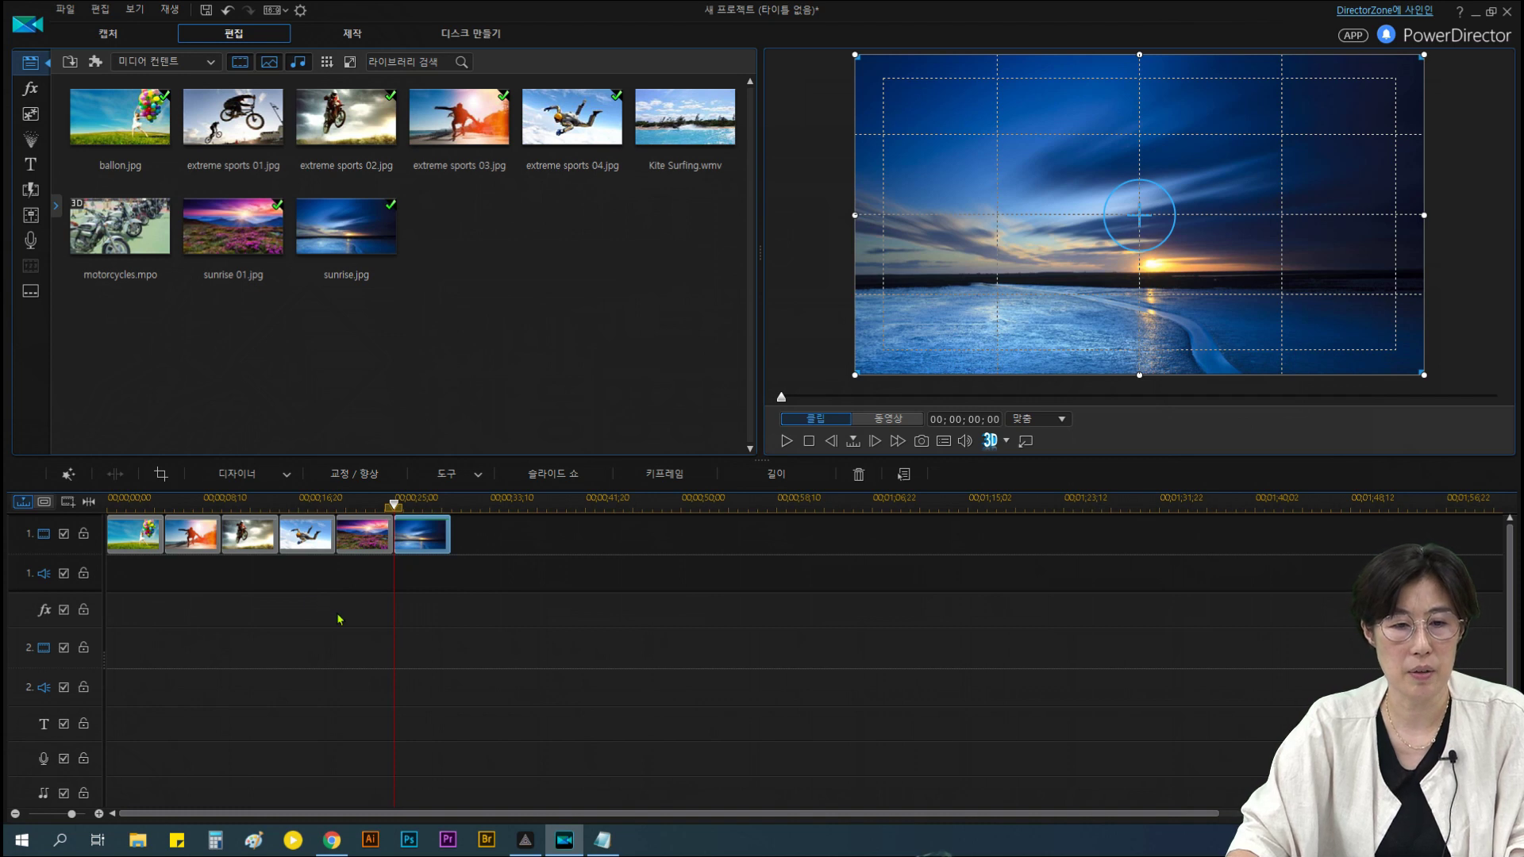
Remove all six clips from the timeline and insert all nine media library items on the first video track
{"action": "left_click_drag", "start_coordinate": [542, 647], "coordinate": [83, 482]}
{"action": "left_click_drag", "start_coordinate": [576, 658], "coordinate": [82, 474]}
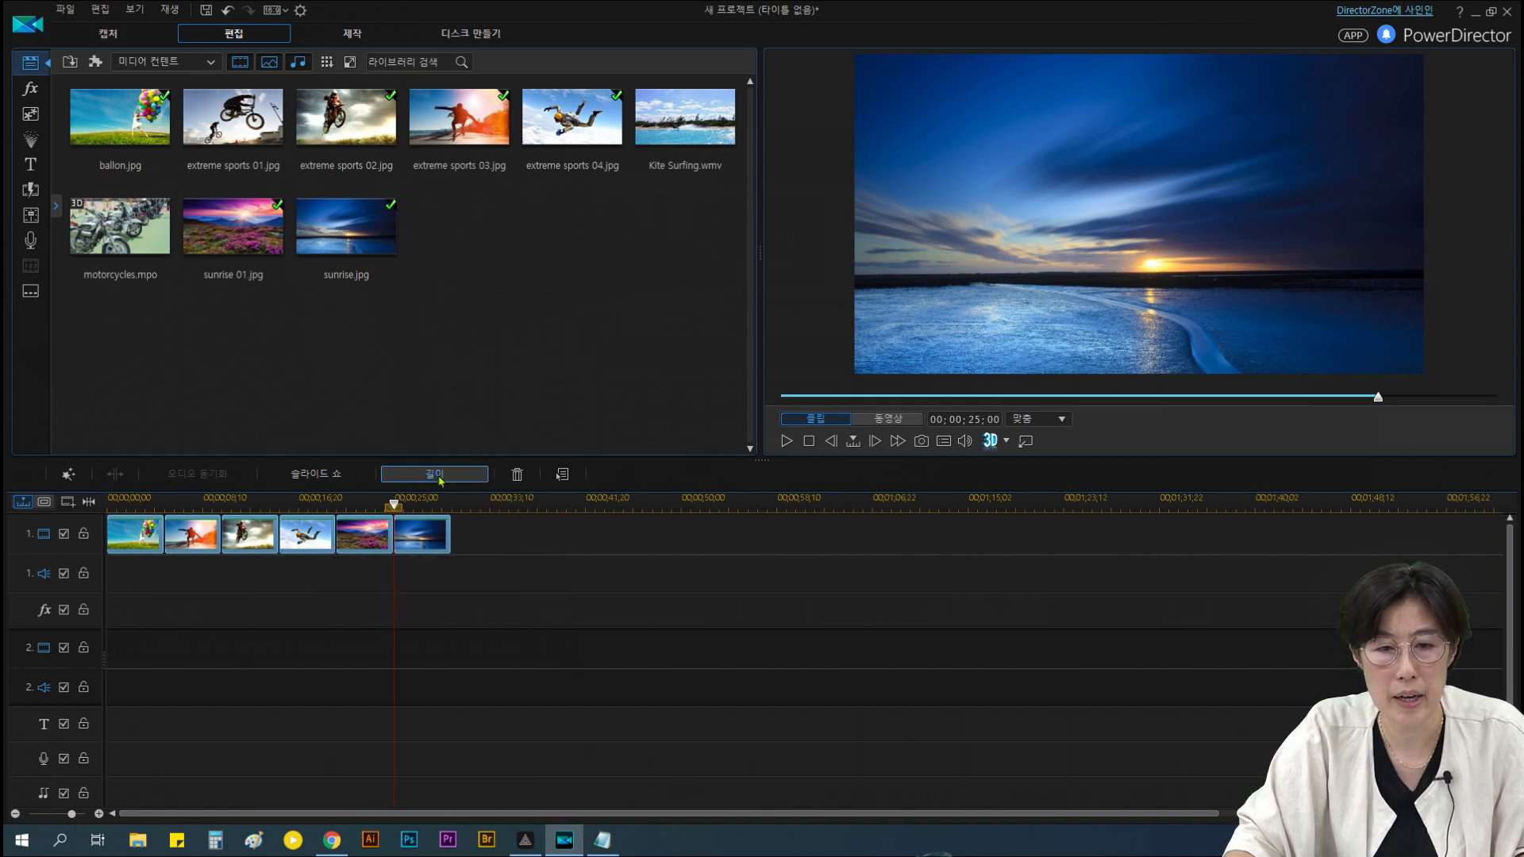
{"action": "left_click", "coordinate": [325, 474]}
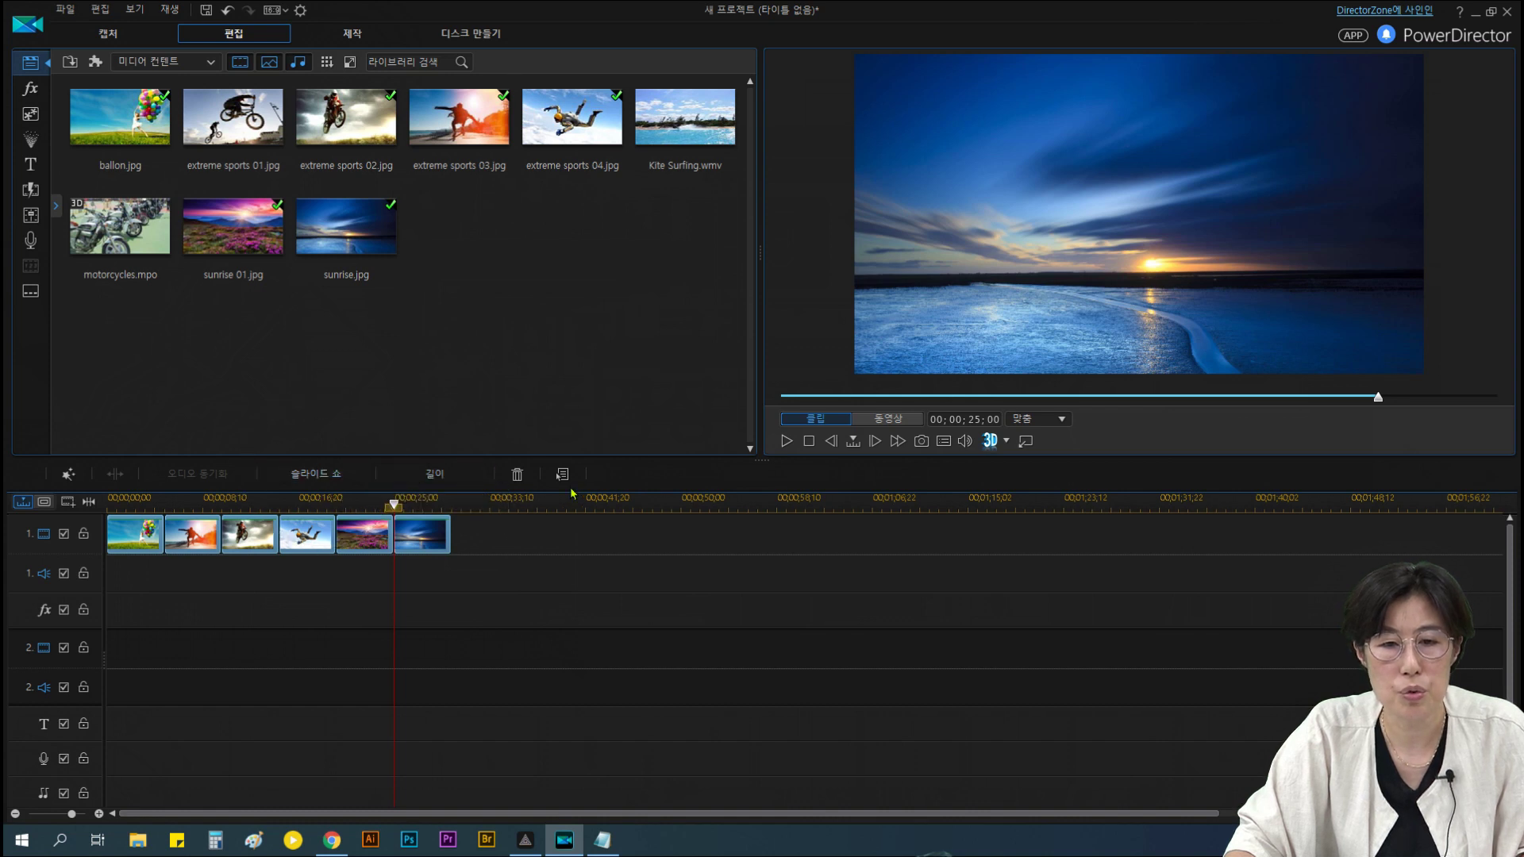
{"action": "left_click", "coordinate": [517, 475]}
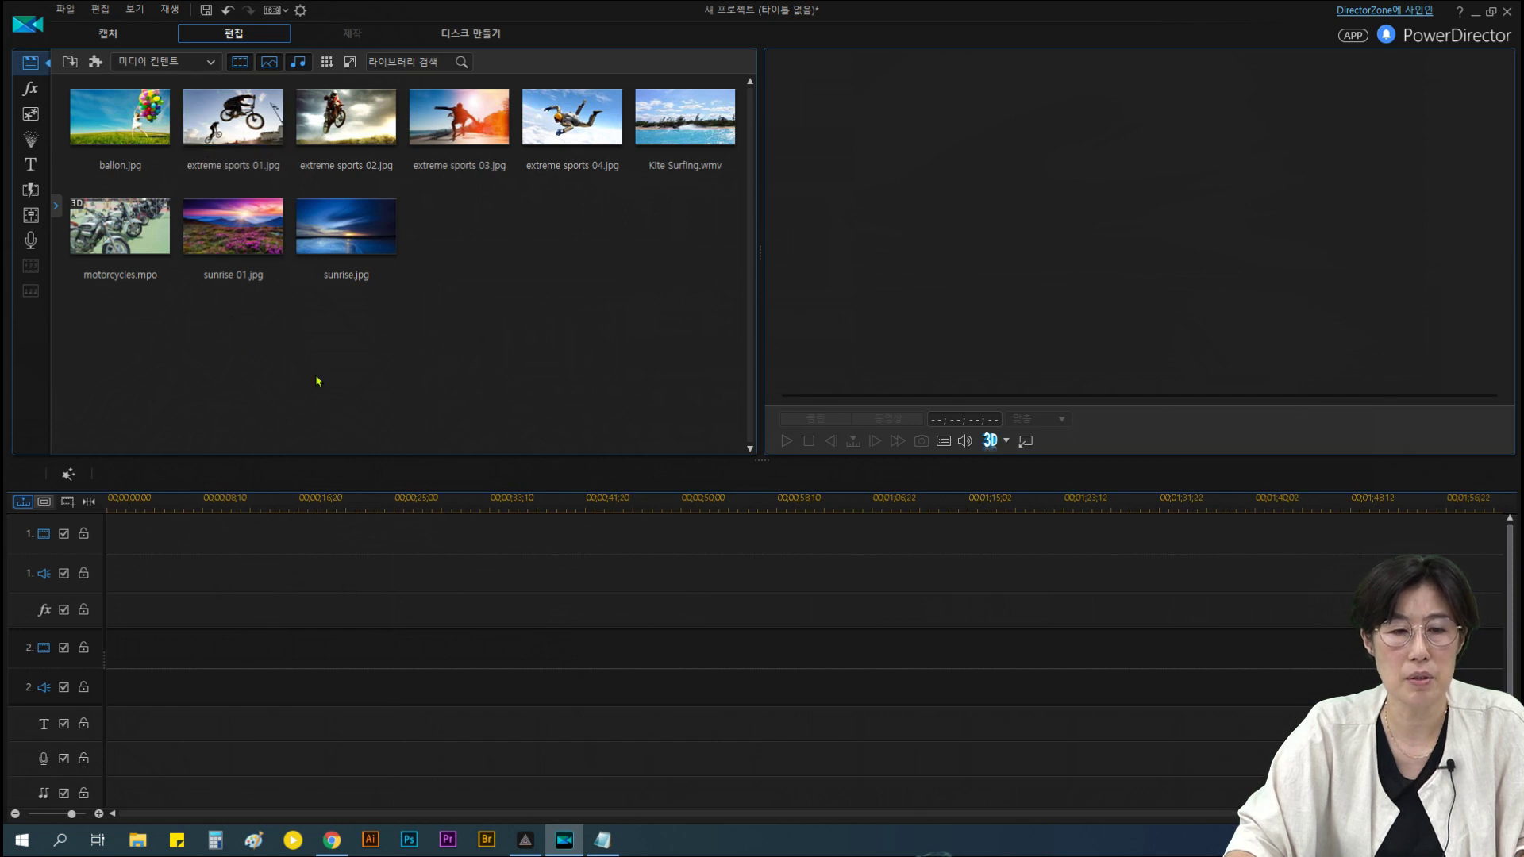
{"action": "left_click_drag", "start_coordinate": [695, 333], "coordinate": [68, 86]}
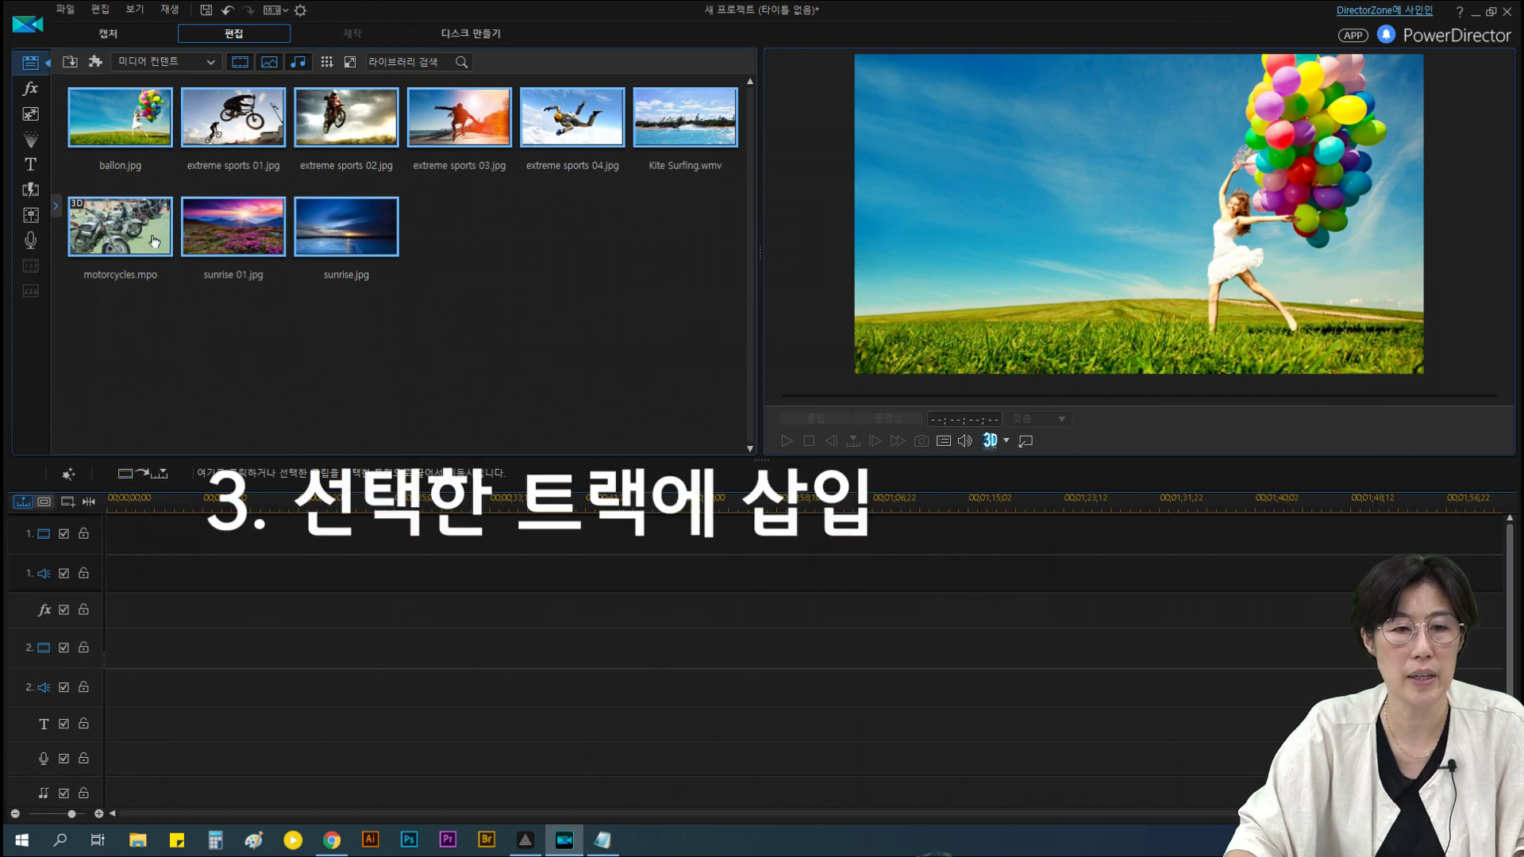
{"action": "left_click", "coordinate": [143, 474]}
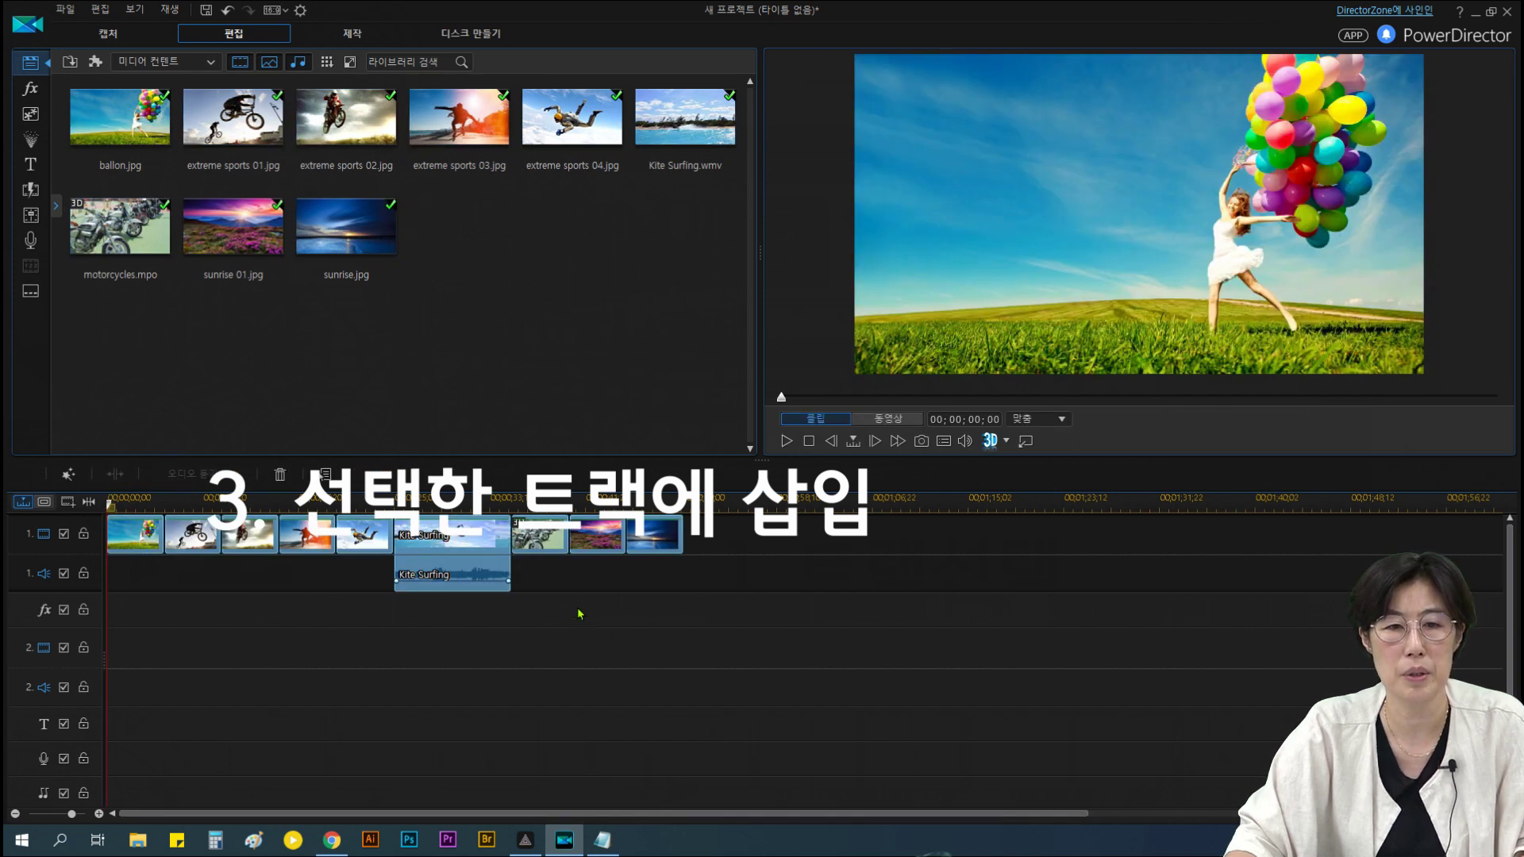
Try removing the Kite Surfing clip with its gap left open (간격 제거 및 만들기) and undo the removal
{"action": "left_click", "coordinate": [460, 565]}
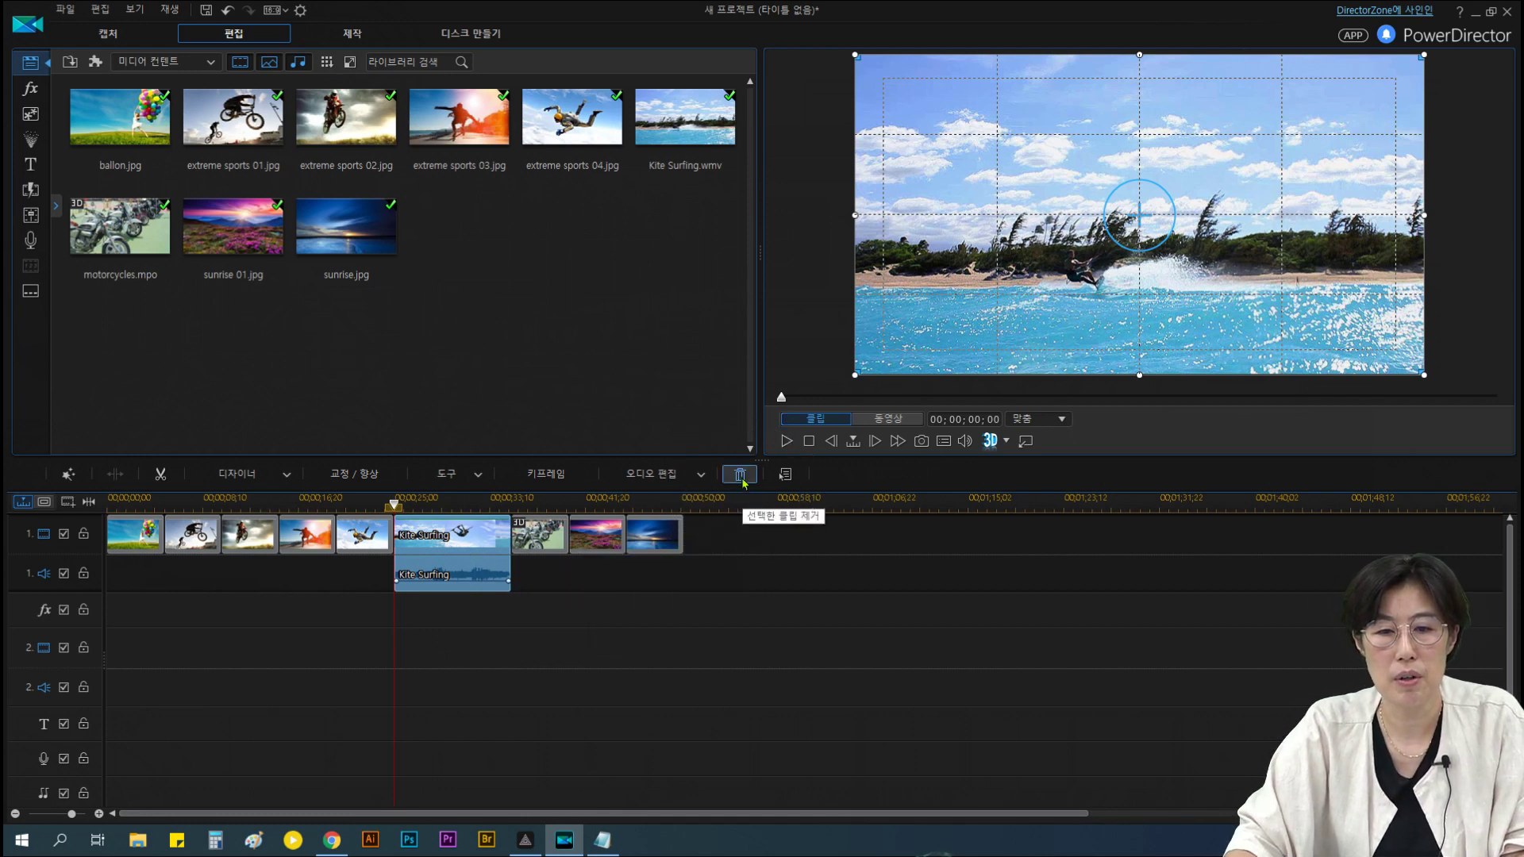
{"action": "left_click", "coordinate": [742, 477]}
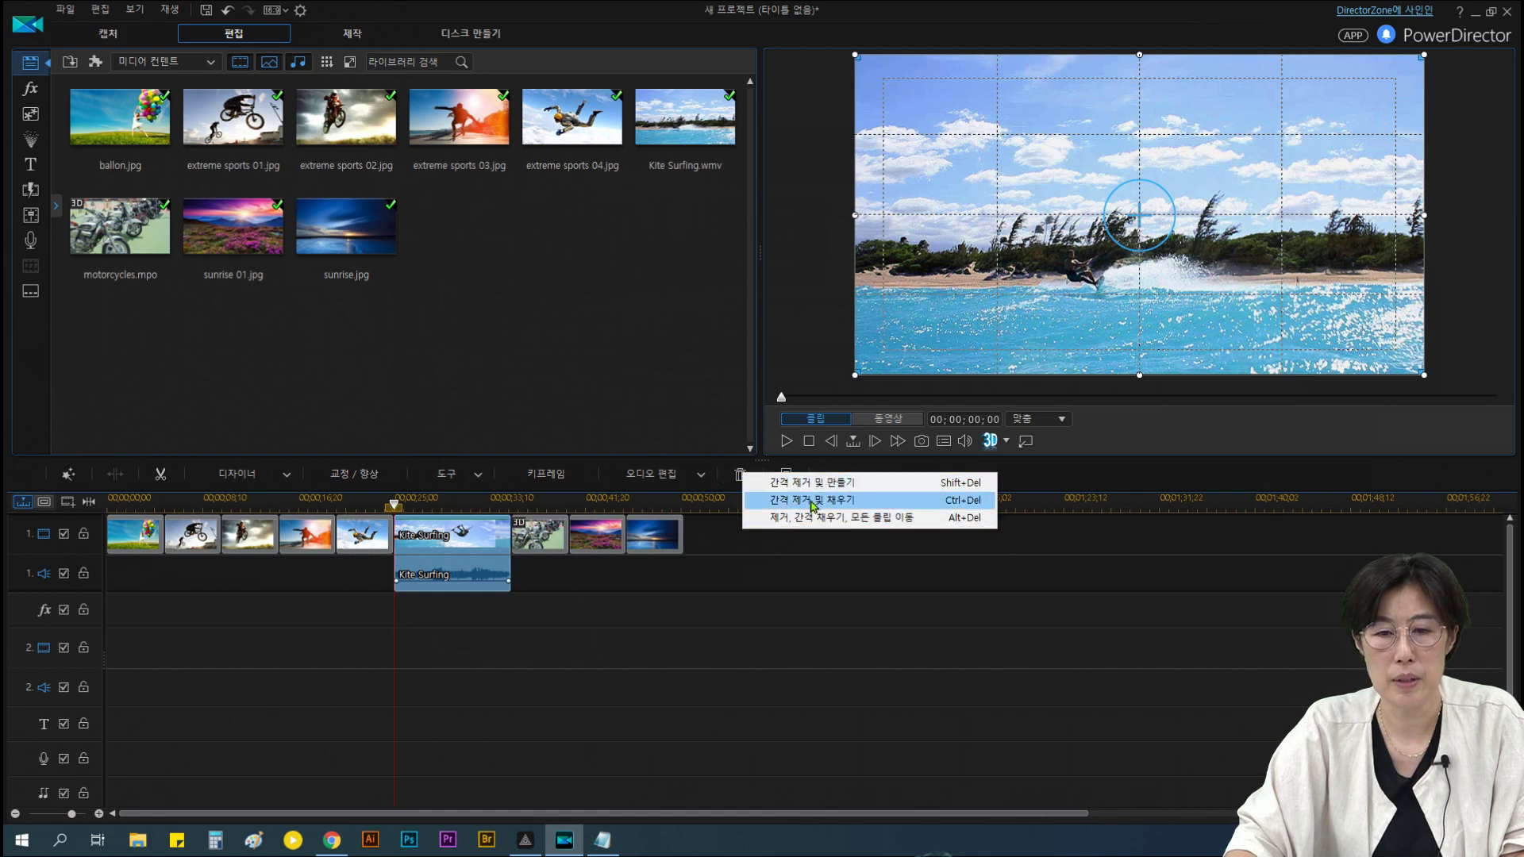
{"action": "left_click", "coordinate": [446, 556]}
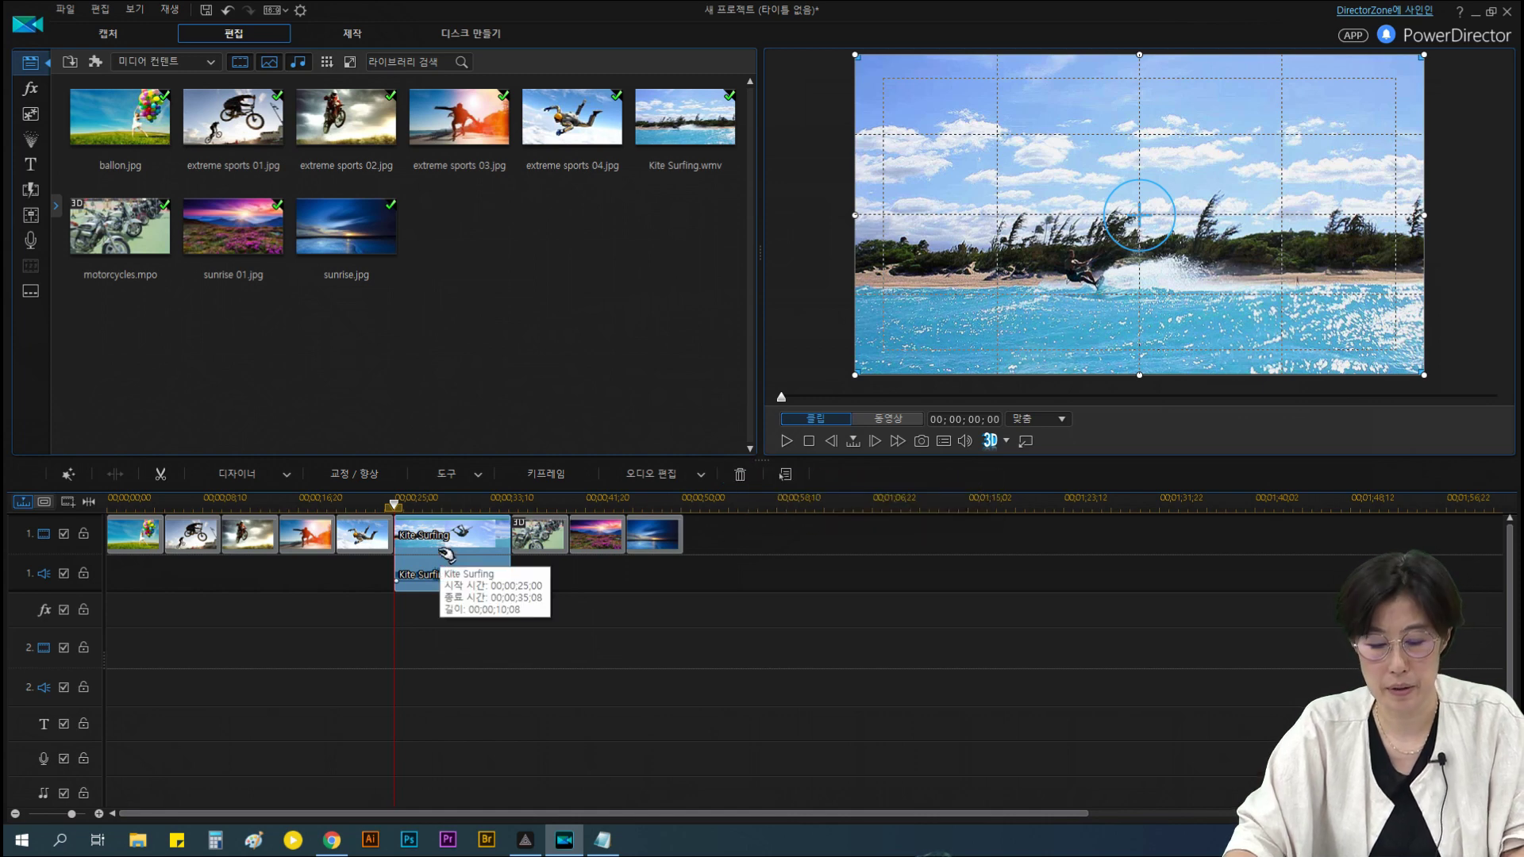
{"action": "key", "text": "Delete"}
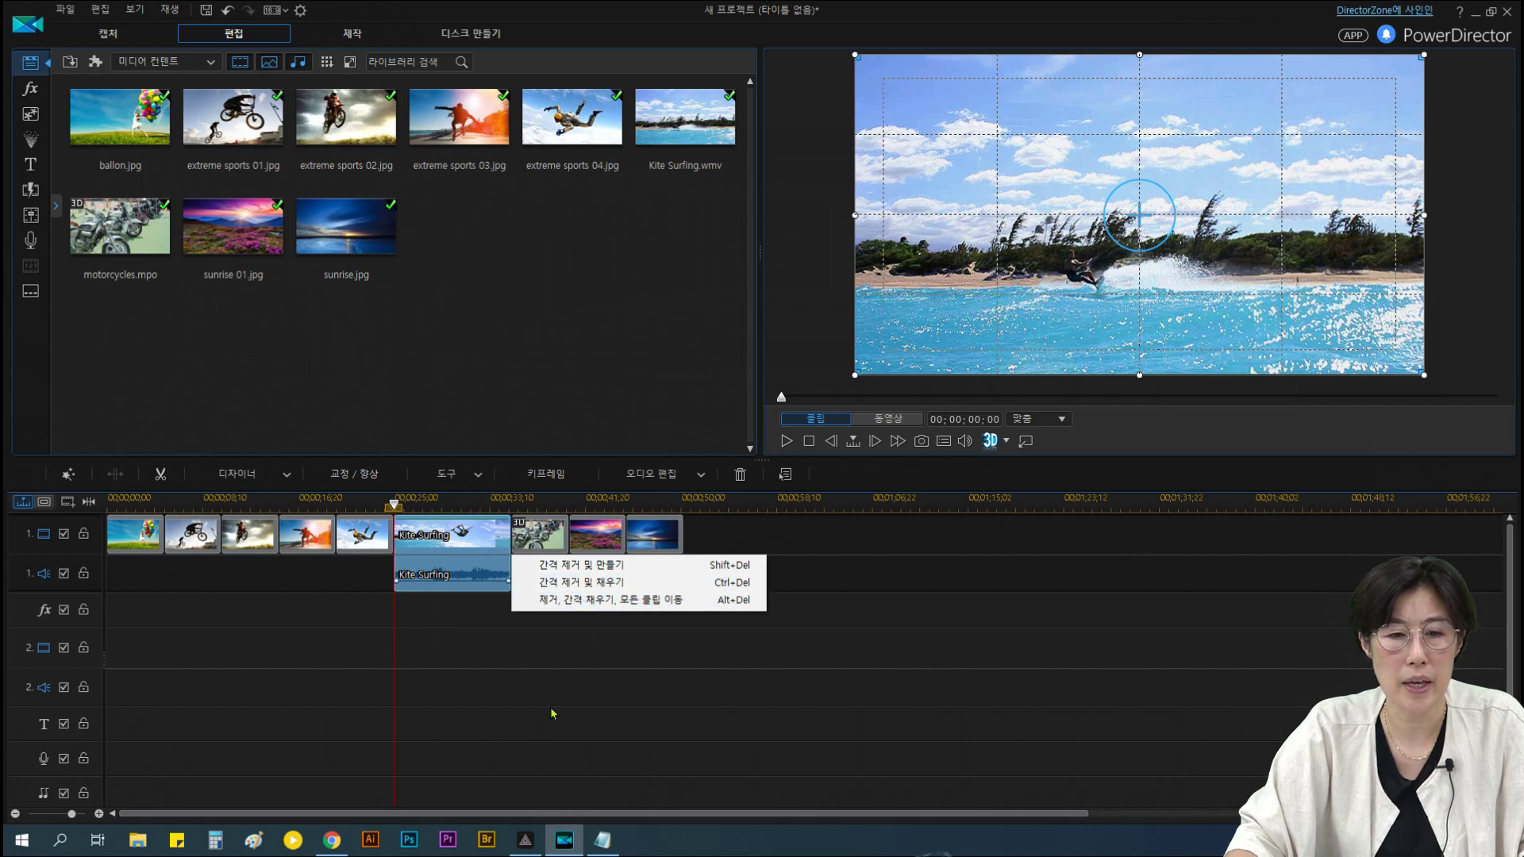
{"action": "left_click", "coordinate": [617, 566]}
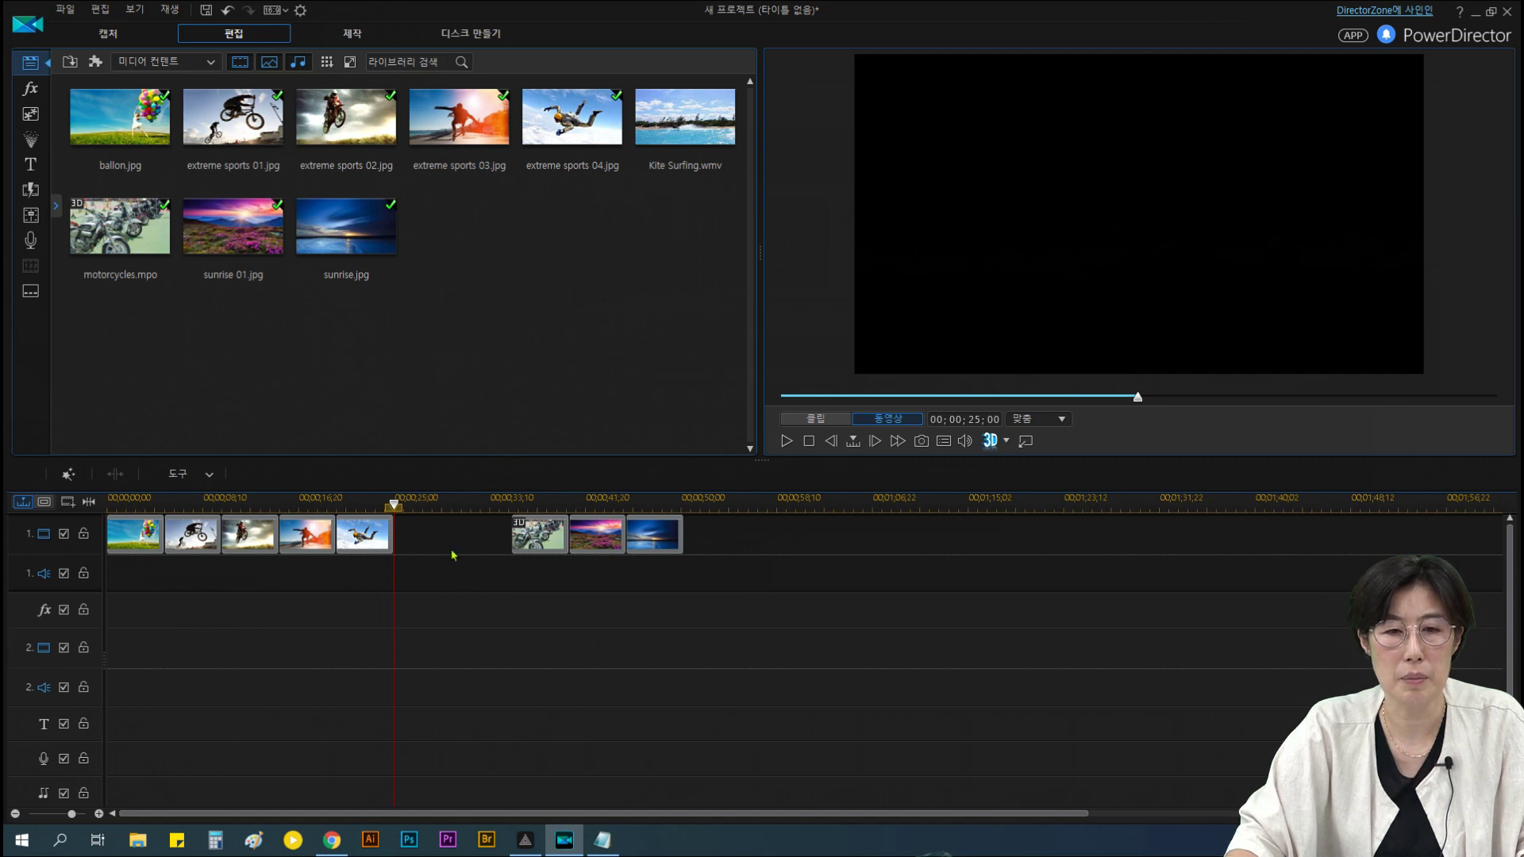
{"action": "left_click", "coordinate": [227, 11]}
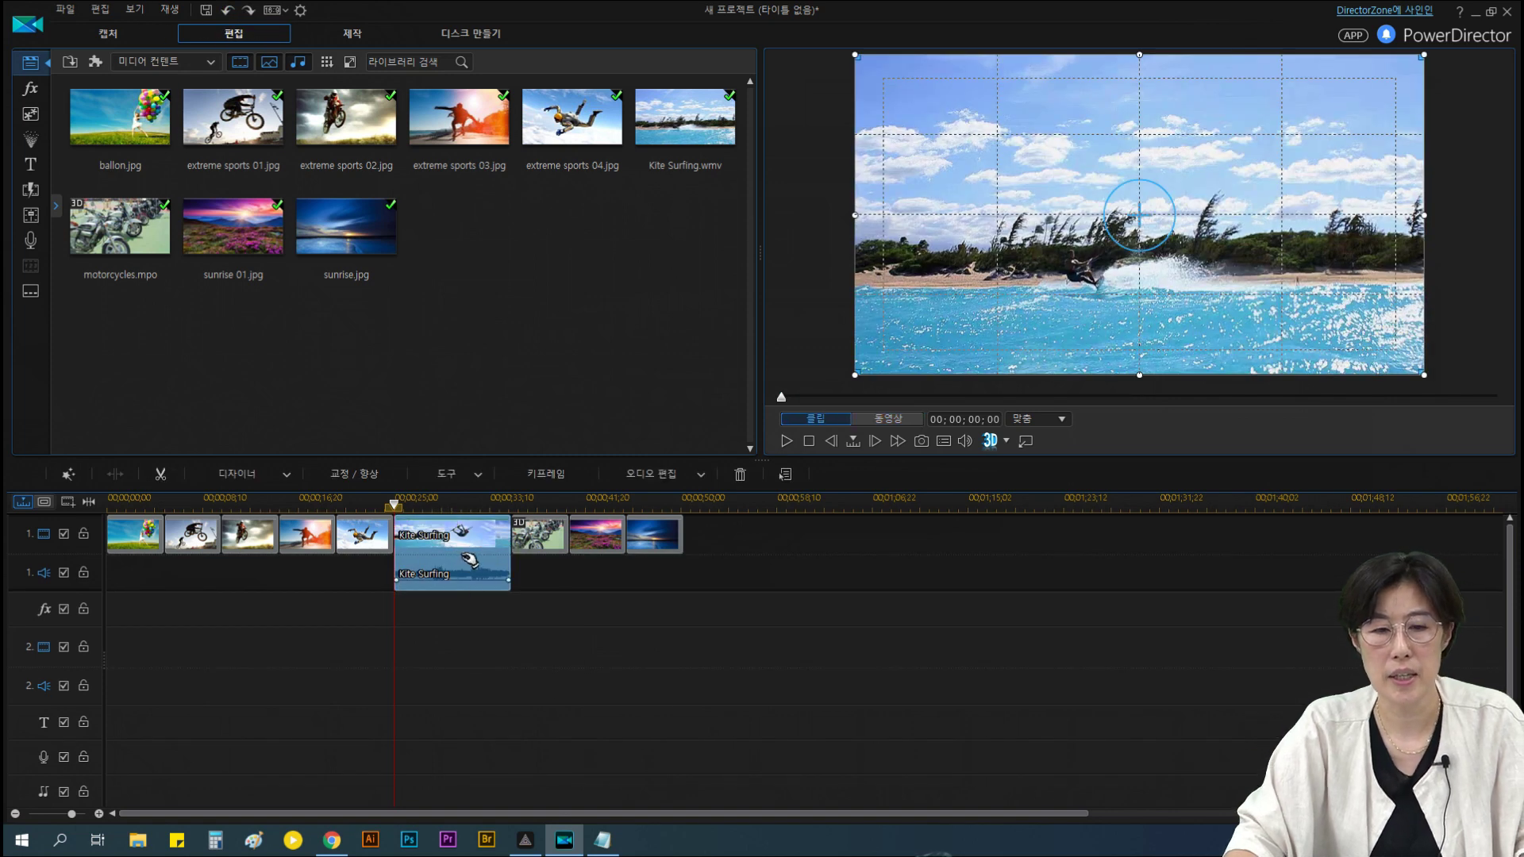
Remove the Kite Surfing clip and the motorcycles clip, filling the gap each one leaves (간격 제거 및 채우기)
{"action": "key", "text": "Delete"}
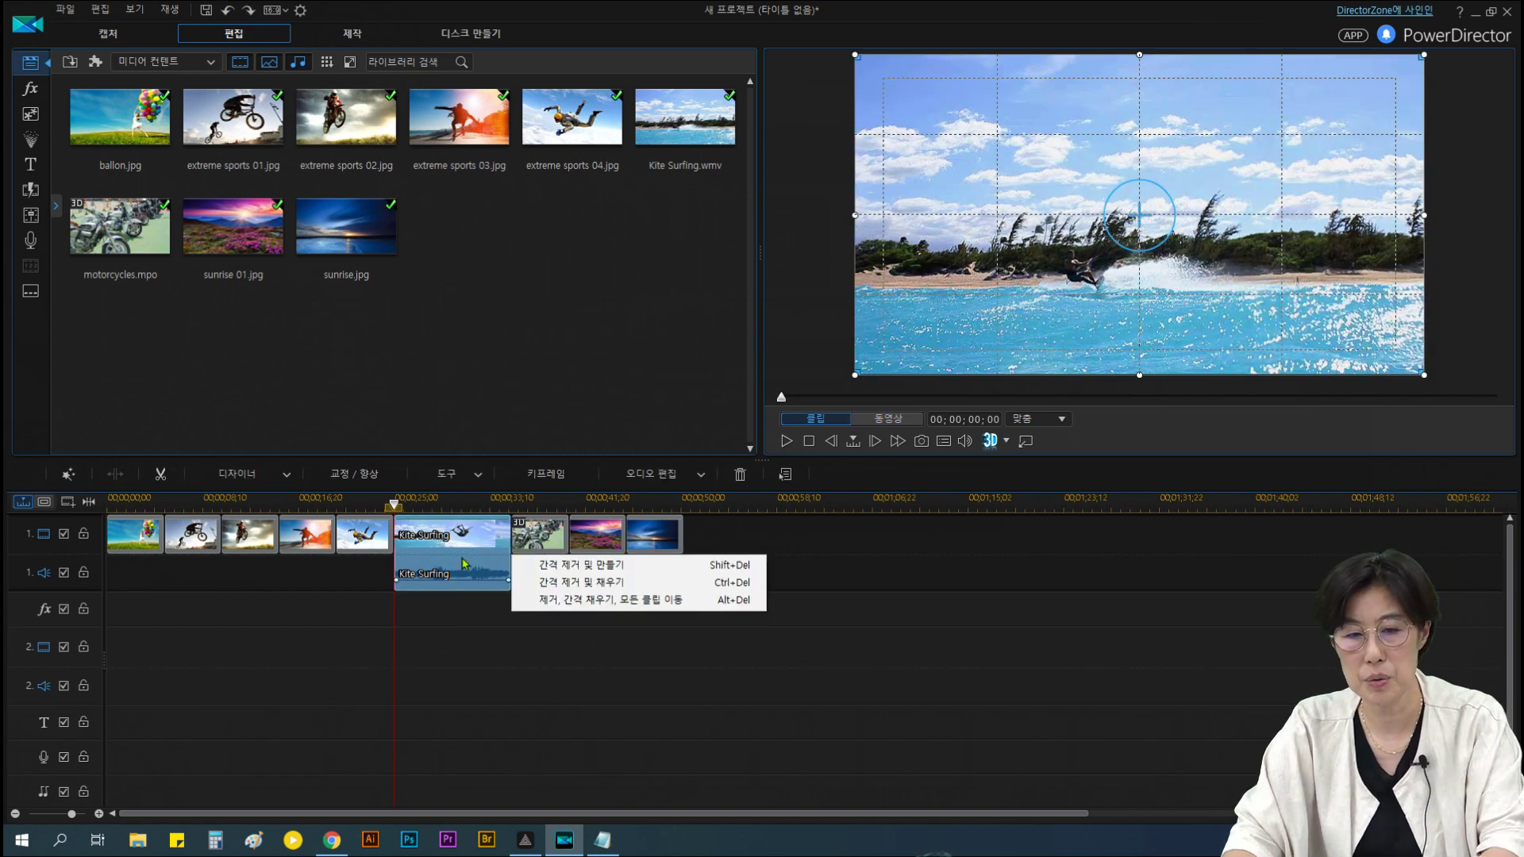
{"action": "left_click", "coordinate": [591, 583]}
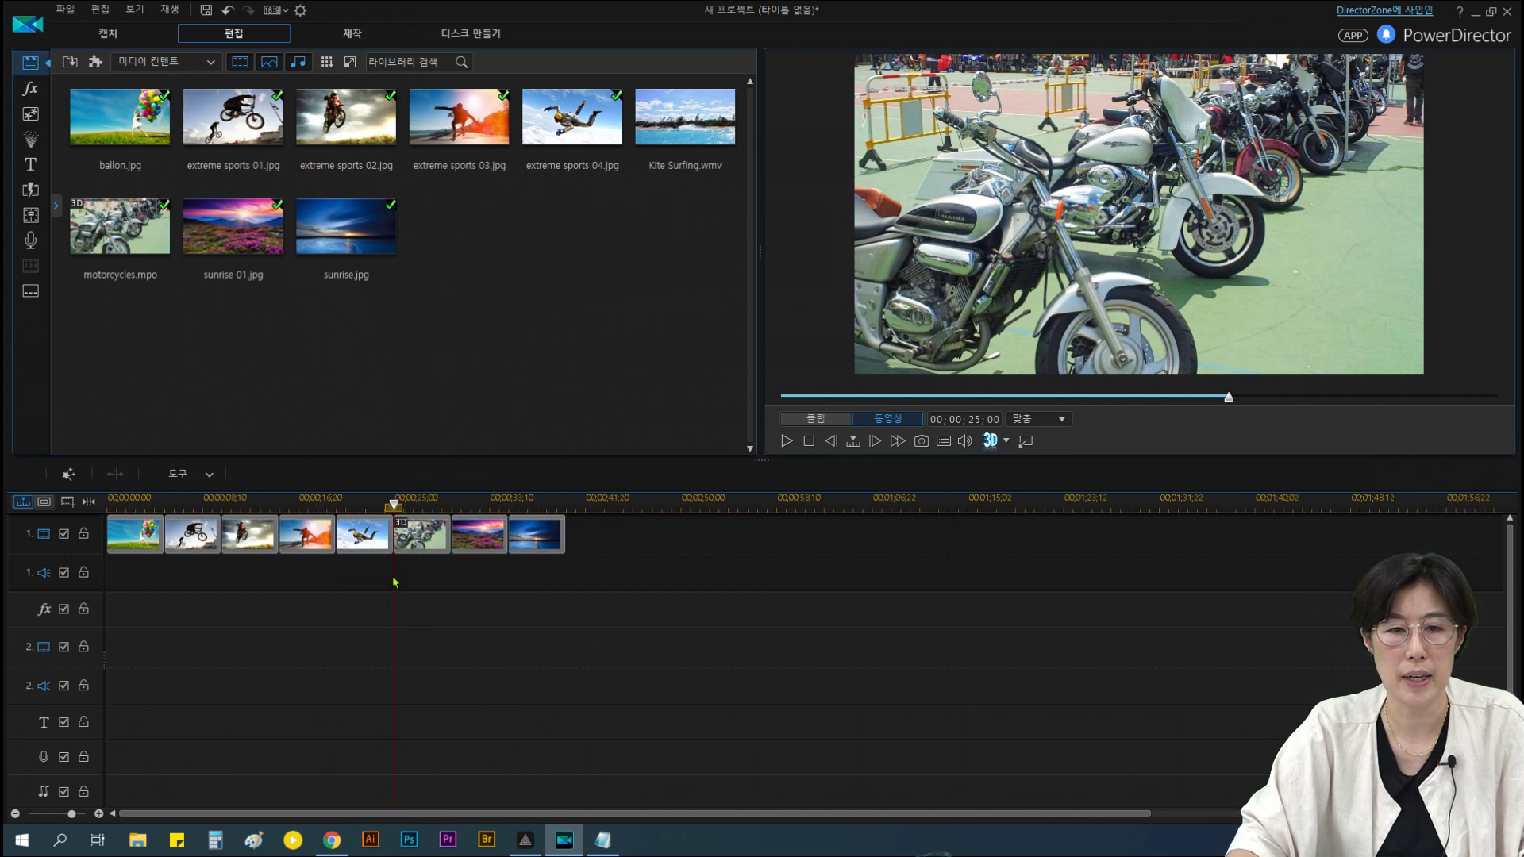
{"action": "left_click", "coordinate": [434, 536]}
{"action": "right_click", "coordinate": [427, 550]}
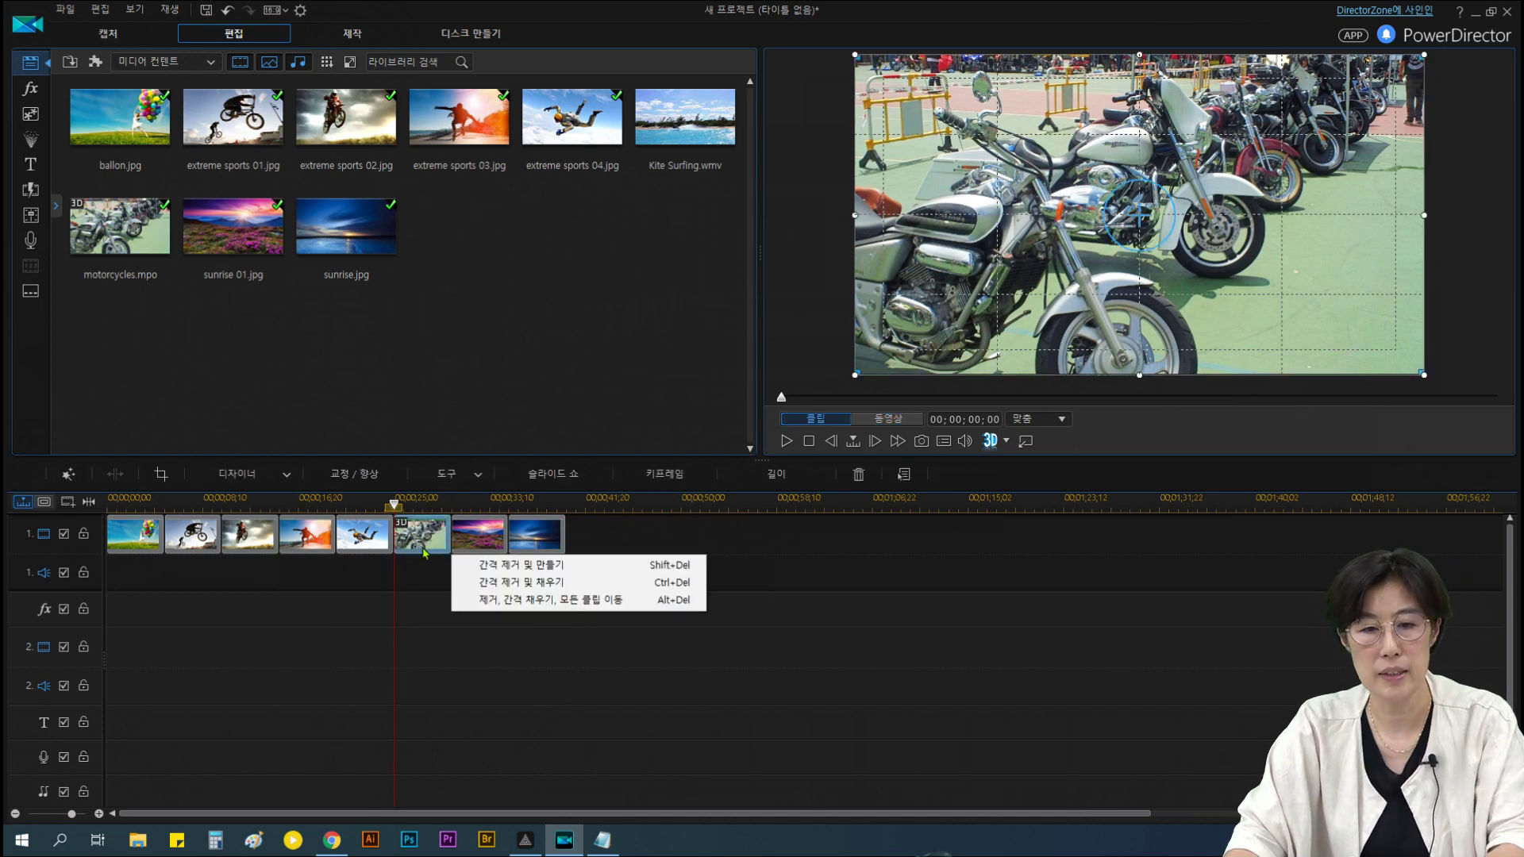
{"action": "left_click", "coordinate": [514, 584]}
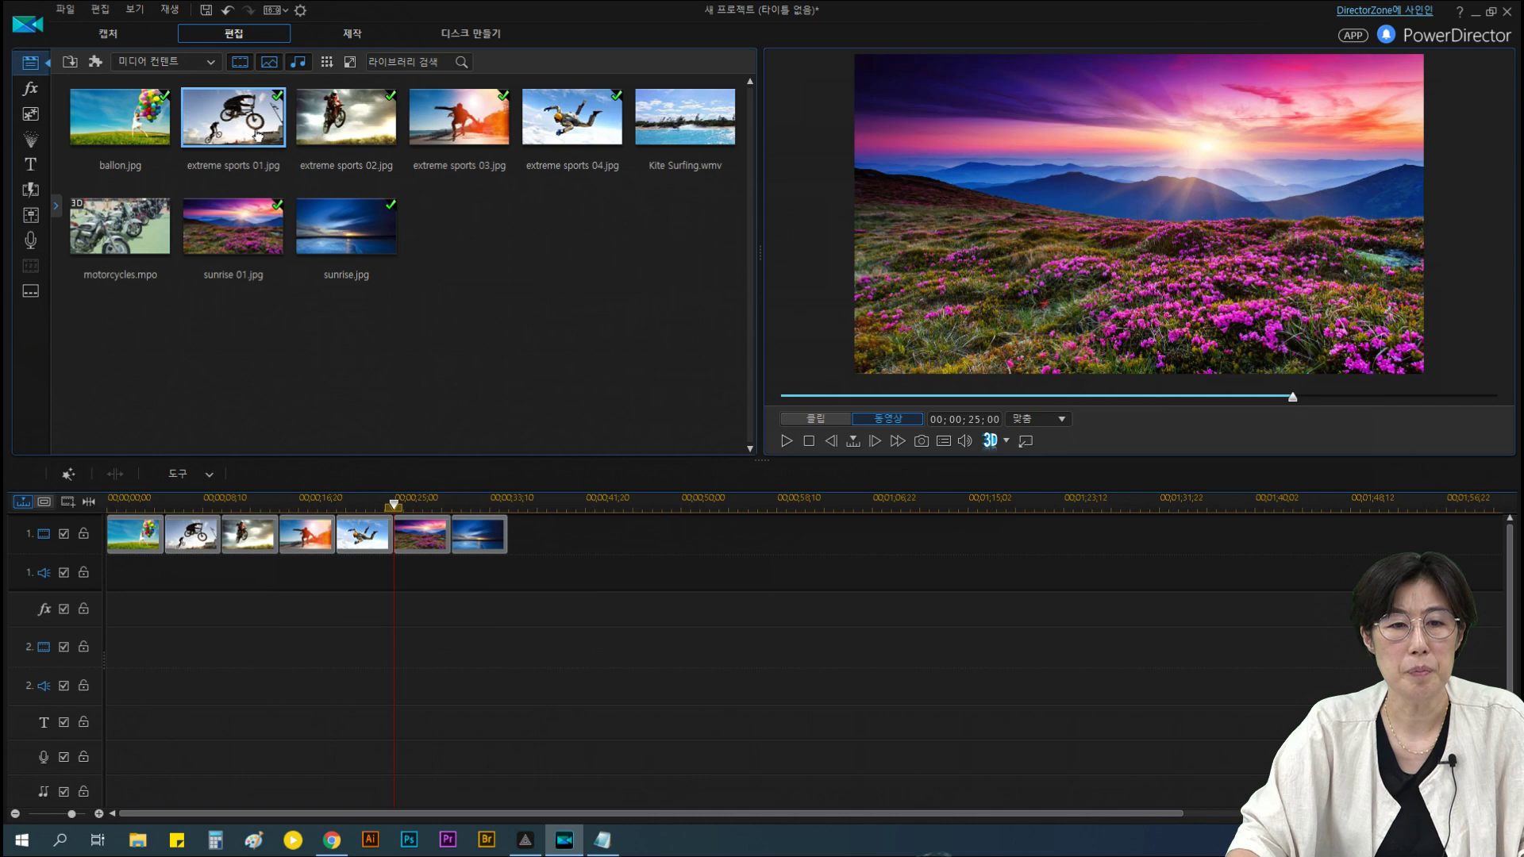
Insert (삽입) extreme sports 04.jpg from the library between the ballon and extreme sports 01 clips on the first video track
{"action": "left_click", "coordinate": [142, 532]}
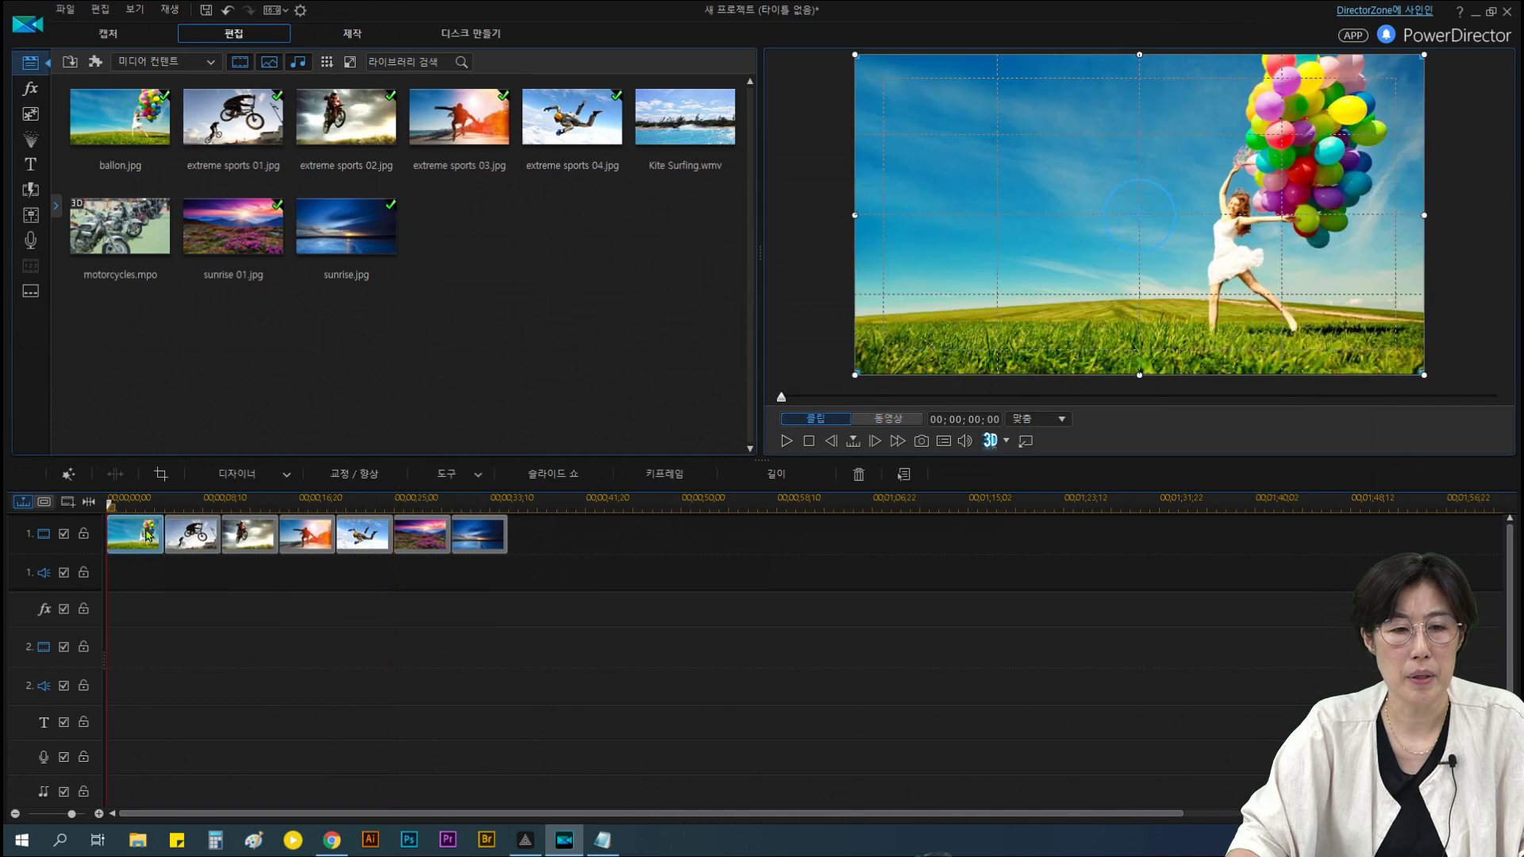
{"action": "left_click", "coordinate": [198, 540]}
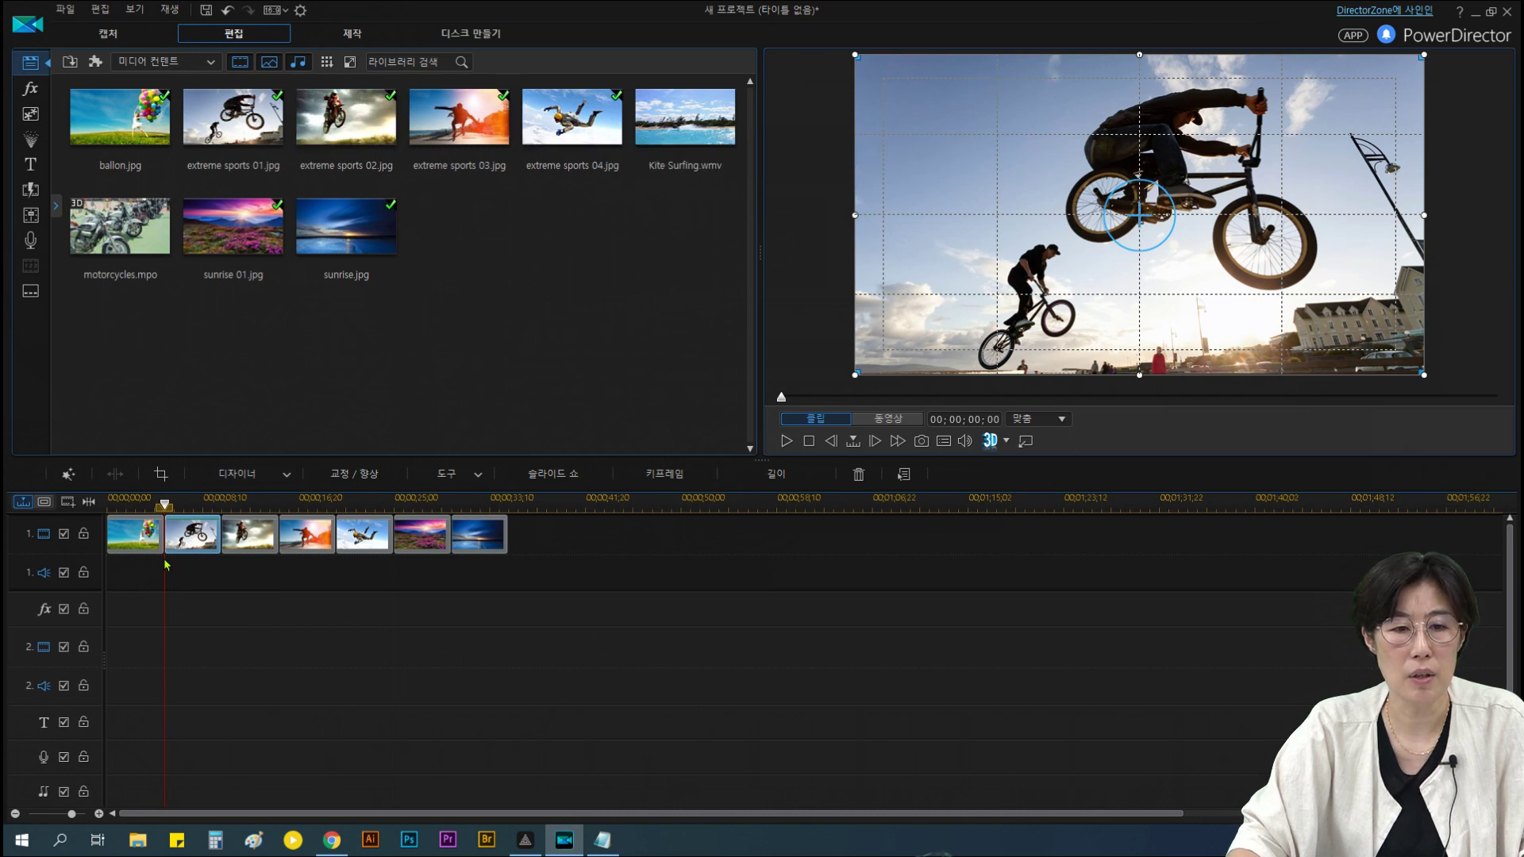
{"action": "mouse_move", "coordinate": [591, 126]}
{"action": "left_mouse_down"}
{"action": "mouse_move", "coordinate": [420, 229]}
{"action": "mouse_move", "coordinate": [194, 400]}
{"action": "mouse_move", "coordinate": [158, 525]}
{"action": "mouse_move", "coordinate": [492, 199]}
{"action": "mouse_move", "coordinate": [472, 254]}
{"action": "left_mouse_up"}
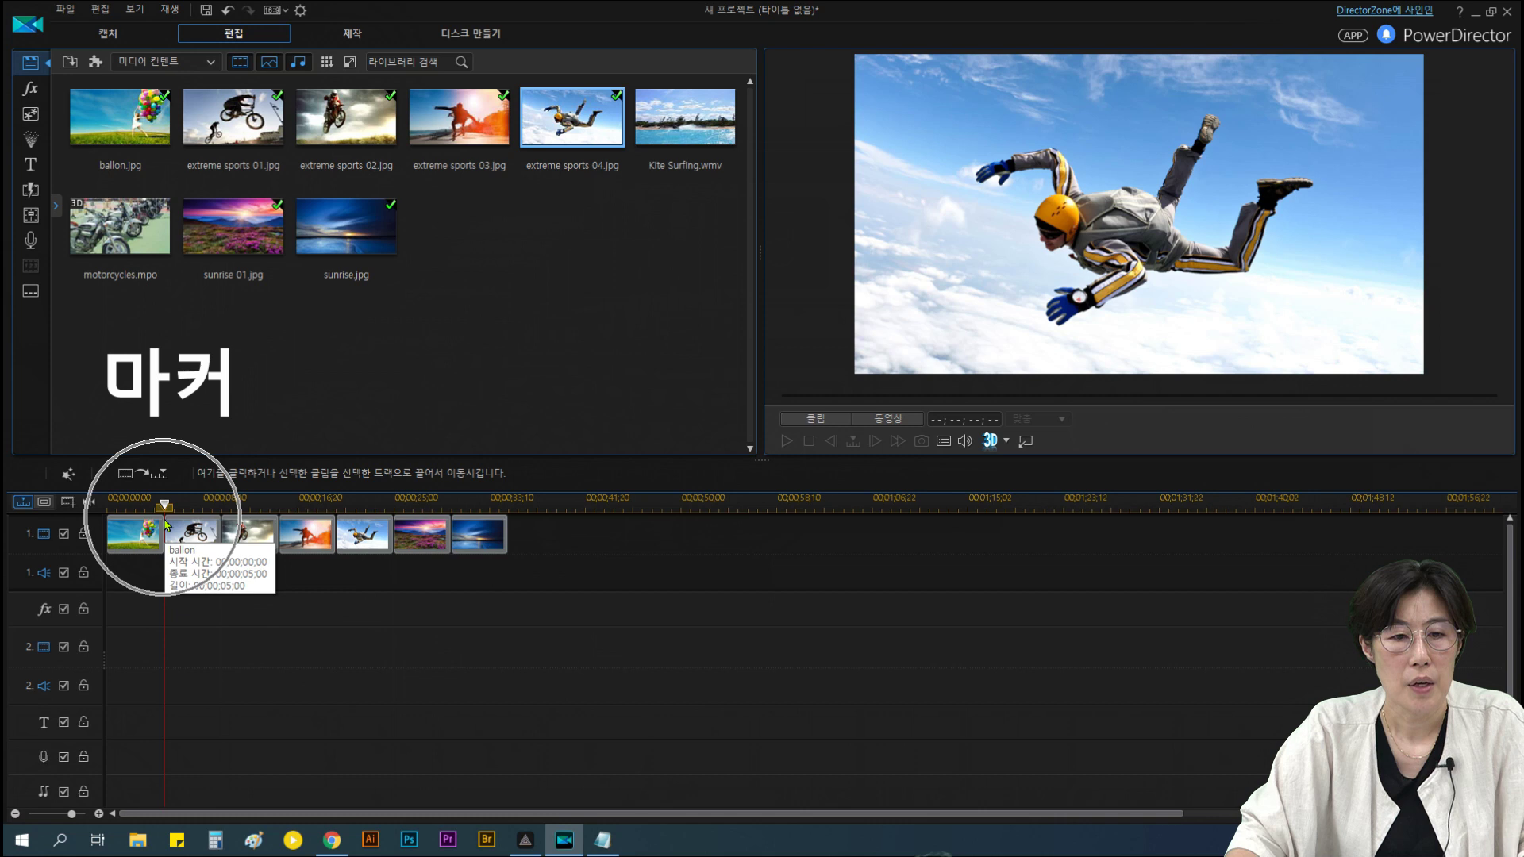
{"action": "mouse_move", "coordinate": [164, 508]}
{"action": "left_mouse_down"}
{"action": "mouse_move", "coordinate": [178, 512]}
{"action": "mouse_move", "coordinate": [173, 492]}
{"action": "left_mouse_up"}
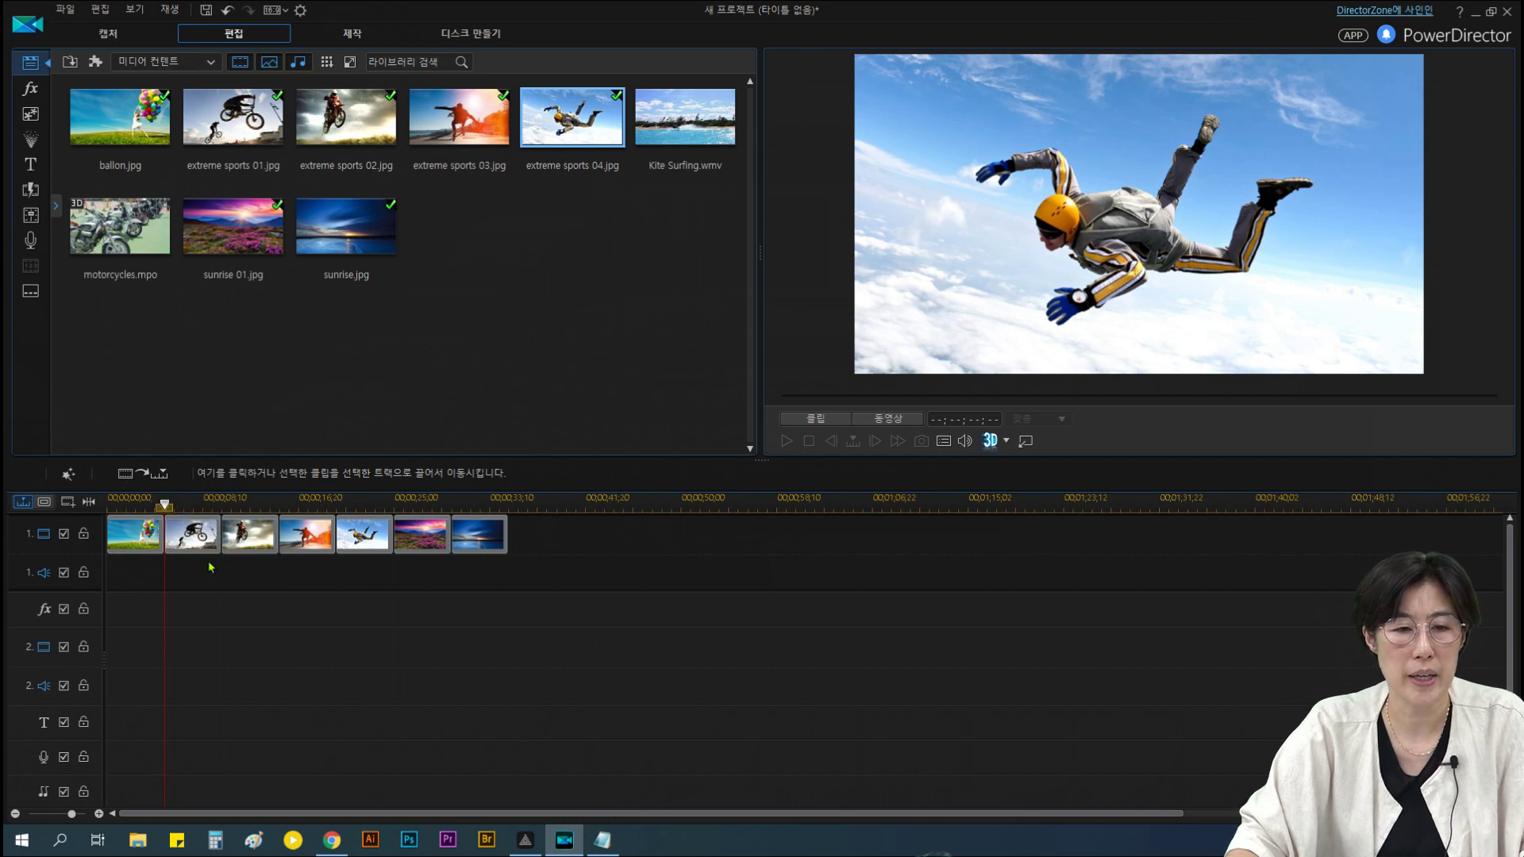
{"action": "left_click_drag", "start_coordinate": [164, 524], "coordinate": [171, 521]}
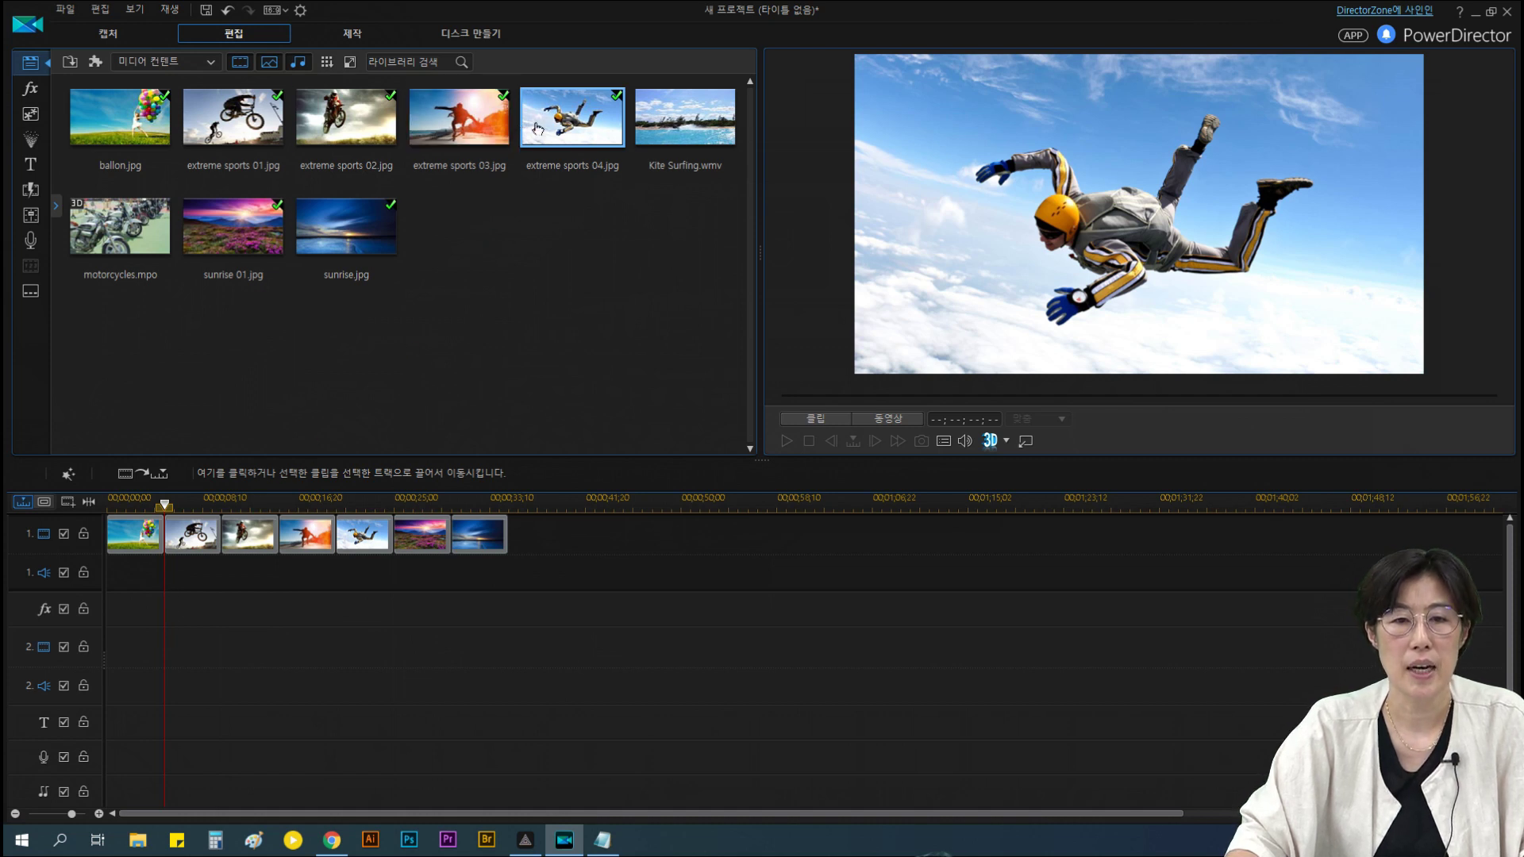
{"action": "left_click_drag", "start_coordinate": [578, 135], "coordinate": [161, 539]}
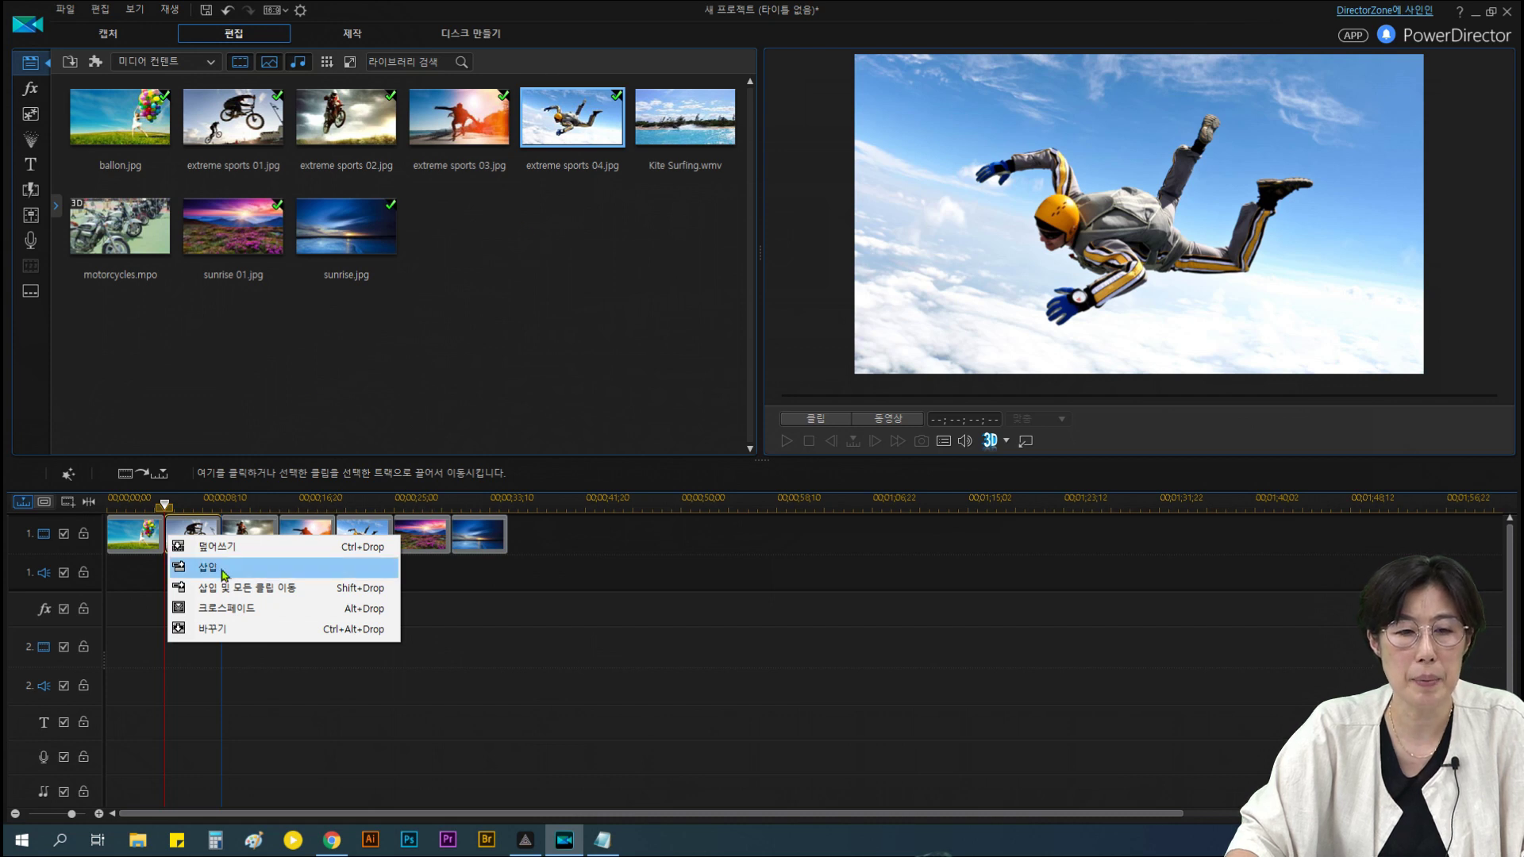
{"action": "left_click", "coordinate": [208, 567]}
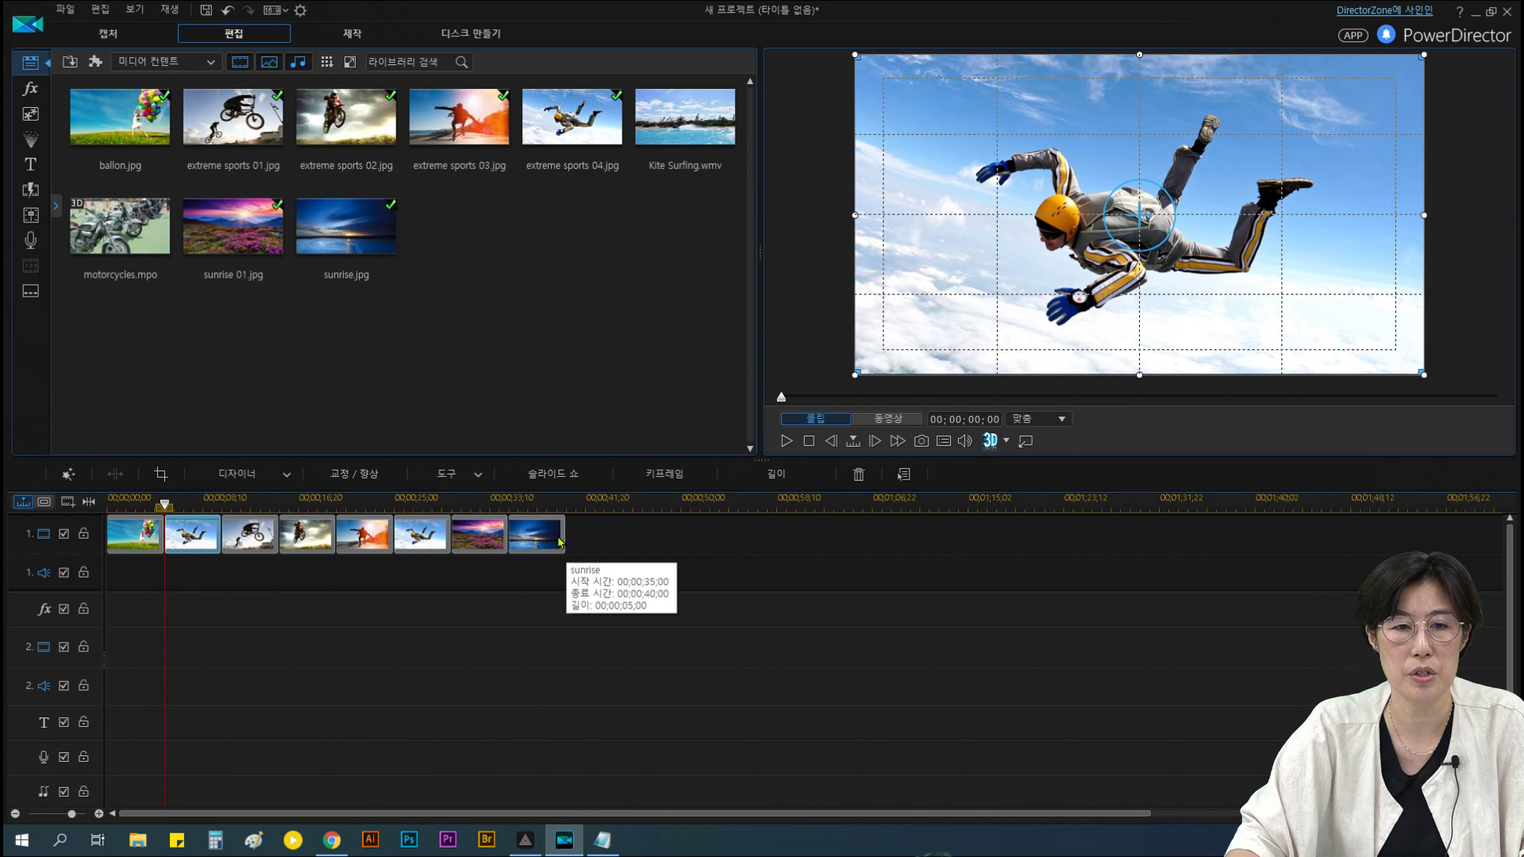
Try overwriting (덮어쓰기) the extreme sports 02 clip with extreme sports 03.jpg and undo the overwrite
{"action": "left_click_drag", "start_coordinate": [466, 119], "coordinate": [284, 538]}
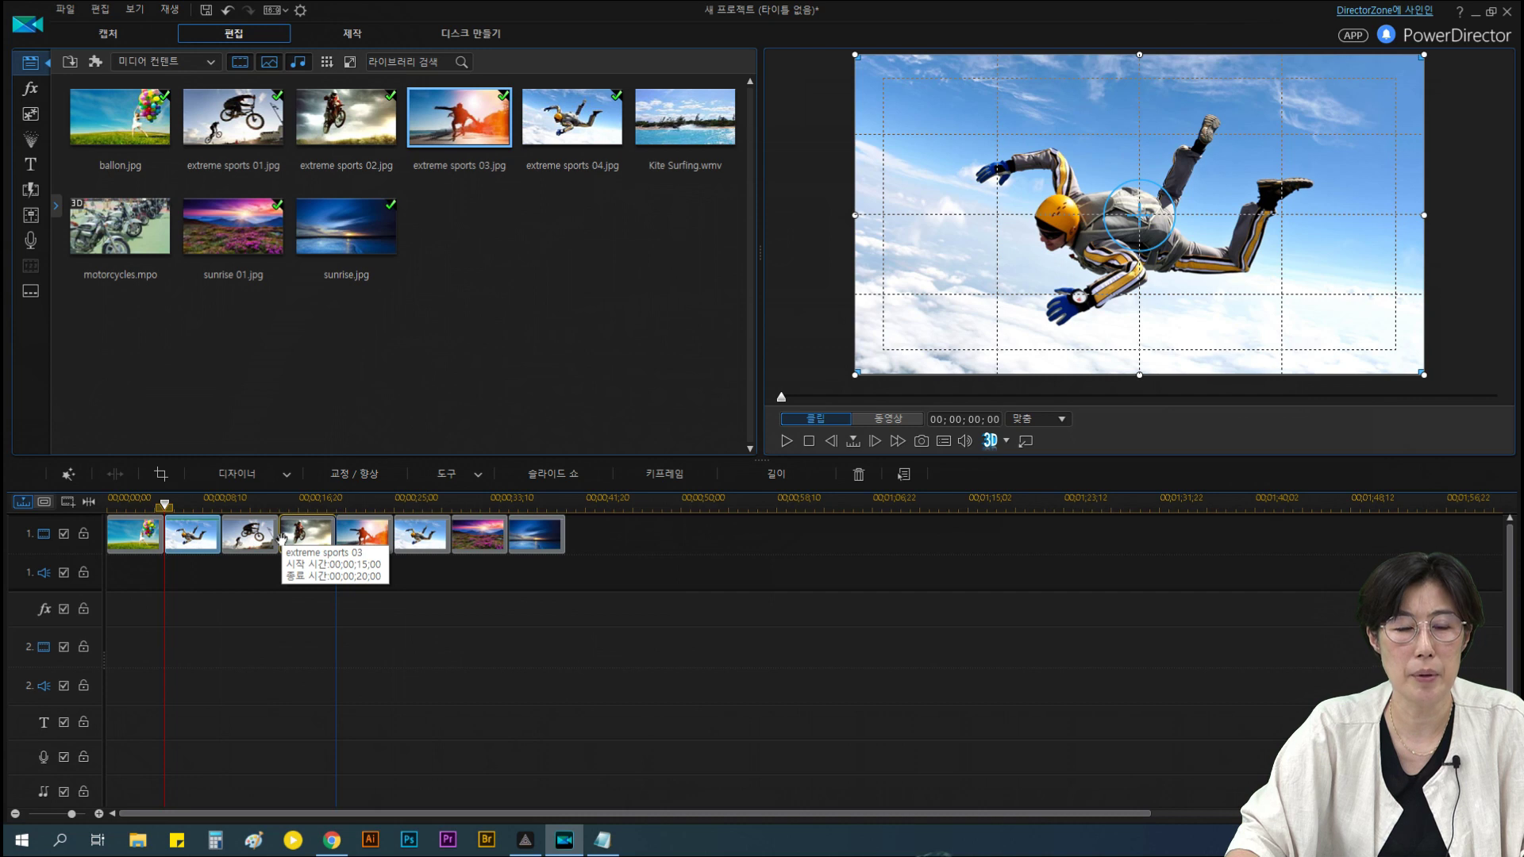
{"action": "left_click_drag", "start_coordinate": [278, 540], "coordinate": [285, 545]}
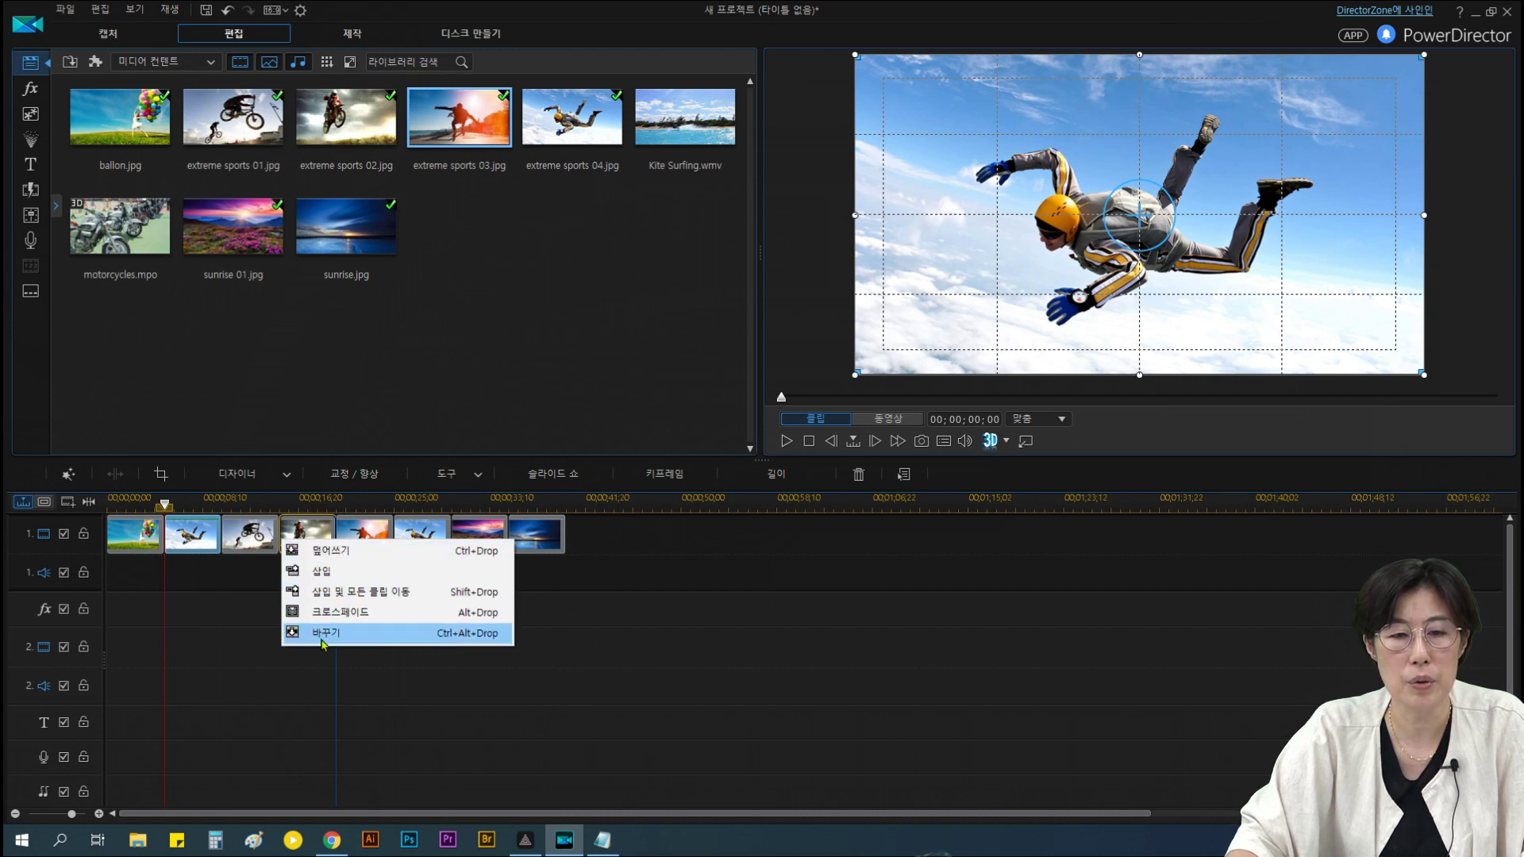
{"action": "left_click", "coordinate": [338, 554]}
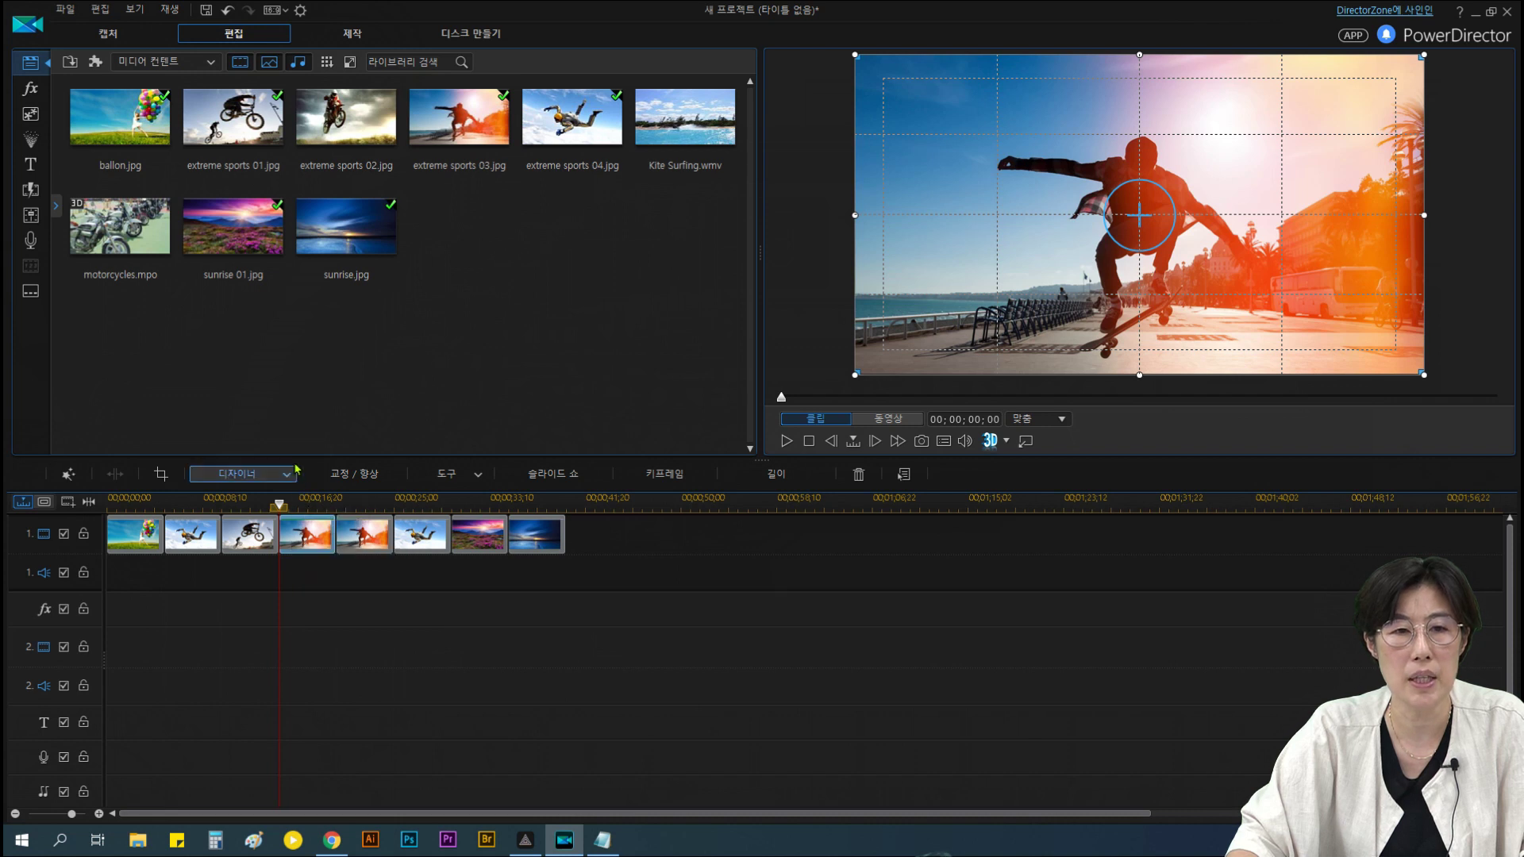
{"action": "left_click", "coordinate": [228, 13]}
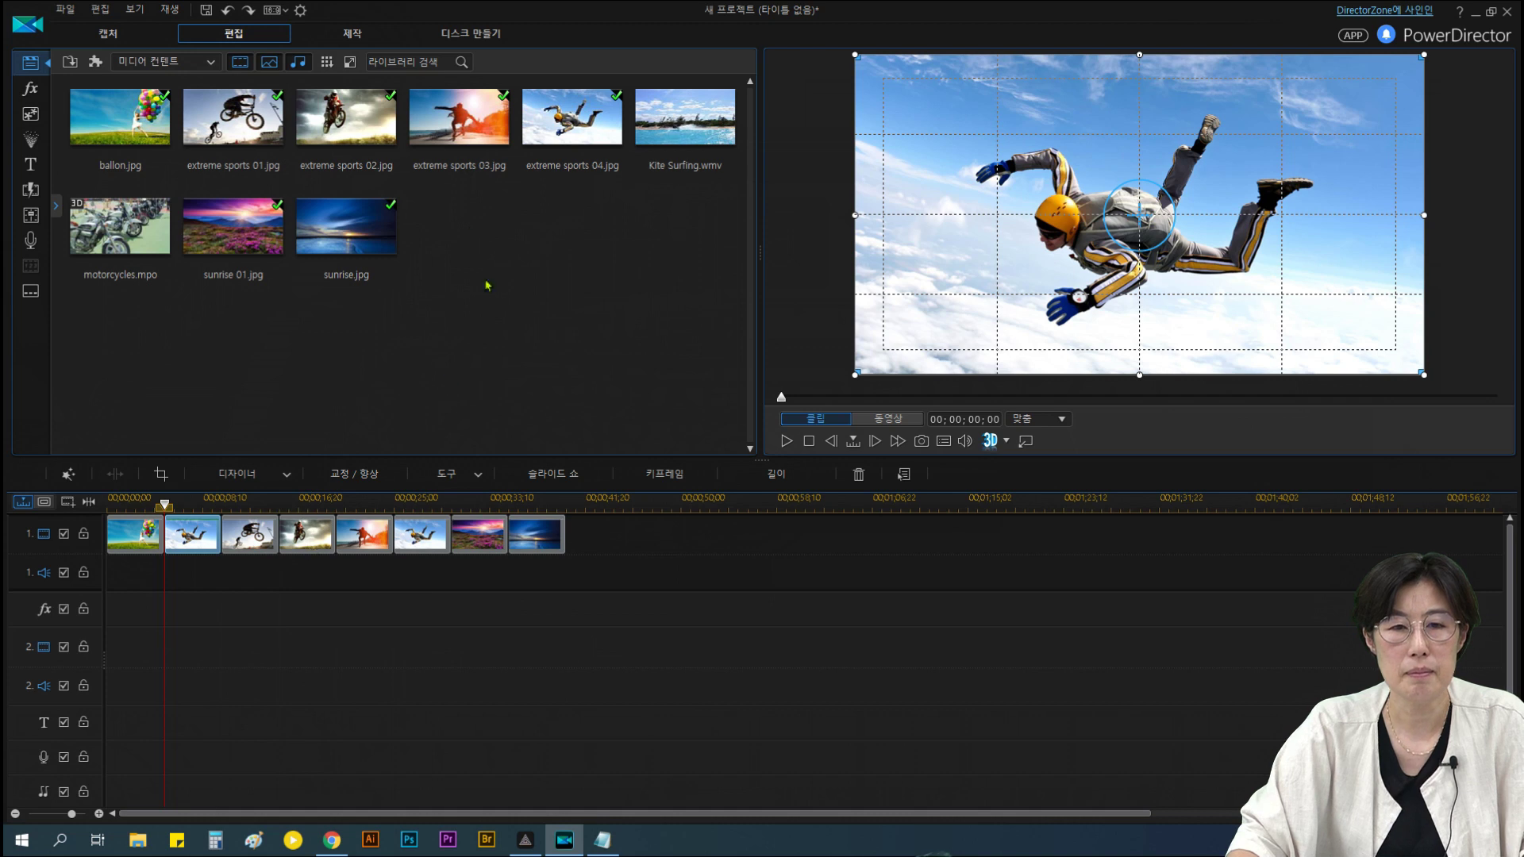
Try replacing (바꾸기) the extreme sports 02 clip with extreme sports 04.jpg and undo the replacement
{"action": "left_click_drag", "start_coordinate": [571, 119], "coordinate": [282, 534]}
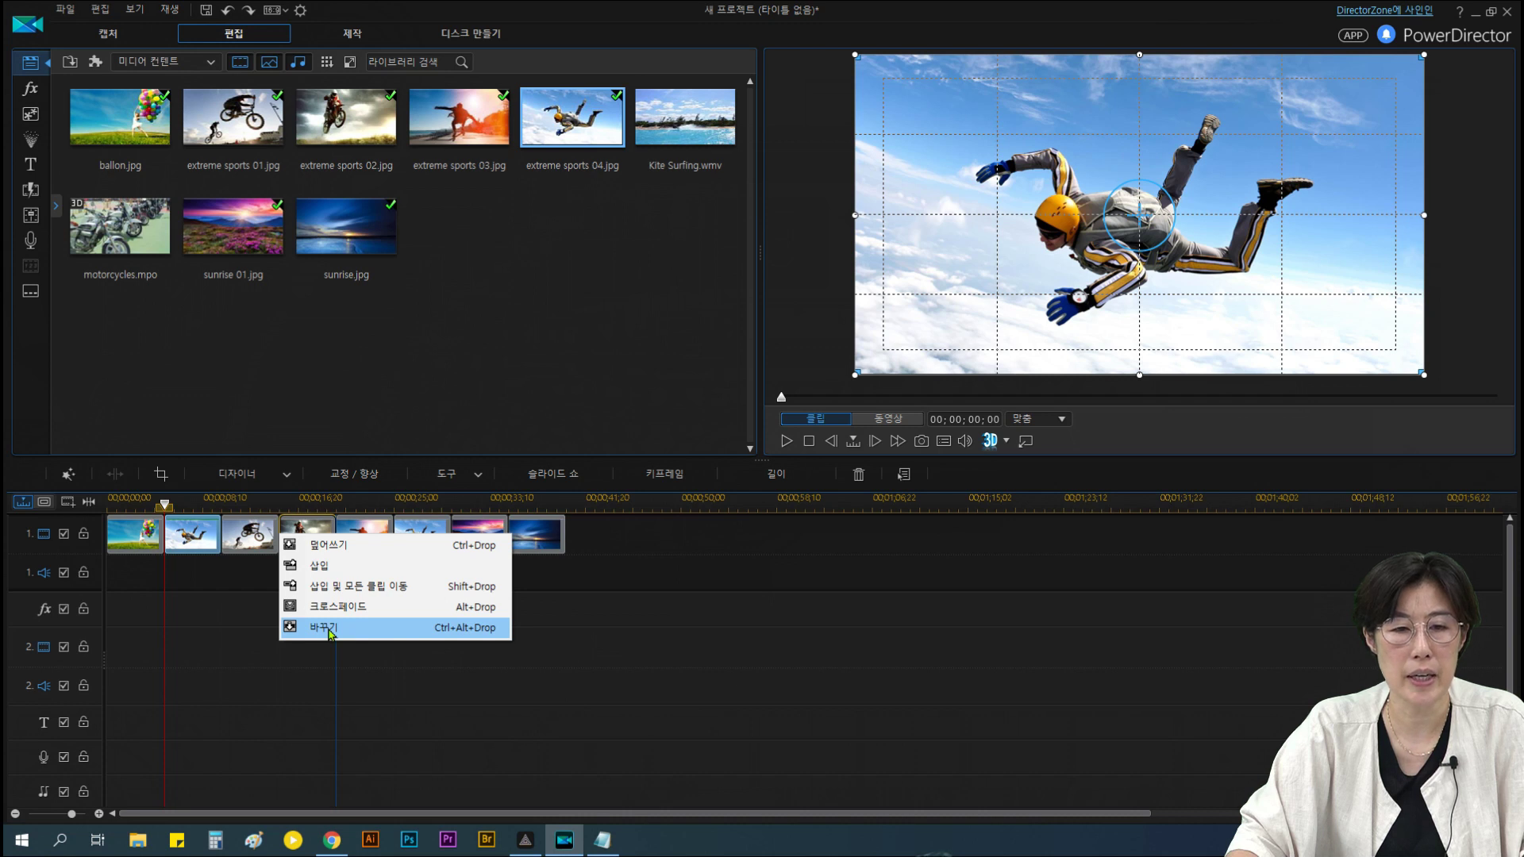
{"action": "left_click", "coordinate": [330, 632]}
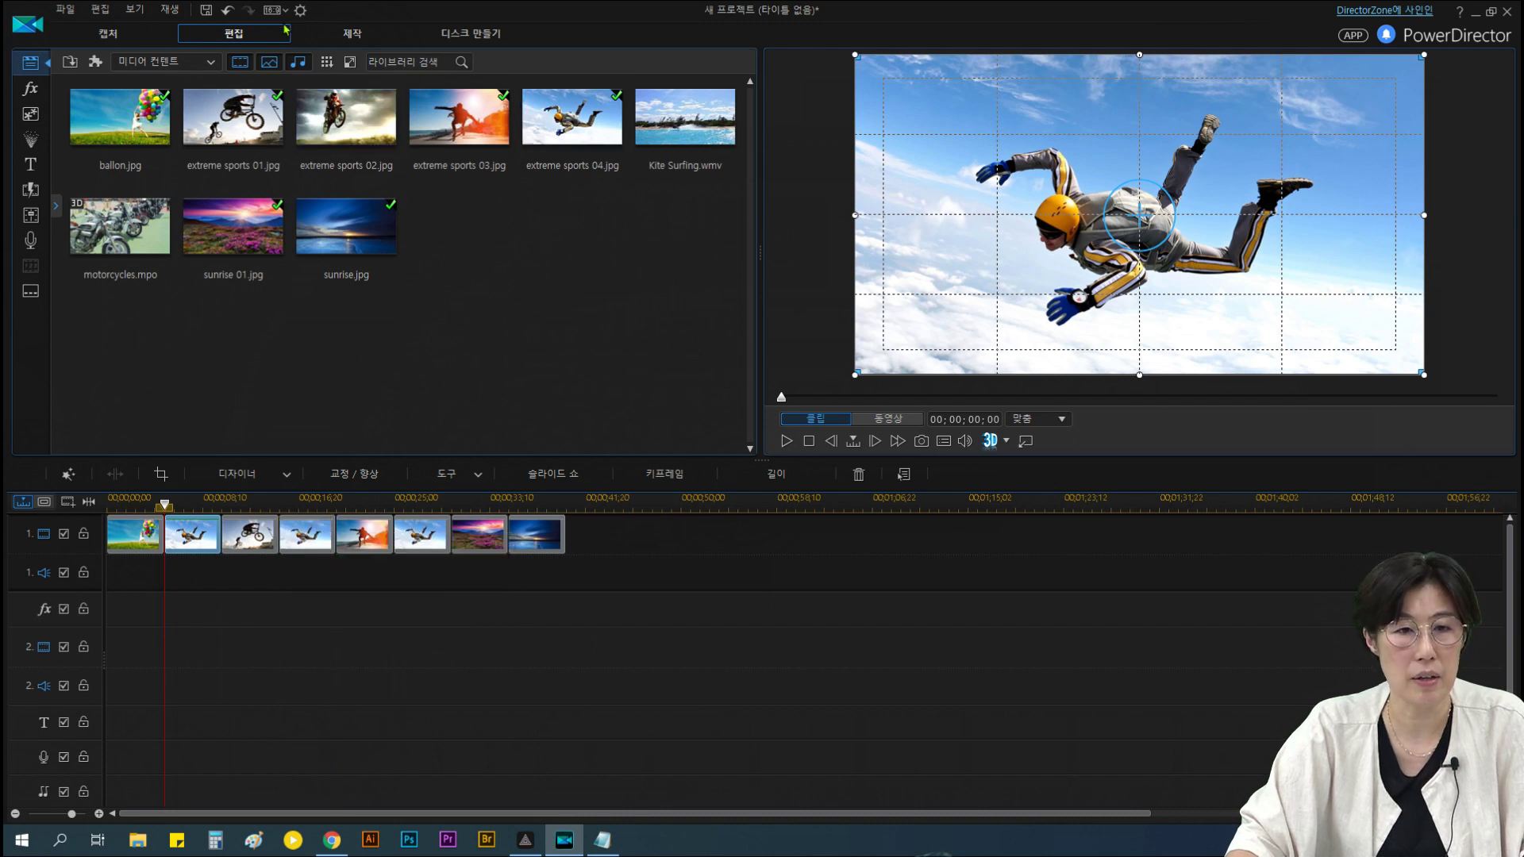
{"action": "left_click", "coordinate": [228, 12]}
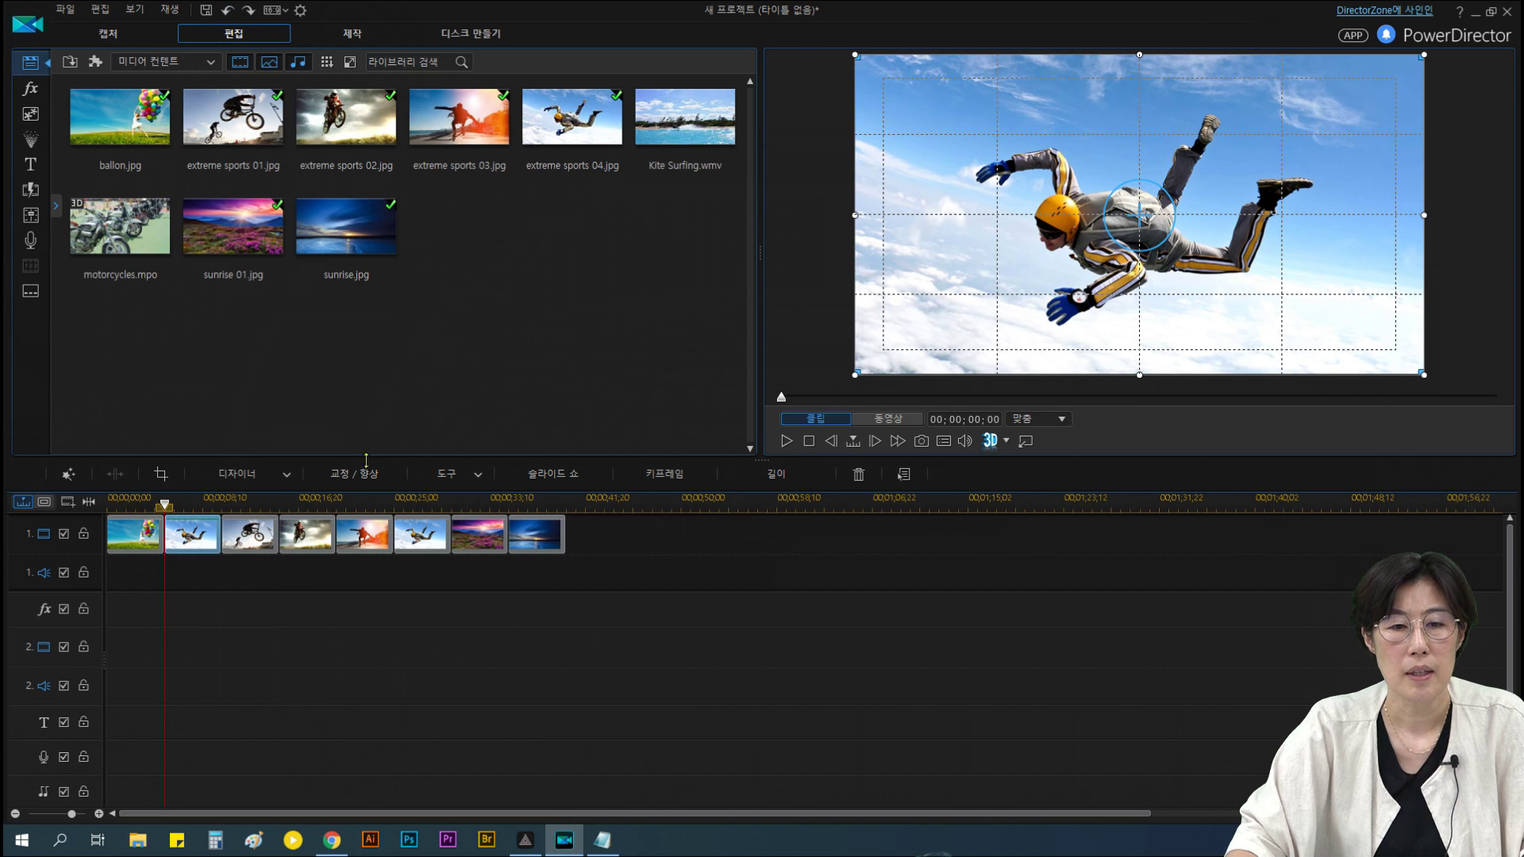
Extend the extreme sports 02 clip to about 9 seconds on the first video track, trimming and moving the clips after it (다듬기 및 클립 이동)
{"action": "left_click", "coordinate": [332, 544]}
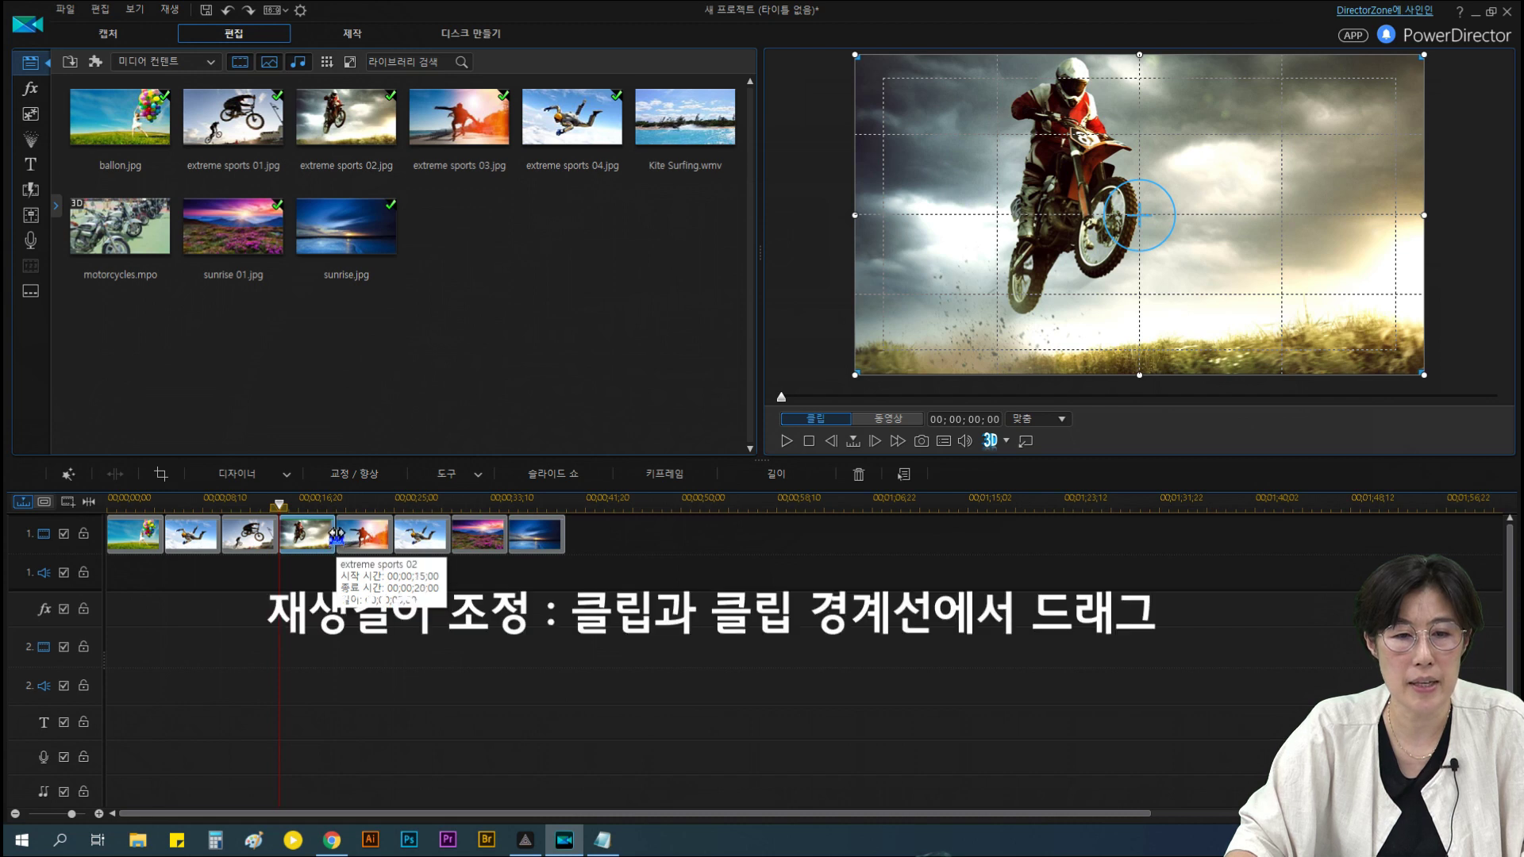
{"action": "left_click_drag", "start_coordinate": [336, 532], "coordinate": [387, 538]}
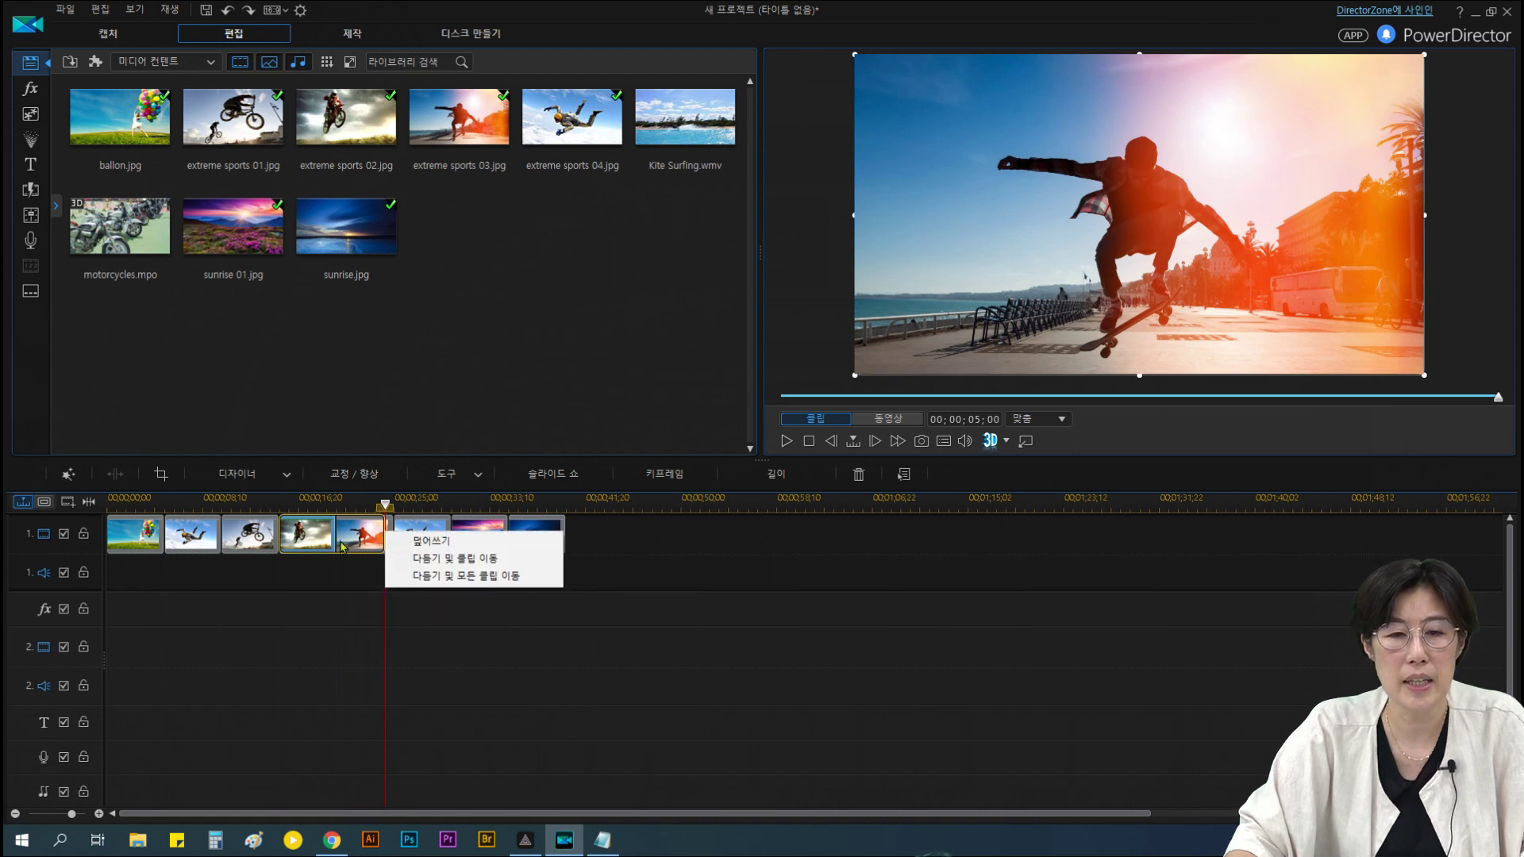
{"action": "left_click", "coordinate": [436, 564]}
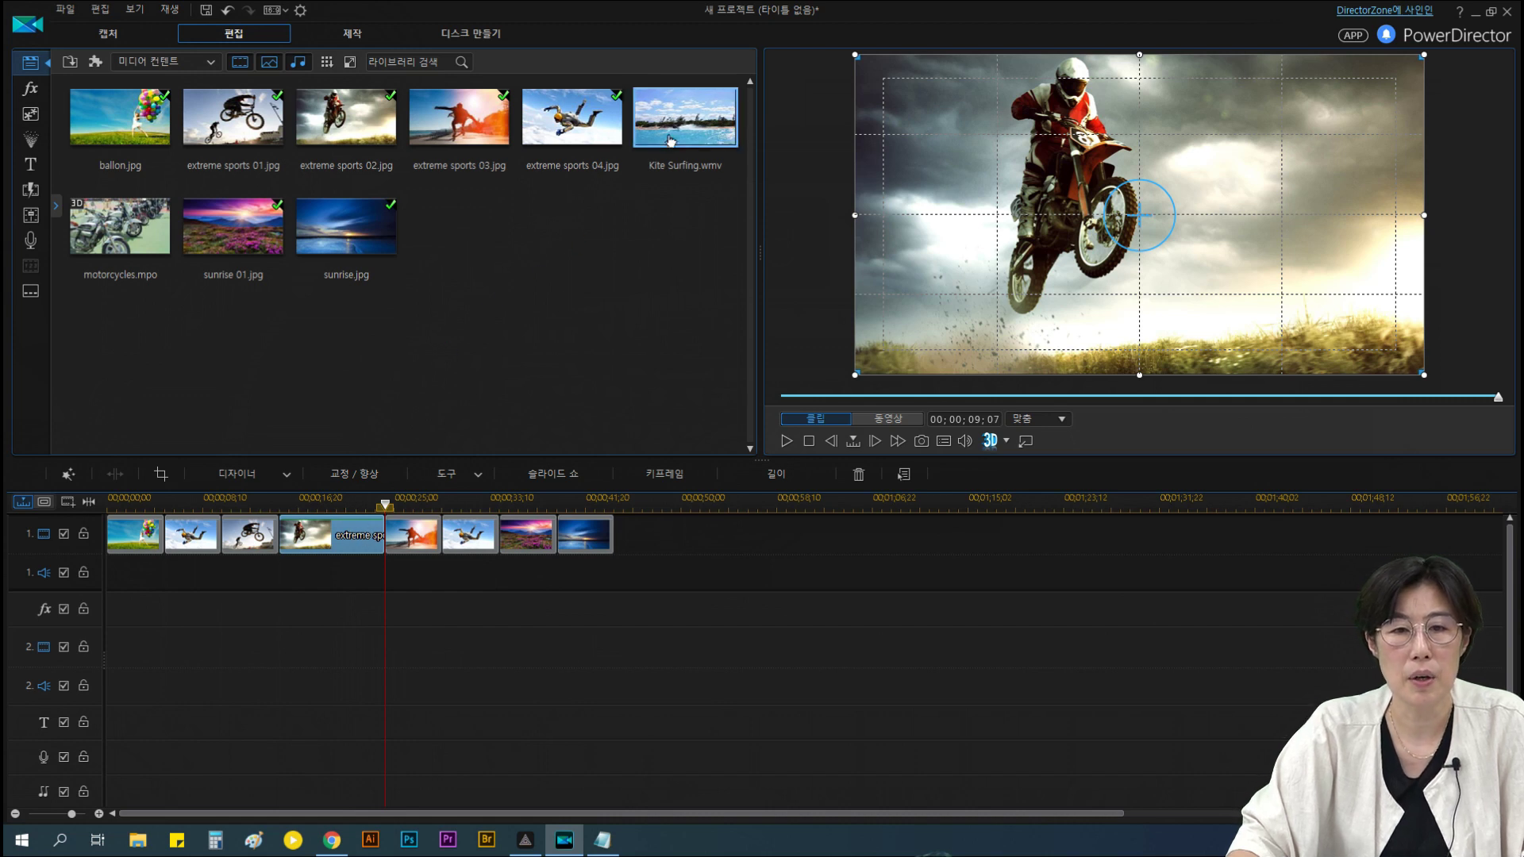
Replace (바꾸기) the extended extreme sports 02 clip with extreme sports 04.jpg from the library
{"action": "left_click_drag", "start_coordinate": [592, 127], "coordinate": [320, 540]}
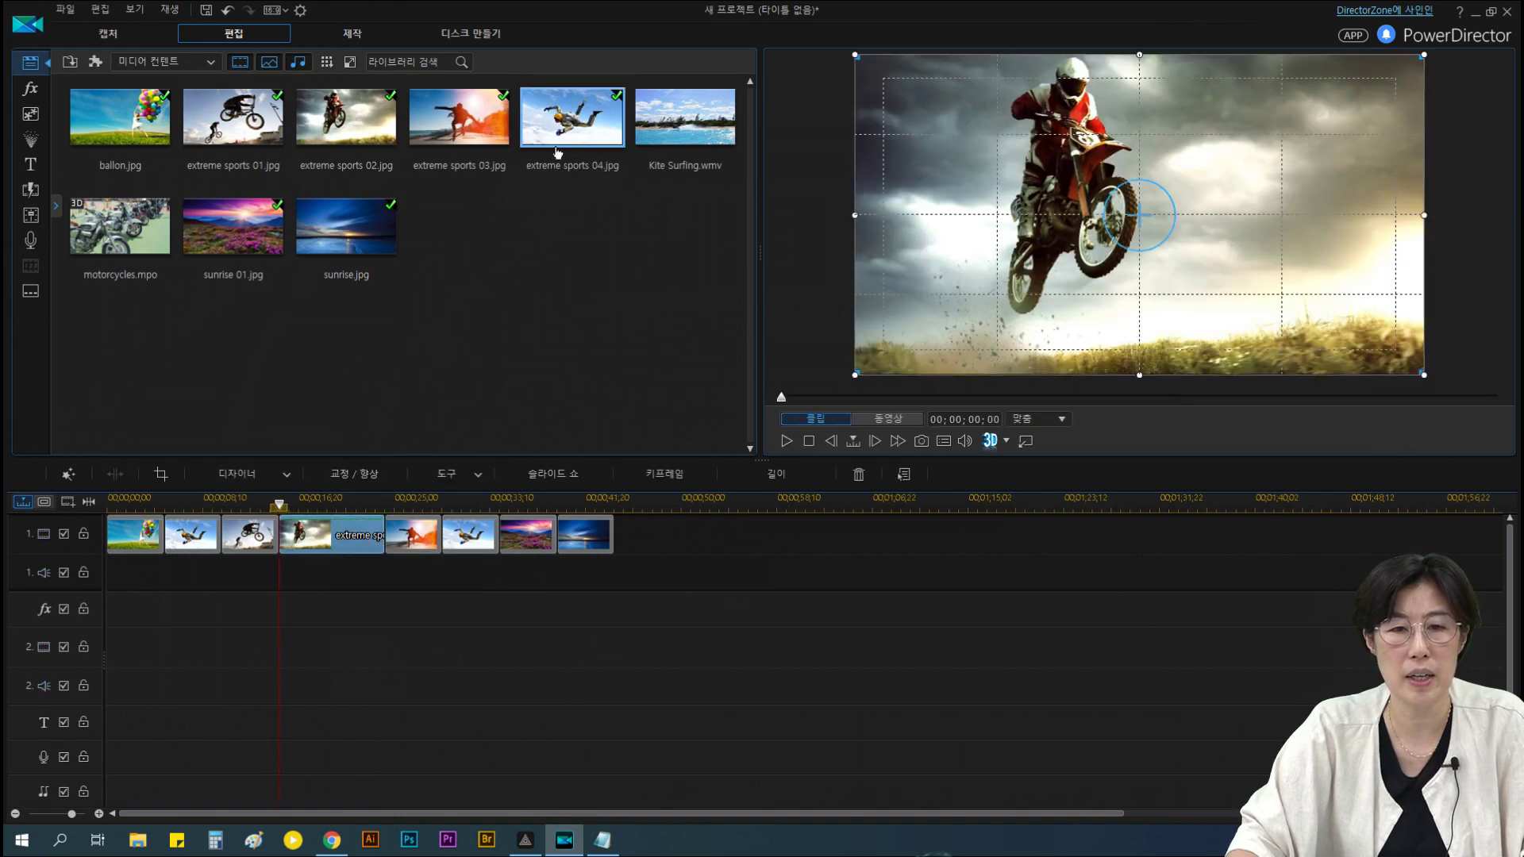
{"action": "left_click_drag", "start_coordinate": [589, 123], "coordinate": [285, 533]}
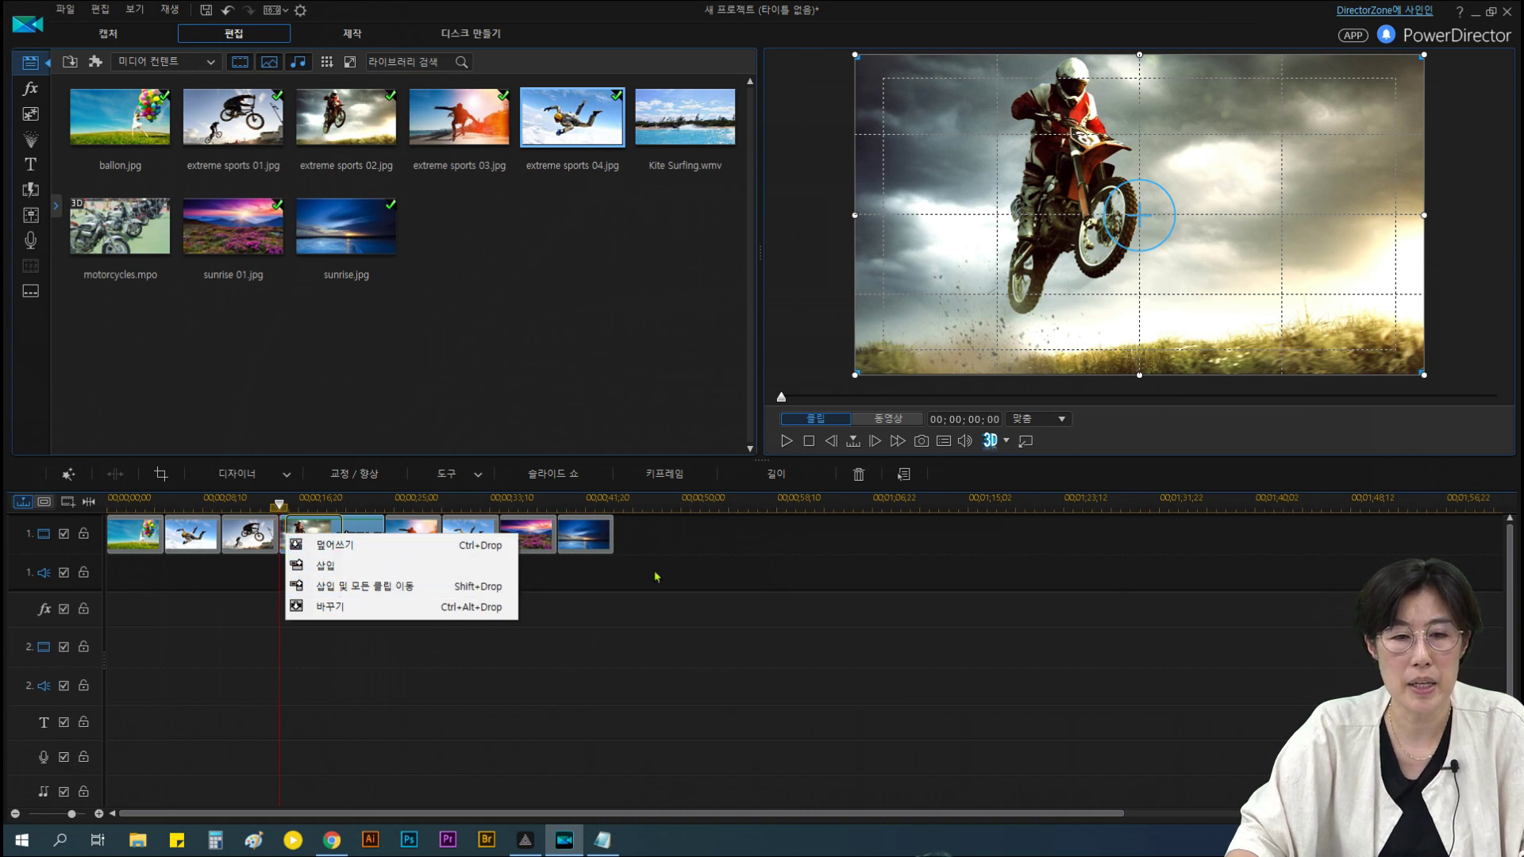
{"action": "left_click", "coordinate": [323, 607]}
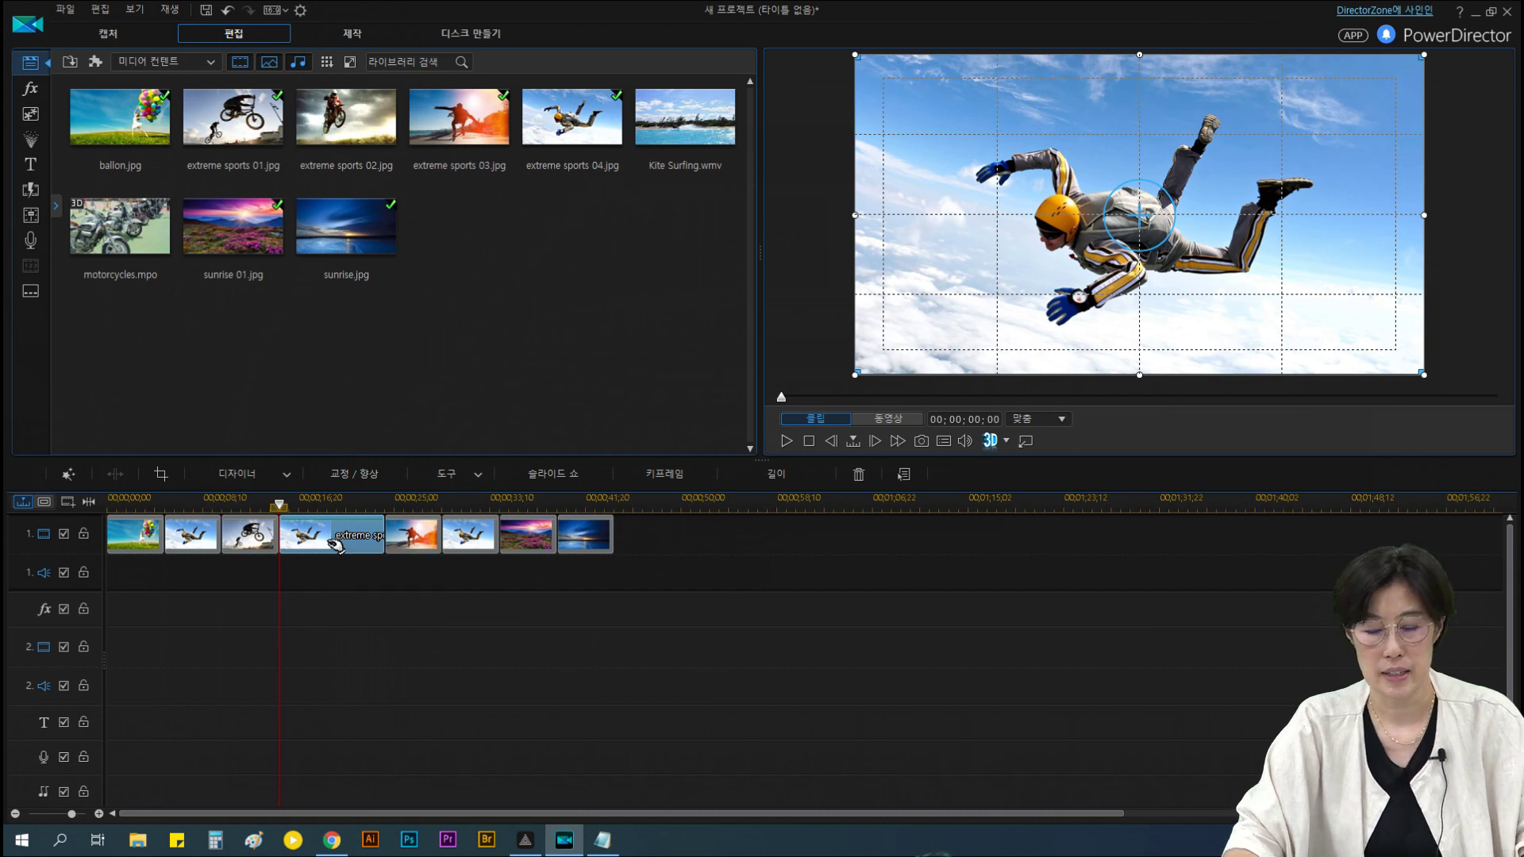
Remove the long extreme sports 04 clip before extreme sports 03 and fill the gap (간격 제거 및 채우기)
{"action": "key", "text": "Delete"}
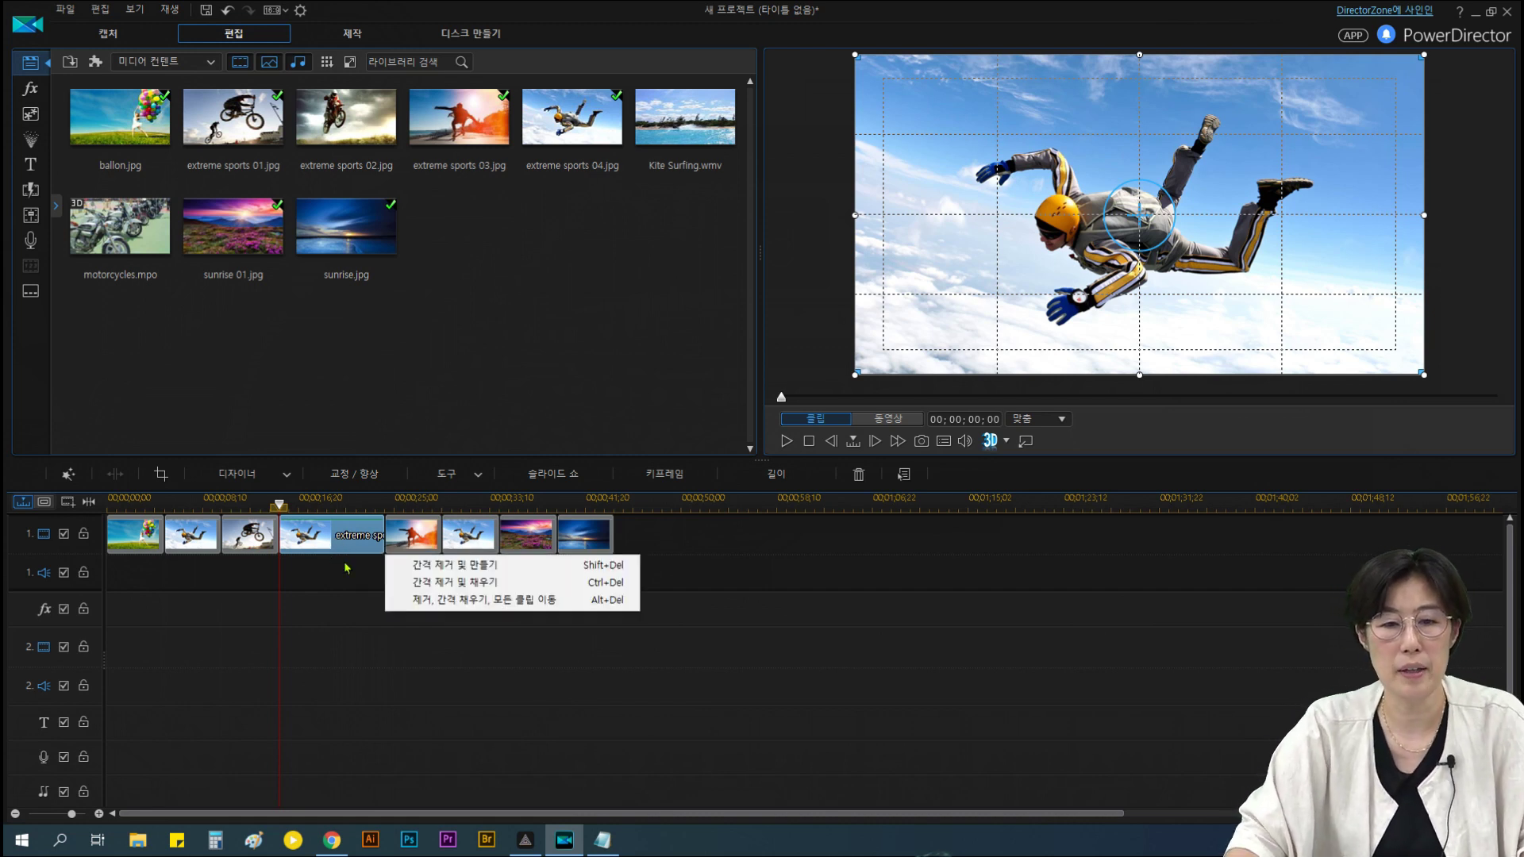
{"action": "left_click", "coordinate": [441, 582]}
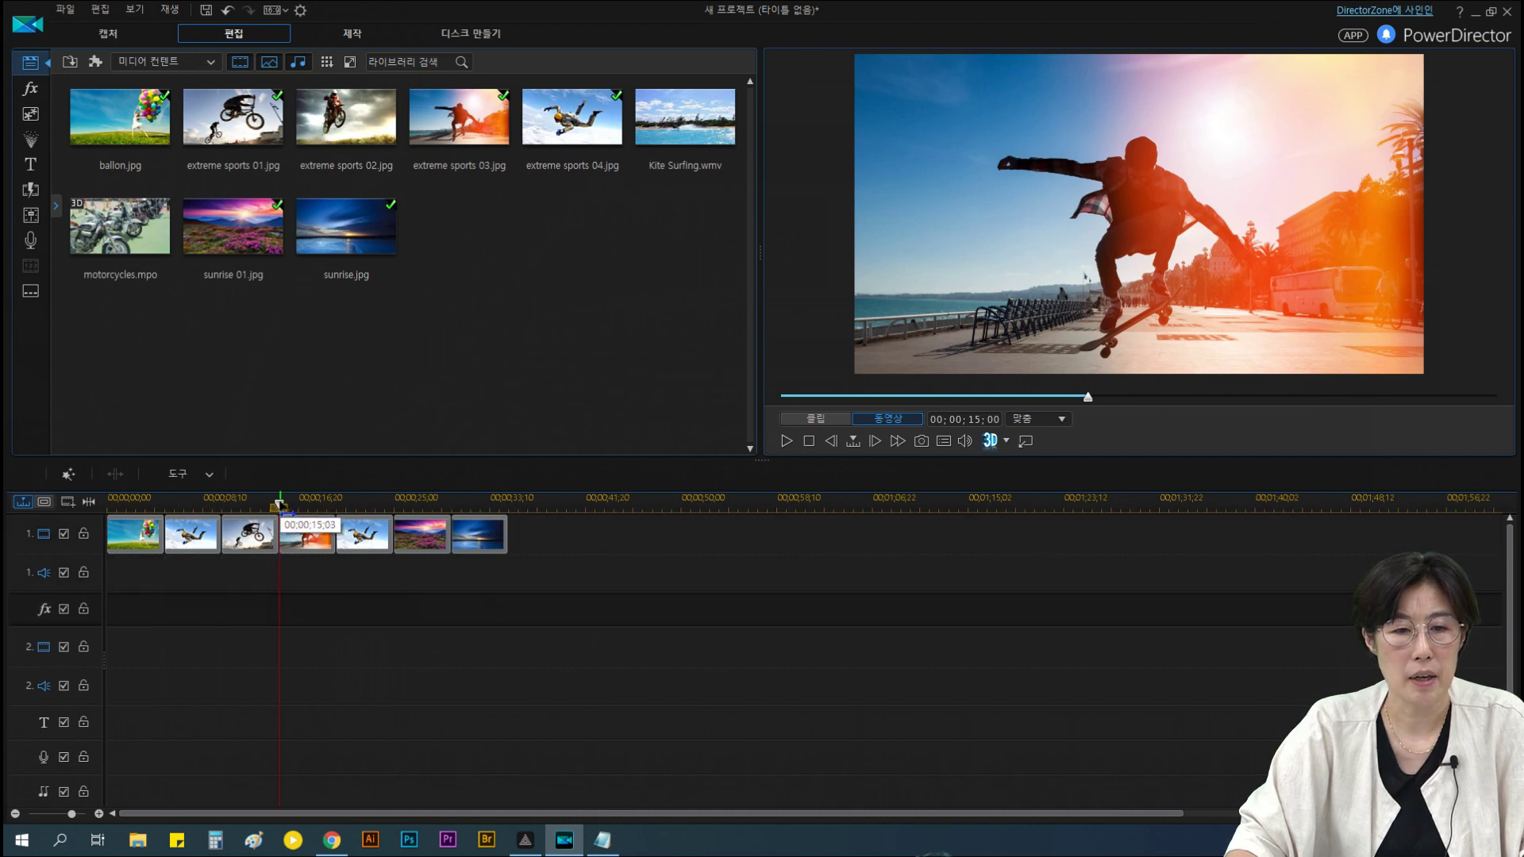
Add the 기본 title template at the start of the second video track, beneath the ballon clip
{"action": "left_click", "coordinate": [146, 526]}
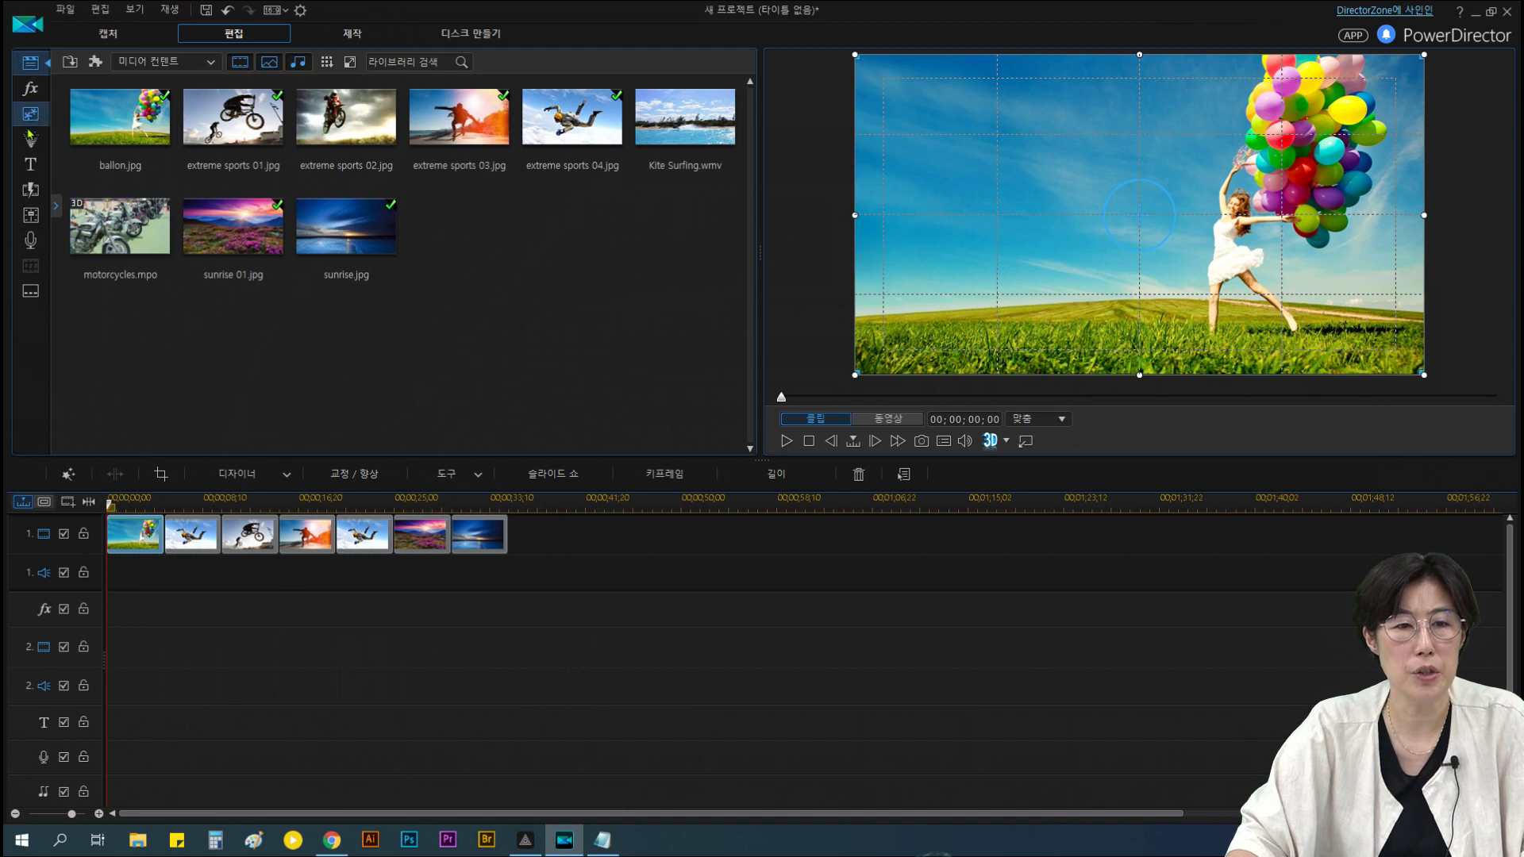
{"action": "left_click", "coordinate": [34, 169]}
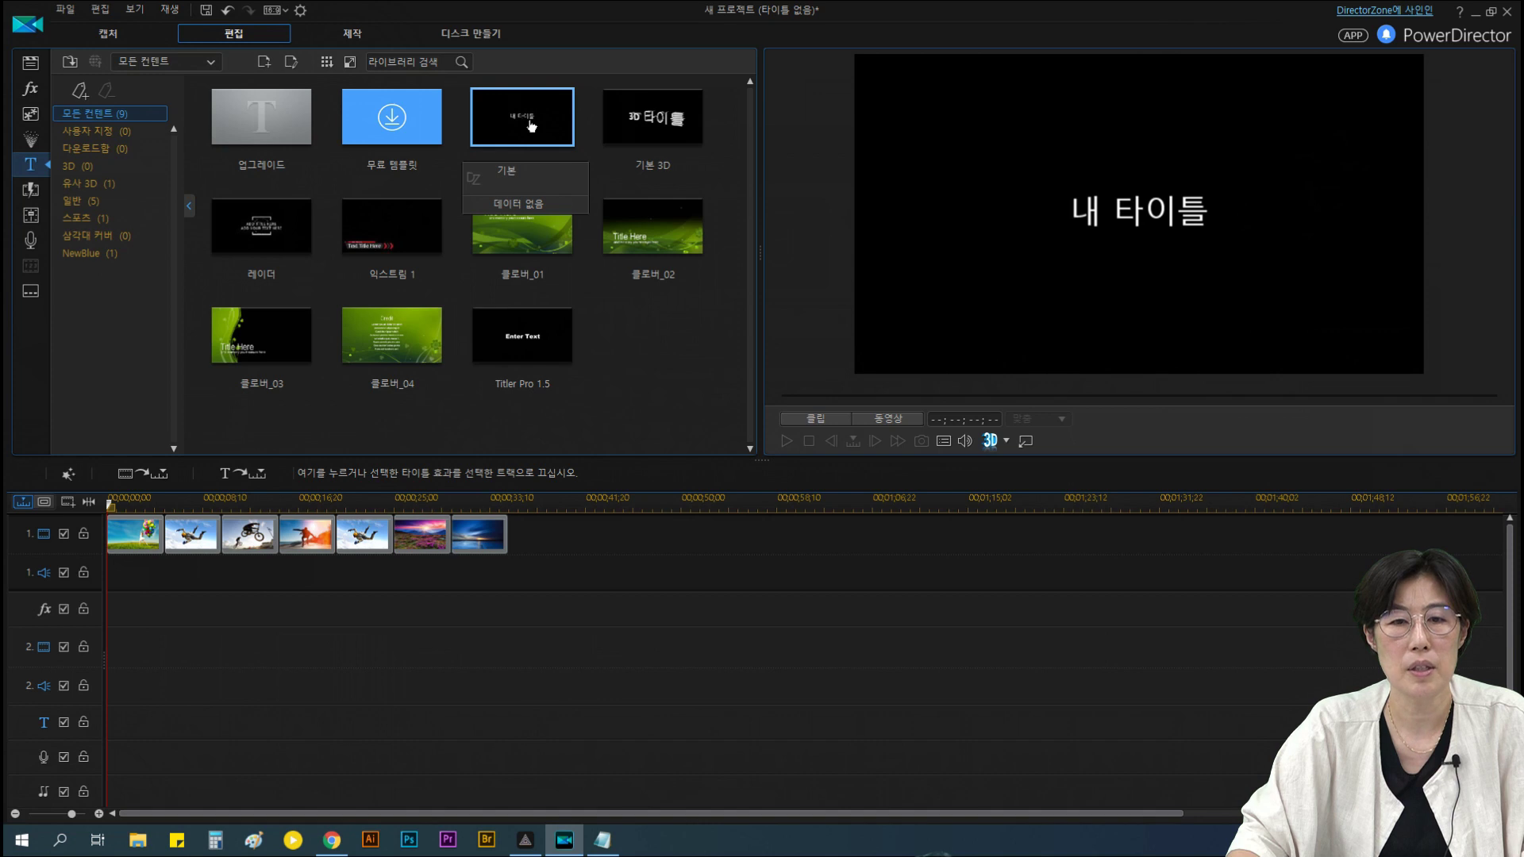
{"action": "left_click", "coordinate": [131, 657]}
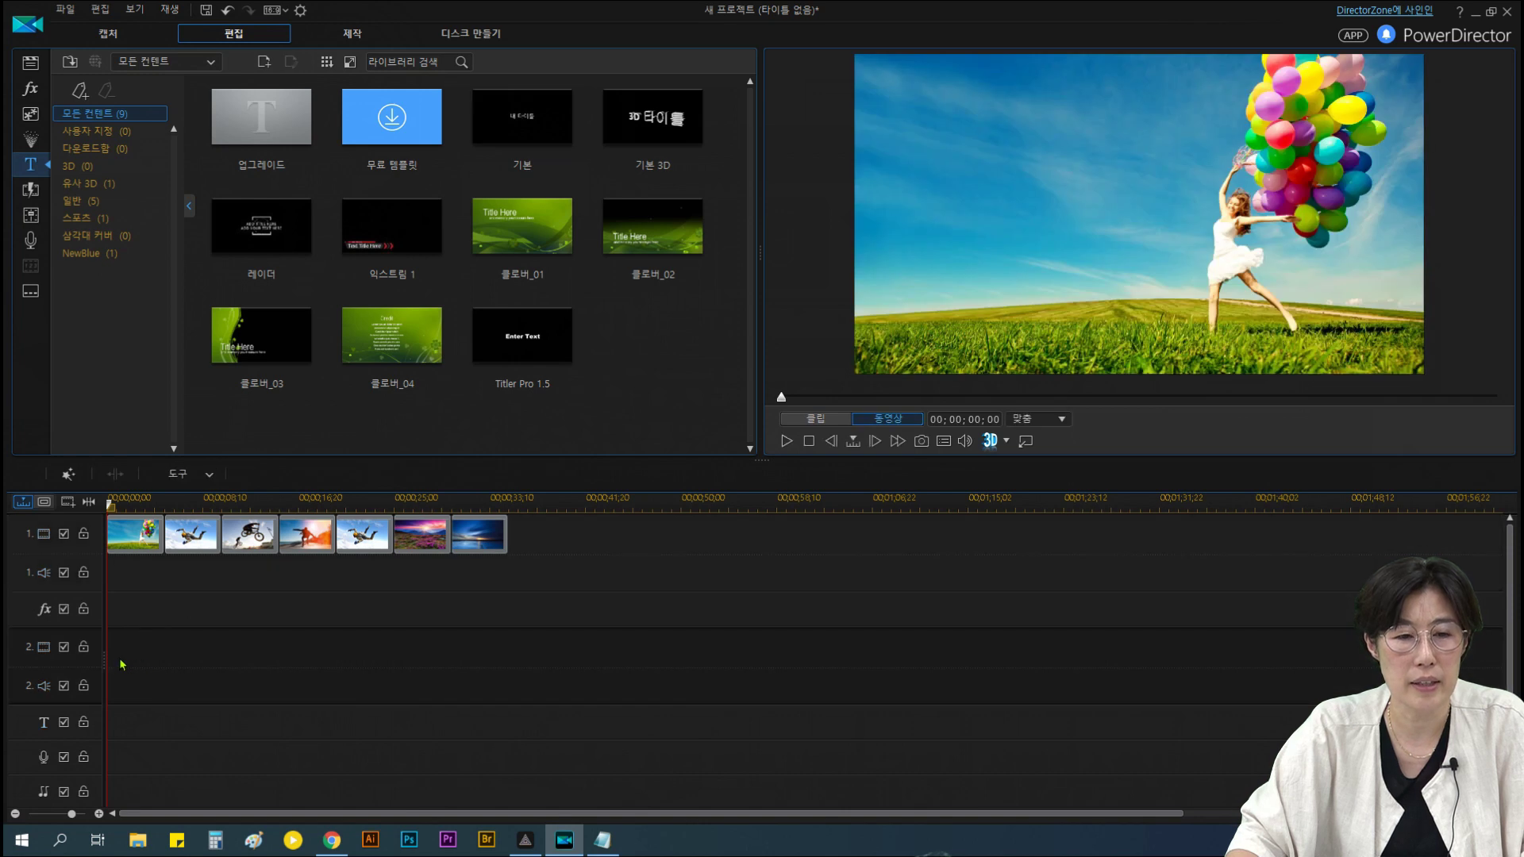
{"action": "left_click_drag", "start_coordinate": [504, 151], "coordinate": [109, 649]}
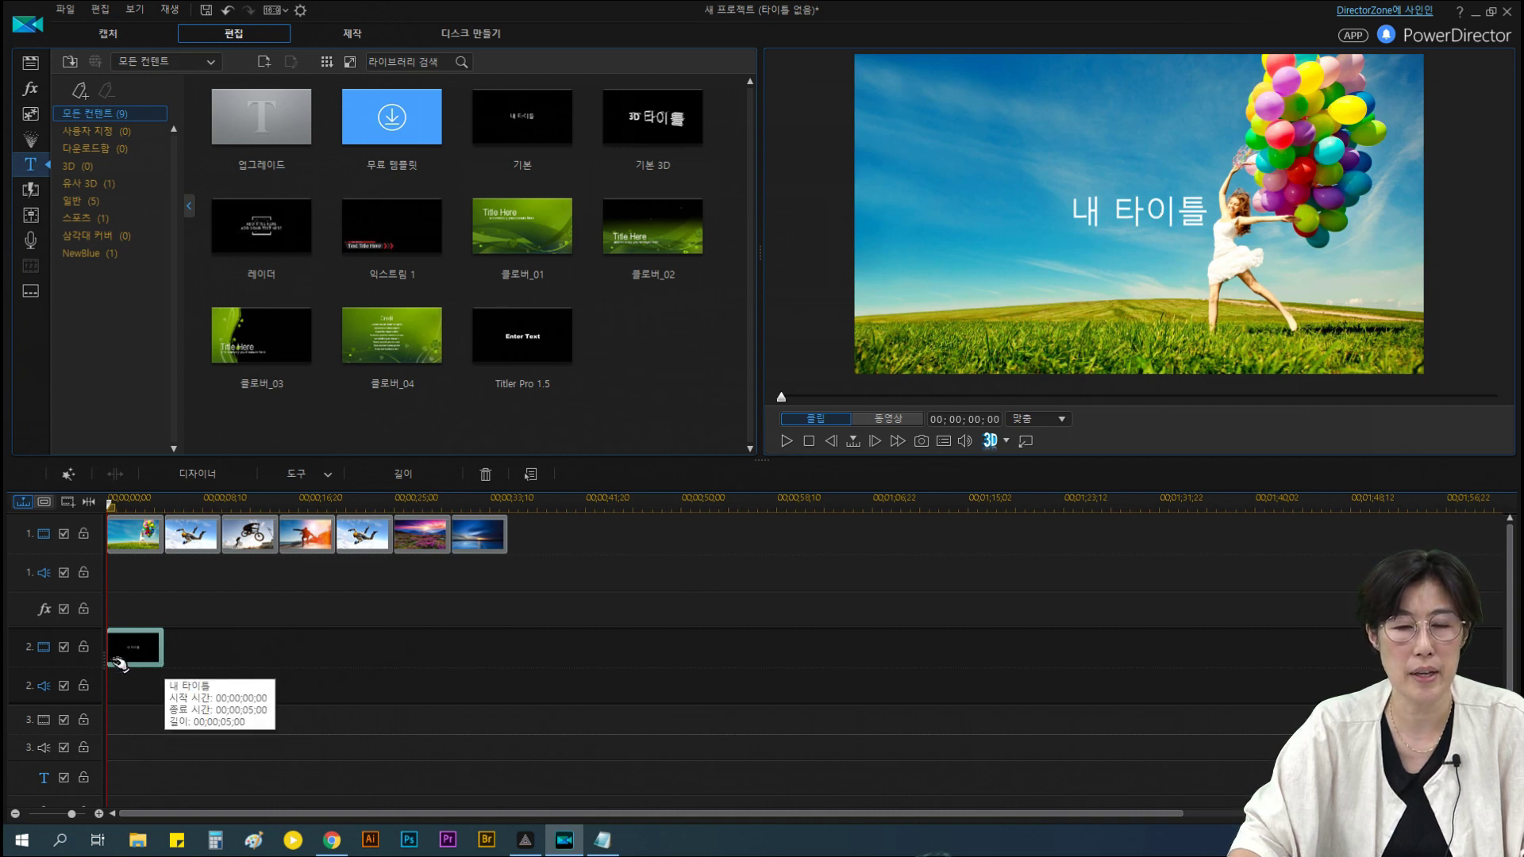
Move the title clip to the beginning of the first video track, inserting it (삽입) before the ballon clip
{"action": "left_click", "coordinate": [119, 541]}
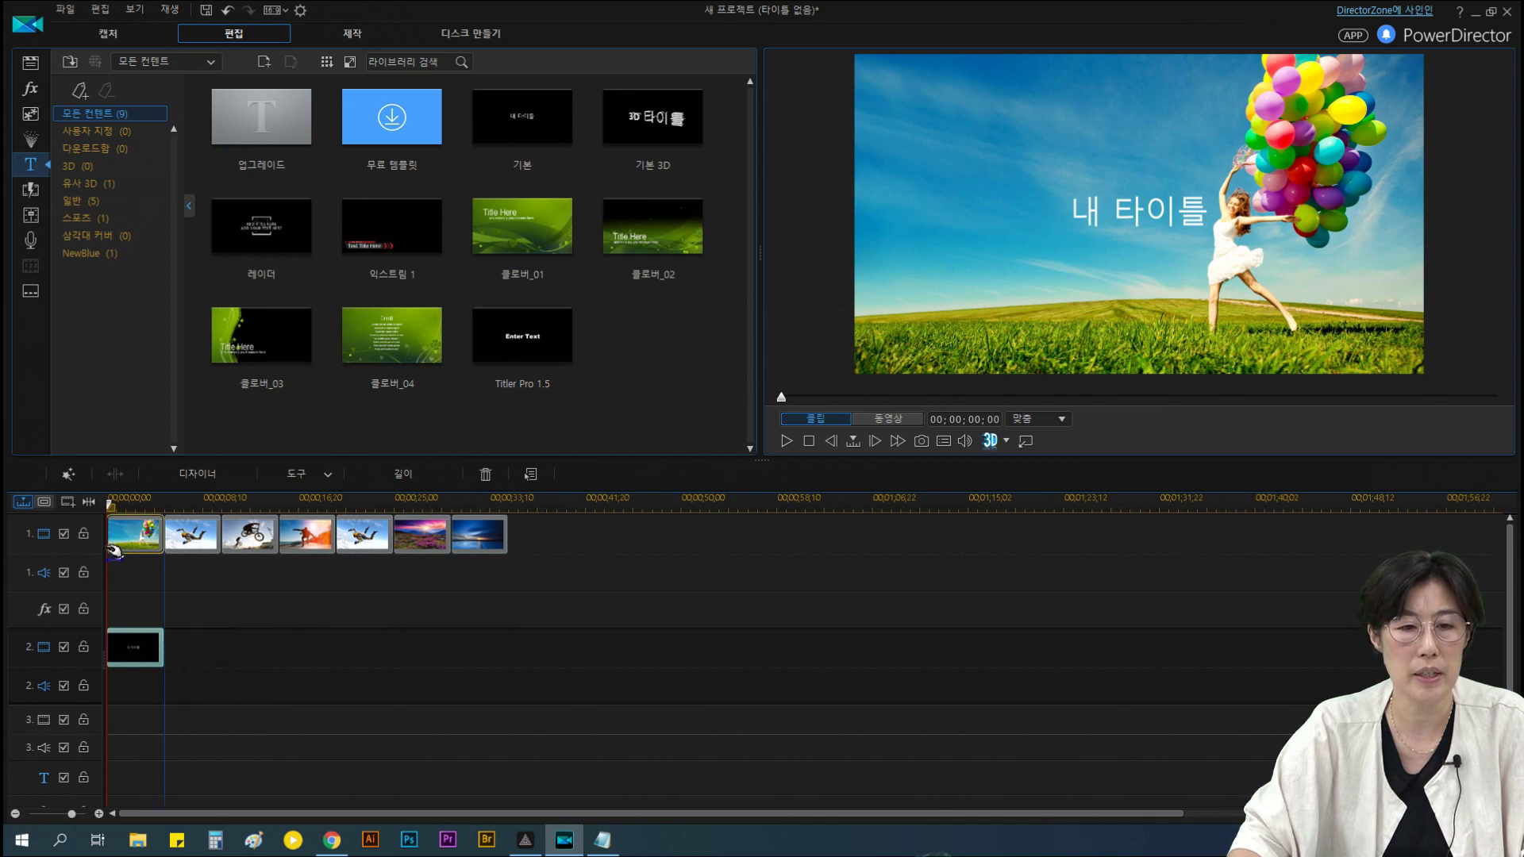
{"action": "left_click_drag", "start_coordinate": [112, 549], "coordinate": [112, 551]}
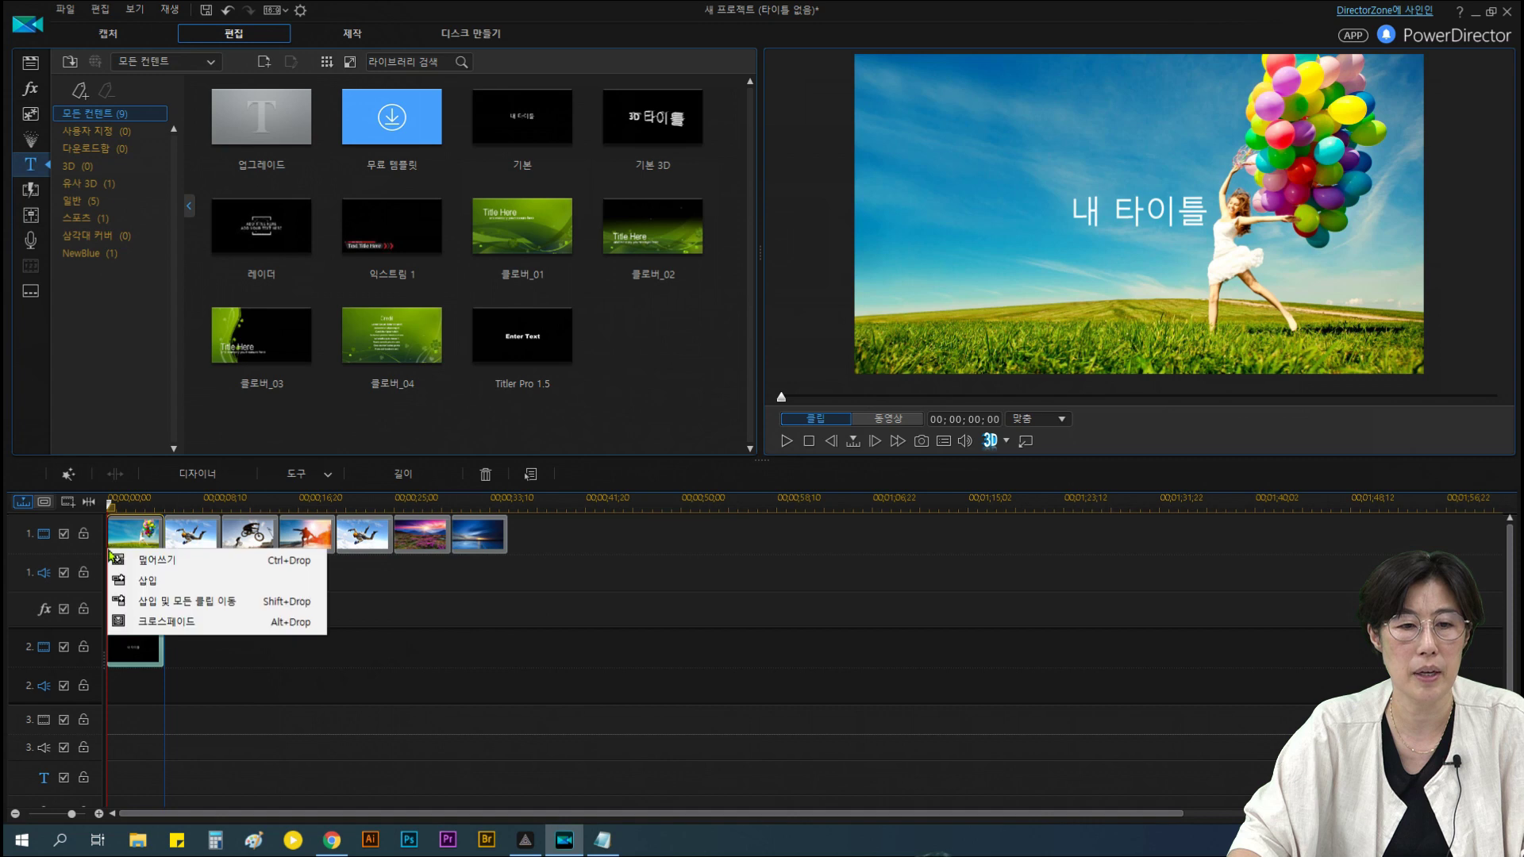
{"action": "left_click", "coordinate": [148, 580]}
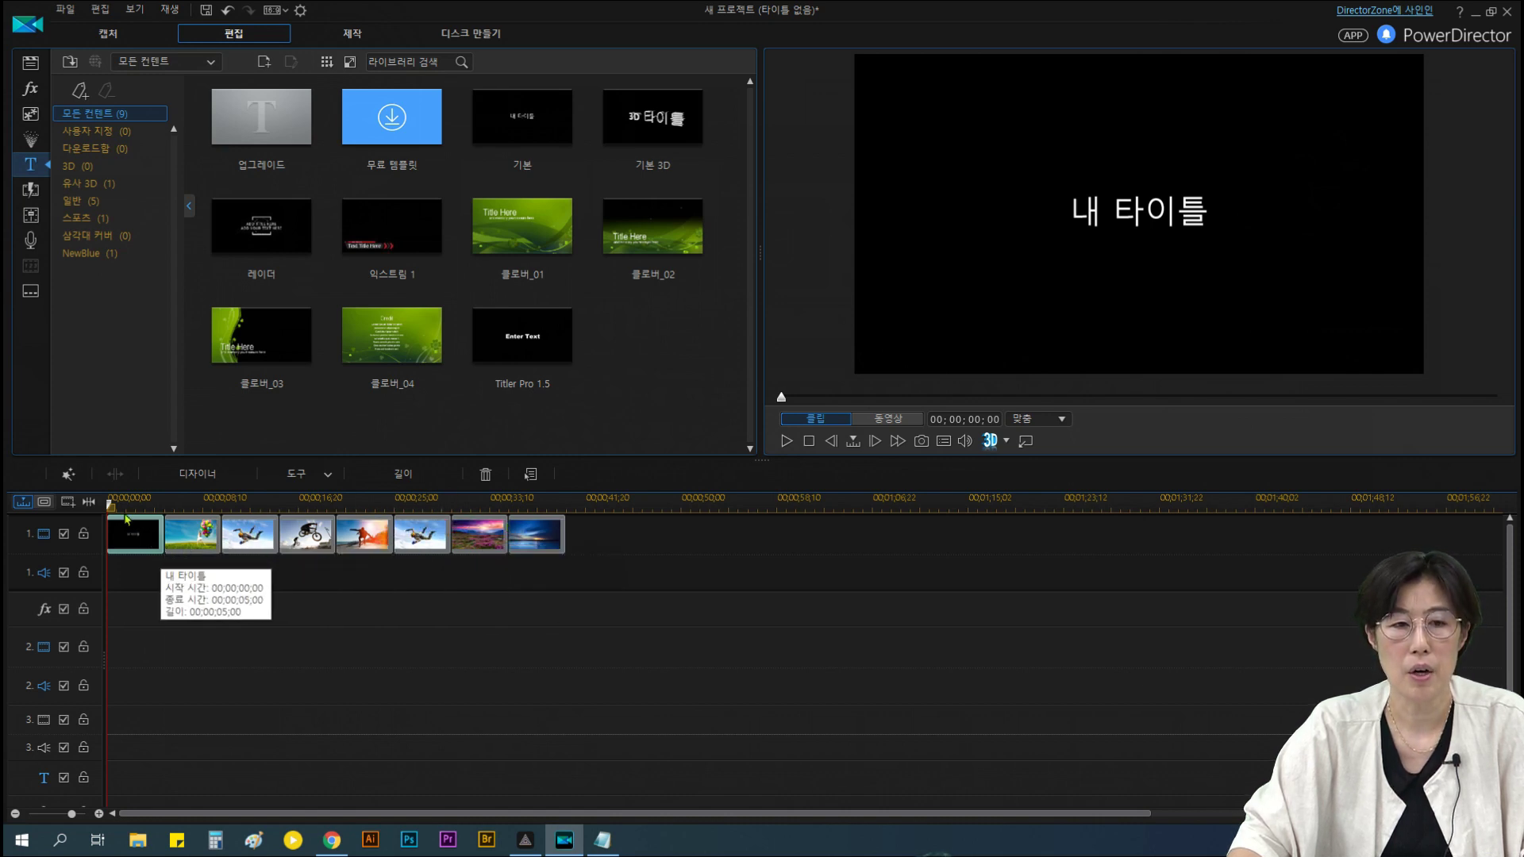
Add the 비행기 transition between the title and ballon clips and preview it in the movie
{"action": "left_click", "coordinate": [33, 196]}
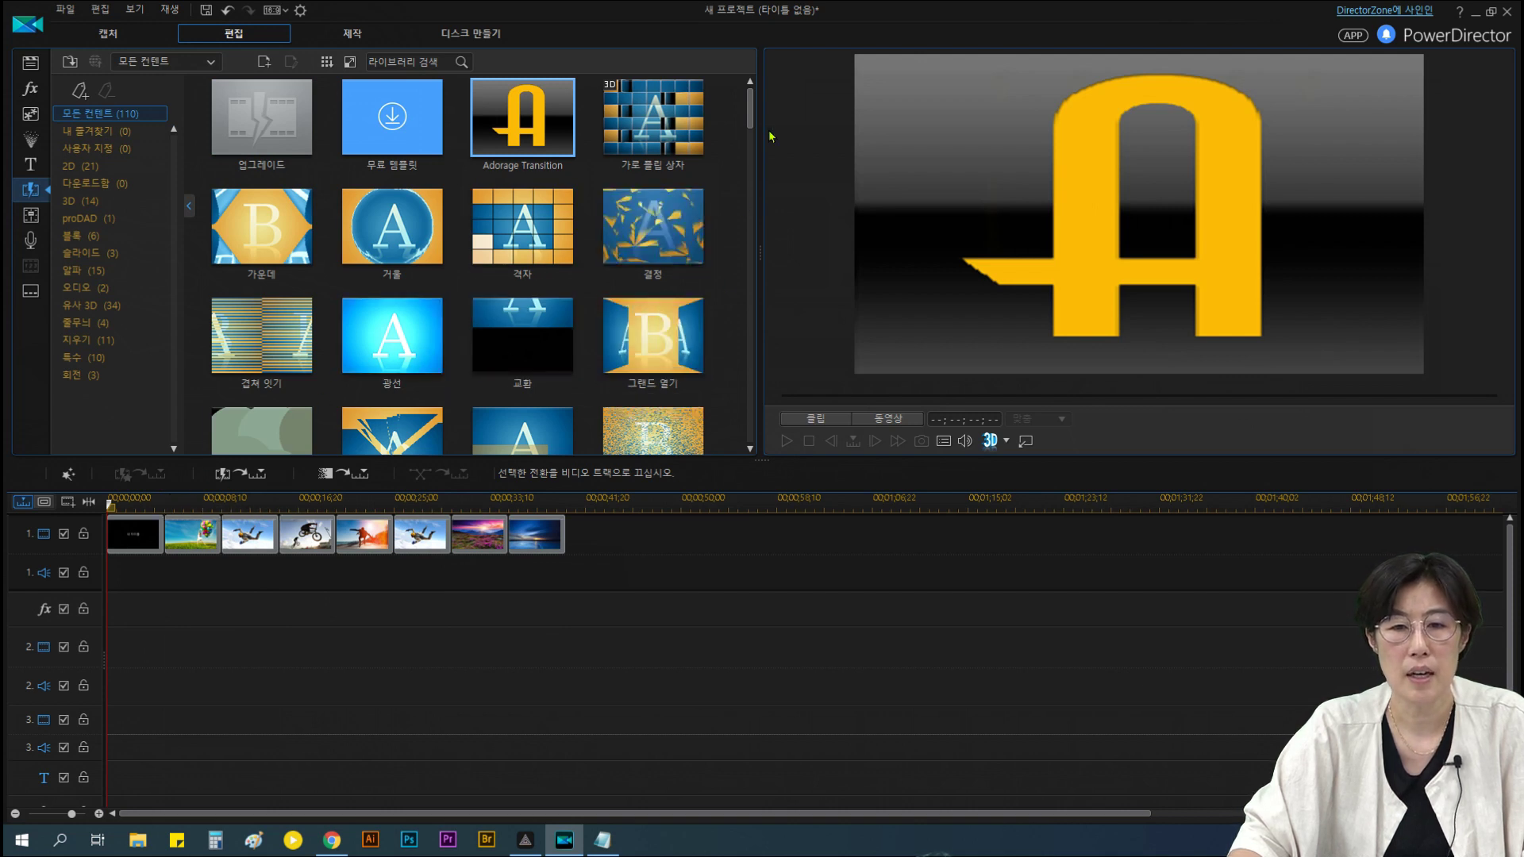
{"action": "left_click_drag", "start_coordinate": [750, 121], "coordinate": [750, 254]}
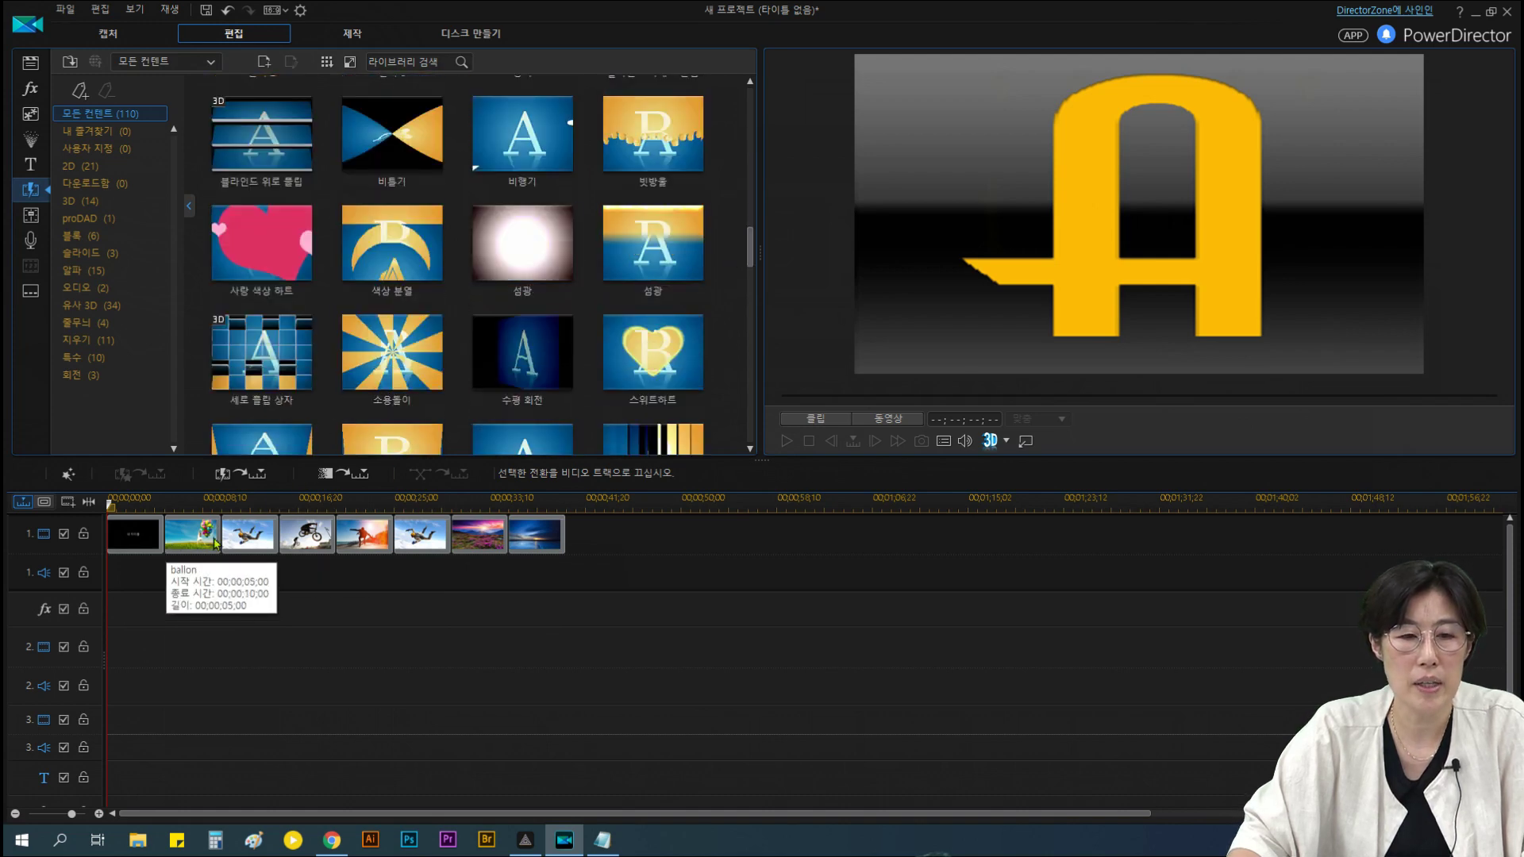
{"action": "left_click", "coordinate": [525, 170]}
{"action": "left_click_drag", "start_coordinate": [525, 171], "coordinate": [163, 533]}
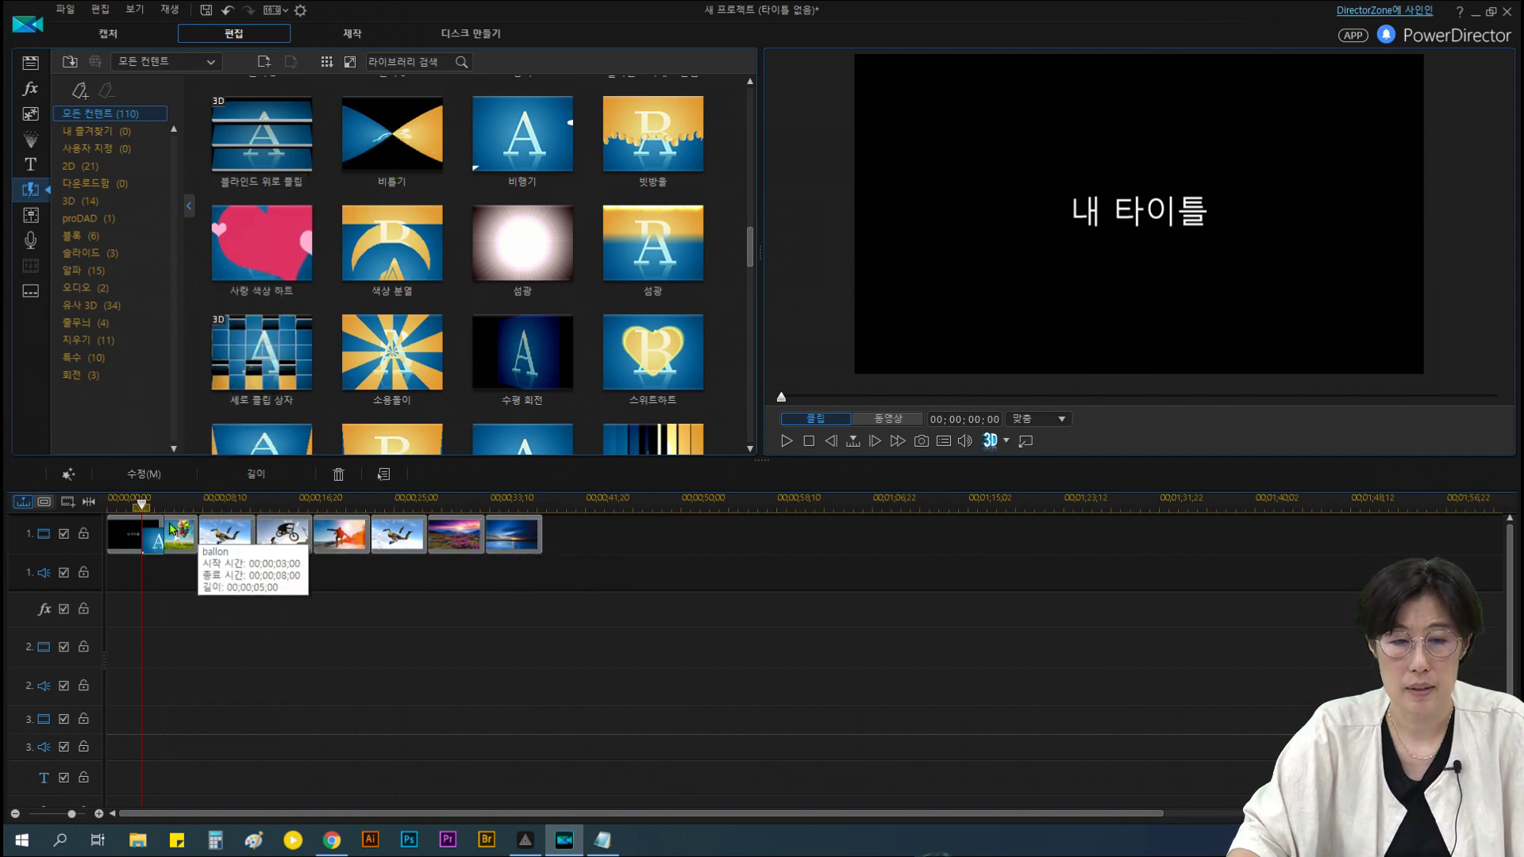
{"action": "left_click", "coordinate": [788, 442]}
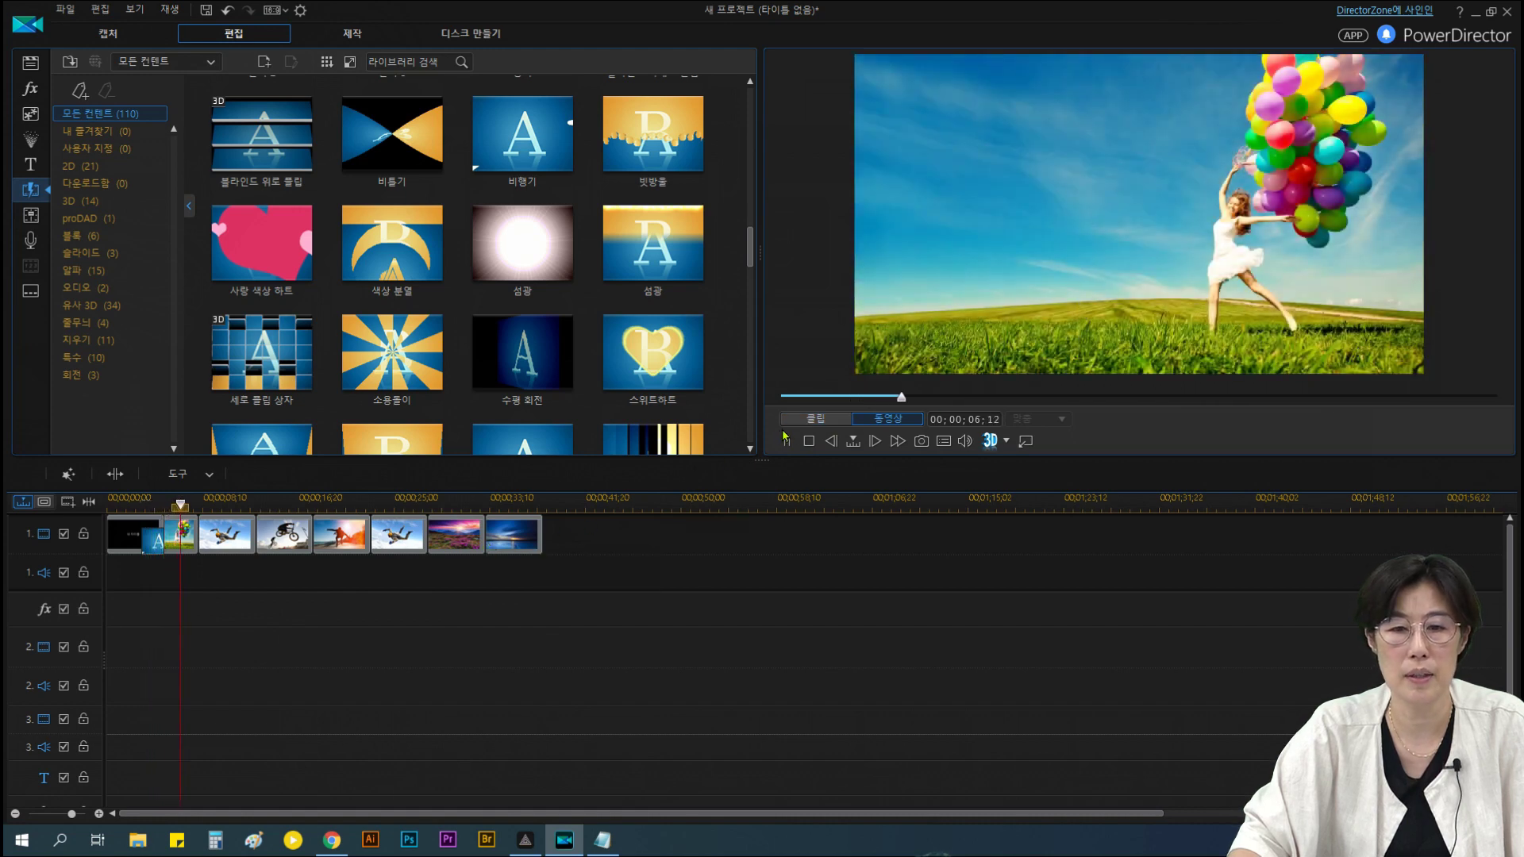
{"action": "left_click", "coordinate": [809, 441]}
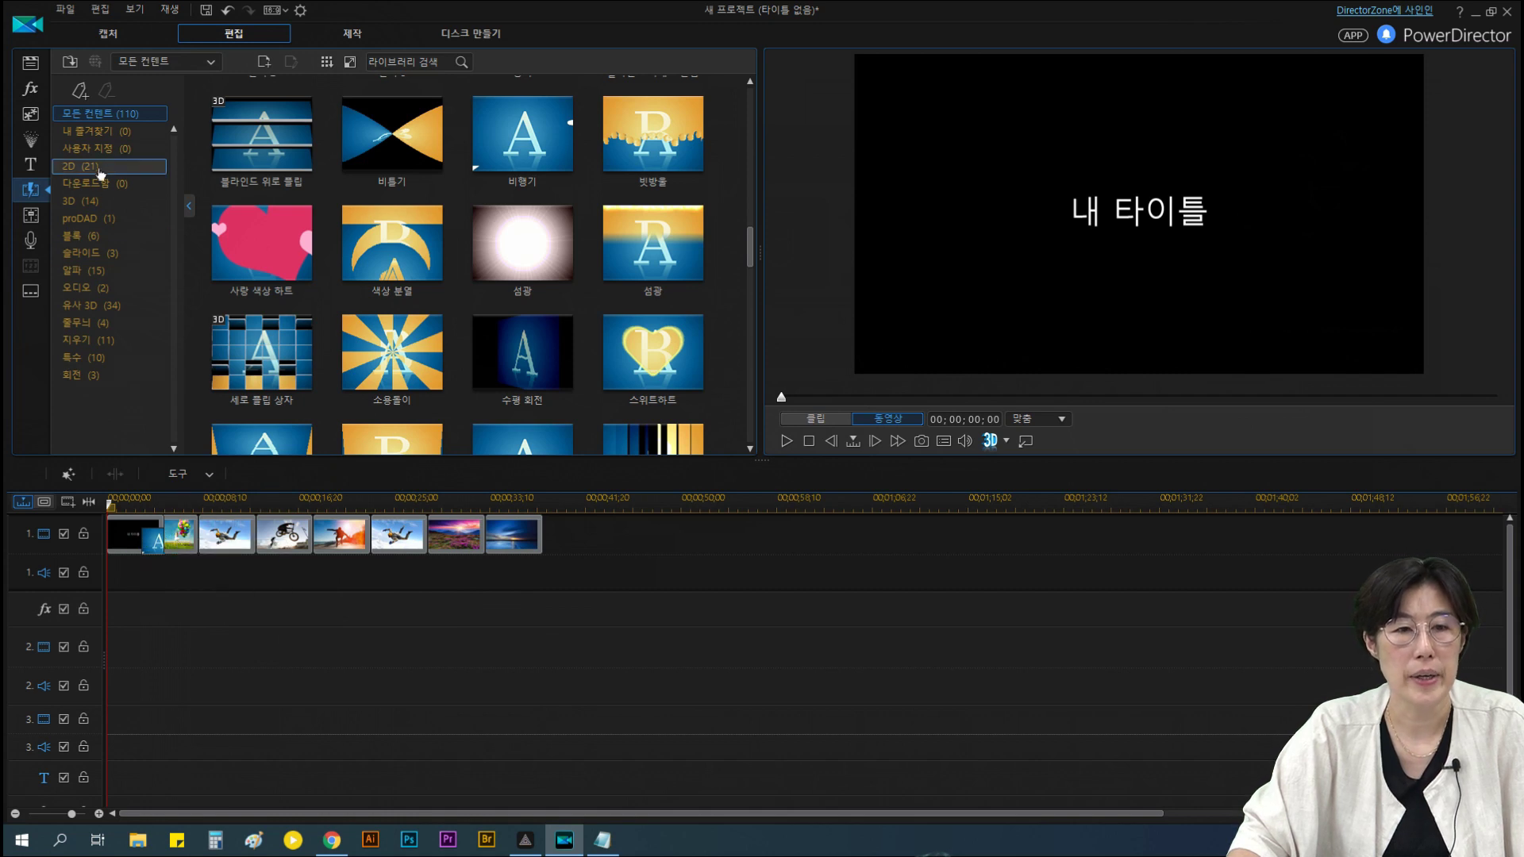
Apply random transitions between all clips as overlap transitions (오버랩 전환) and play the movie to preview them
{"action": "left_click", "coordinate": [101, 116]}
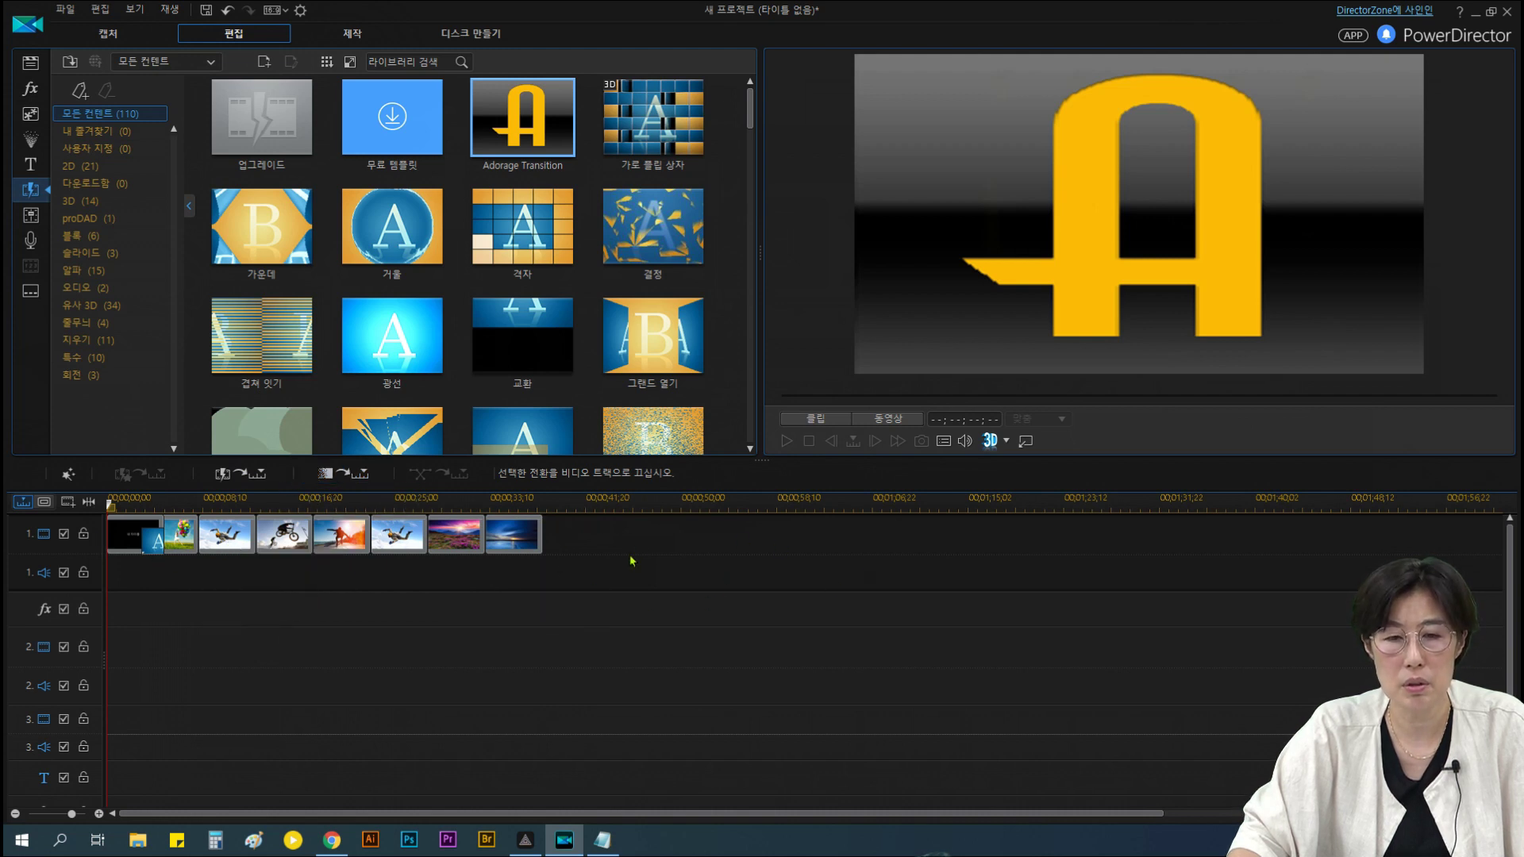
{"action": "left_click", "coordinate": [222, 475]}
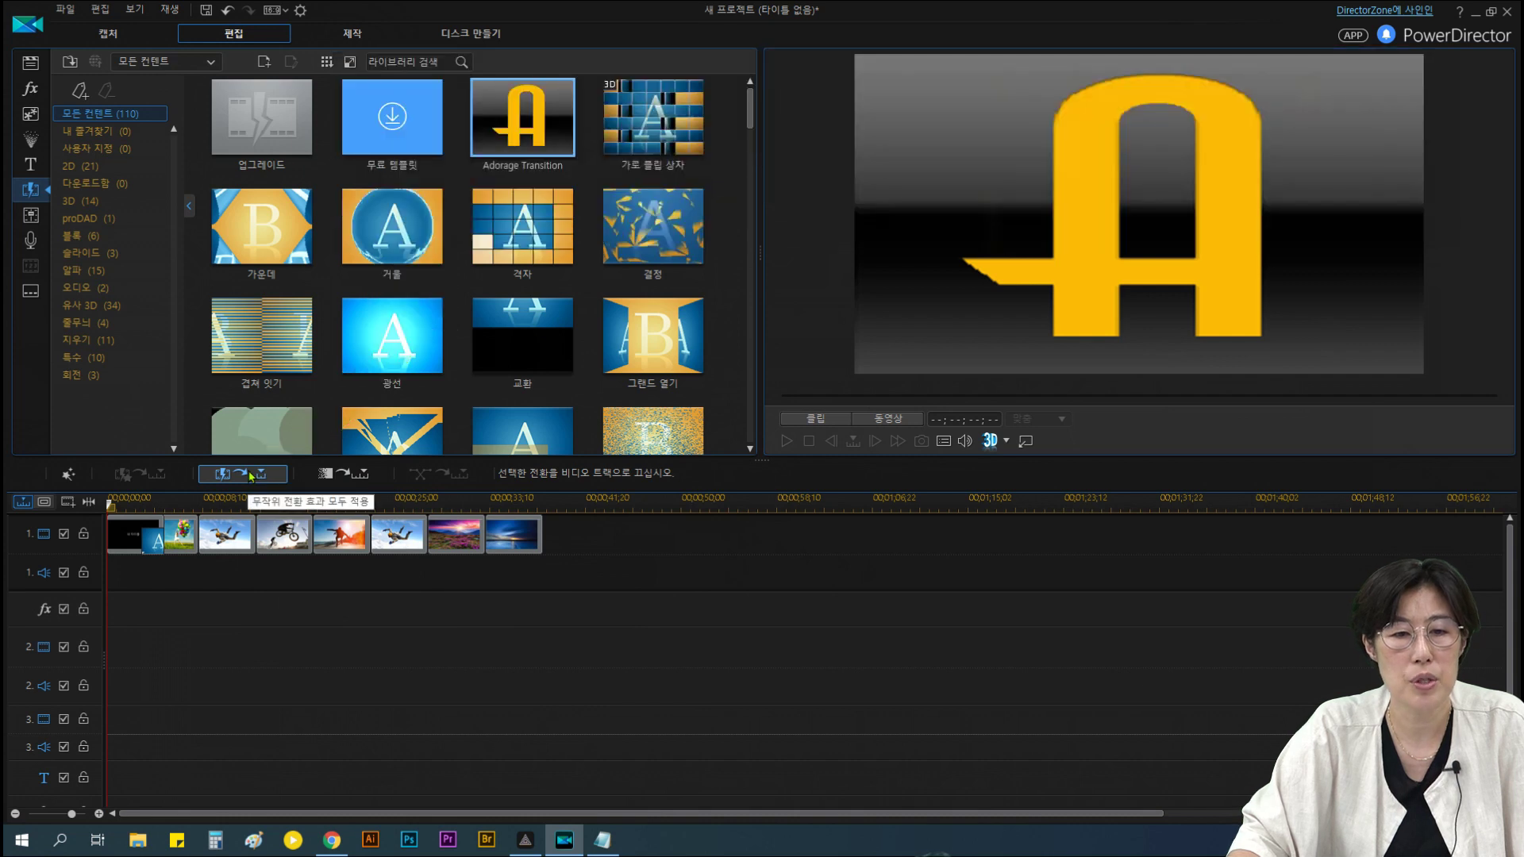
{"action": "left_click", "coordinate": [248, 476]}
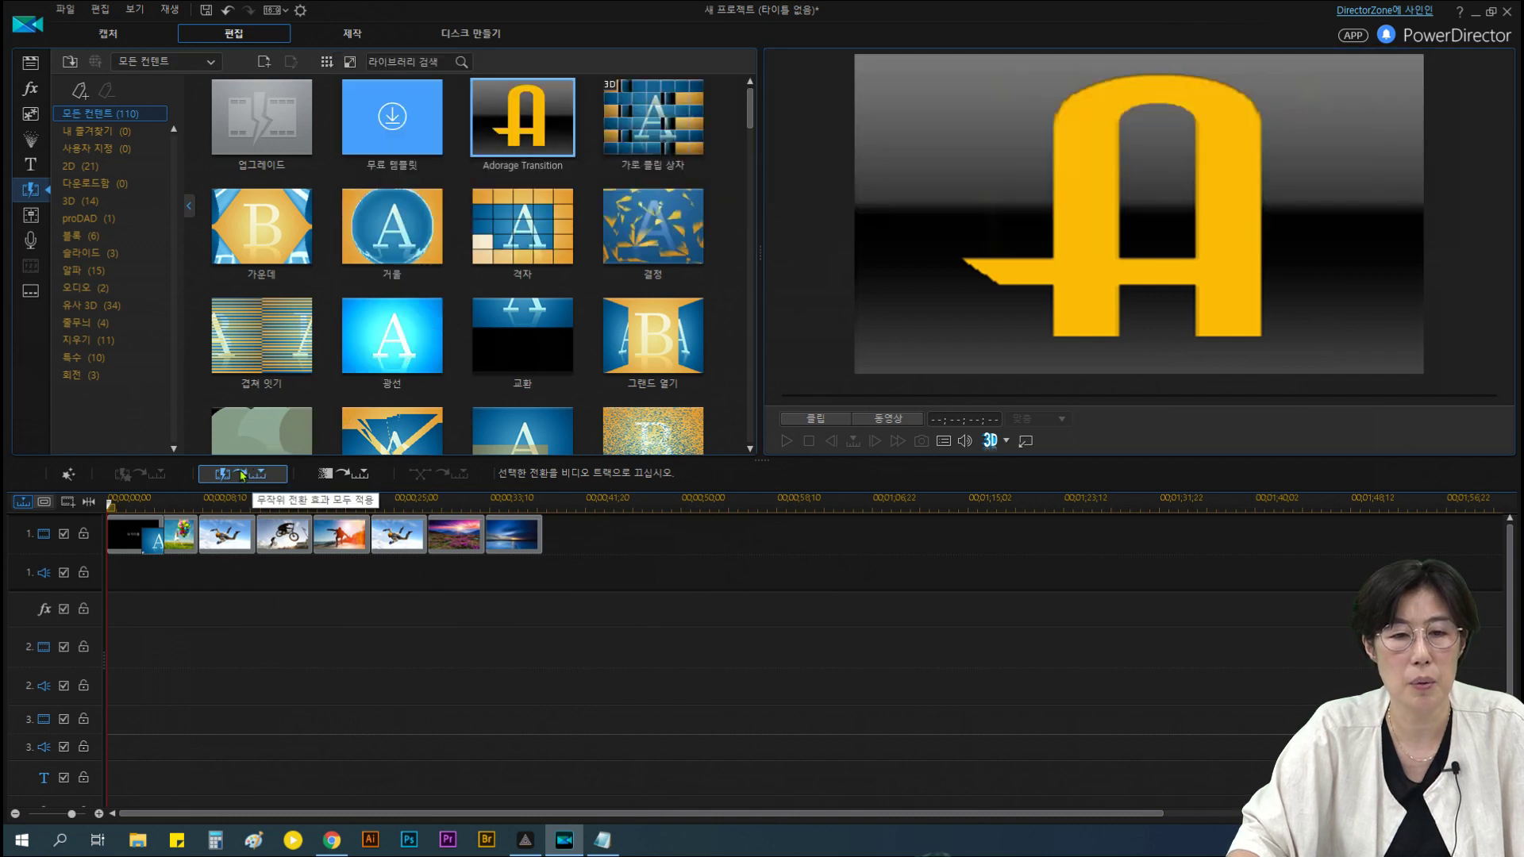
{"action": "left_click", "coordinate": [242, 475]}
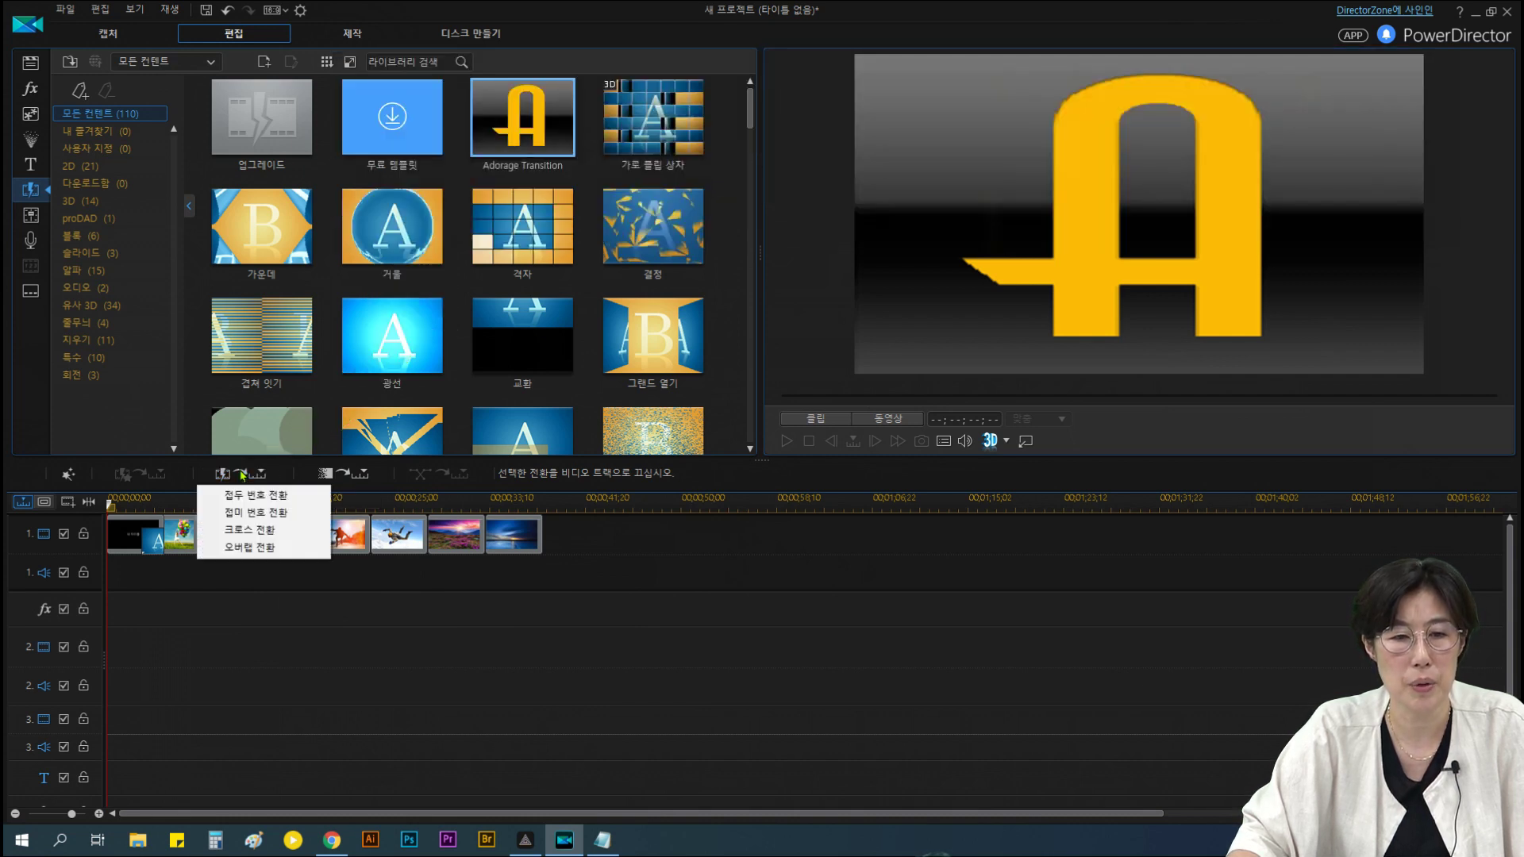
{"action": "left_click", "coordinate": [263, 548]}
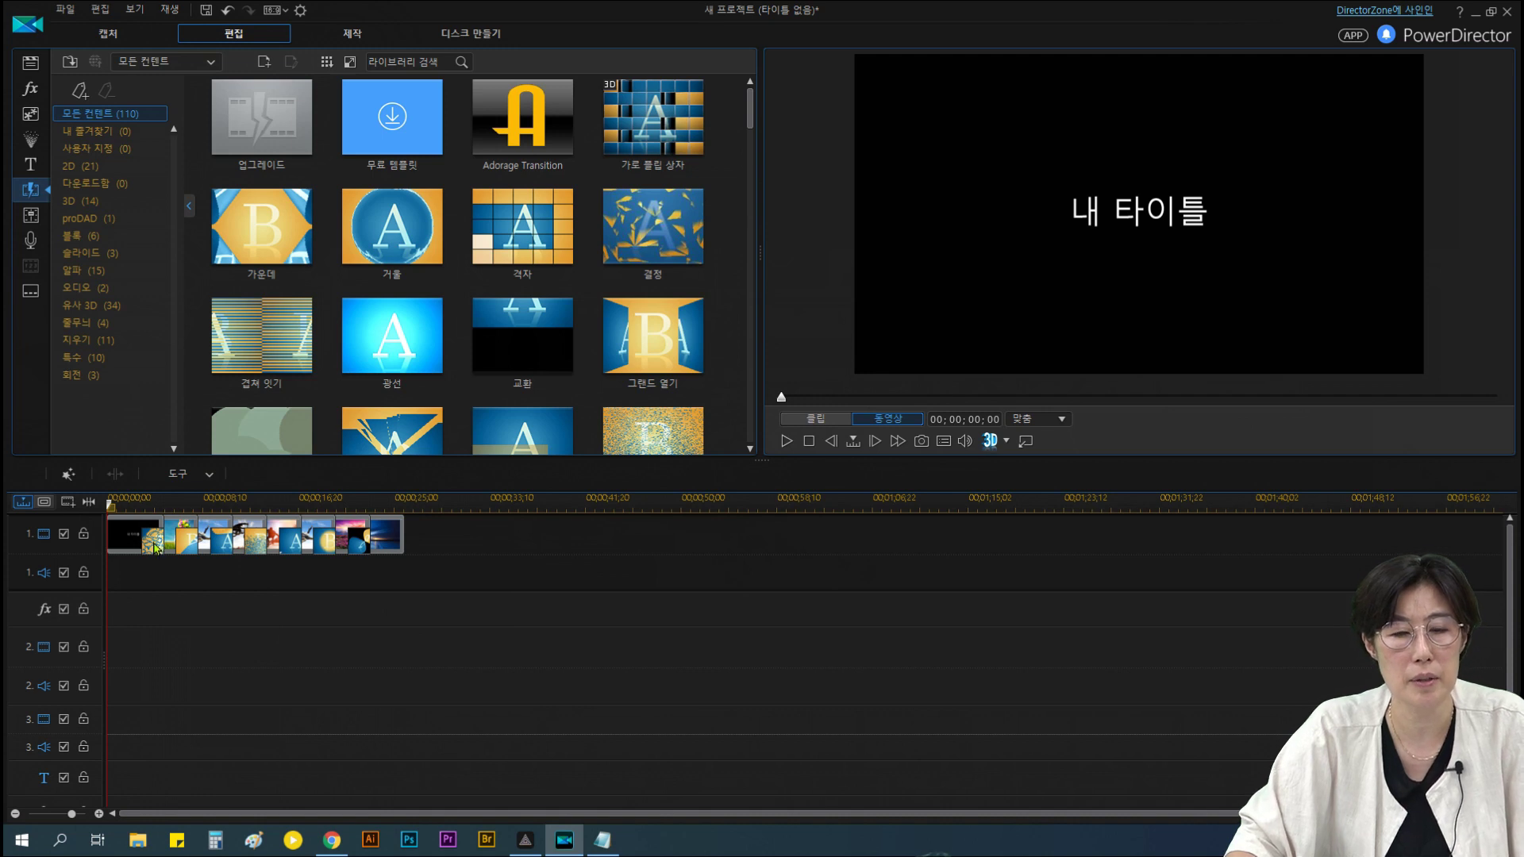
{"action": "left_click", "coordinate": [785, 441]}
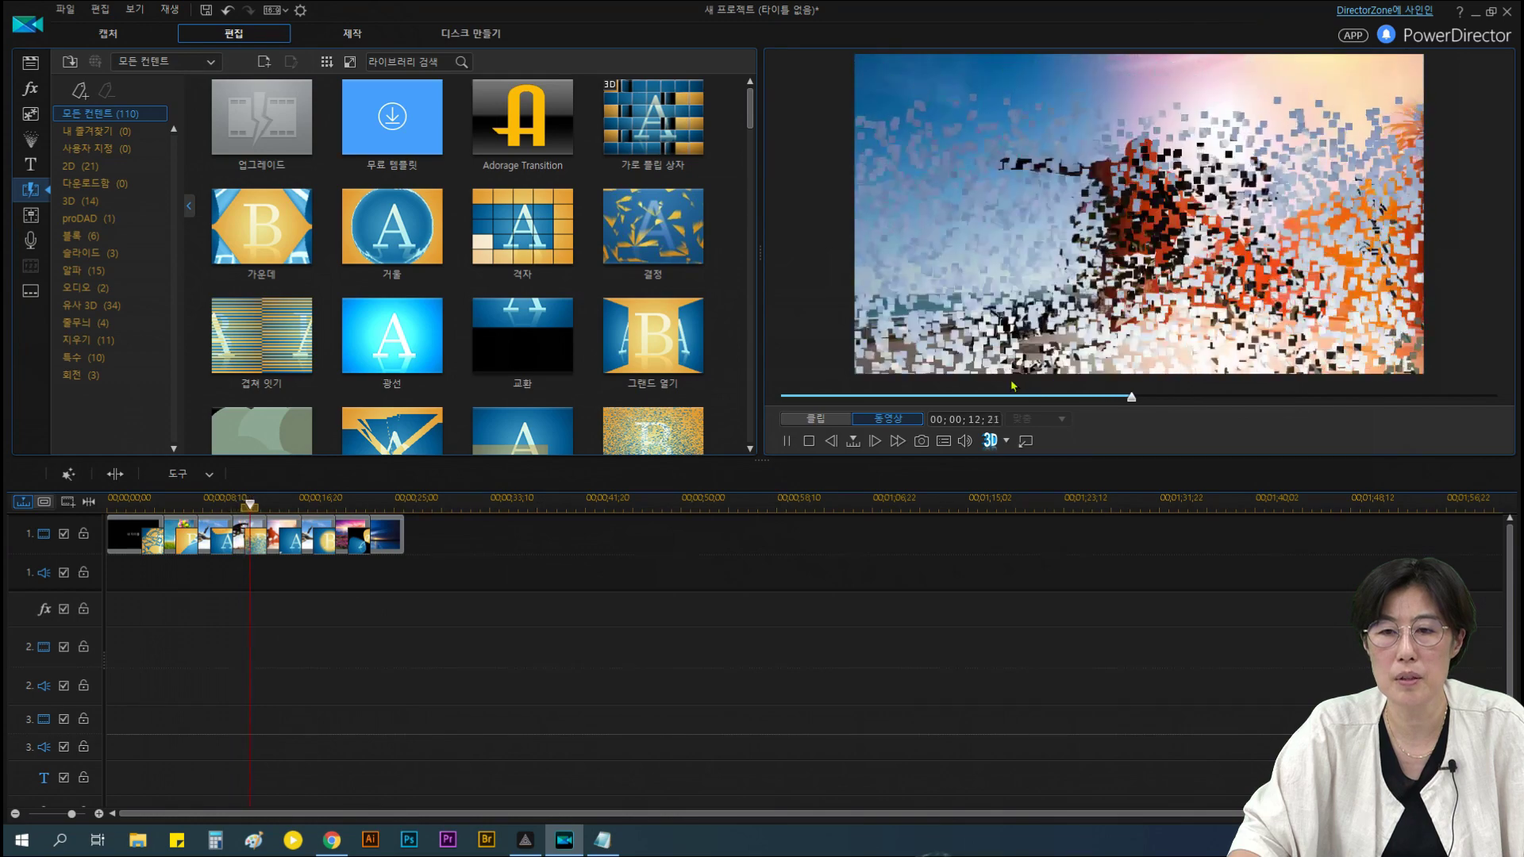
{"action": "left_click", "coordinate": [809, 441]}
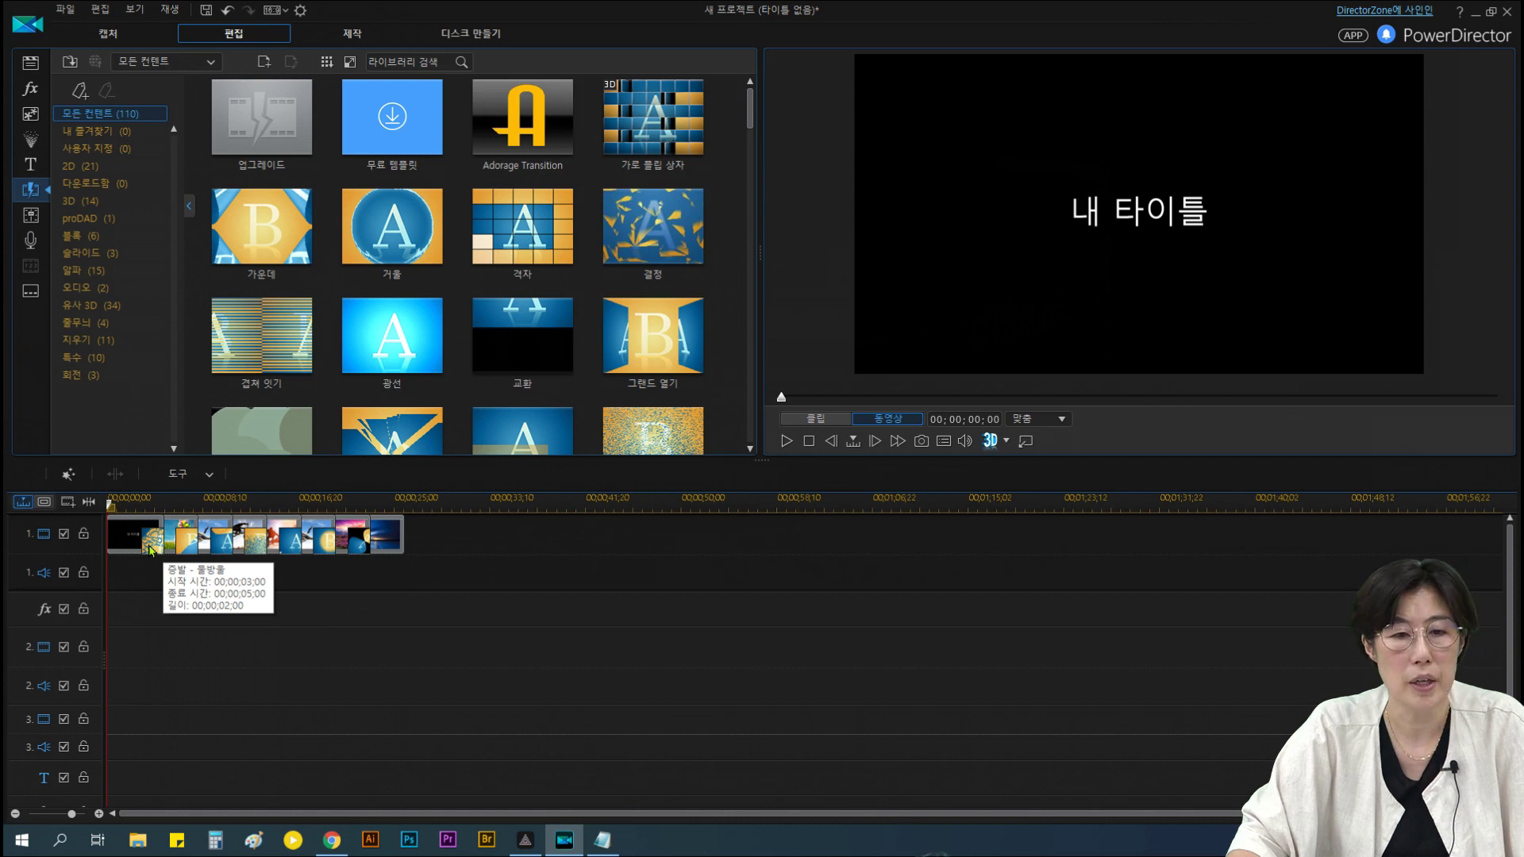
Change the behaviour of the transition between the title and ballon clips to cross (십자가) in its settings
{"action": "left_click", "coordinate": [150, 549]}
{"action": "left_click", "coordinate": [188, 474]}
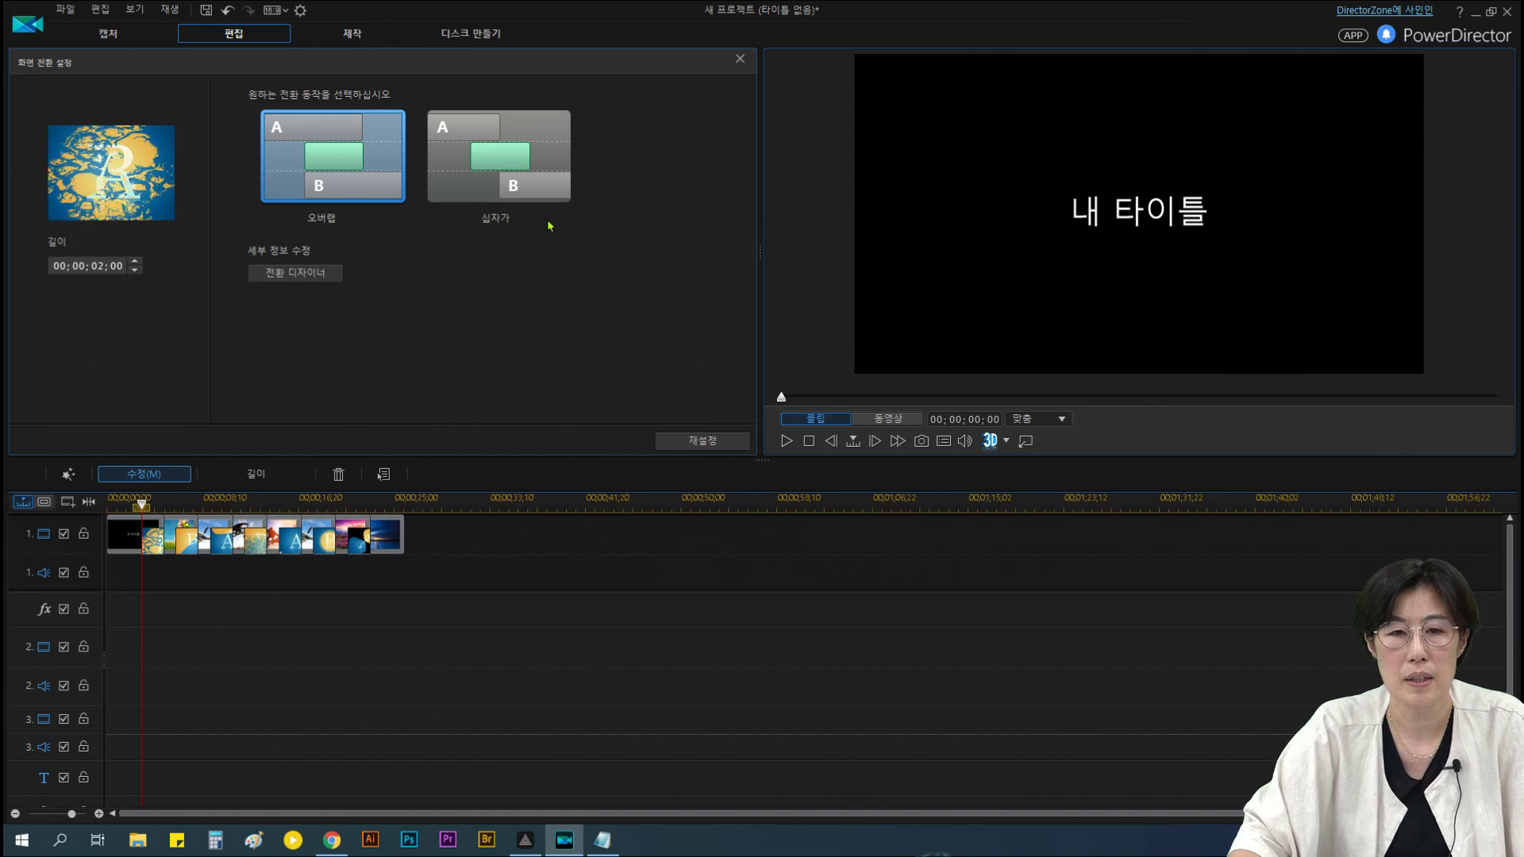
{"action": "left_click", "coordinate": [511, 175]}
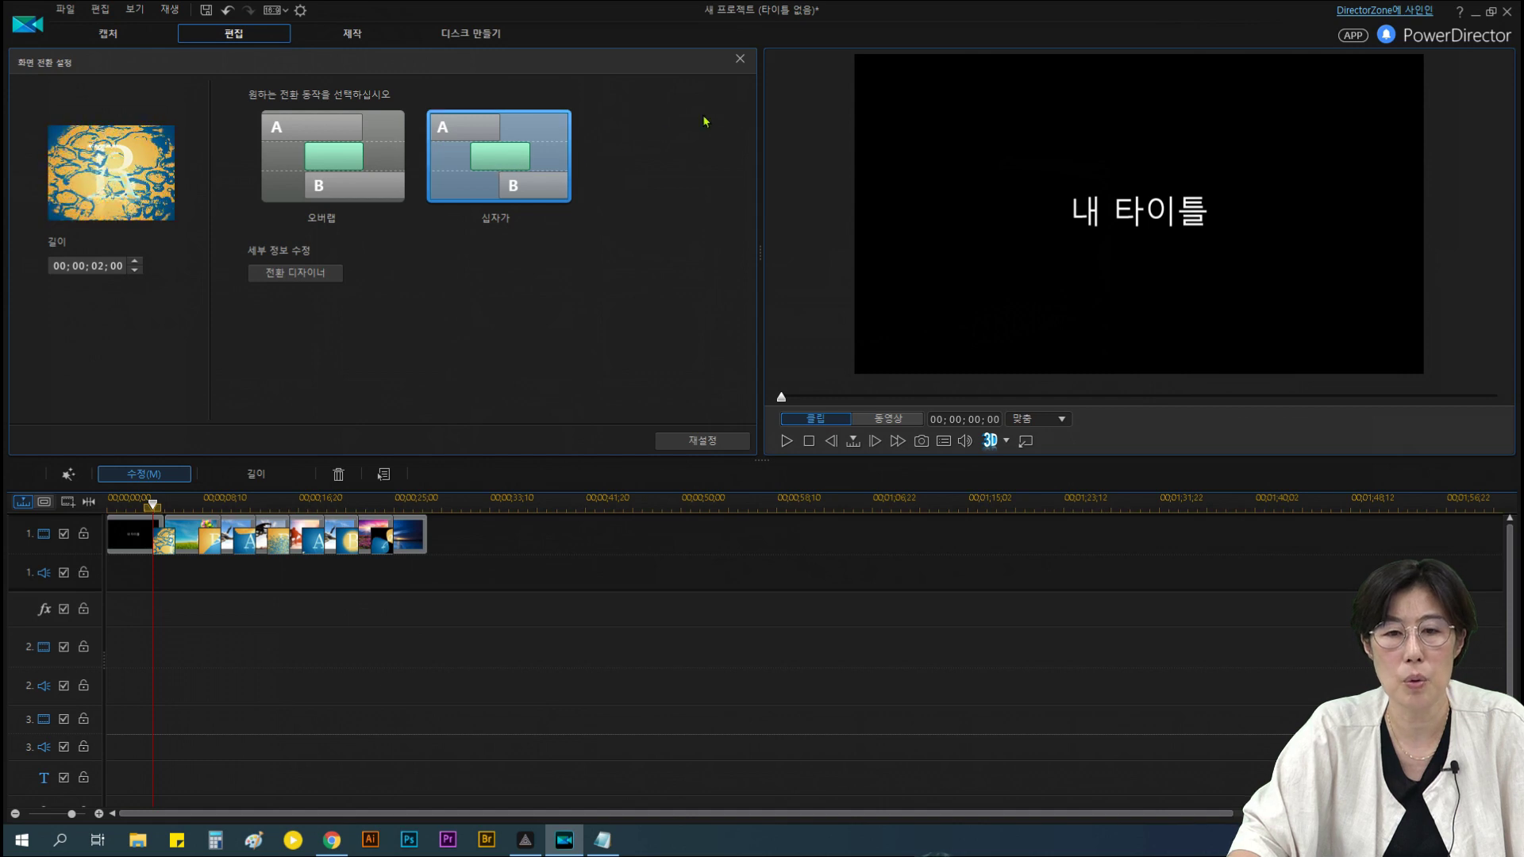
{"action": "left_click", "coordinate": [741, 59]}
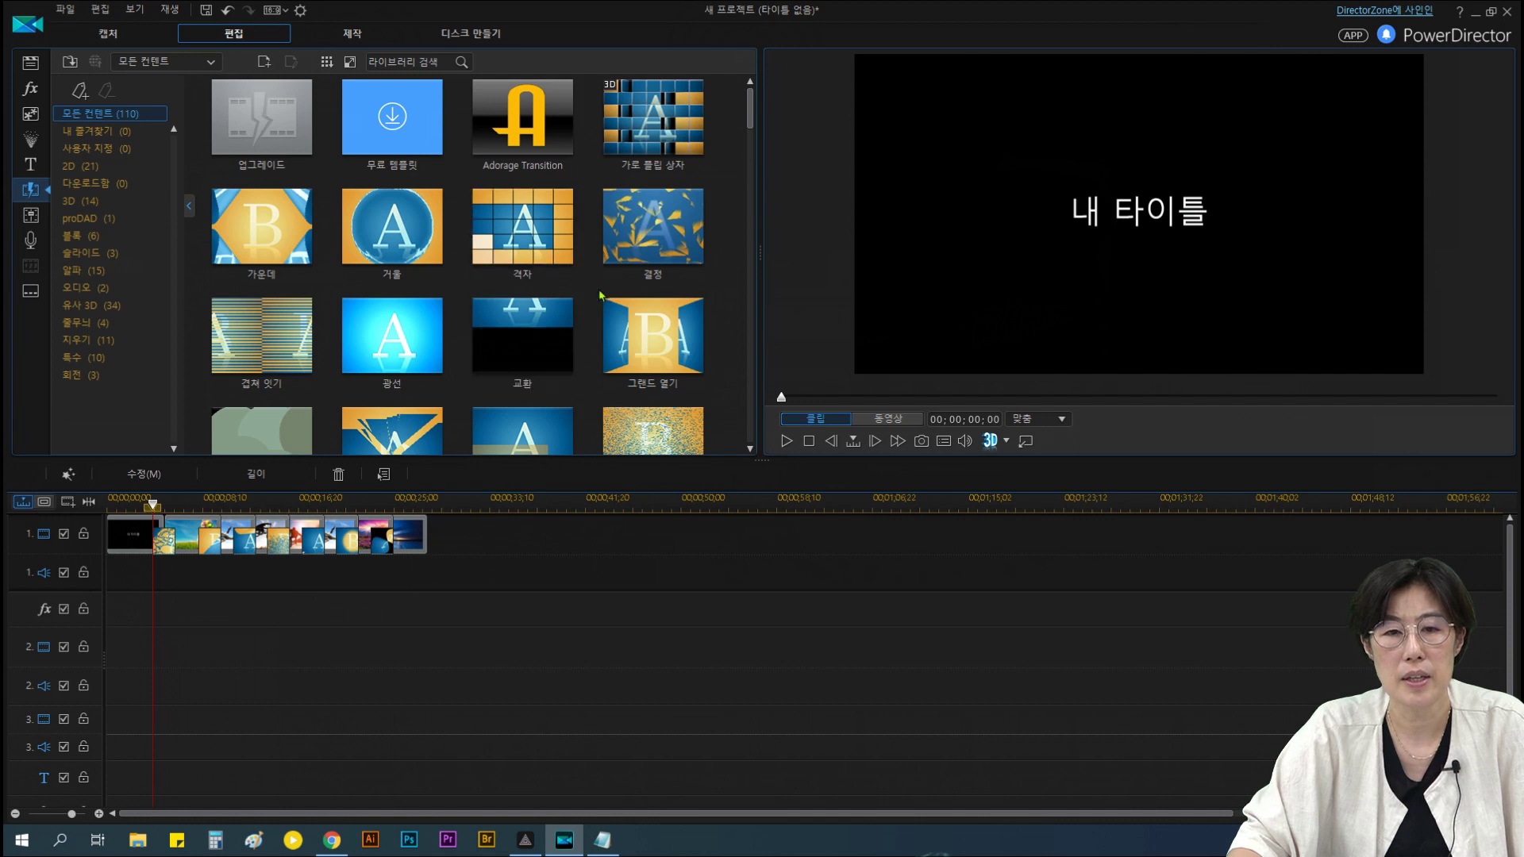
Replace the transition between the title and ballon clips with 그랜드 열기 and preview it
{"action": "left_click_drag", "start_coordinate": [634, 333], "coordinate": [165, 547]}
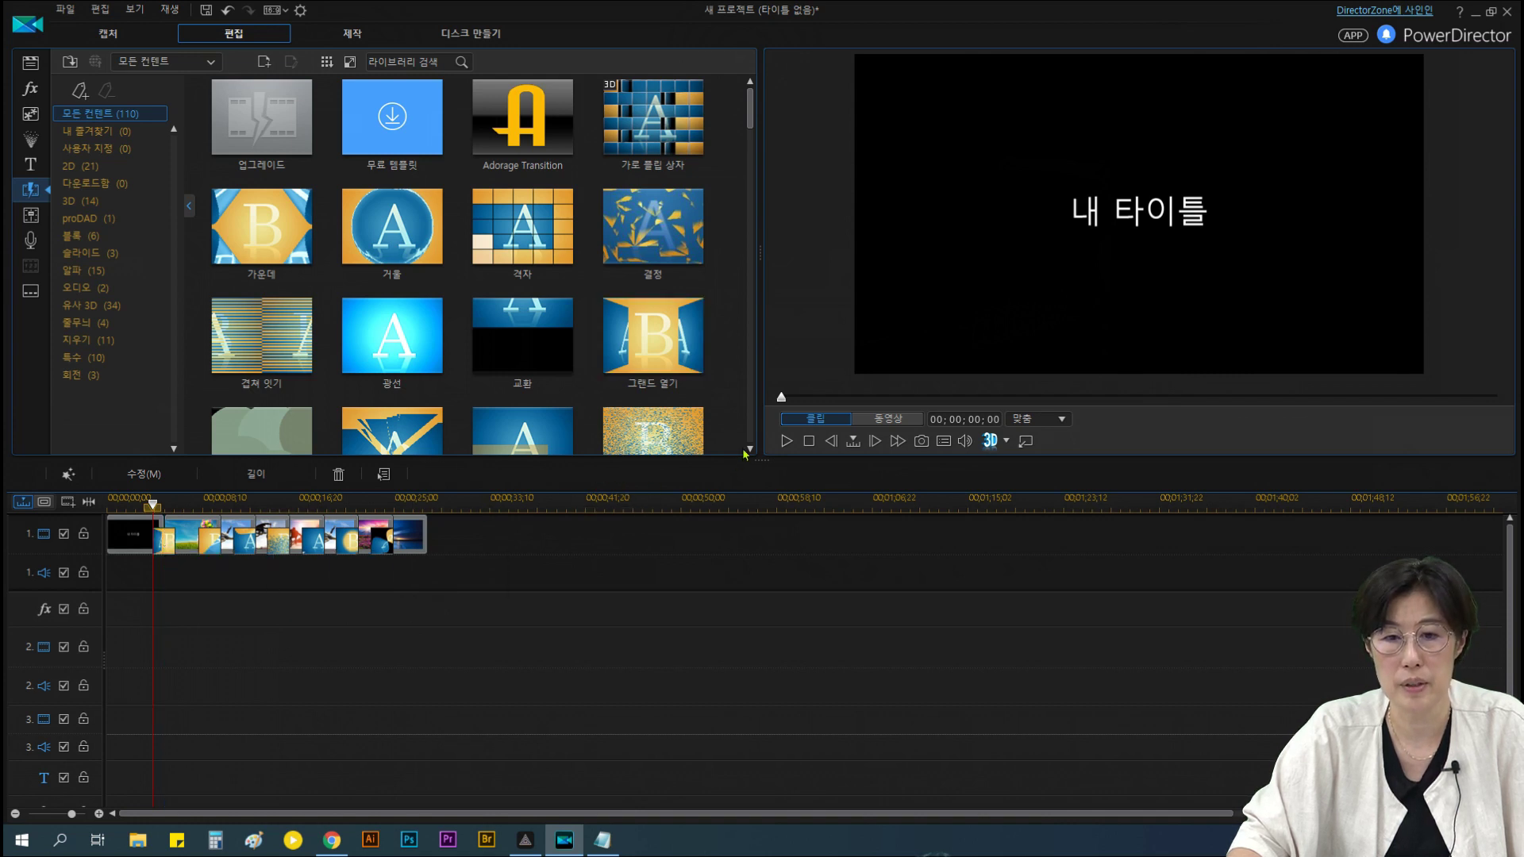
{"action": "left_click", "coordinate": [787, 442]}
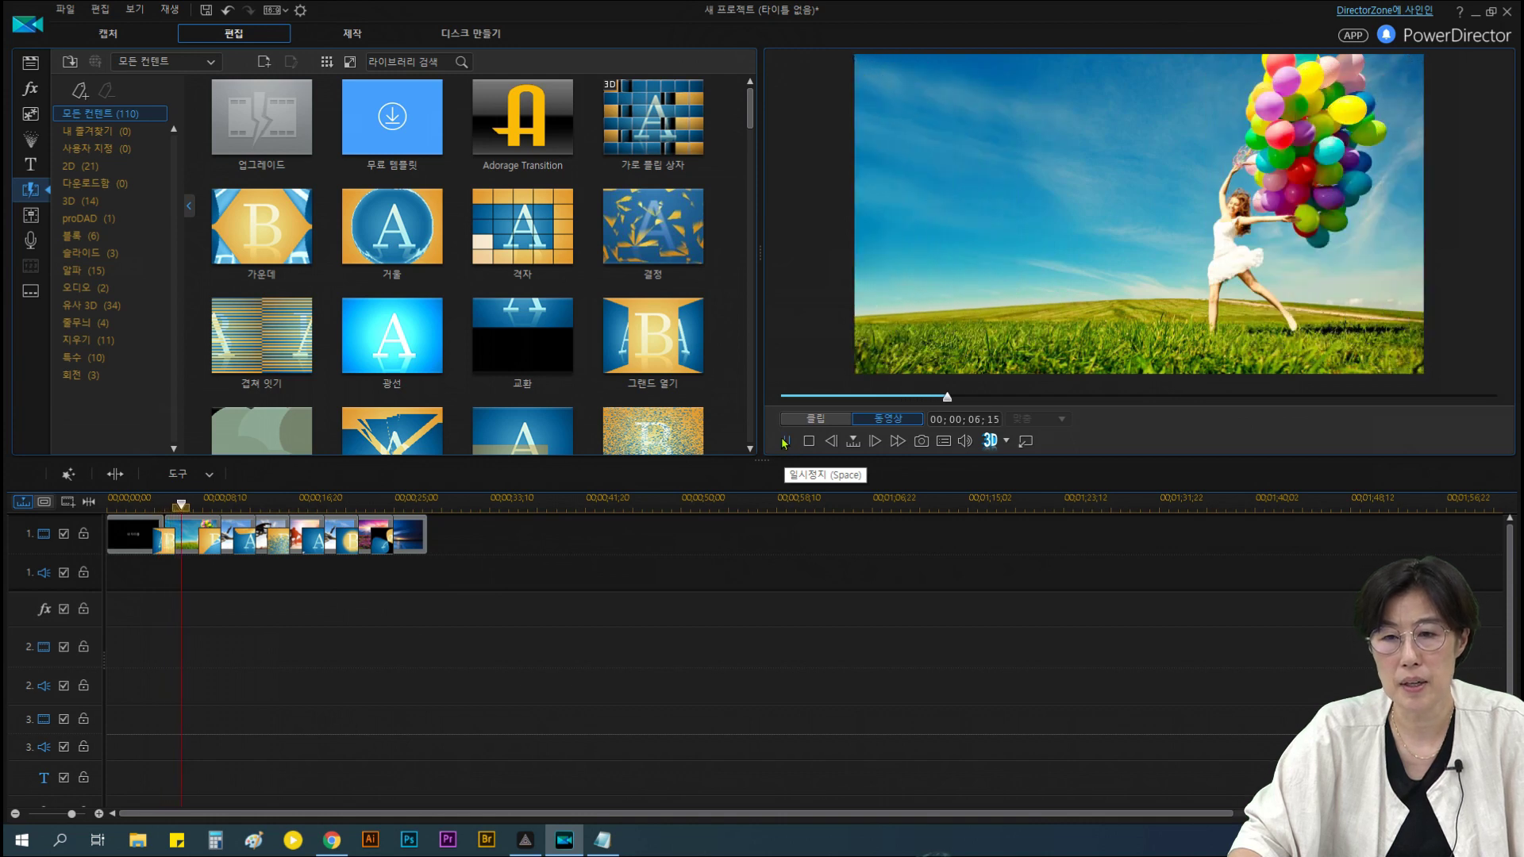
{"action": "left_click", "coordinate": [809, 441]}
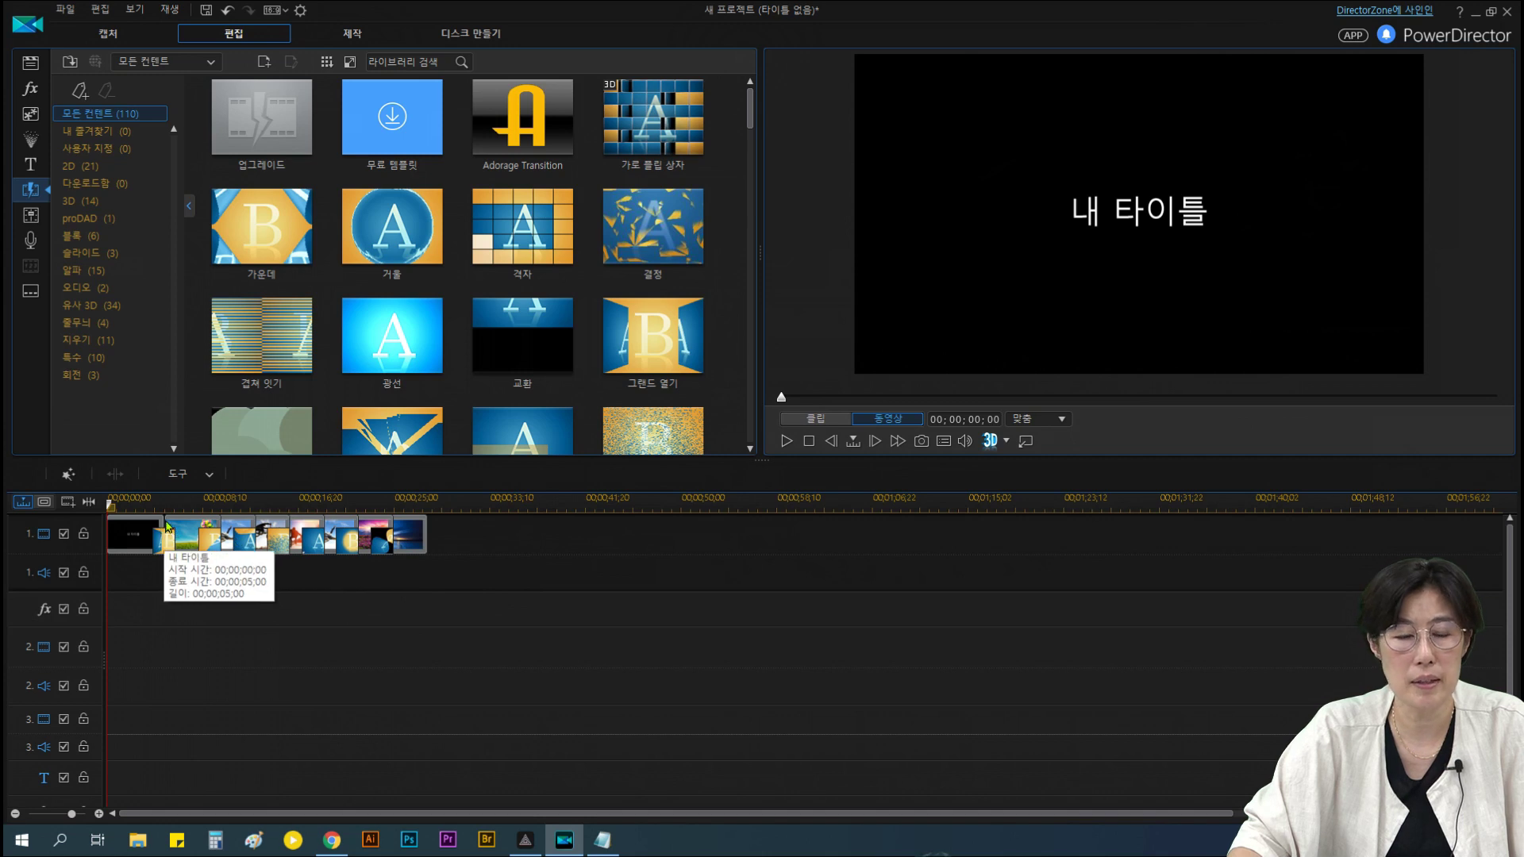
Remove the transition between the title and ballon clips from track 1
{"action": "left_click", "coordinate": [167, 548]}
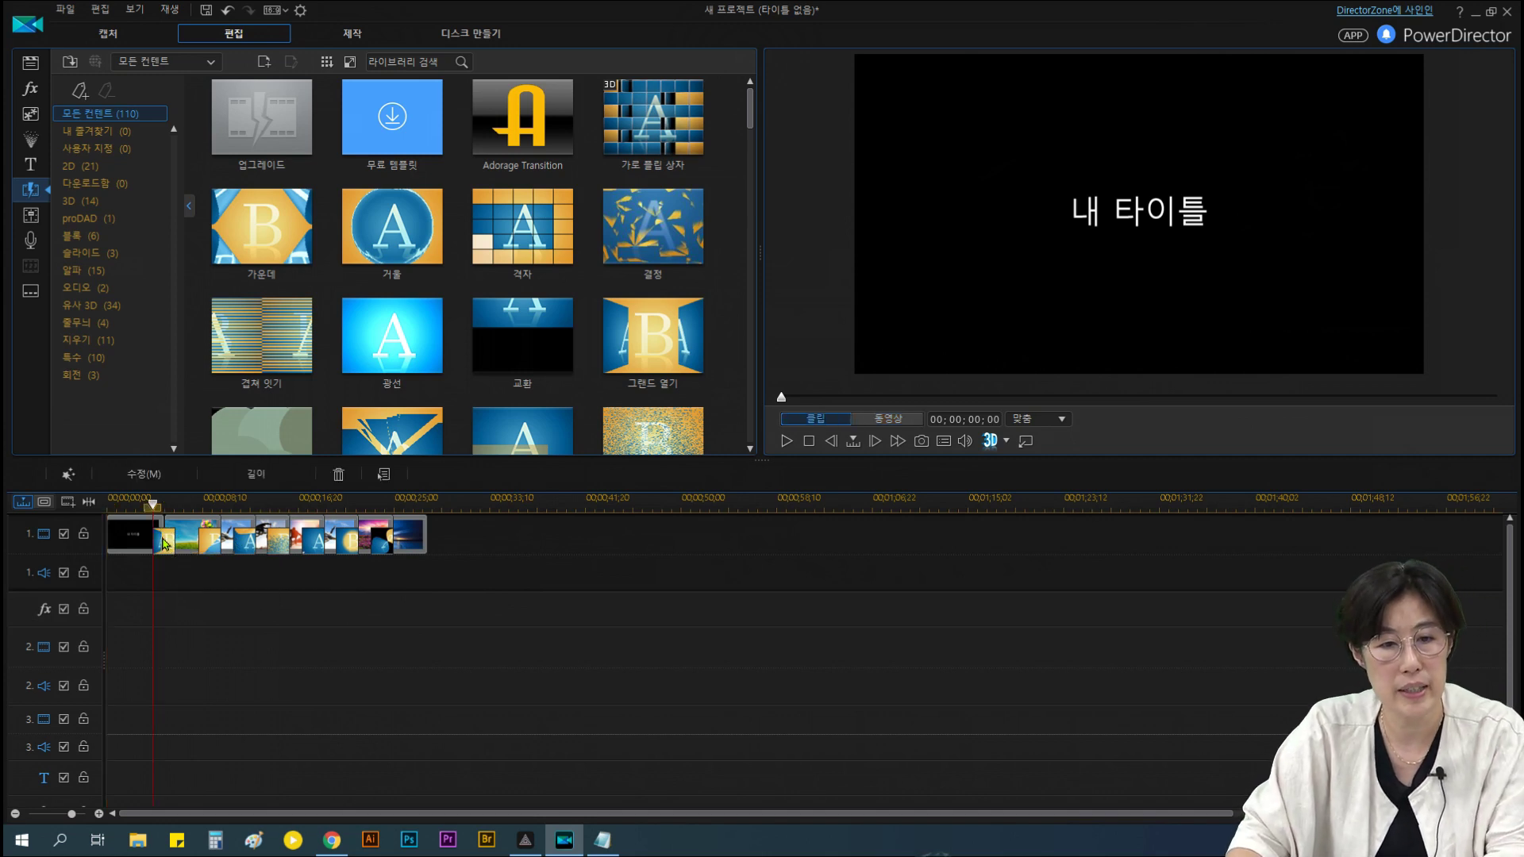
{"action": "left_click", "coordinate": [339, 475]}
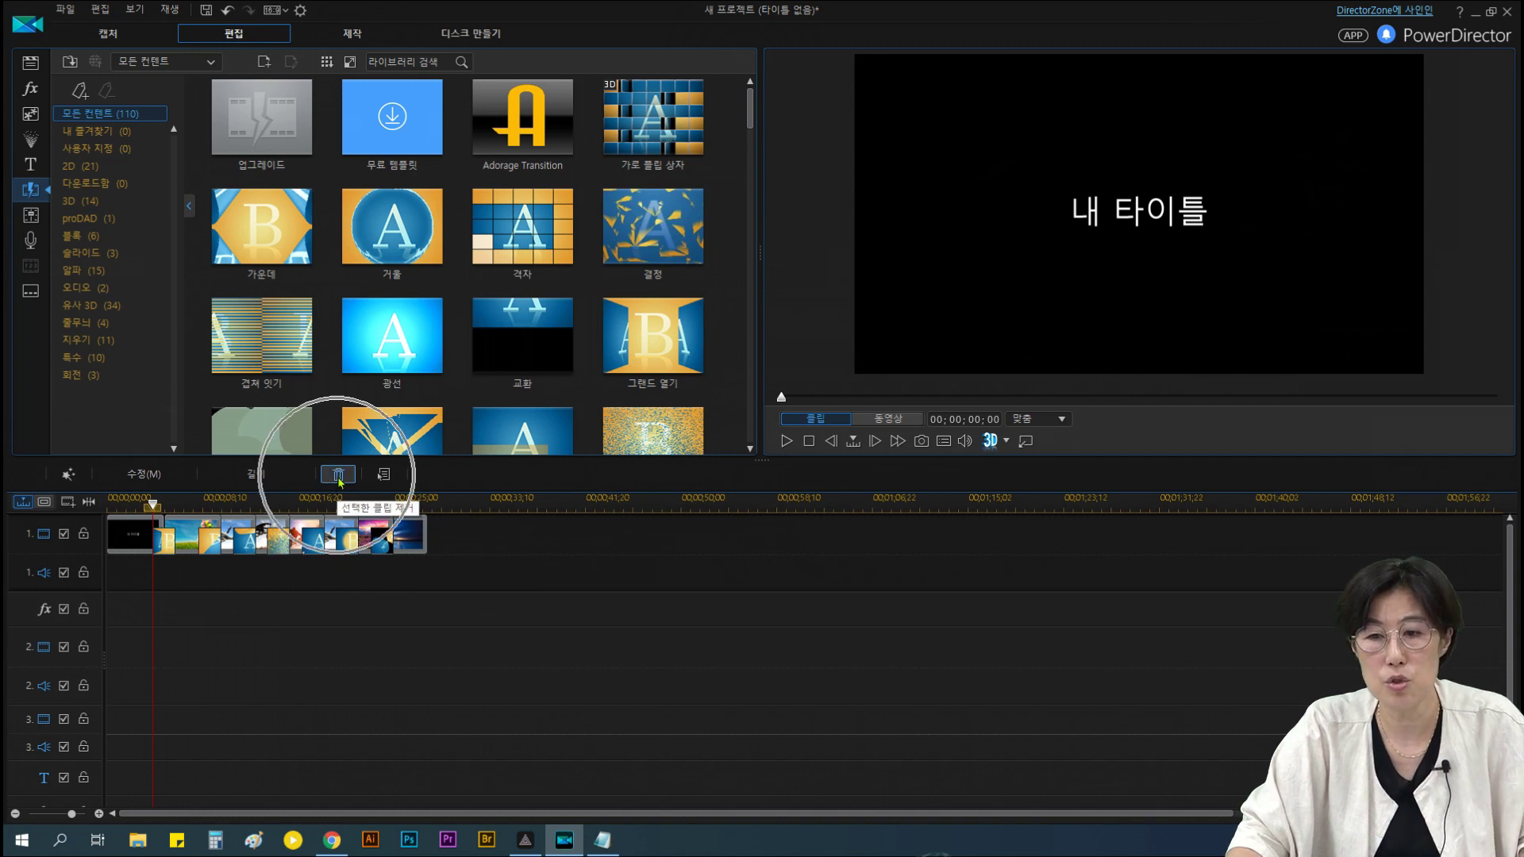
{"action": "left_click", "coordinate": [338, 476]}
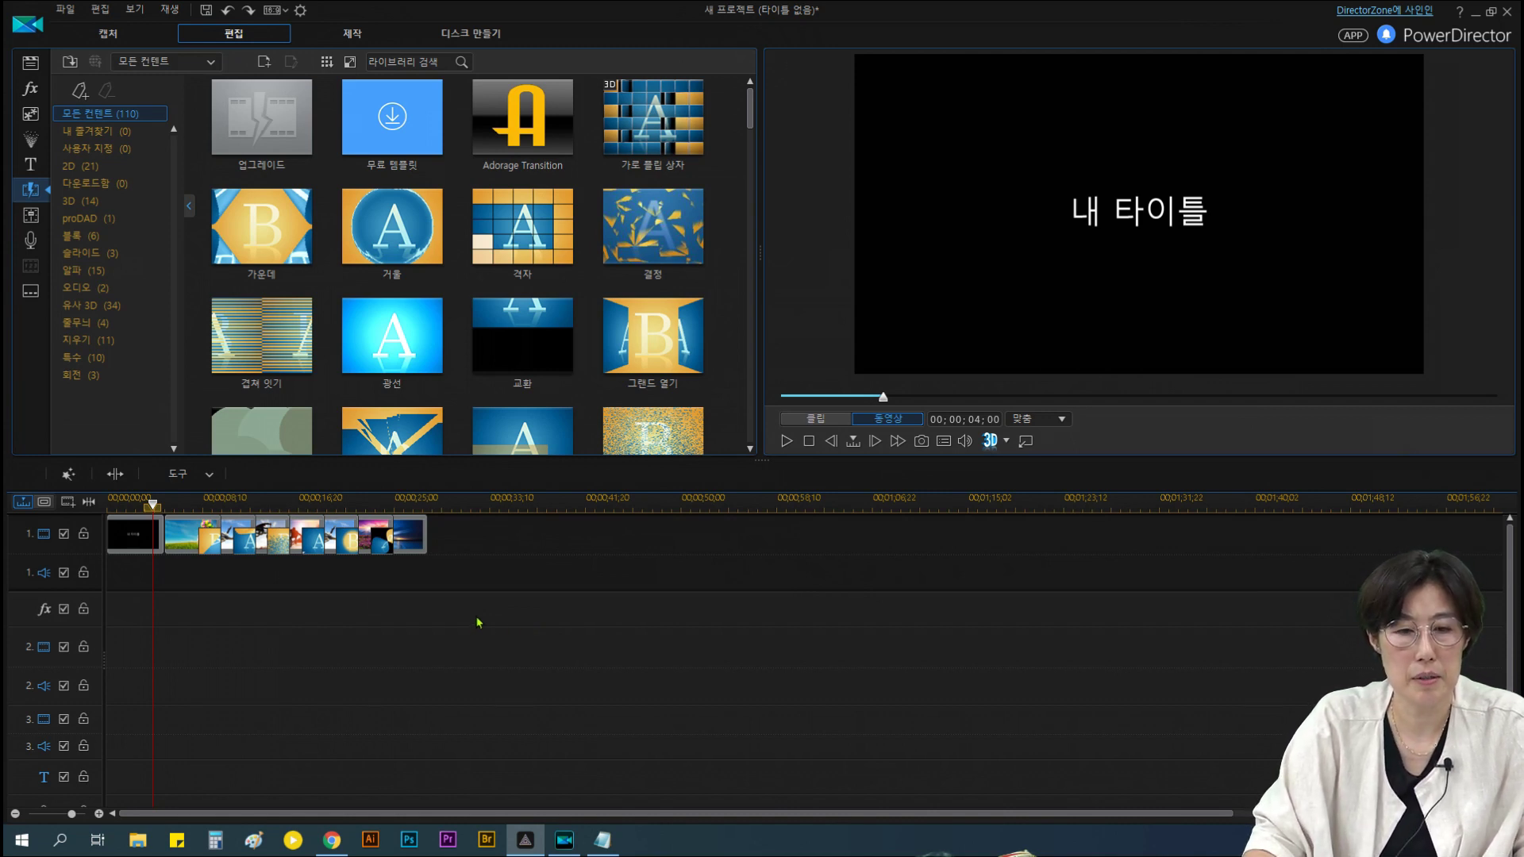
Delete all clips from the timeline and all media files from the media library
{"action": "left_click_drag", "start_coordinate": [534, 626], "coordinate": [94, 480]}
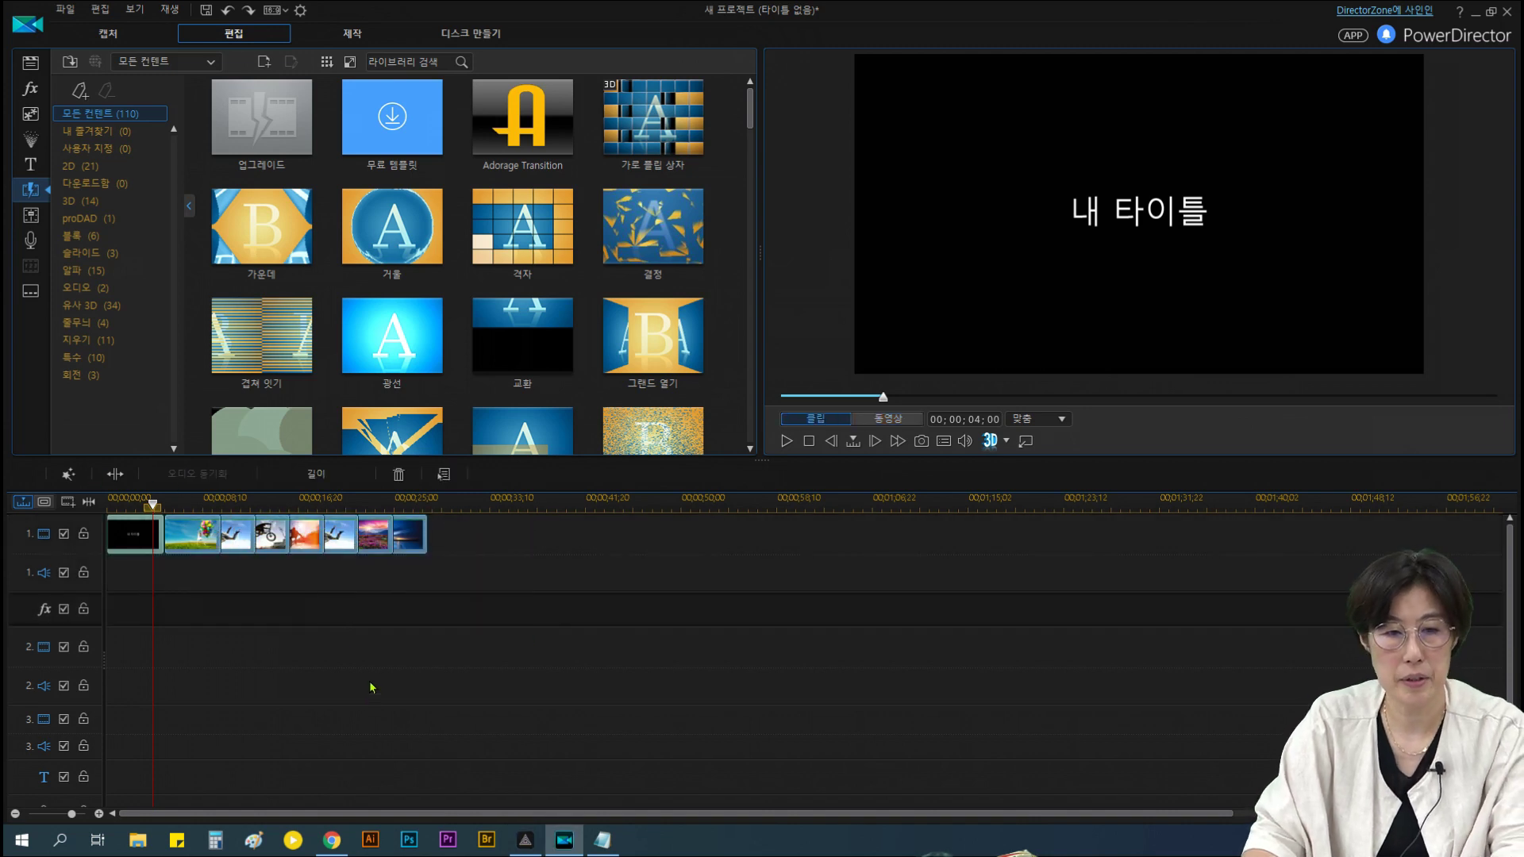
{"action": "key", "text": "Delete"}
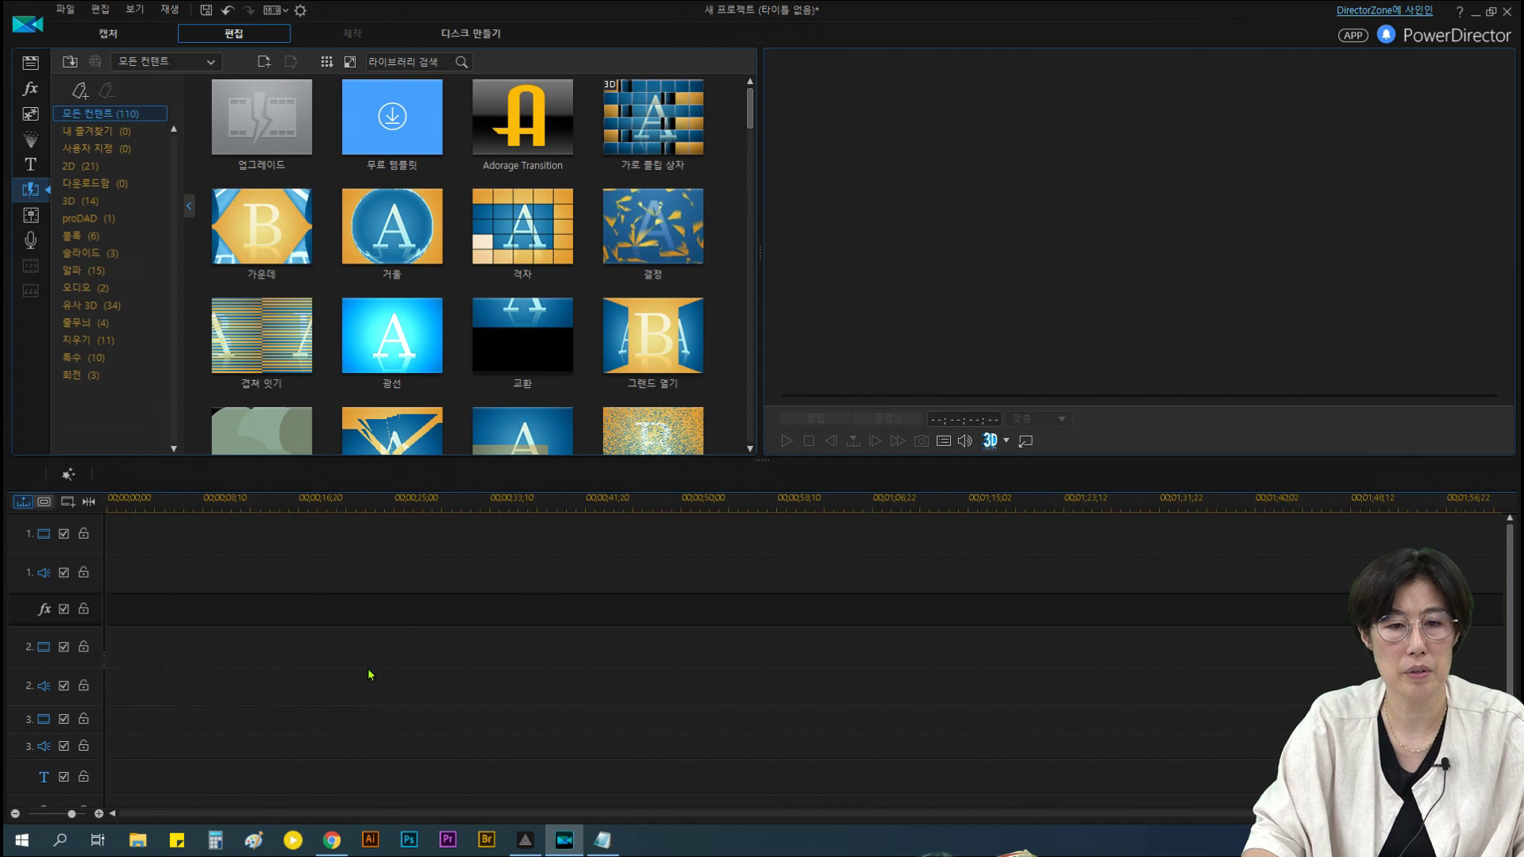
{"action": "left_click", "coordinate": [31, 63]}
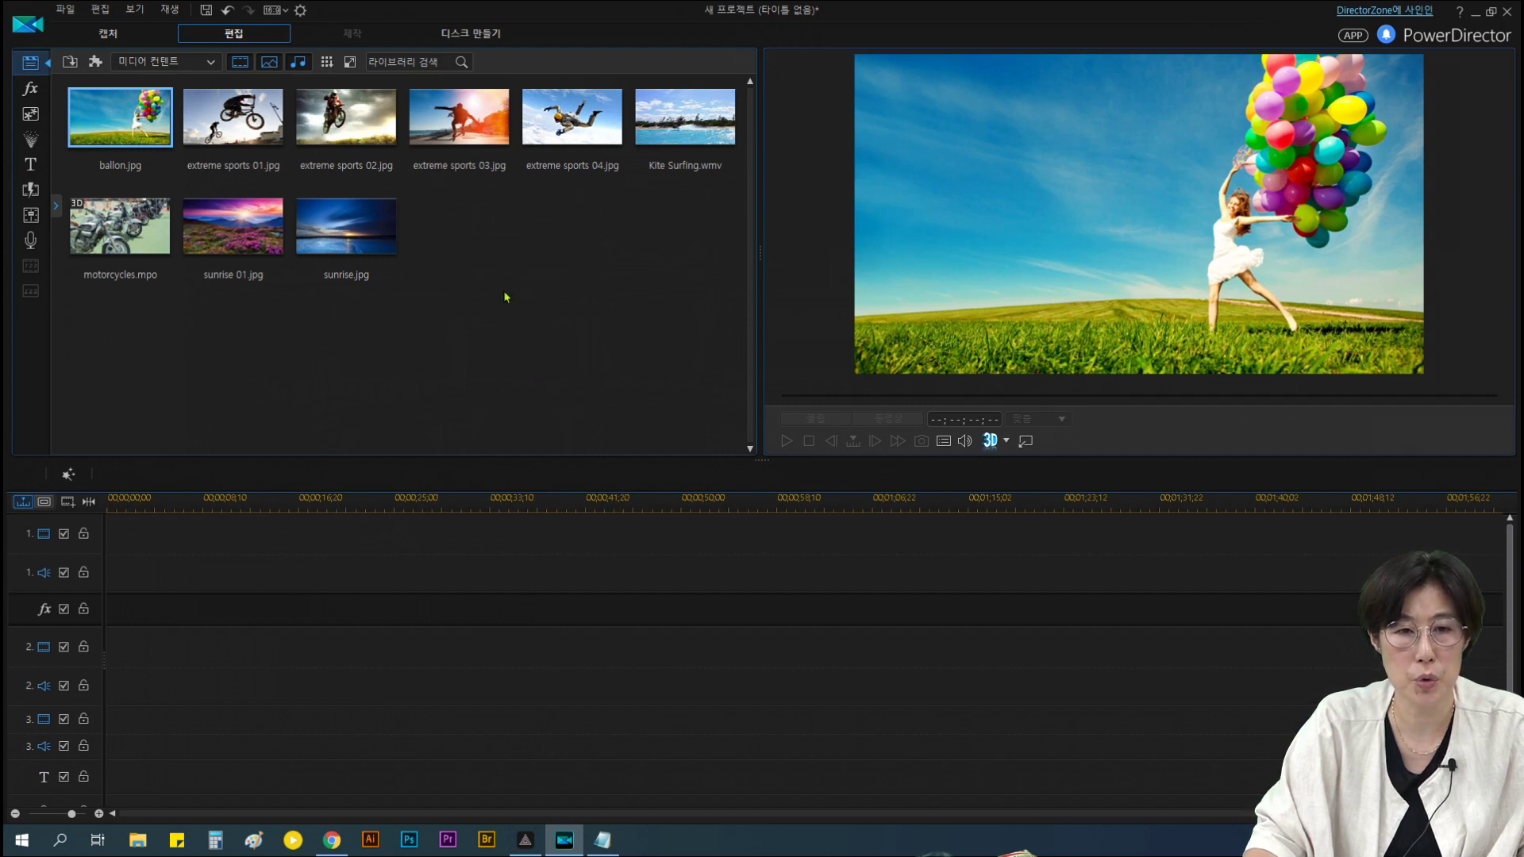
{"action": "key", "text": "ctrl+a"}
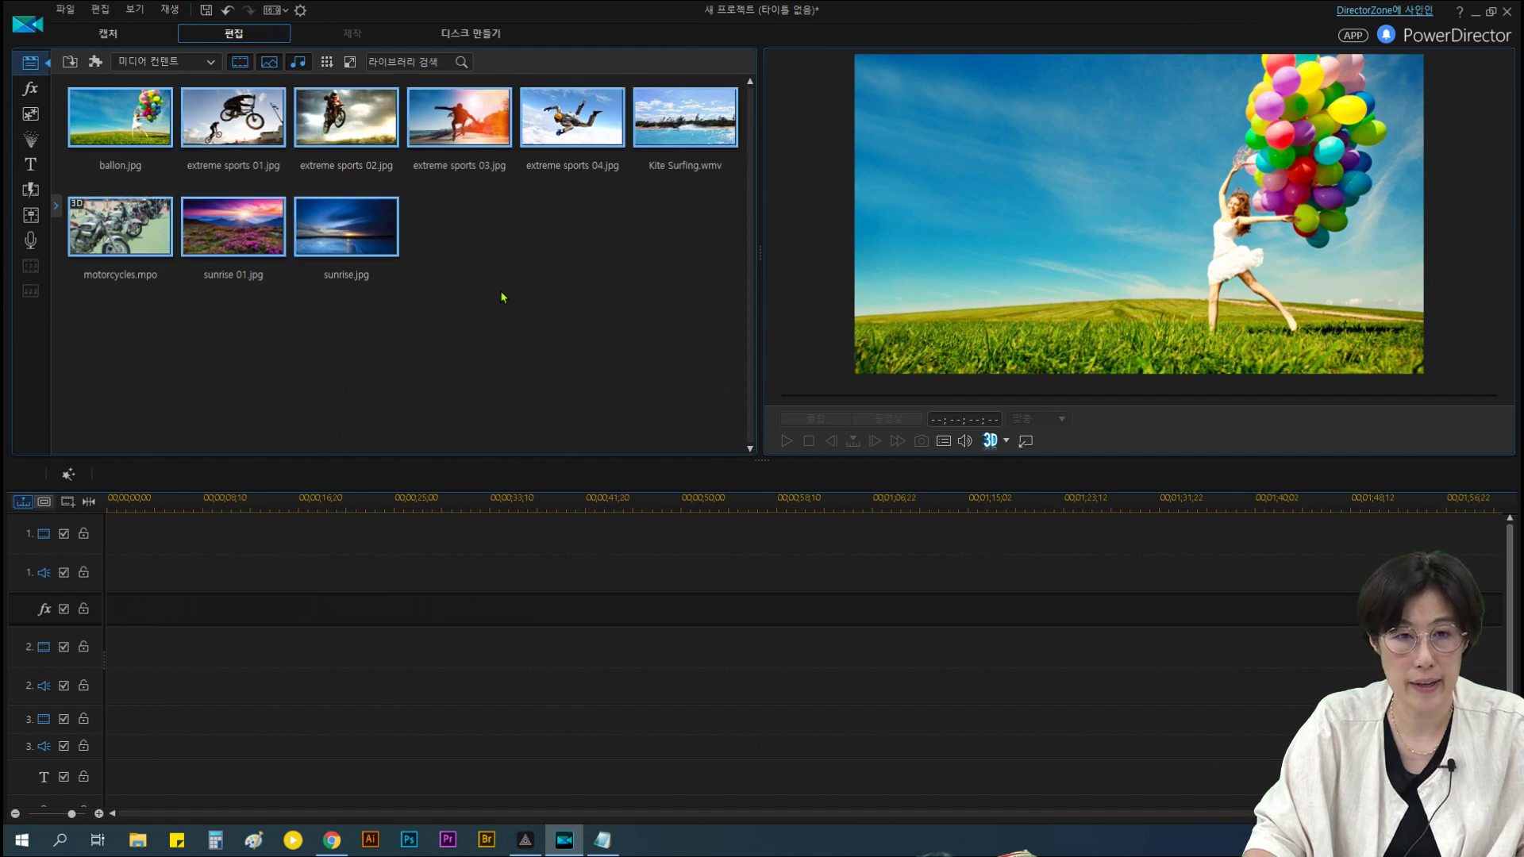
{"action": "key", "text": "Delete"}
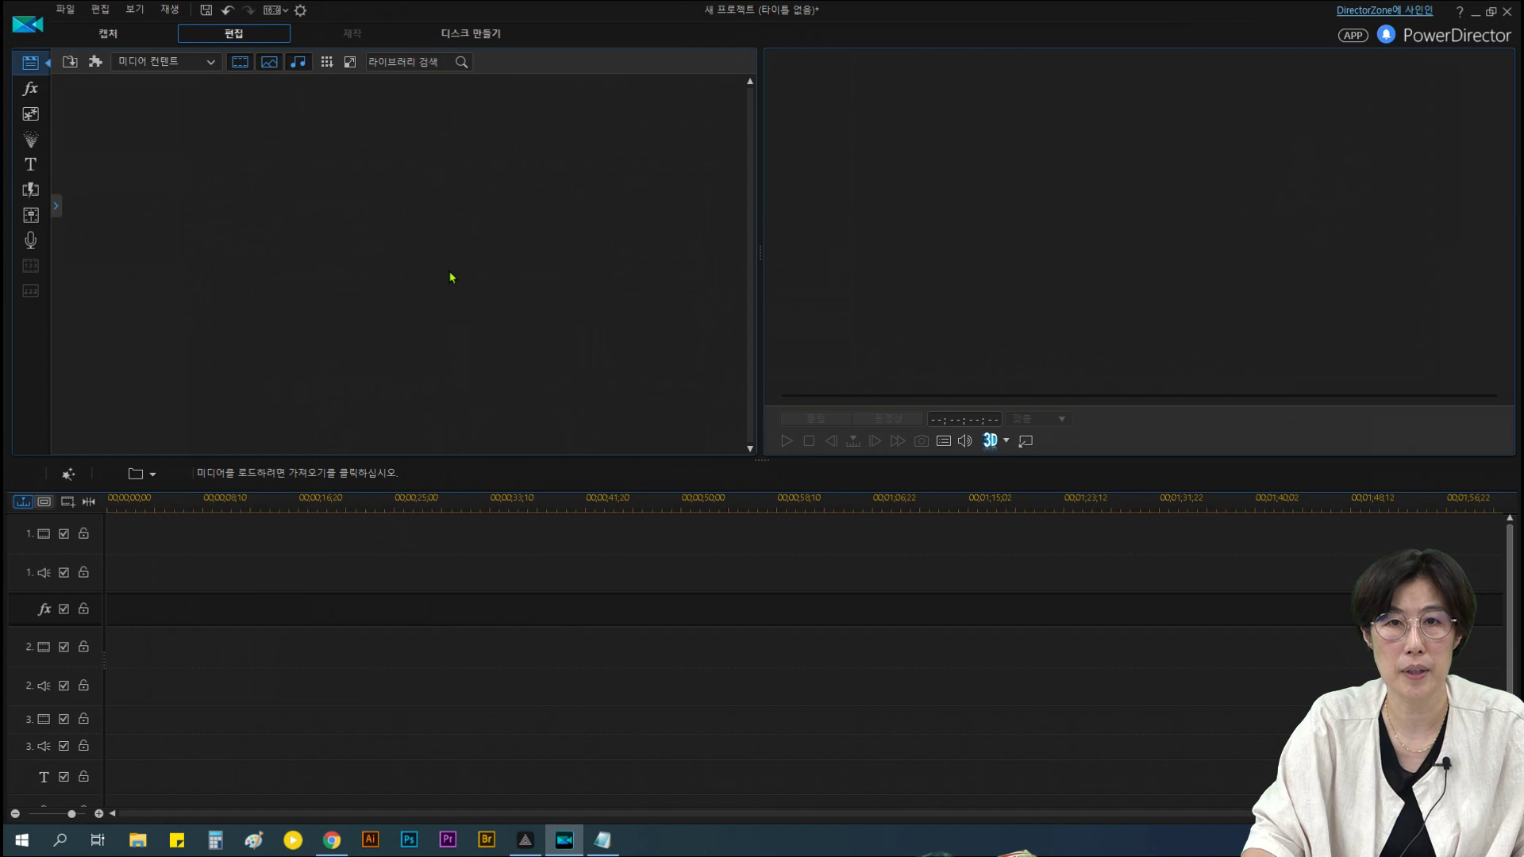
Import all media files from the 다운로드 > 영등포50 > 2강예제 folder into the media library
{"action": "left_click", "coordinate": [70, 62]}
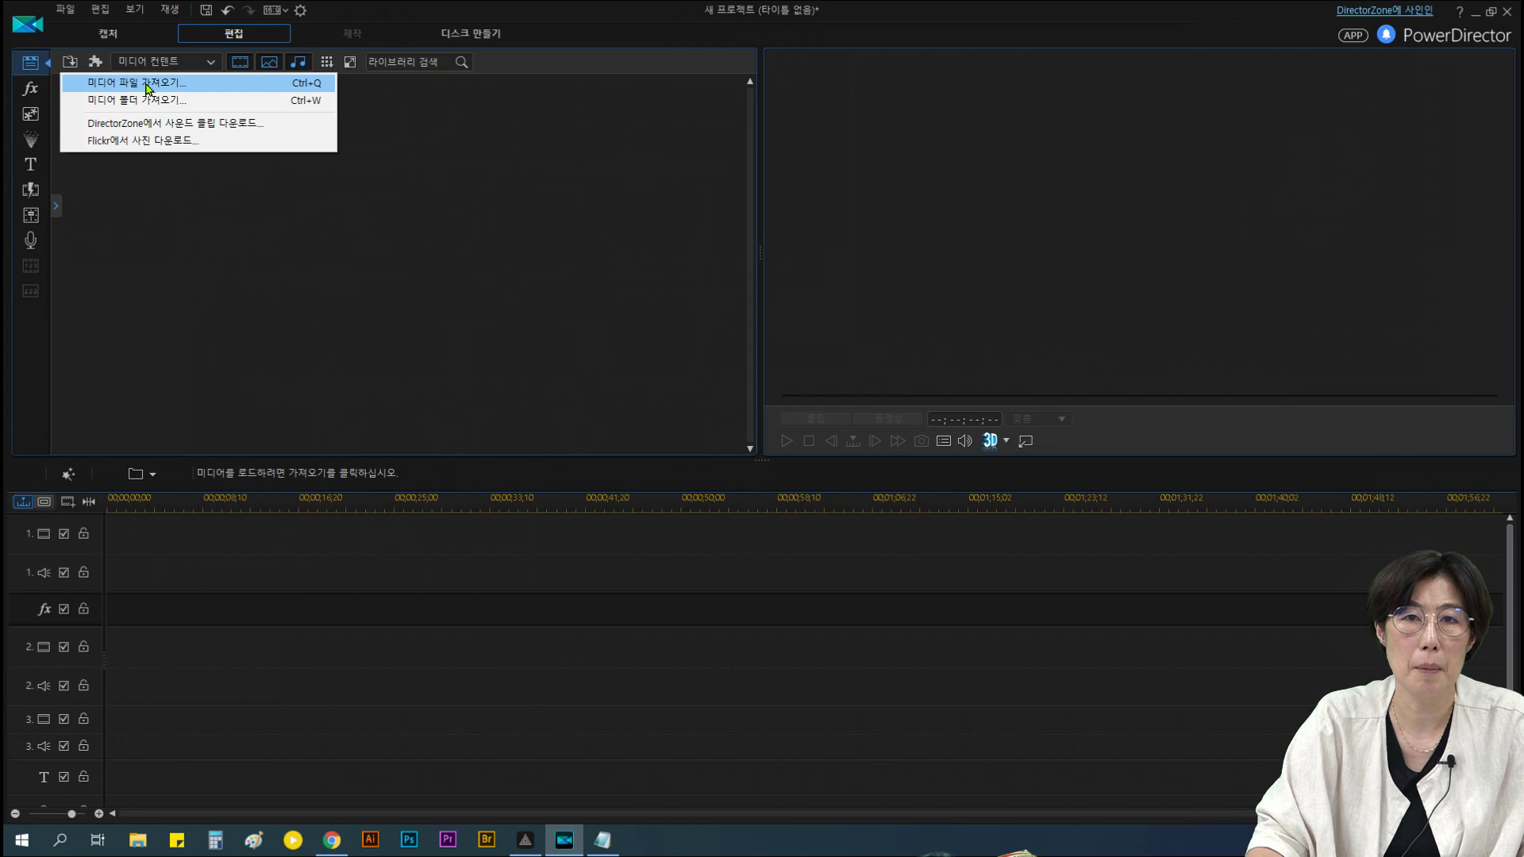
{"action": "left_click", "coordinate": [149, 84]}
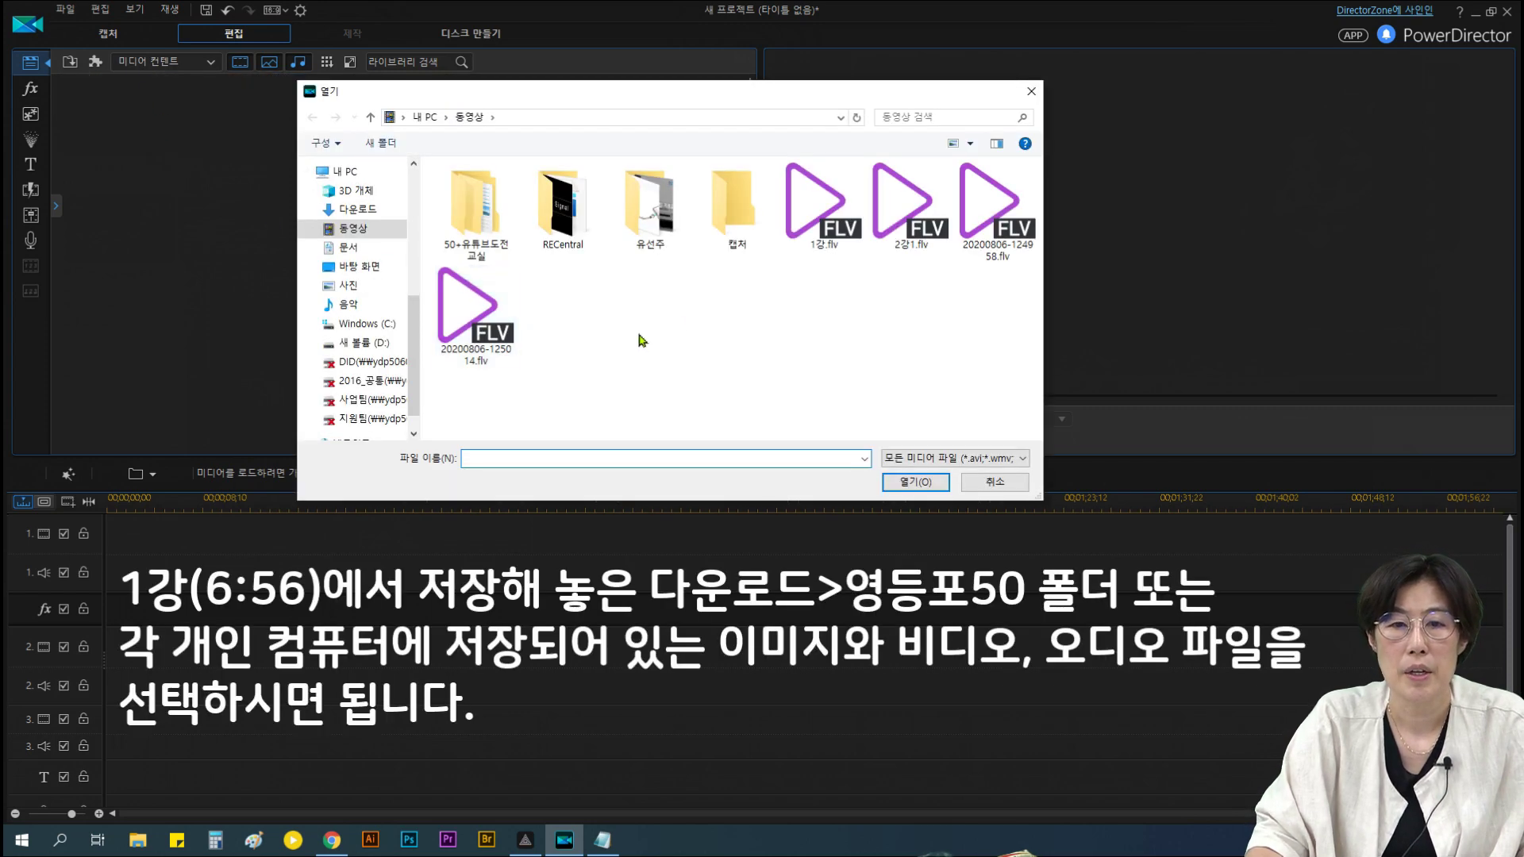
{"action": "left_click", "coordinate": [360, 211]}
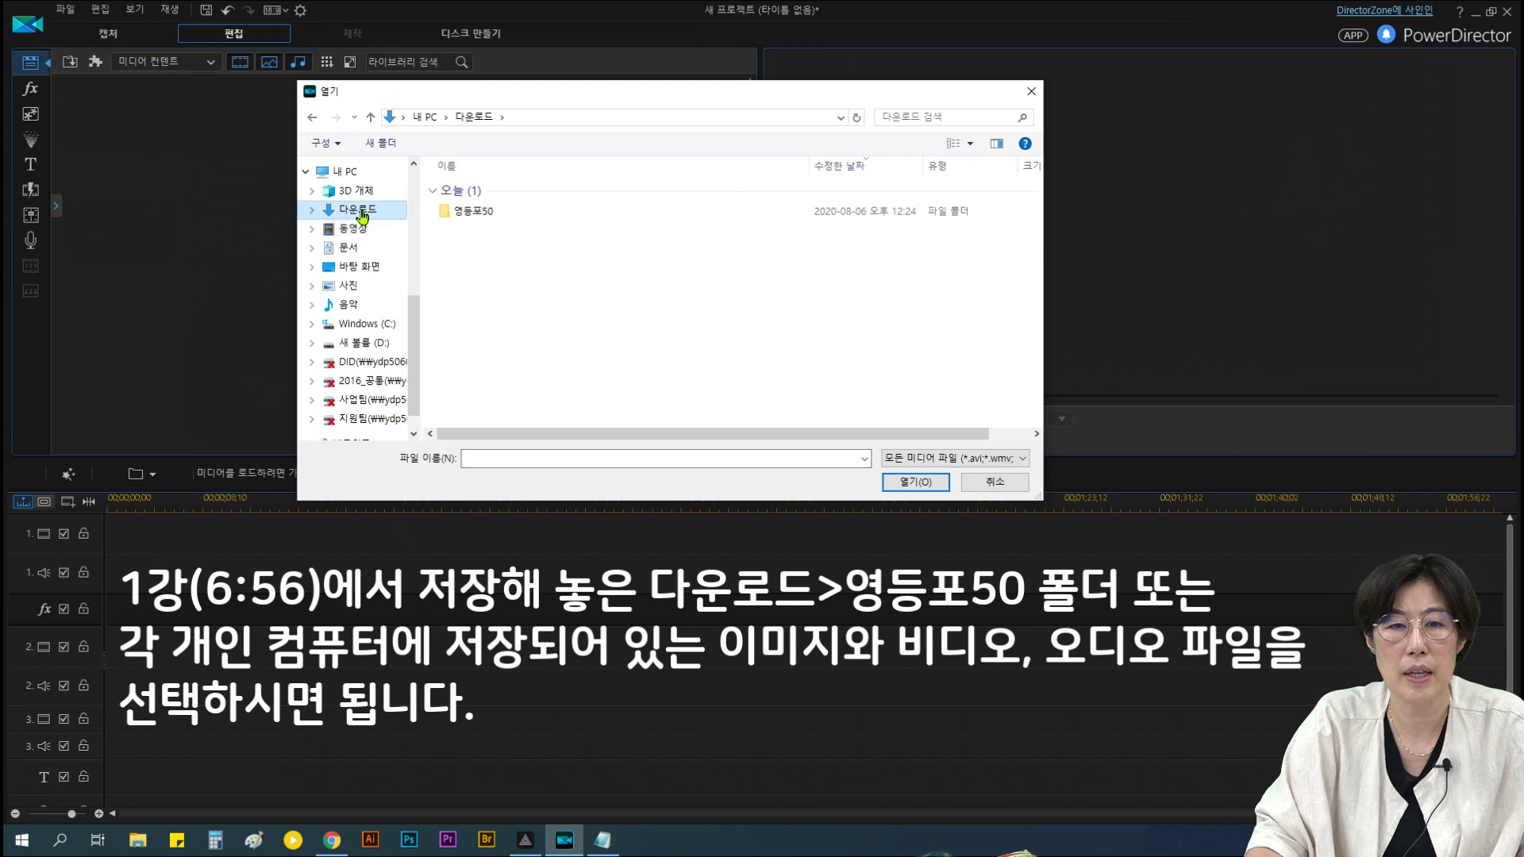
{"action": "double_click", "coordinate": [470, 212]}
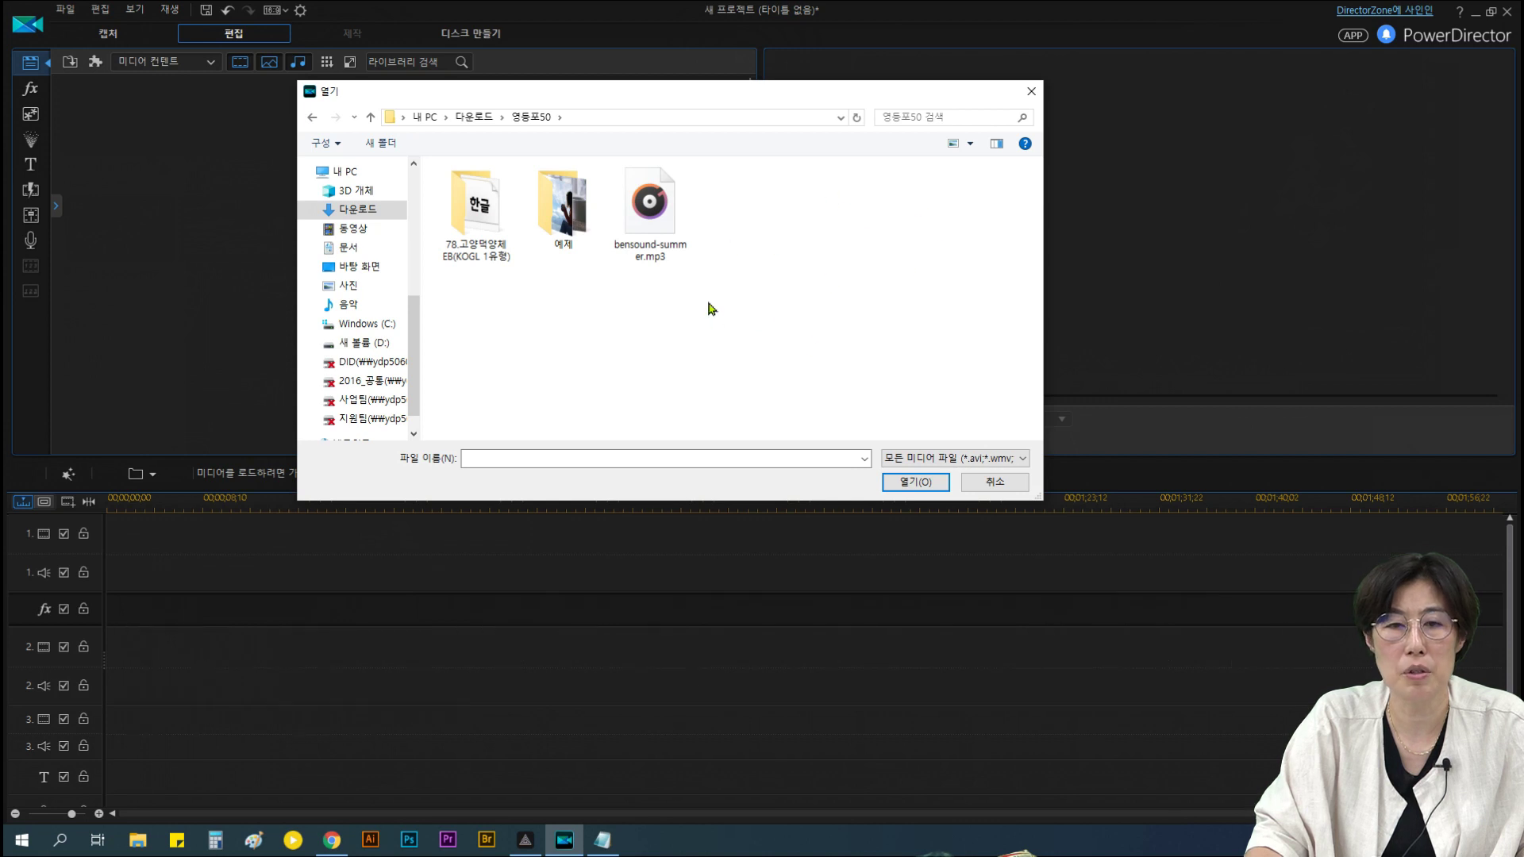
{"action": "double_click", "coordinate": [578, 225]}
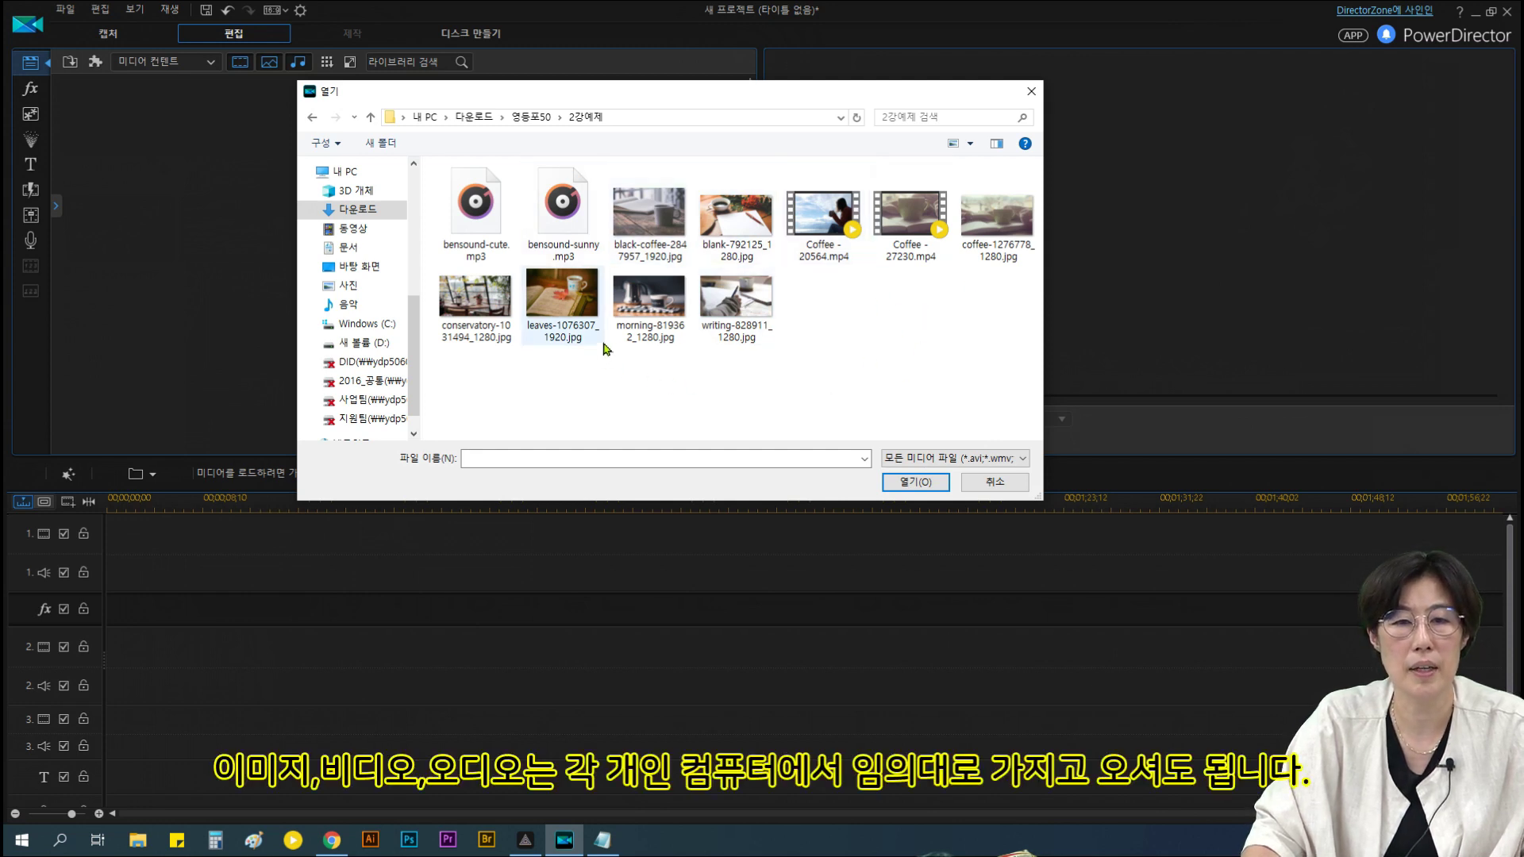
{"action": "key", "text": "ctrl+a"}
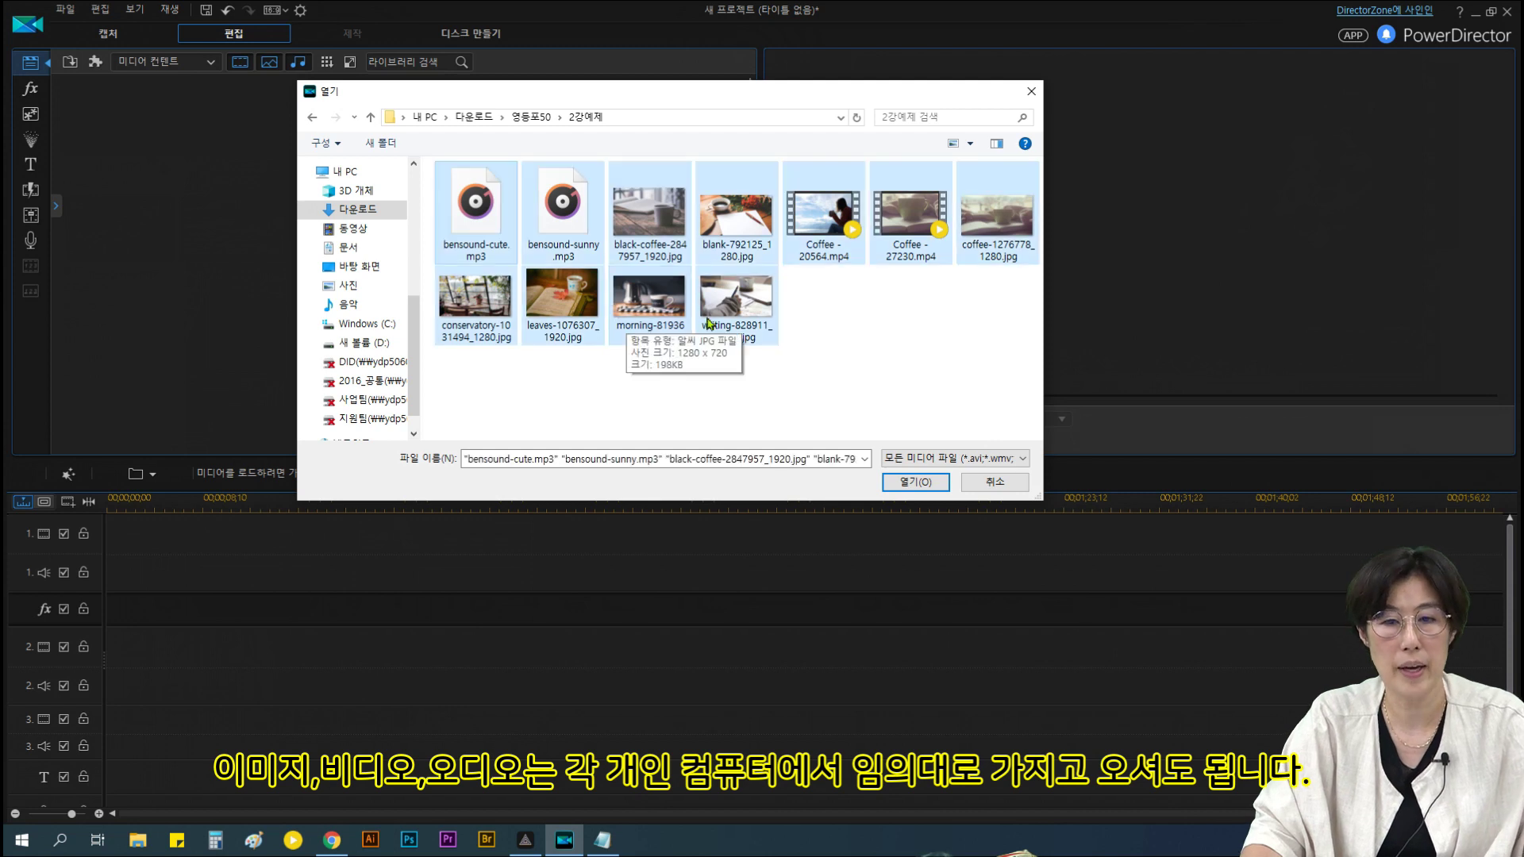
{"action": "left_click", "coordinate": [929, 487]}
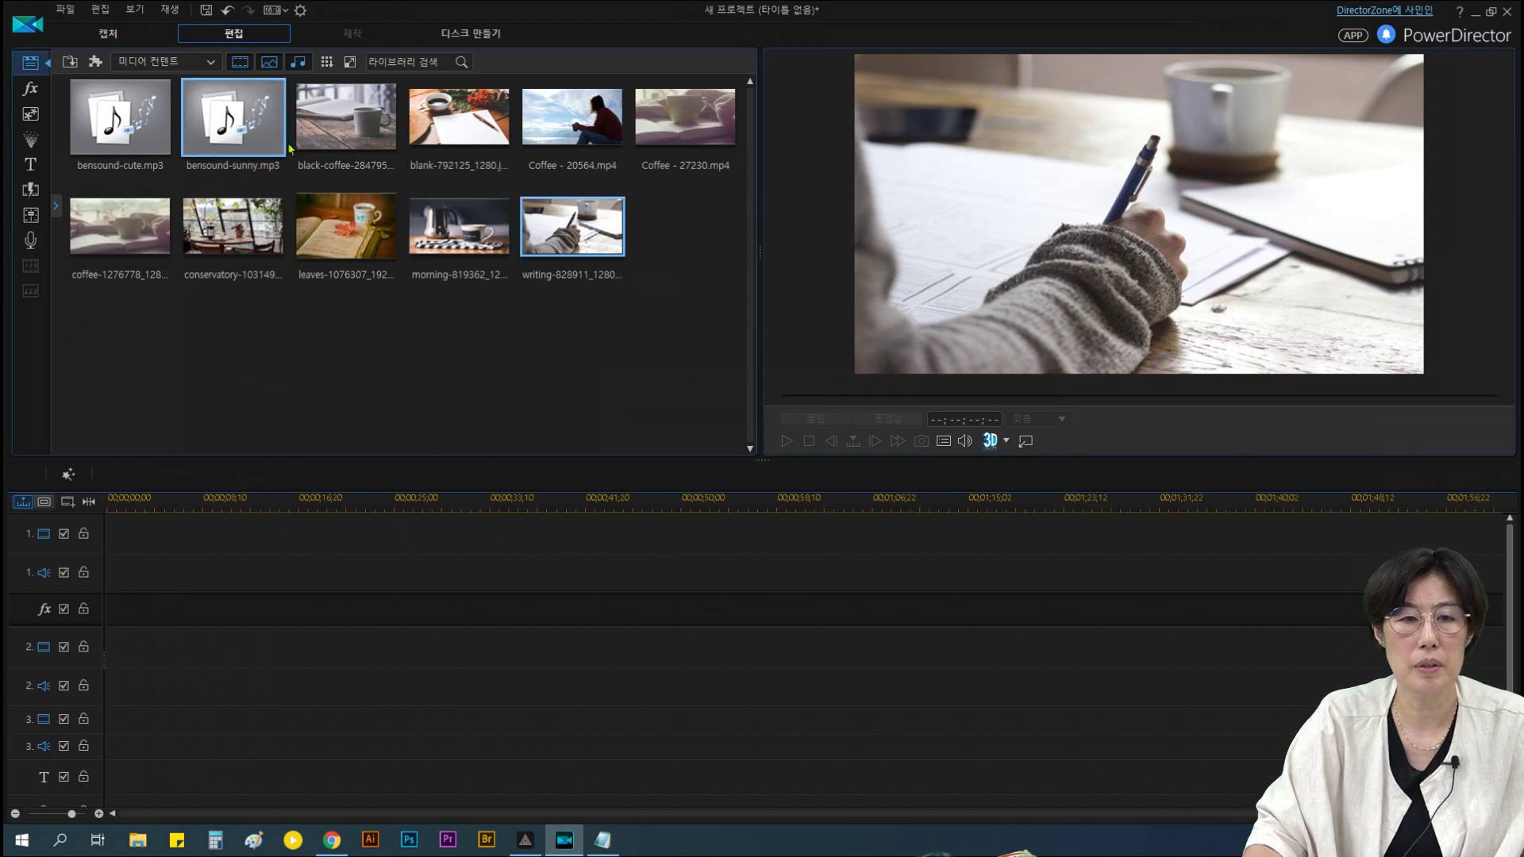
{"action": "left_click", "coordinate": [72, 62]}
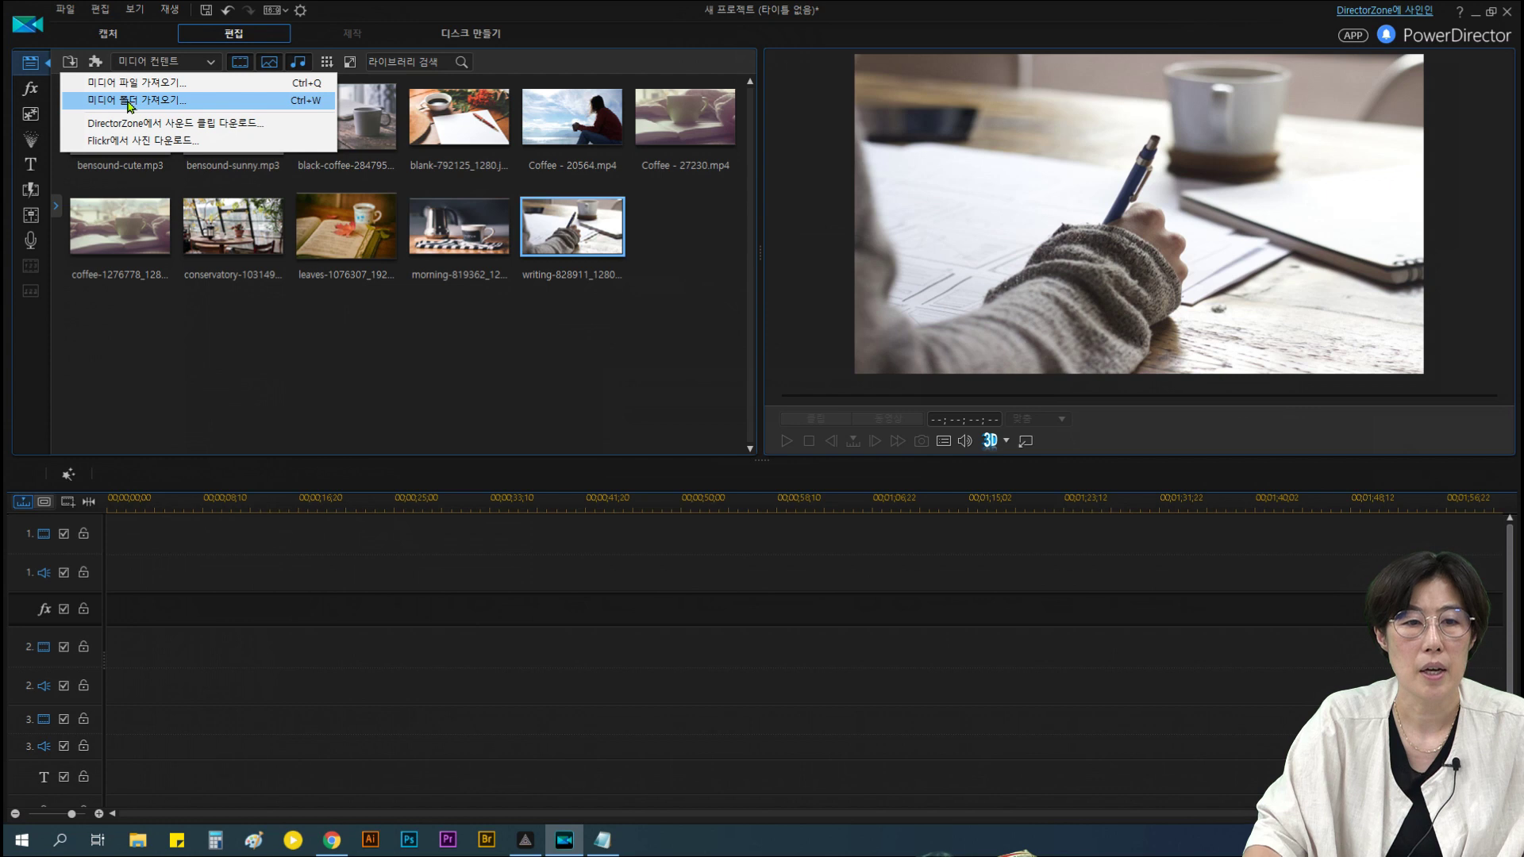
{"action": "left_click", "coordinate": [130, 101]}
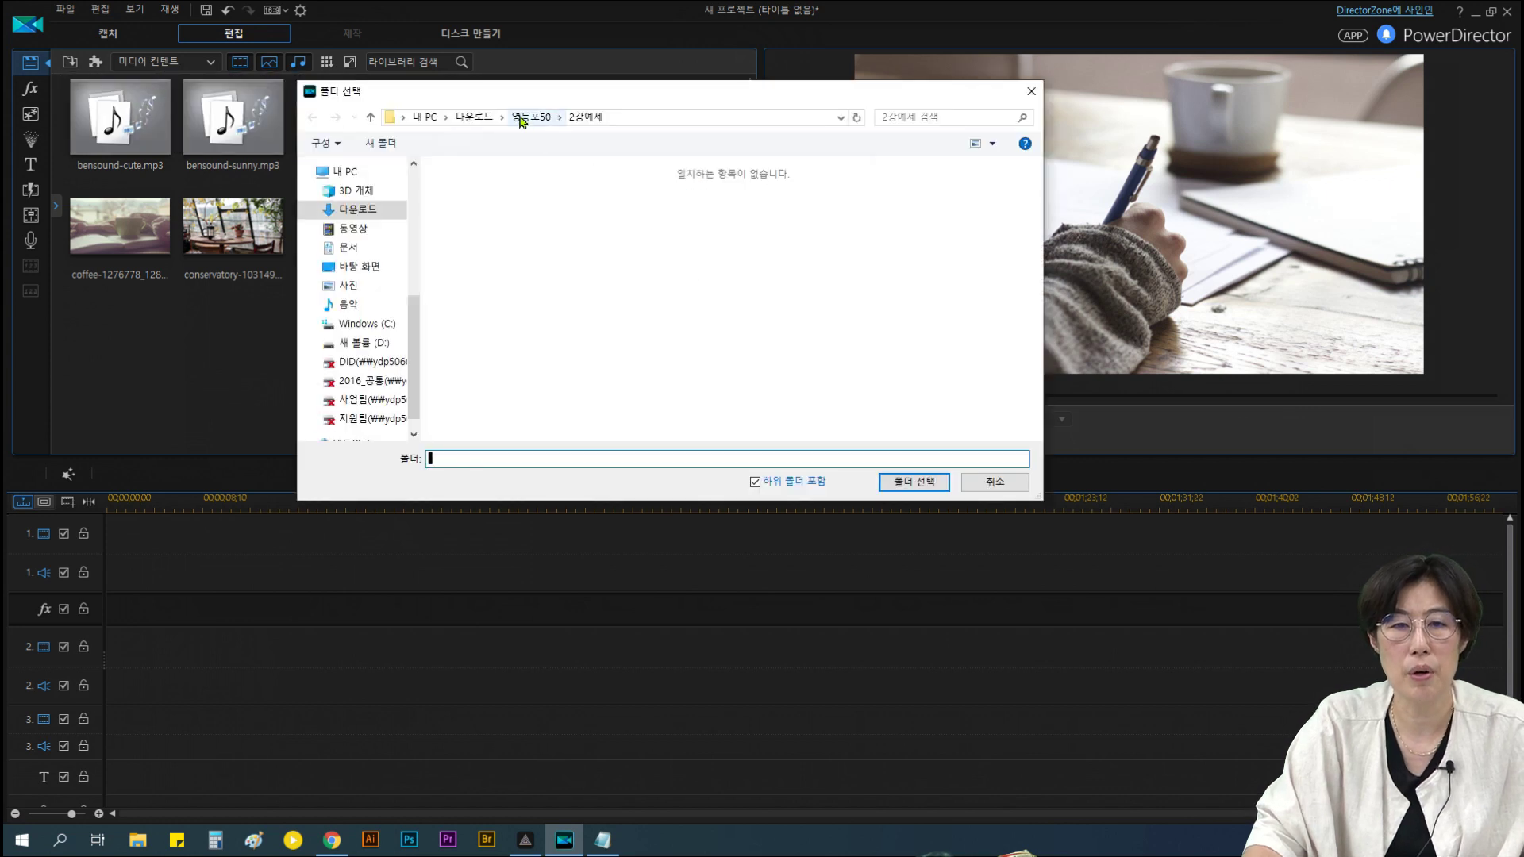
{"action": "left_click", "coordinate": [488, 219]}
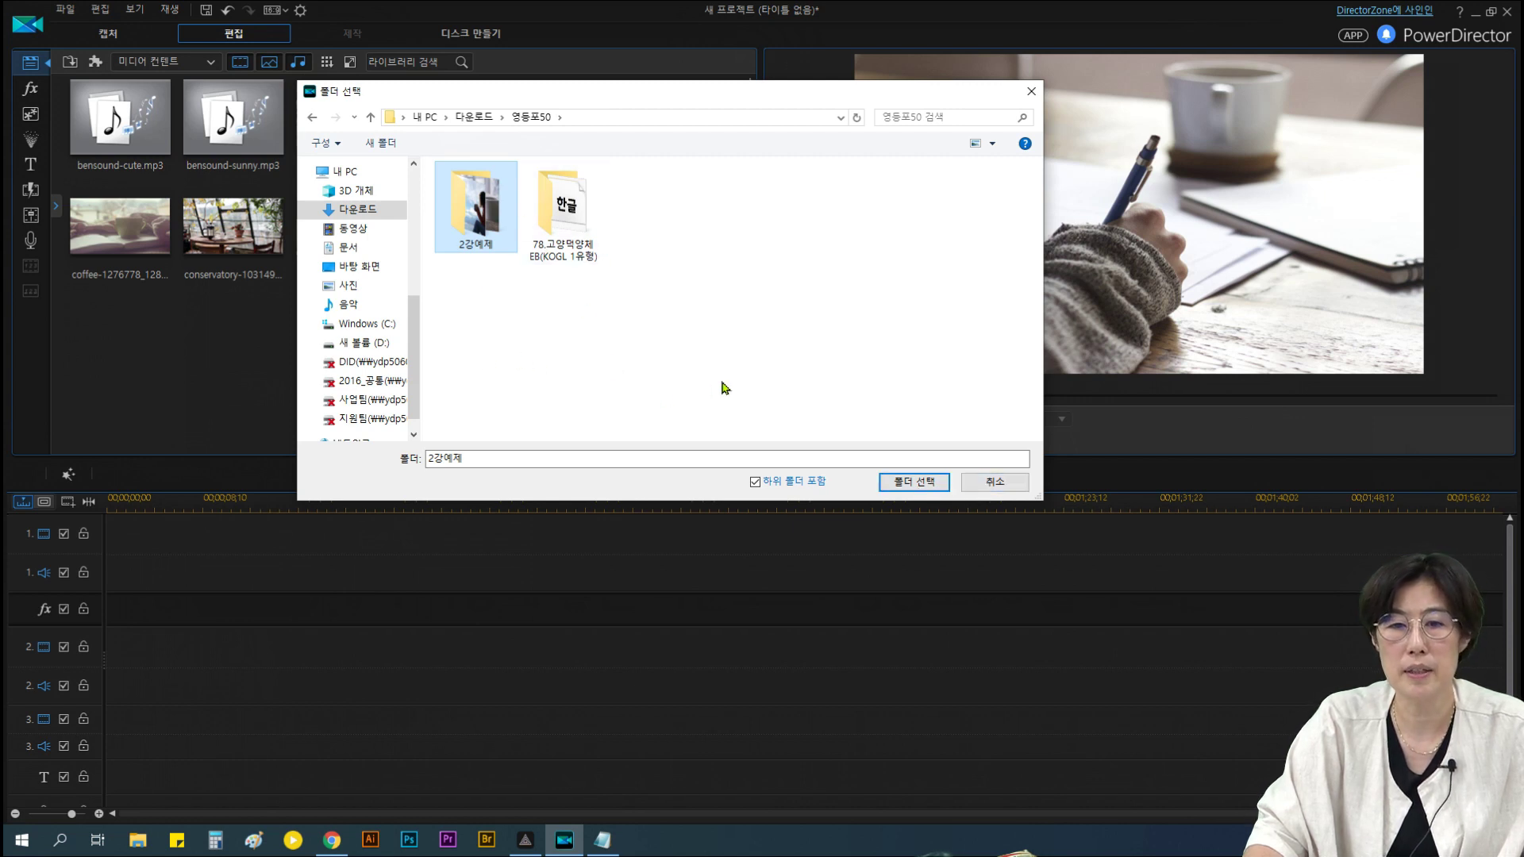
{"action": "left_click_drag", "start_coordinate": [977, 492], "coordinate": [665, 319]}
{"action": "left_click", "coordinate": [981, 492]}
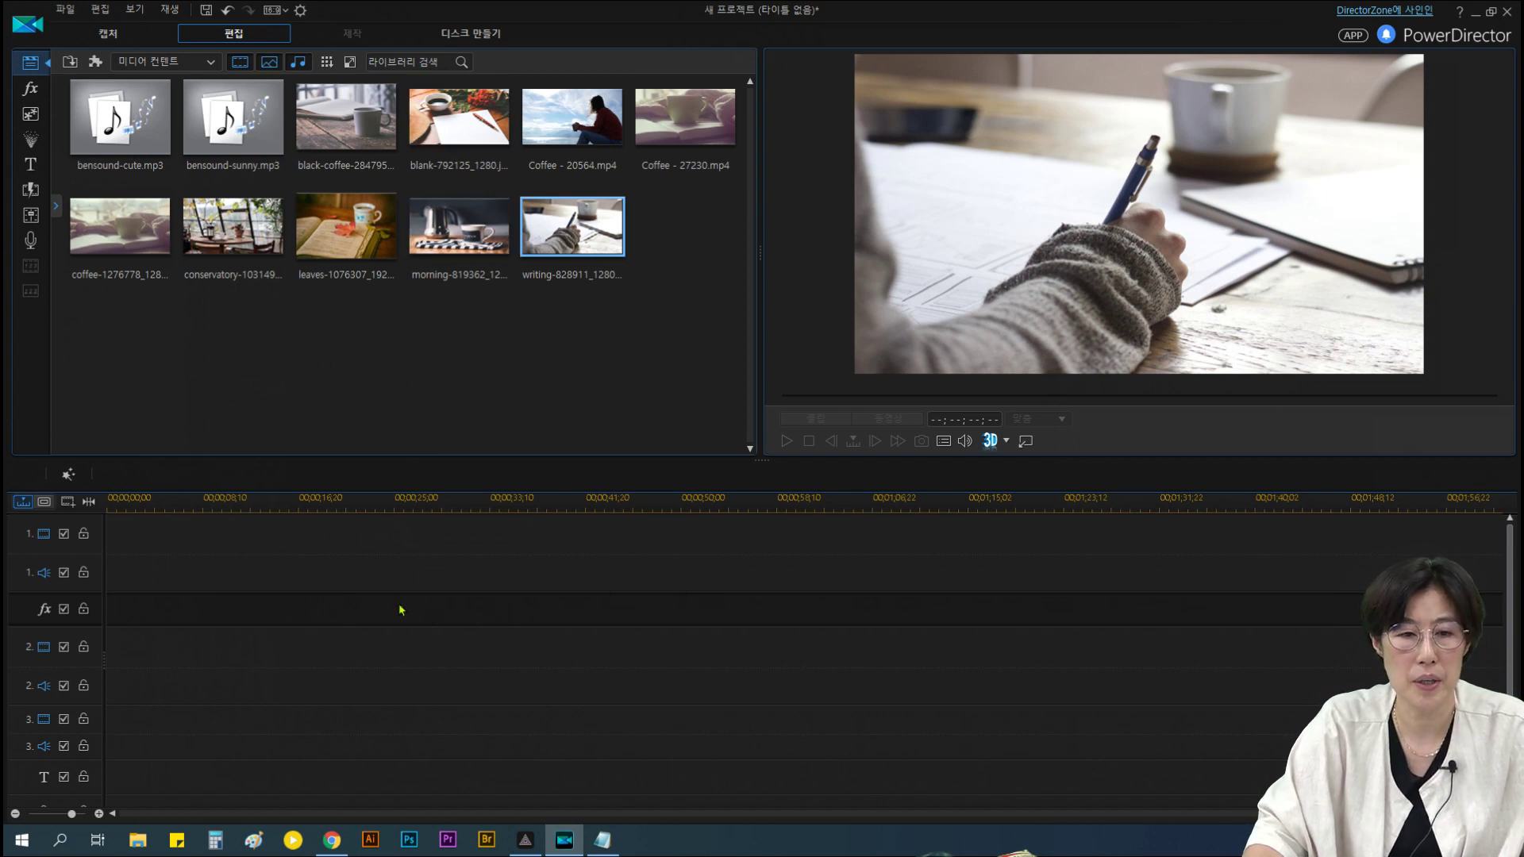
Add the 레이더 title template at the start of video track 1
{"action": "left_click", "coordinate": [139, 541]}
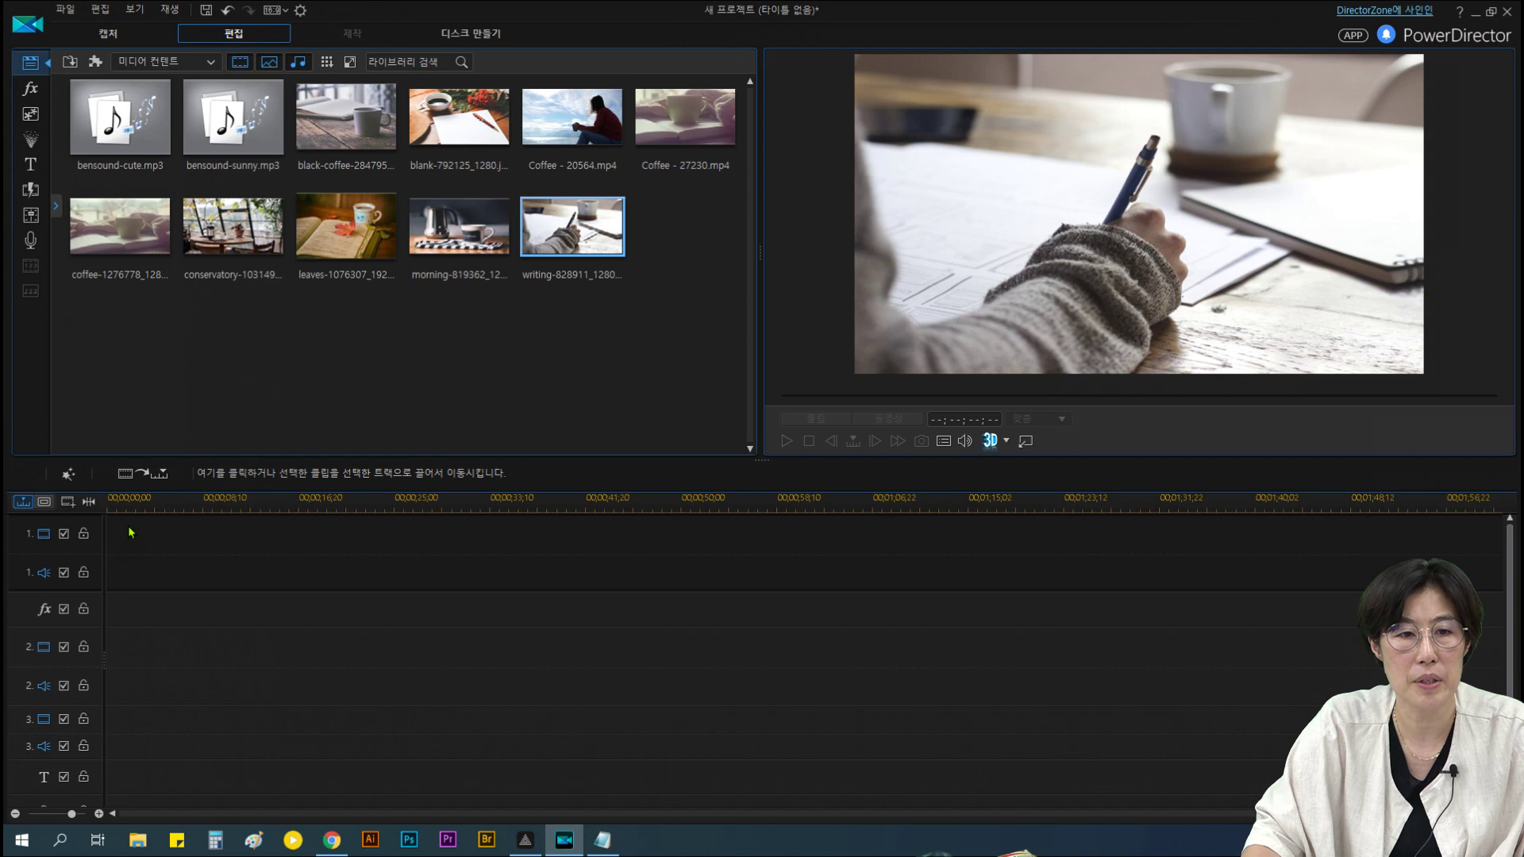
{"action": "left_click", "coordinate": [38, 166]}
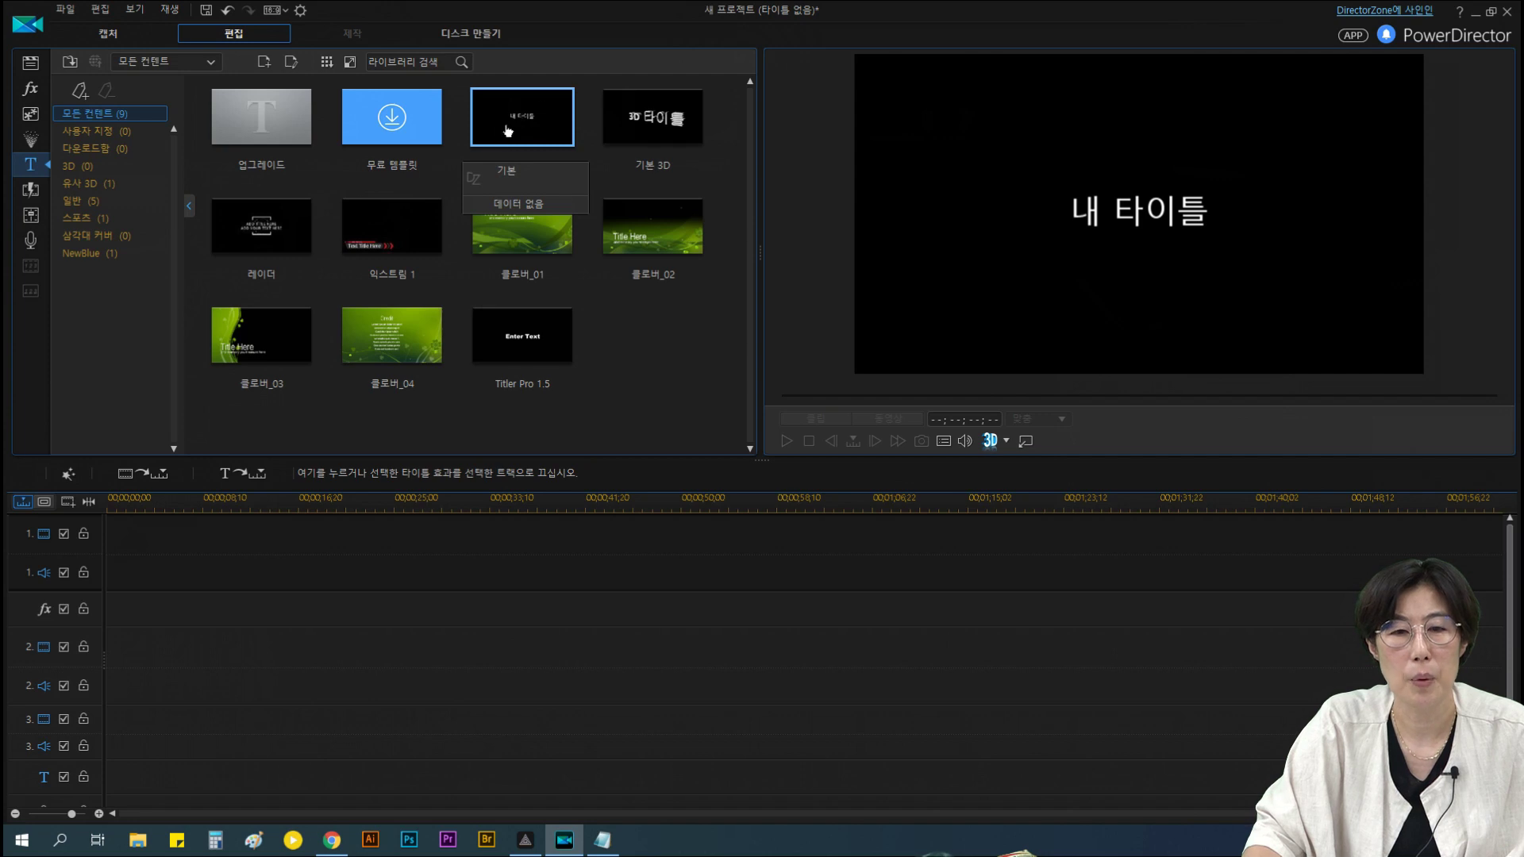
{"action": "left_click", "coordinate": [267, 232]}
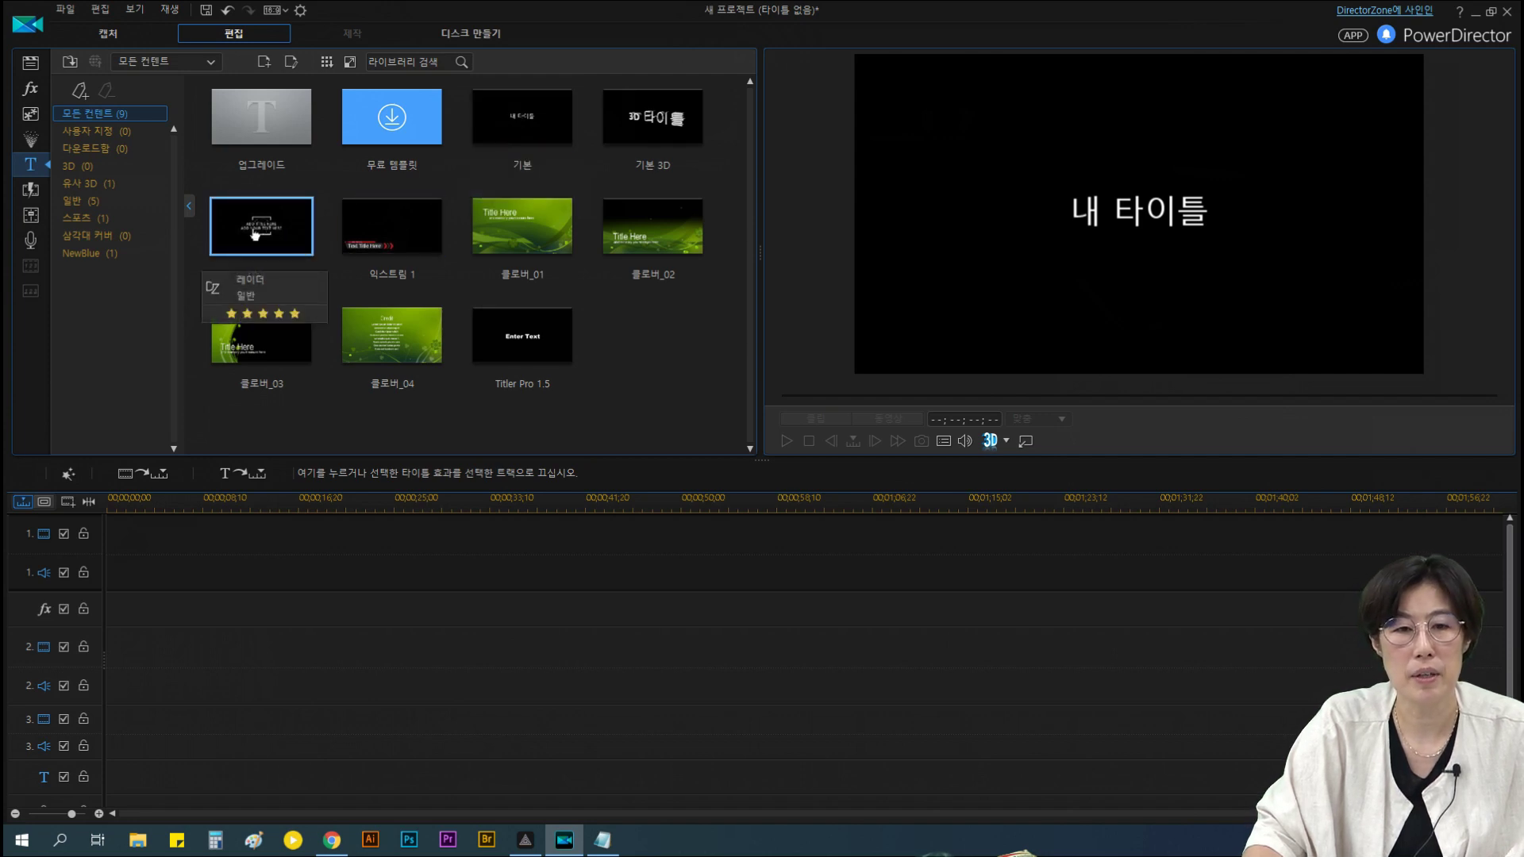
{"action": "left_click_drag", "start_coordinate": [255, 234], "coordinate": [102, 536]}
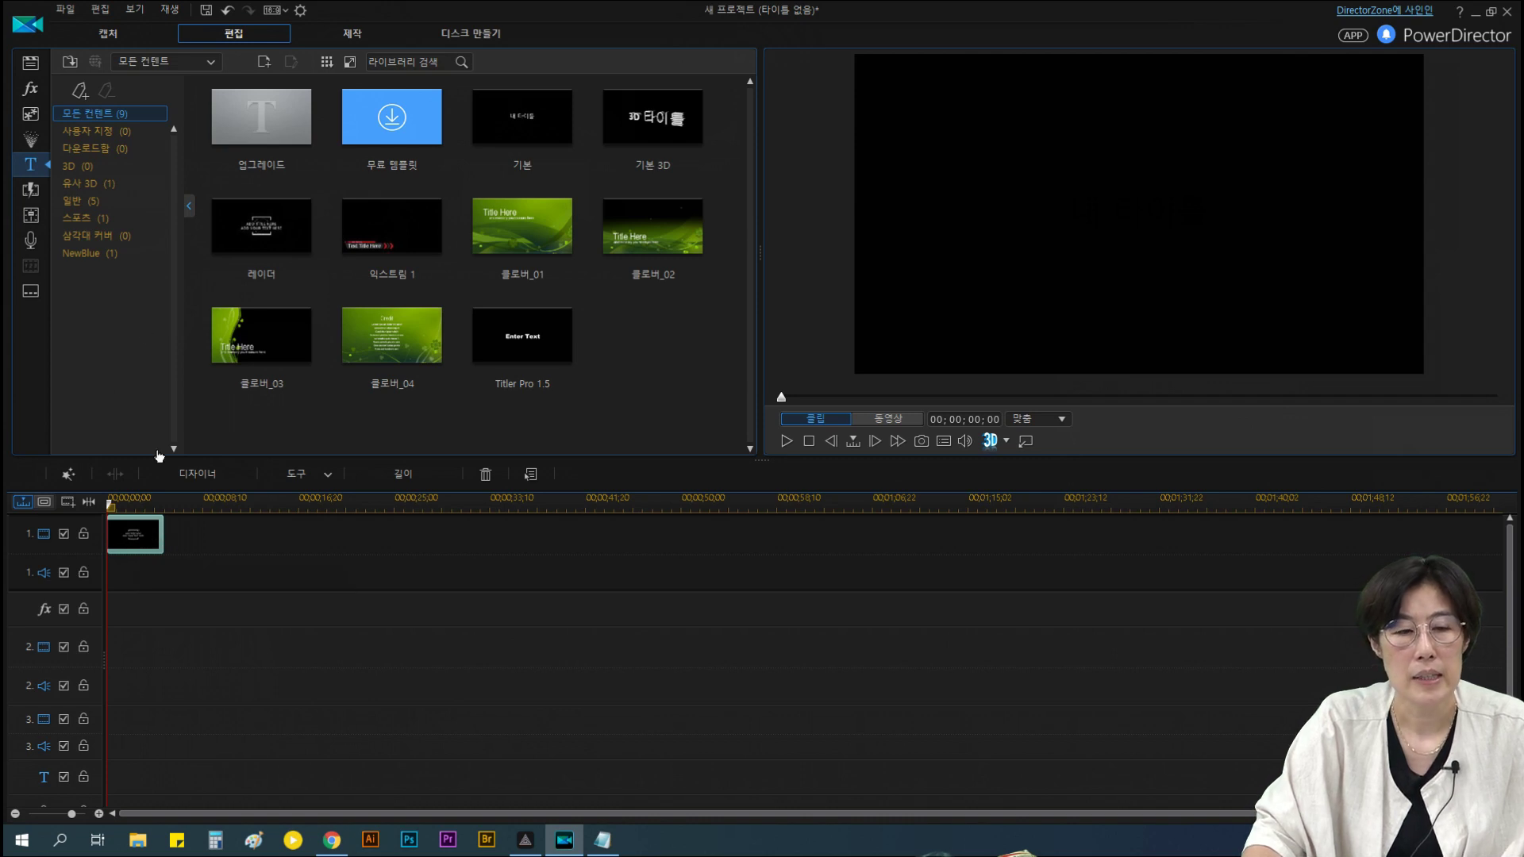
Place the Coffee - 27230.mp4 video and the blank-792125_1280.jpg image after the title on track 1
{"action": "left_click", "coordinate": [35, 66]}
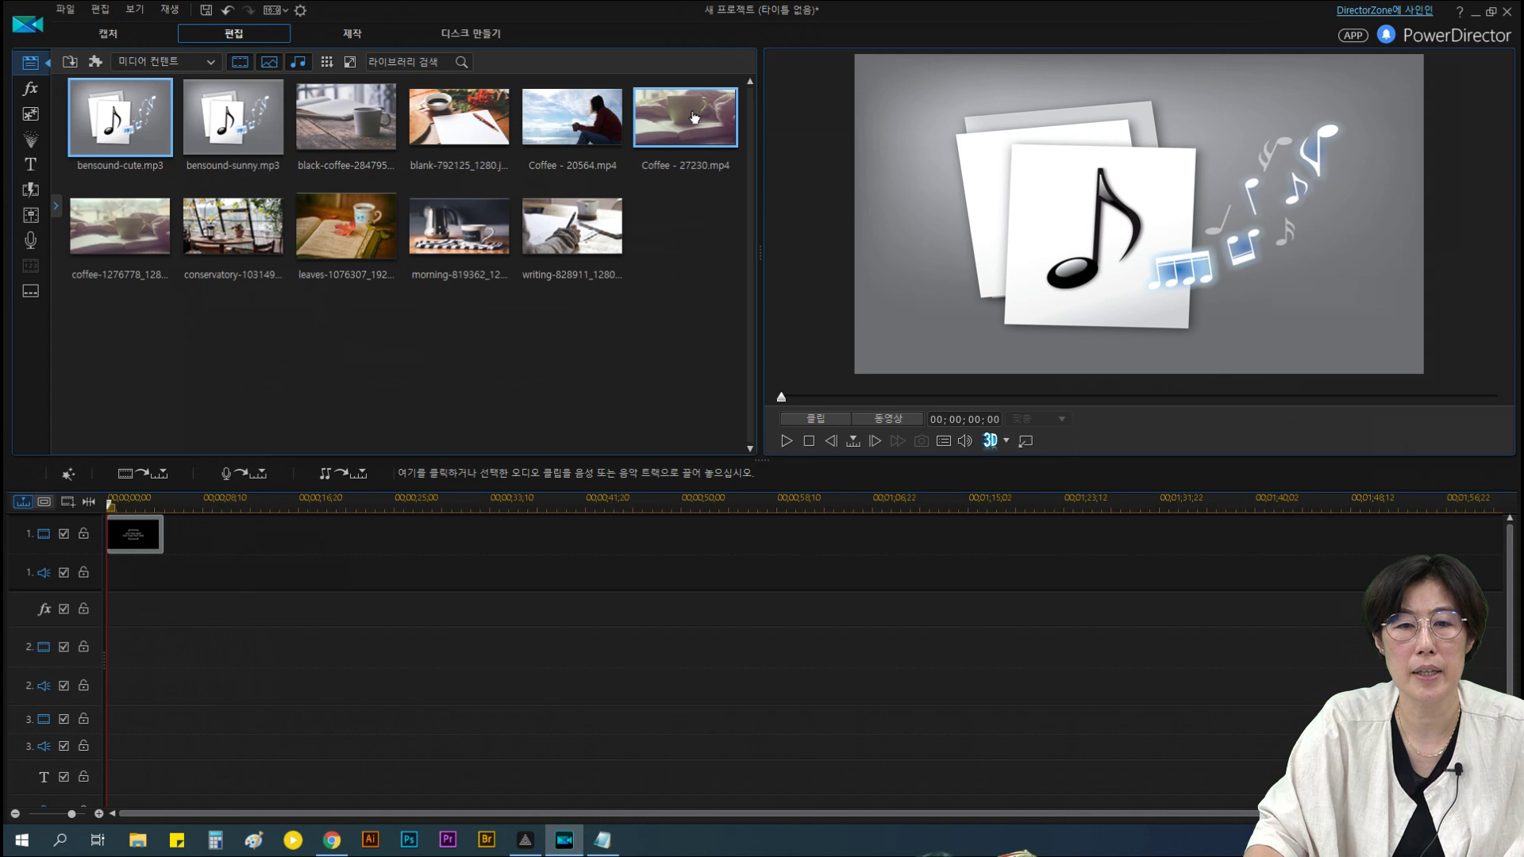
{"action": "left_click_drag", "start_coordinate": [693, 117], "coordinate": [167, 527]}
{"action": "left_click_drag", "start_coordinate": [459, 119], "coordinate": [393, 544]}
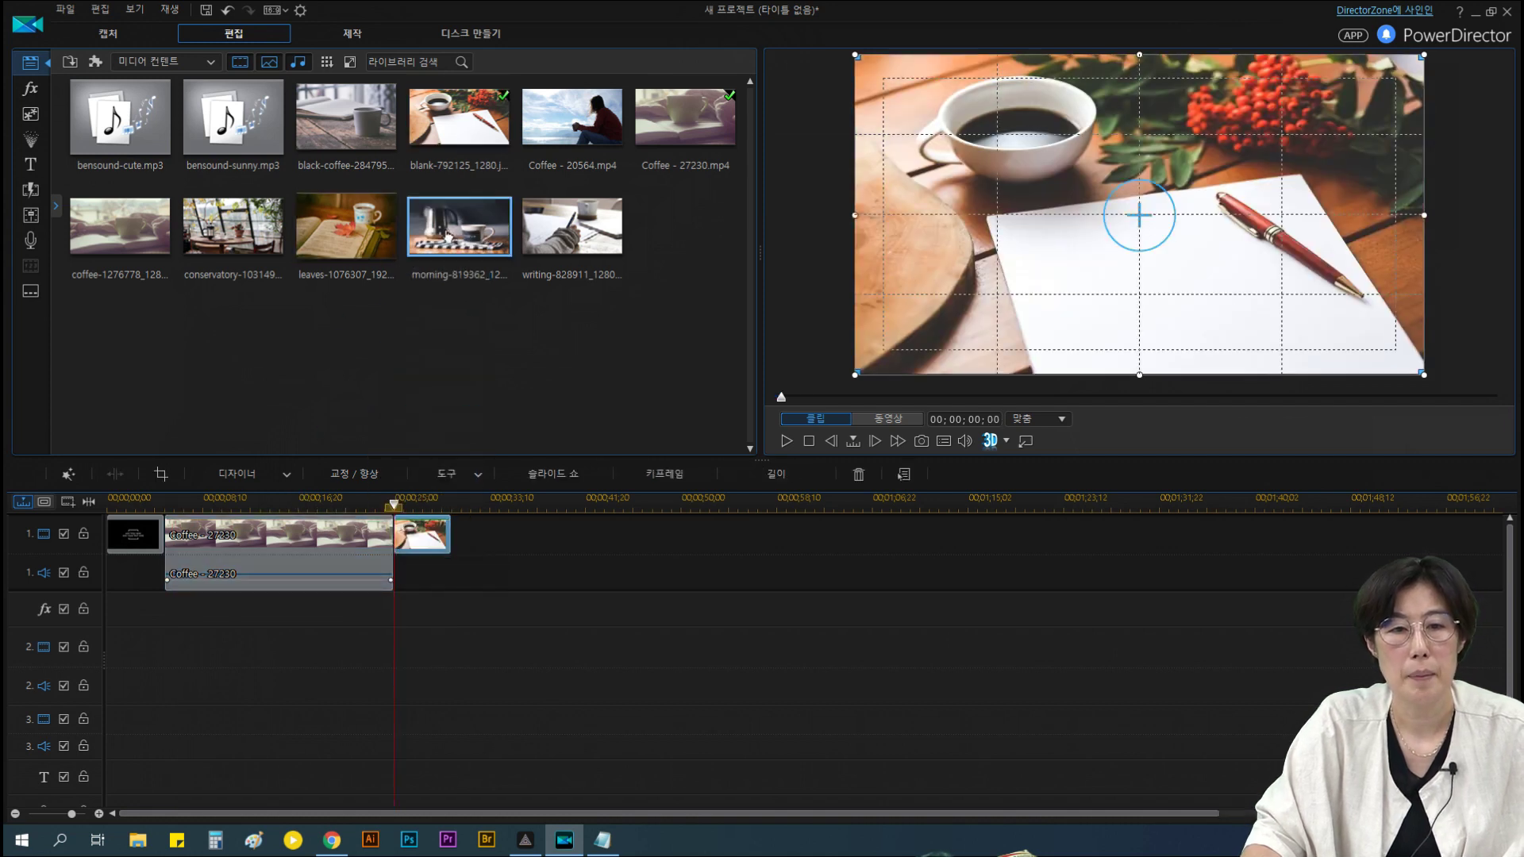
Add the conservatory, leaves, morning and writing images together after the blank-792125 clip on track 1
{"action": "left_click", "coordinate": [367, 228]}
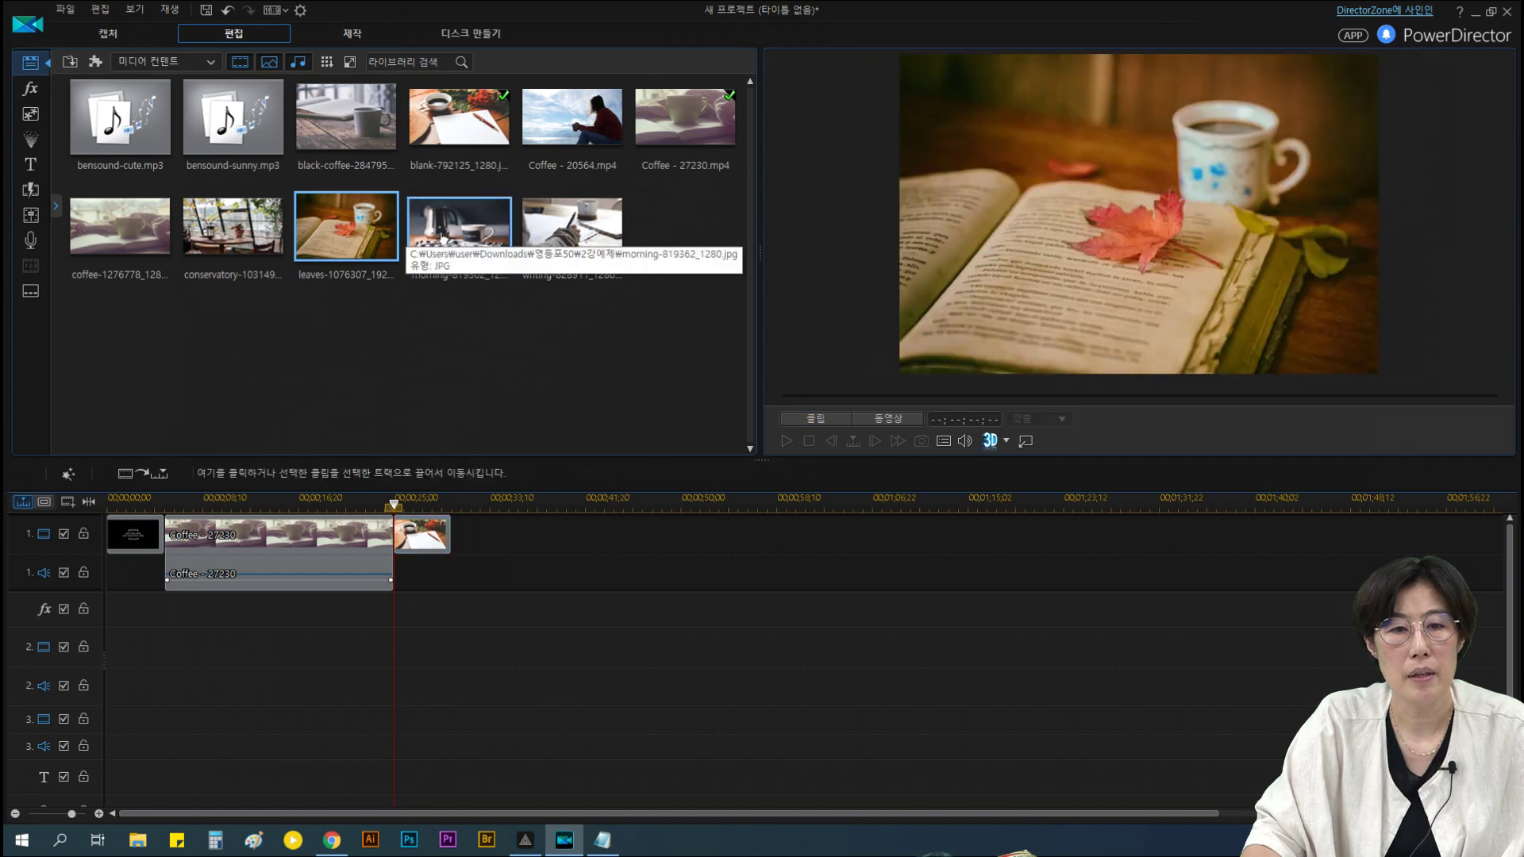
{"action": "left_click", "coordinate": [246, 245], "text": "ctrl"}
{"action": "left_click", "coordinate": [571, 228], "text": "shift"}
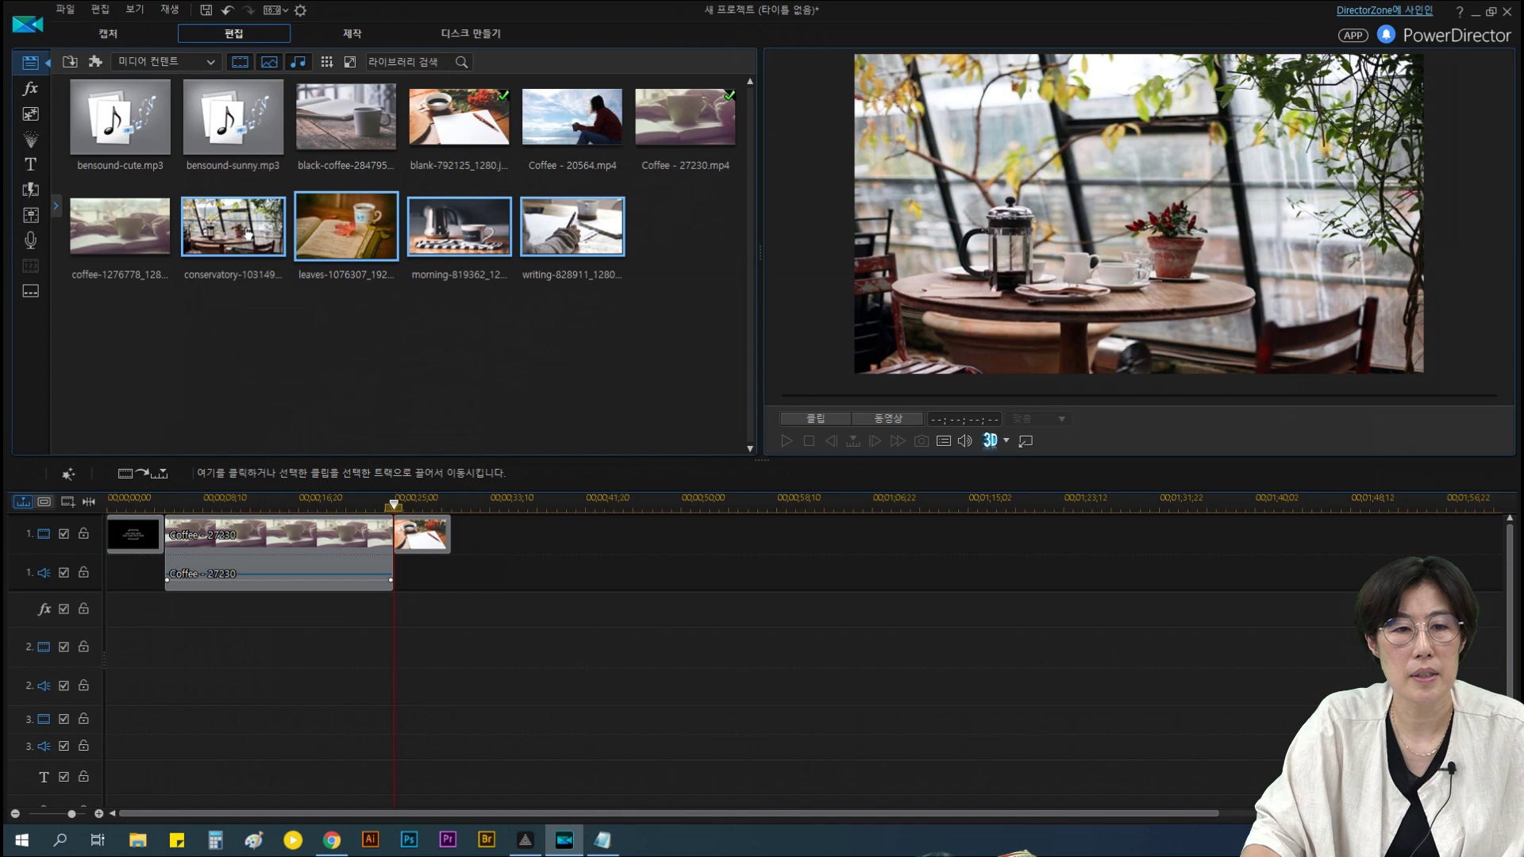
{"action": "left_click_drag", "start_coordinate": [214, 230], "coordinate": [452, 531]}
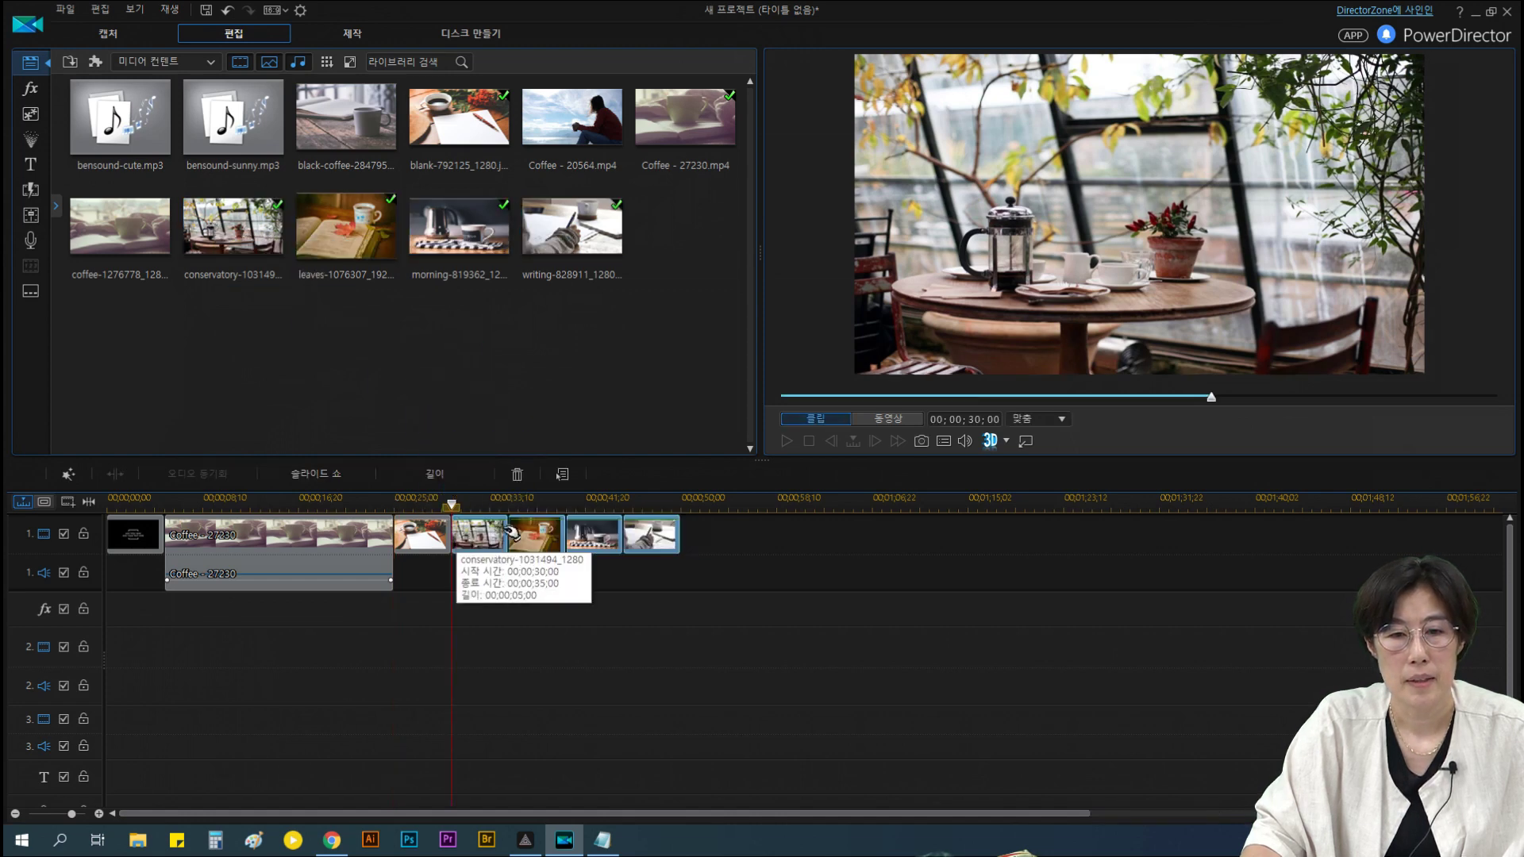
Examine the title and image clips on track 1 one by one in the preview, checking how each fills the frame
{"action": "left_click", "coordinate": [552, 532]}
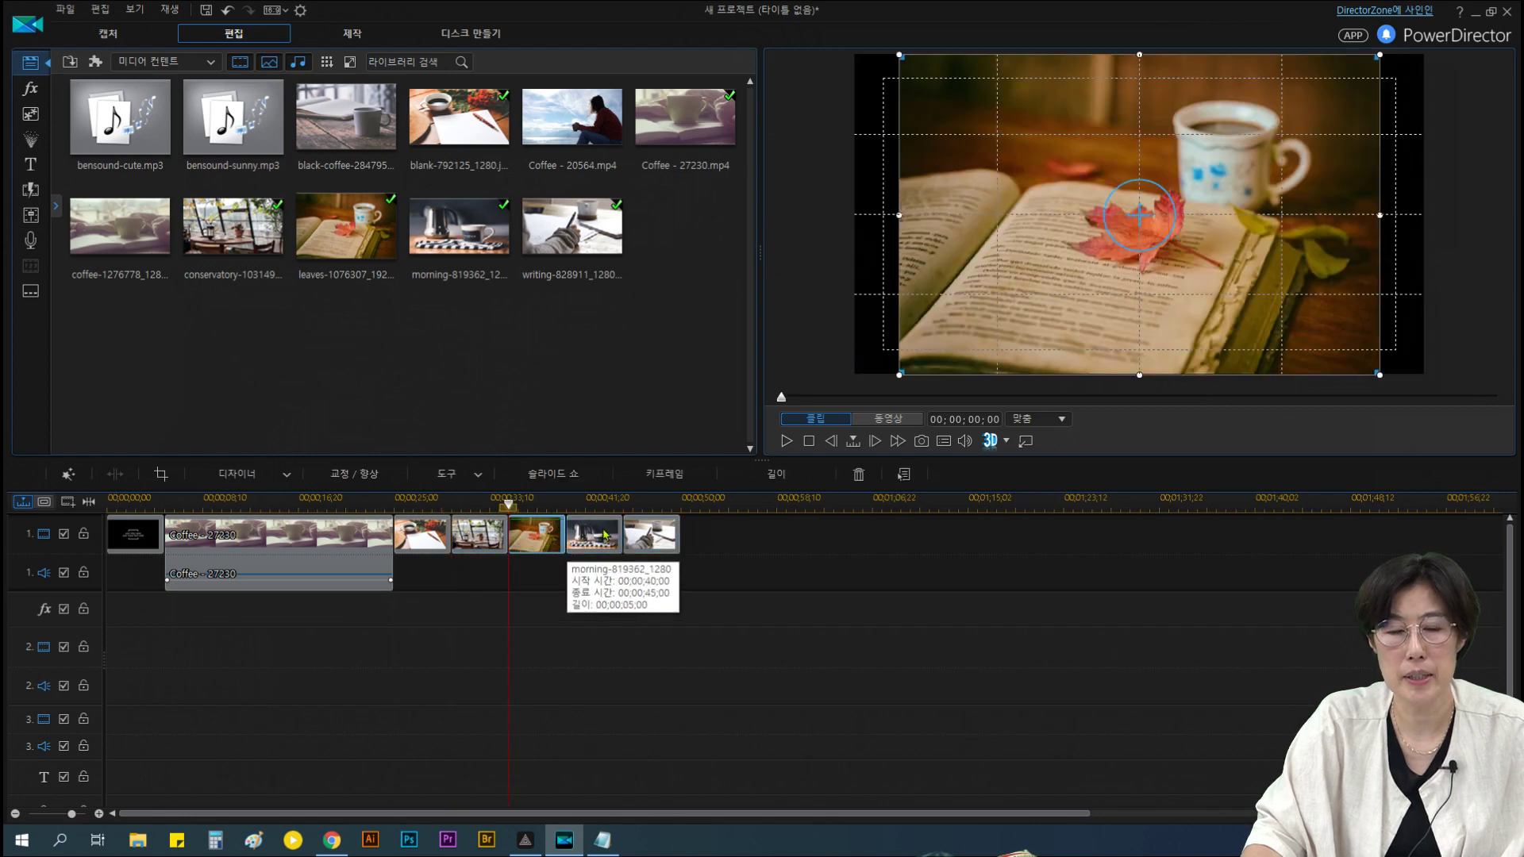
{"action": "left_click", "coordinate": [604, 534]}
{"action": "left_click", "coordinate": [652, 534]}
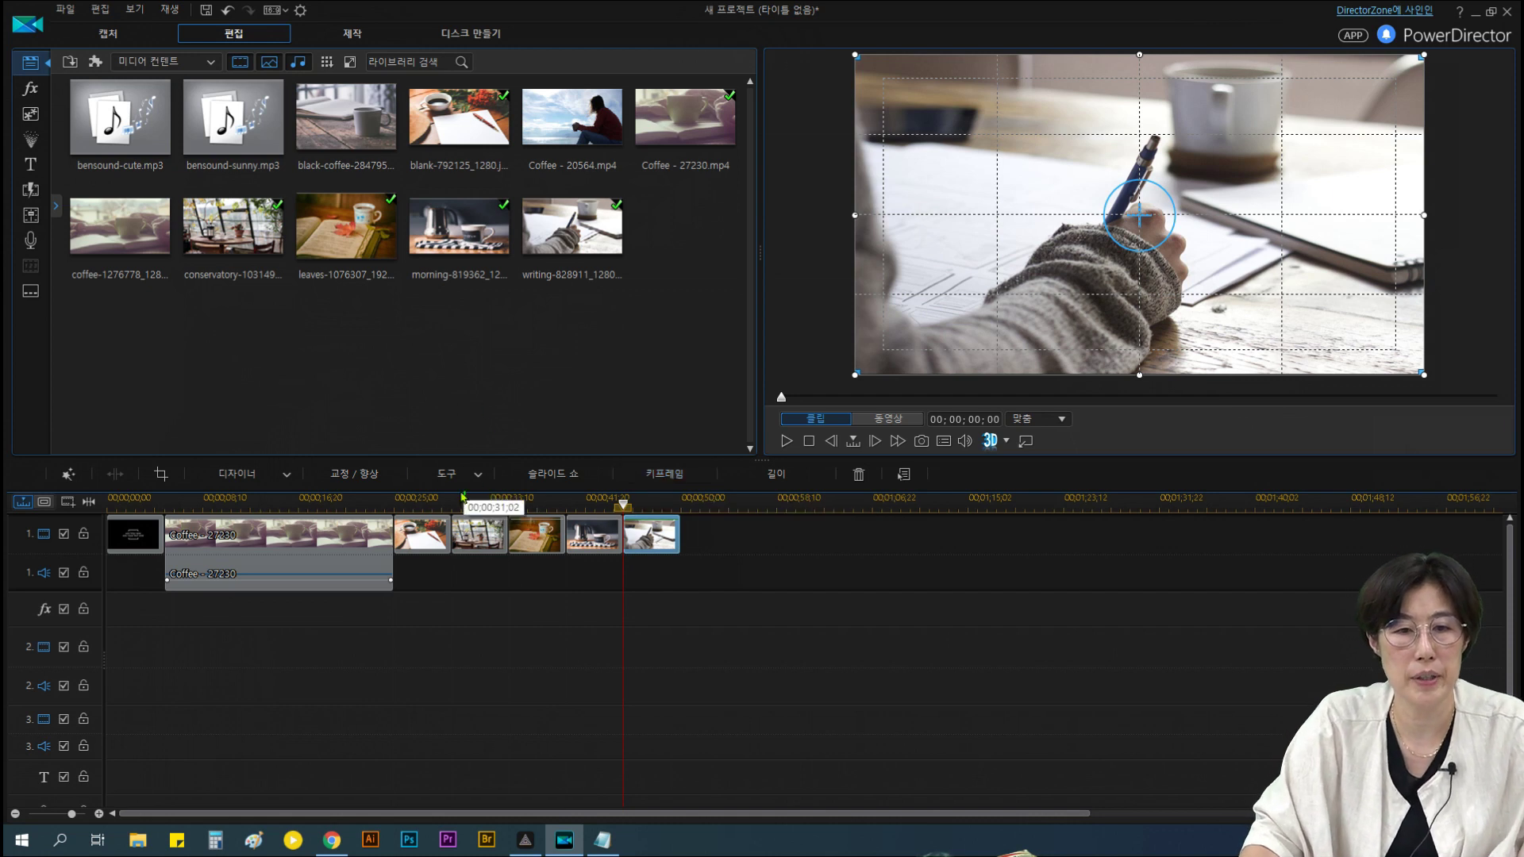
{"action": "left_click", "coordinate": [416, 534]}
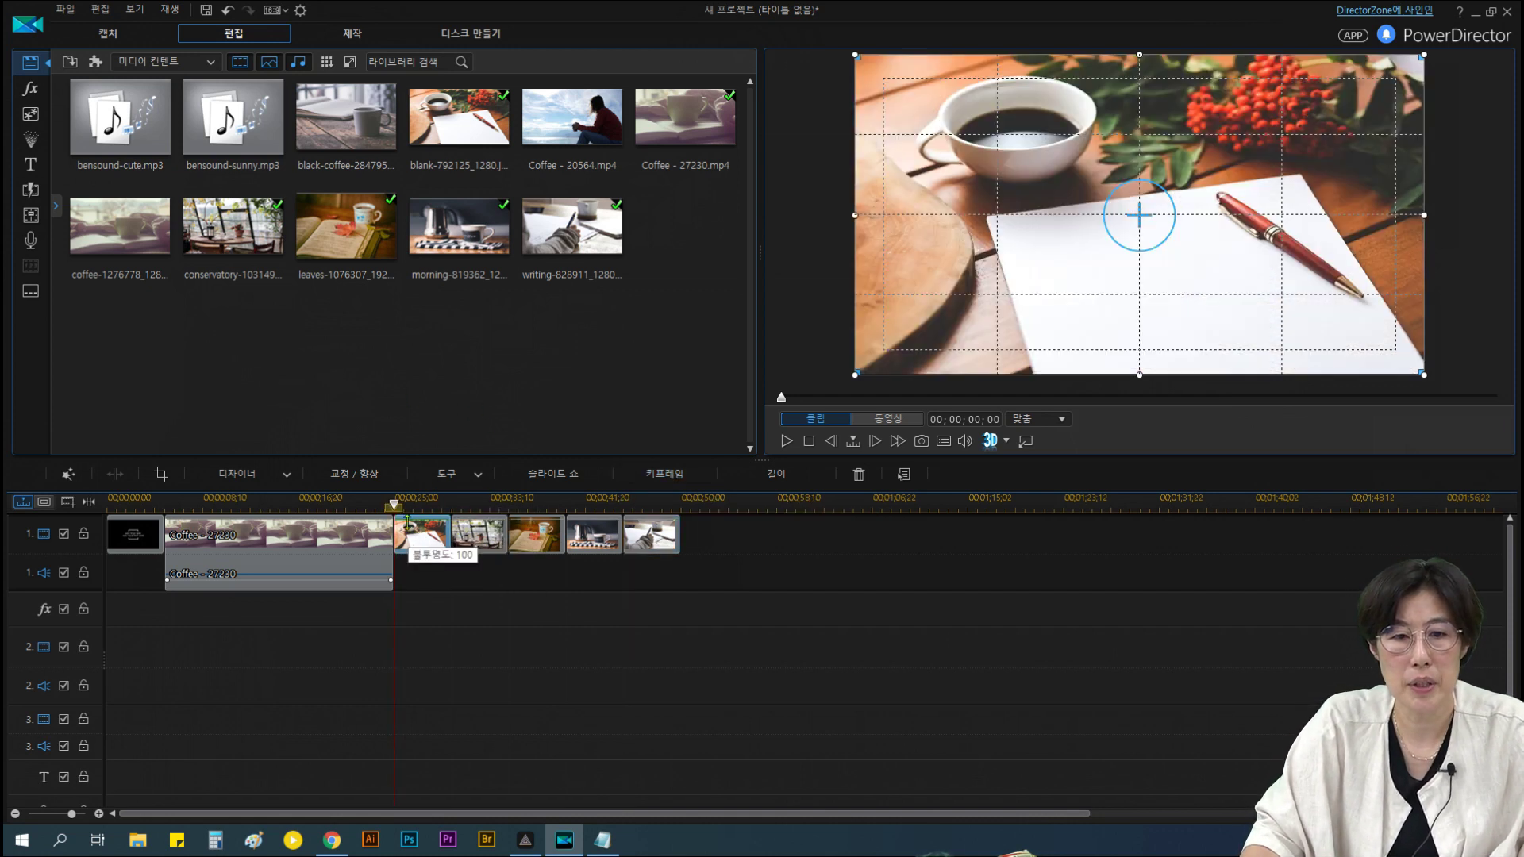
{"action": "left_click", "coordinate": [139, 541]}
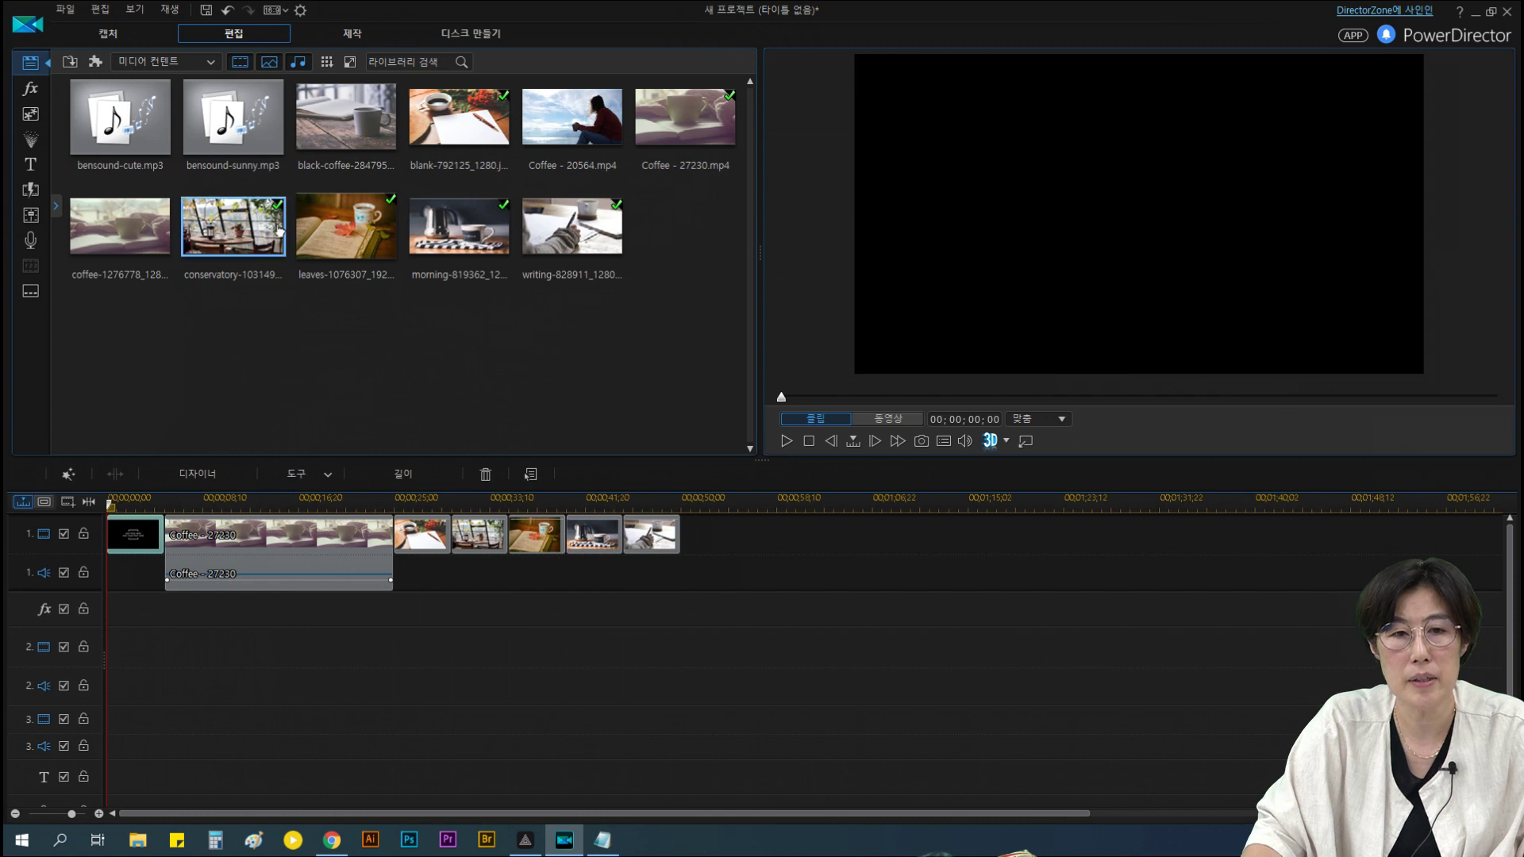
{"action": "left_click", "coordinate": [432, 538]}
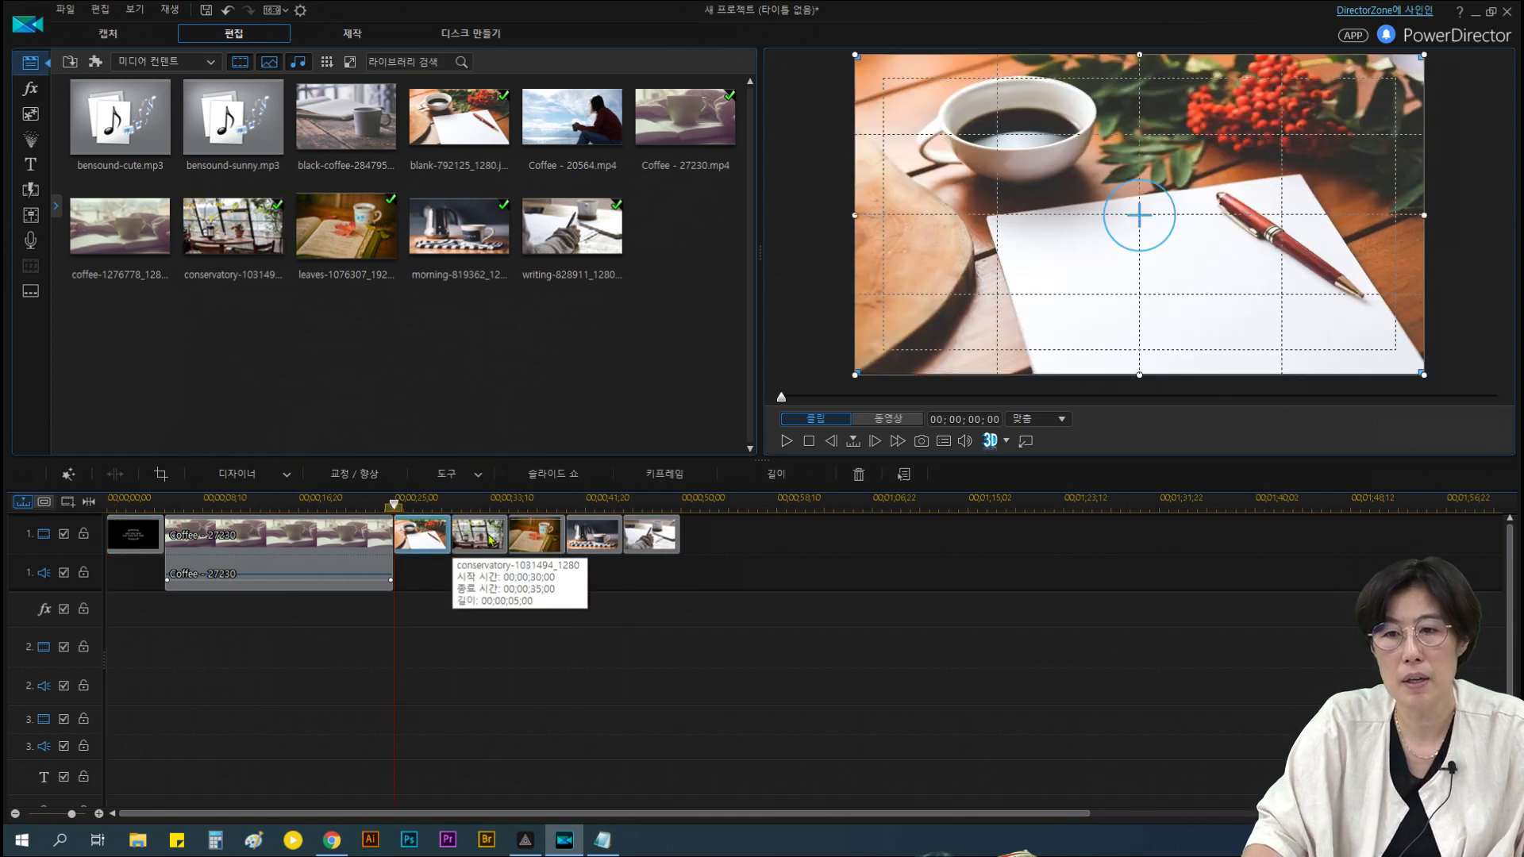
{"action": "left_click", "coordinate": [502, 542]}
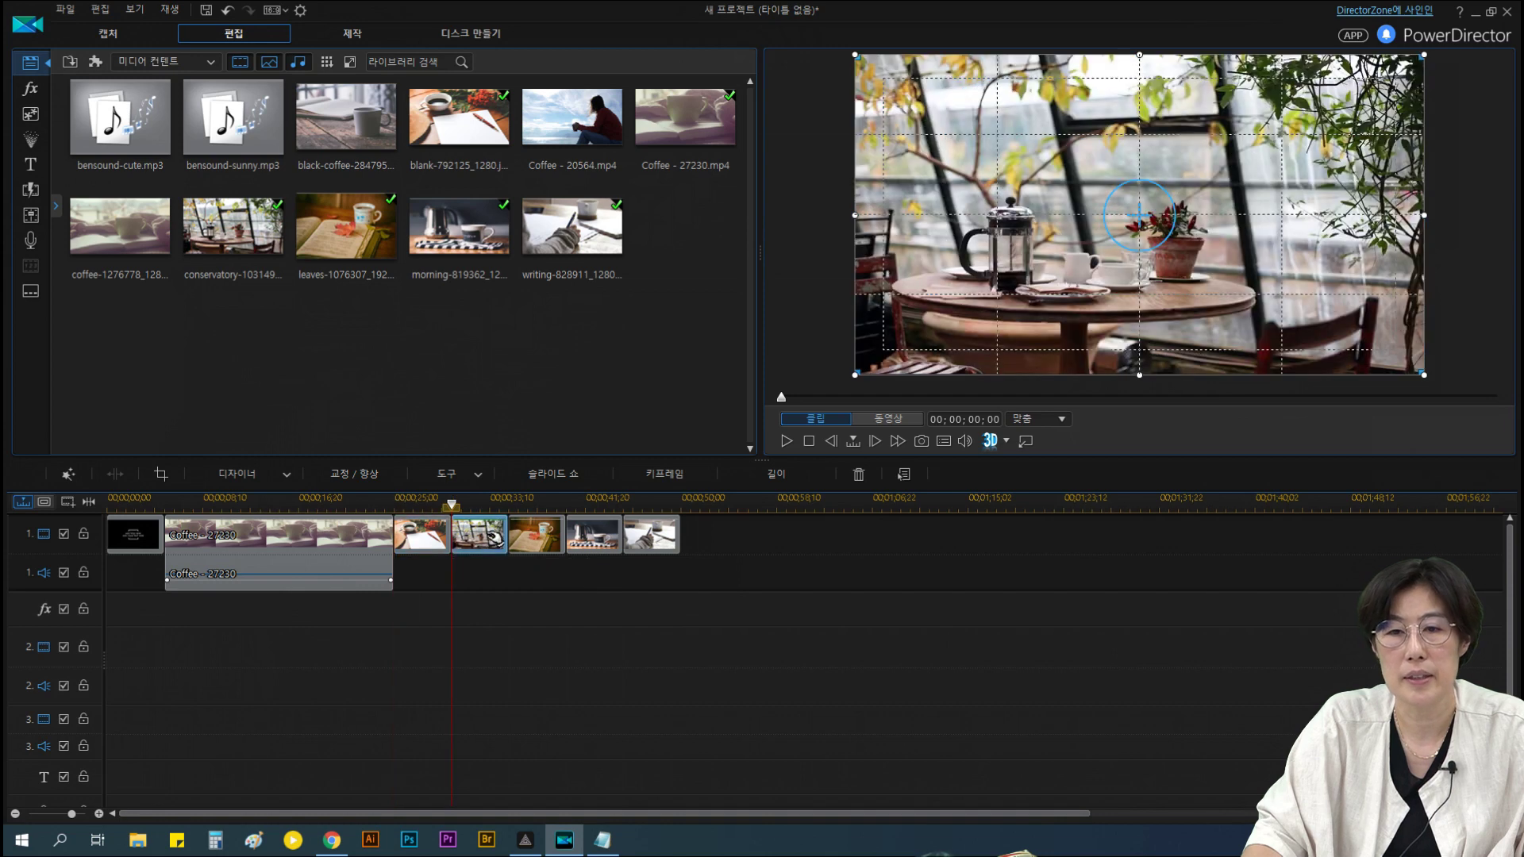
{"action": "left_click", "coordinate": [522, 540]}
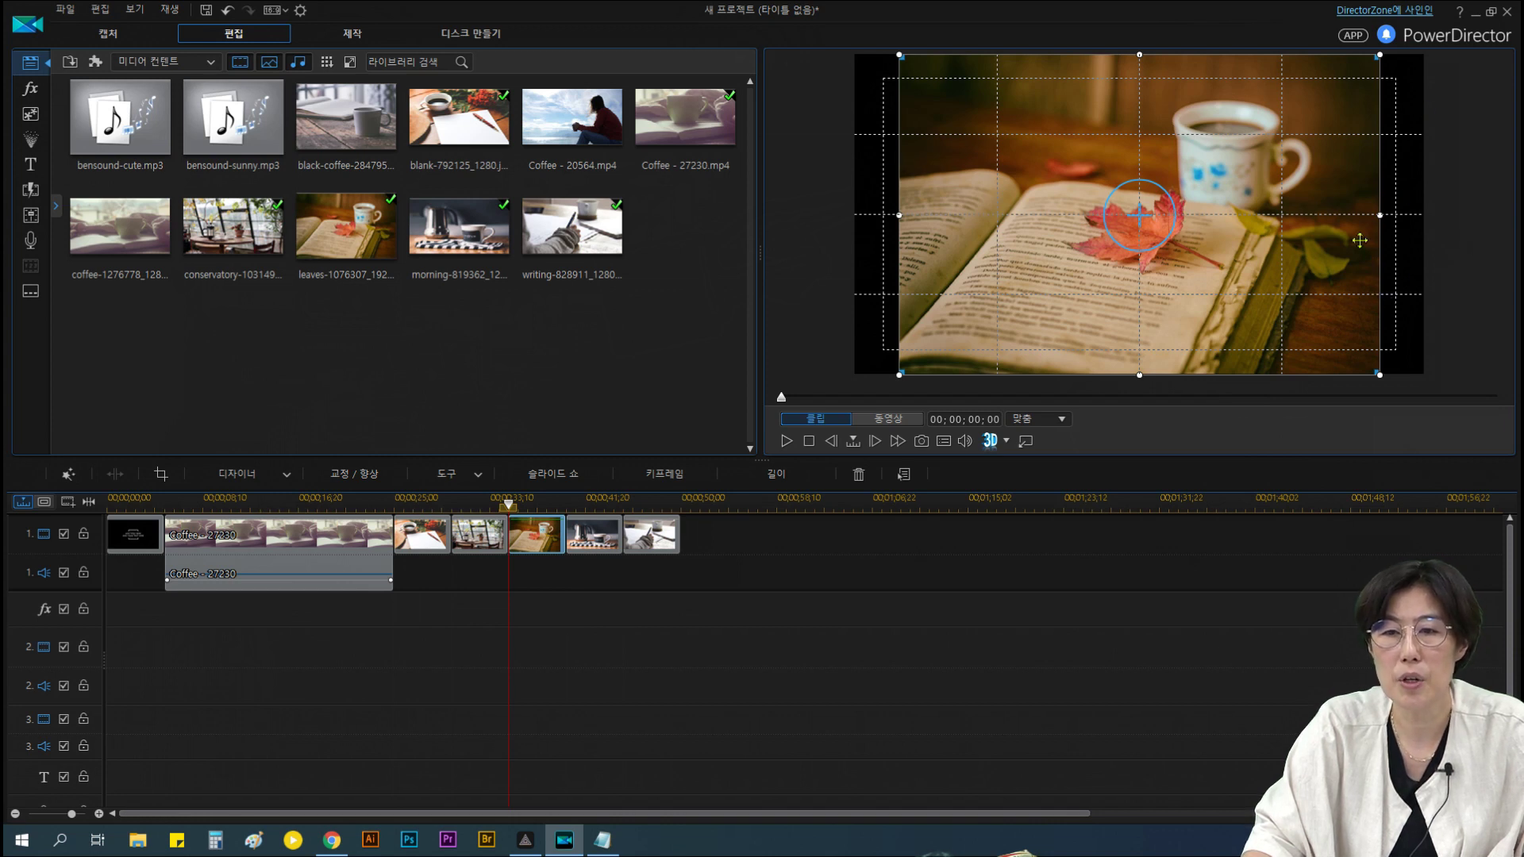
Open the leaves-1076307_1920 clip in PiP Designer and turn off the 화면 비율 유지 (keep aspect ratio) option in its object settings
{"action": "left_click_drag", "start_coordinate": [1379, 214], "coordinate": [1417, 216]}
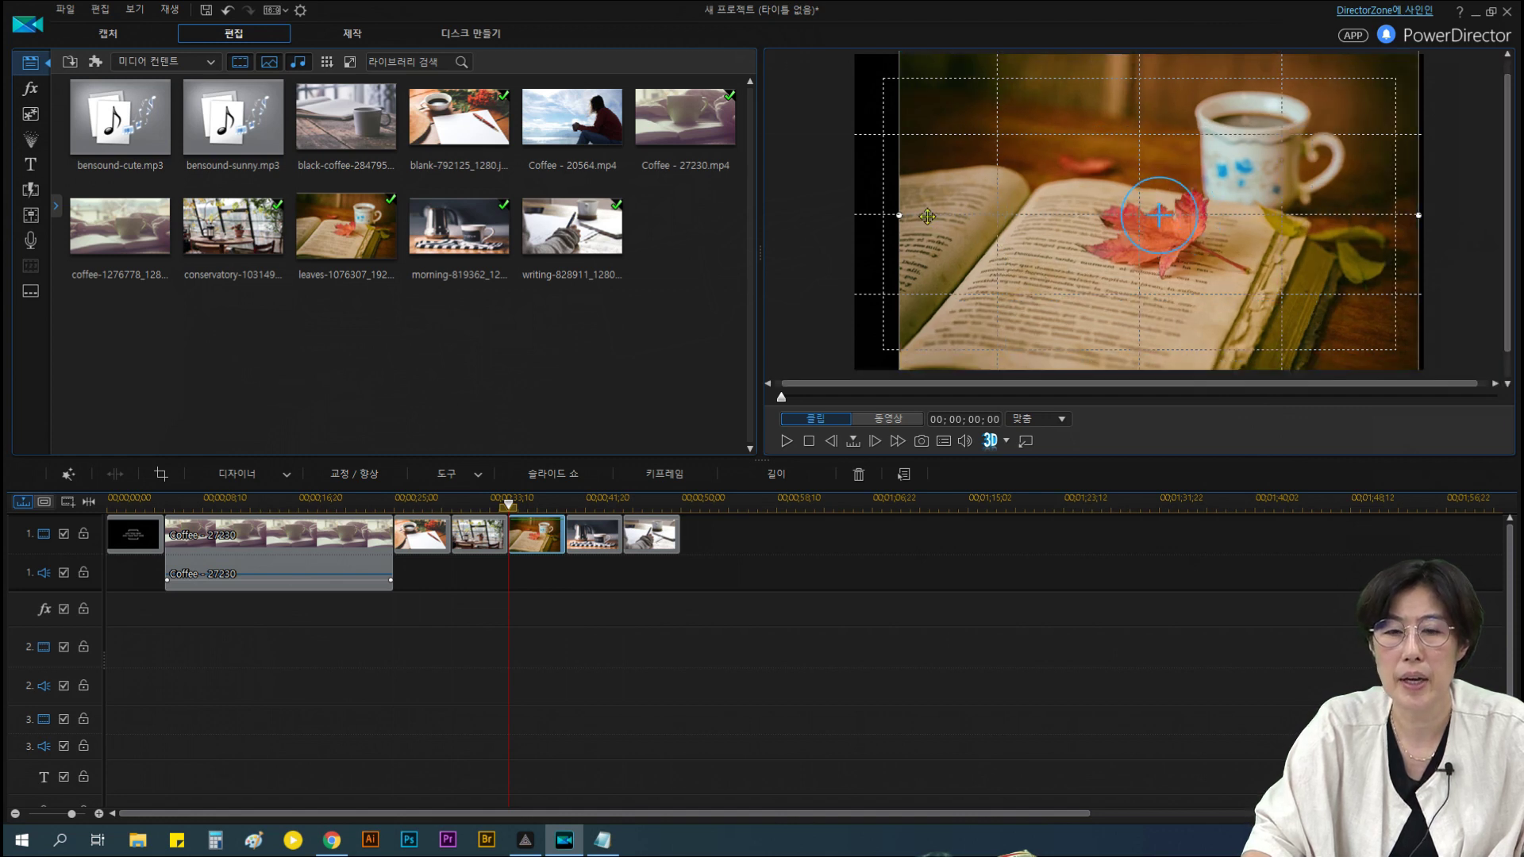
{"action": "double_click", "coordinate": [538, 548]}
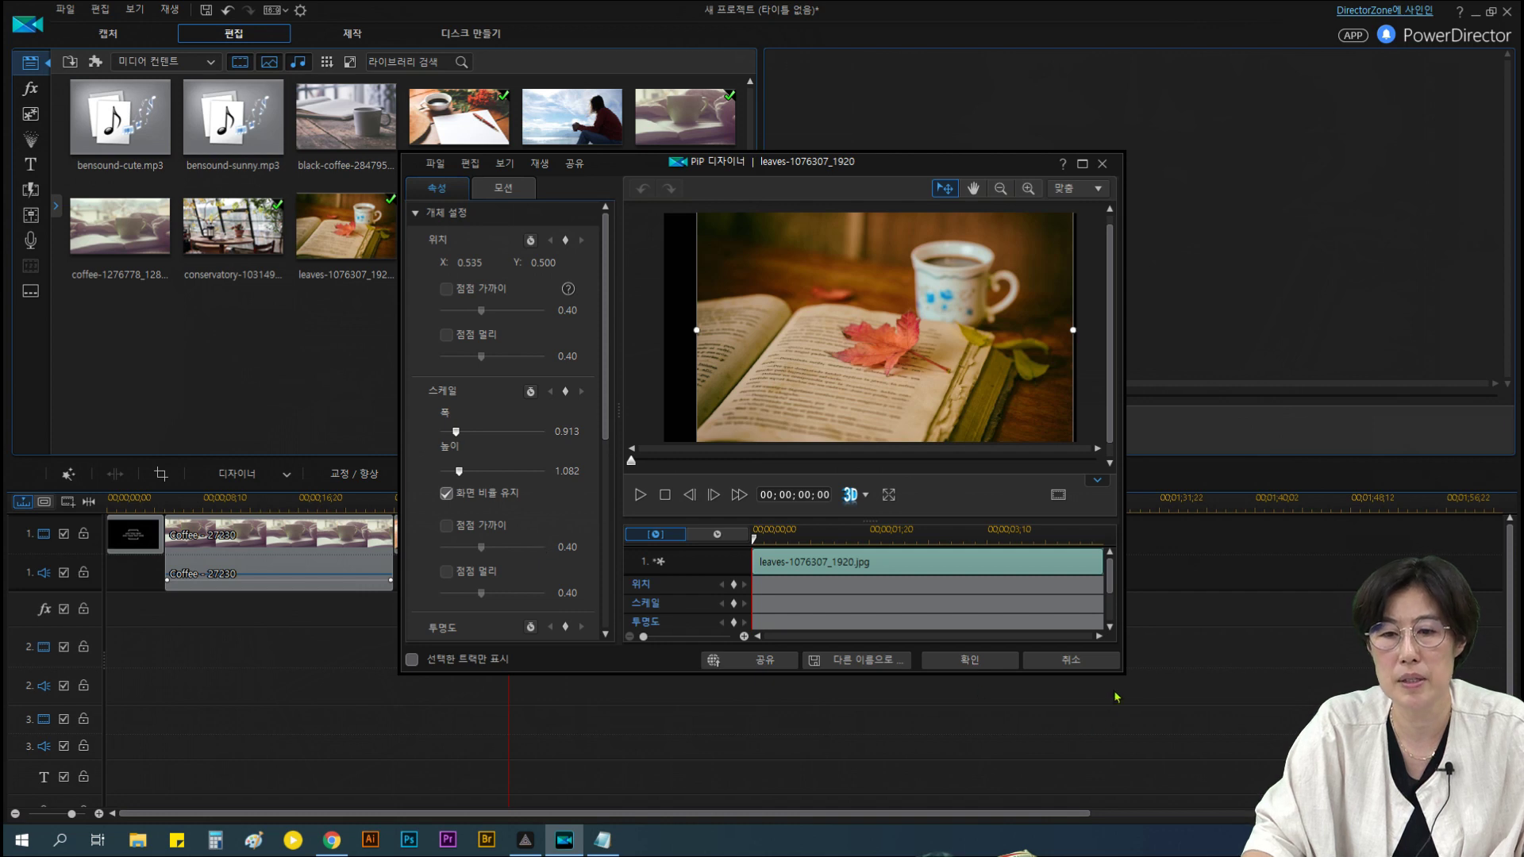
{"action": "left_click_drag", "start_coordinate": [1124, 674], "coordinate": [1254, 754]}
{"action": "left_click_drag", "start_coordinate": [902, 169], "coordinate": [872, 103]}
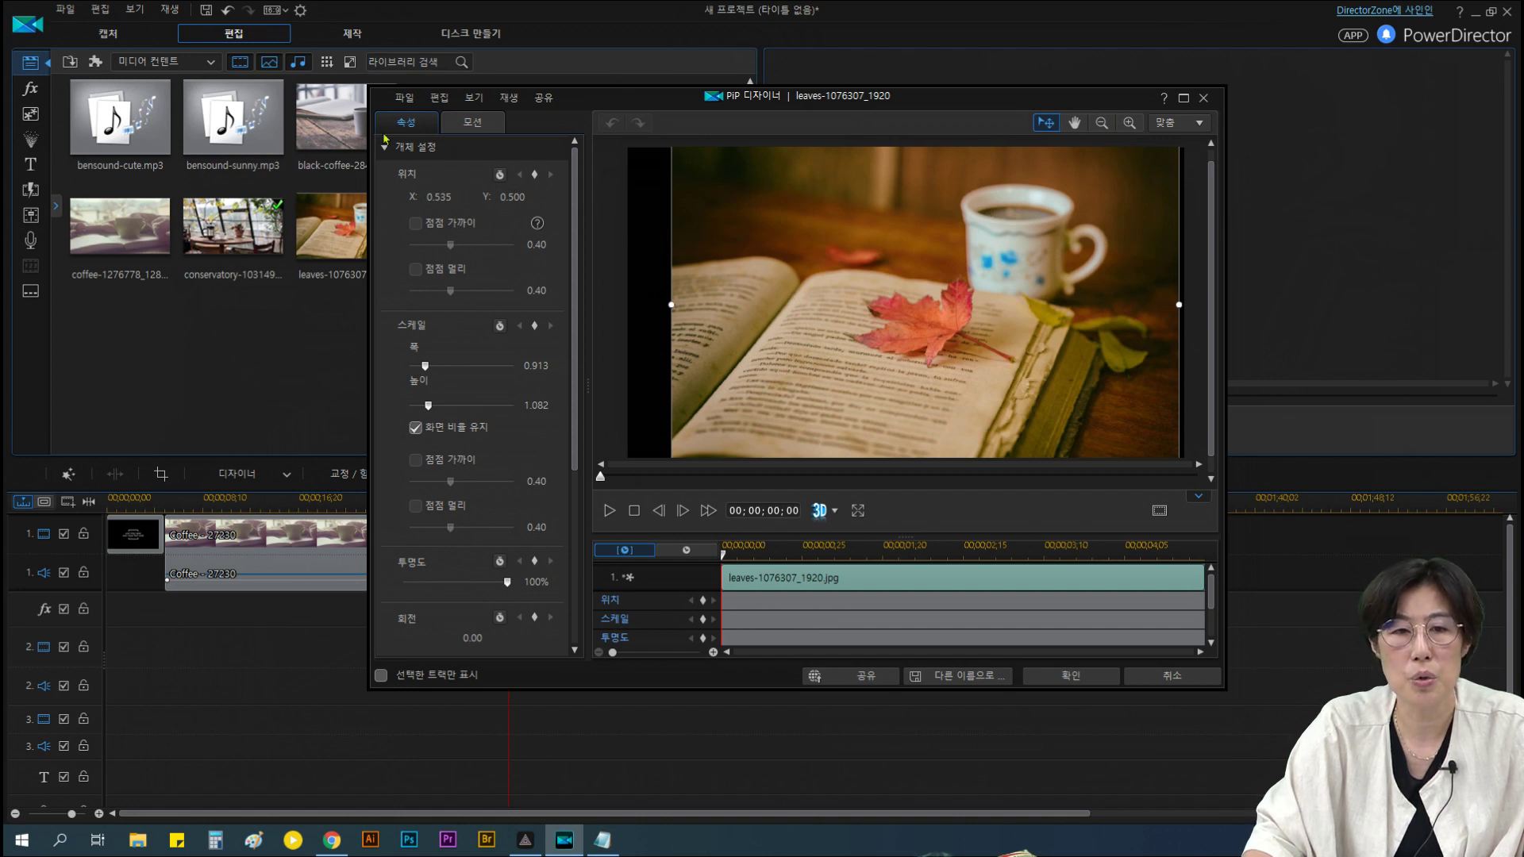
{"action": "left_click", "coordinate": [411, 131]}
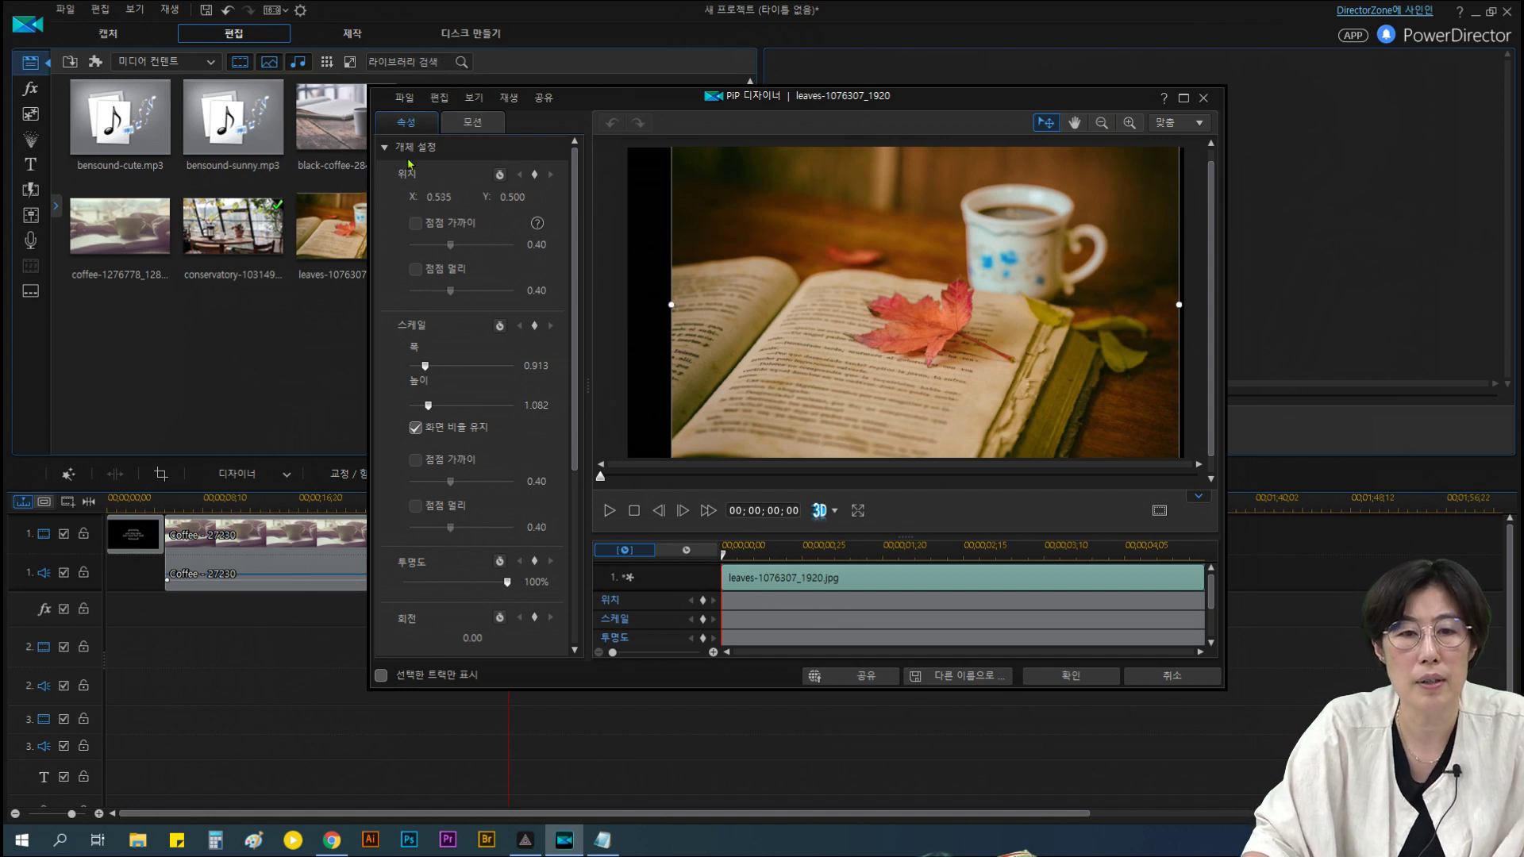
{"action": "left_click", "coordinate": [385, 147]}
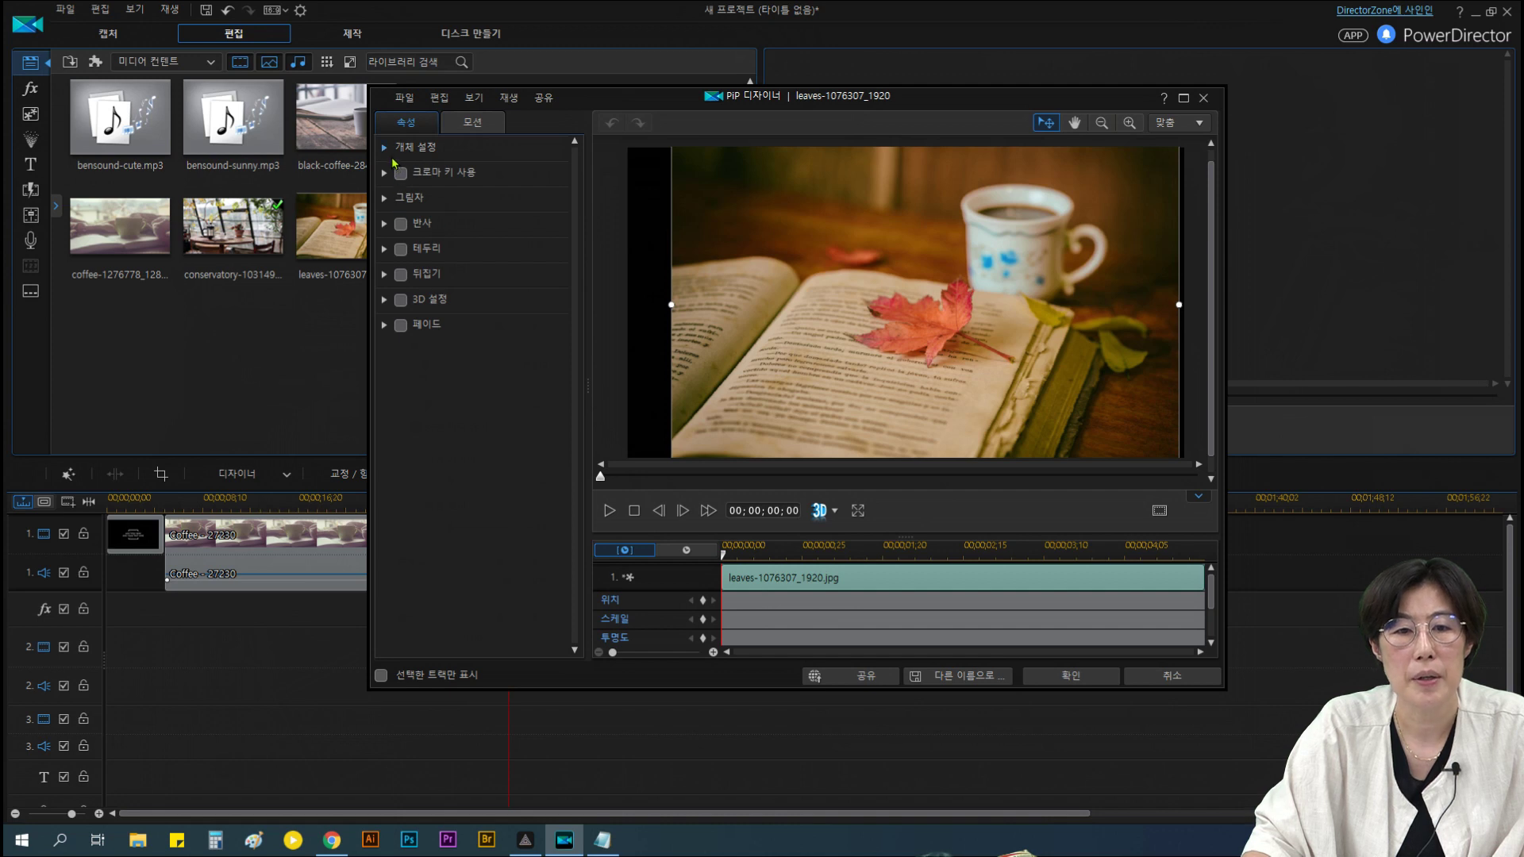
{"action": "left_click", "coordinate": [385, 148]}
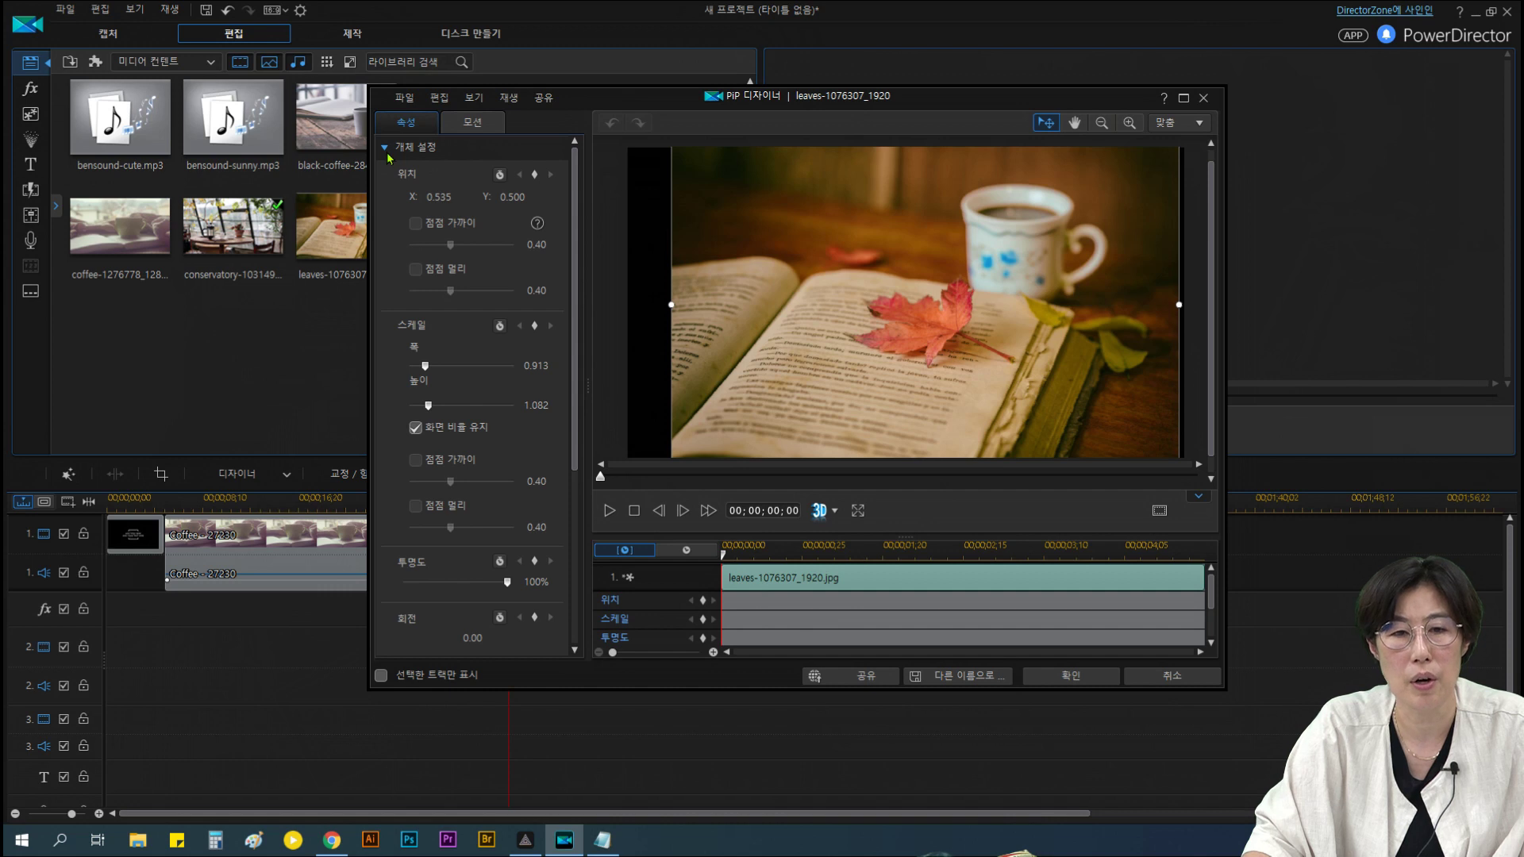
{"action": "left_click", "coordinate": [415, 429]}
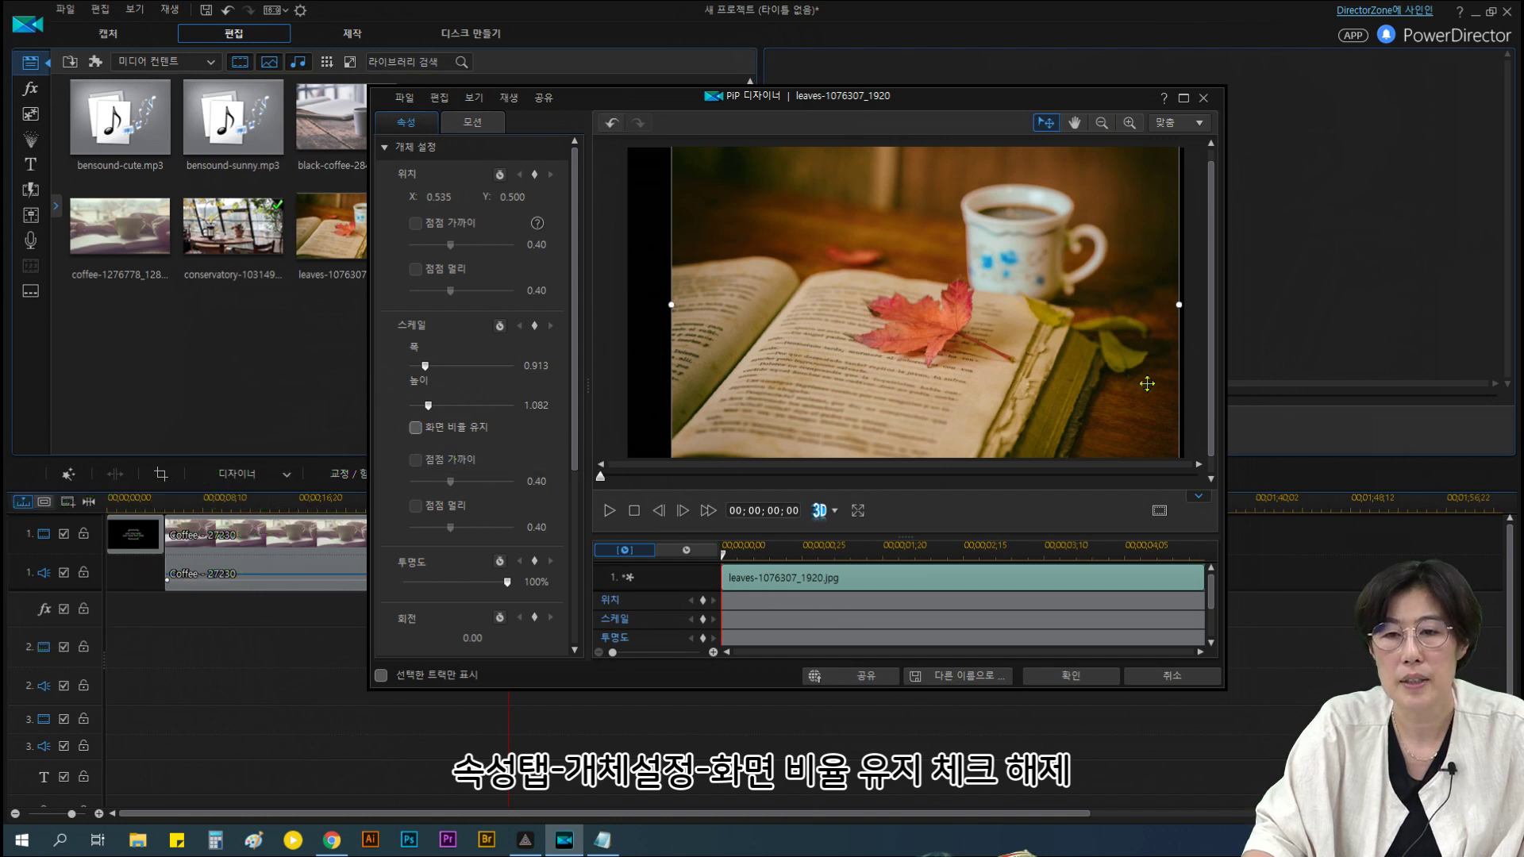
Stretch the leaves image to fill the whole frame, about 0.996 wide and 1.002 high in scale, and apply the change
{"action": "left_click_drag", "start_coordinate": [1179, 305], "coordinate": [1050, 325]}
{"action": "left_click_drag", "start_coordinate": [973, 248], "coordinate": [966, 198]}
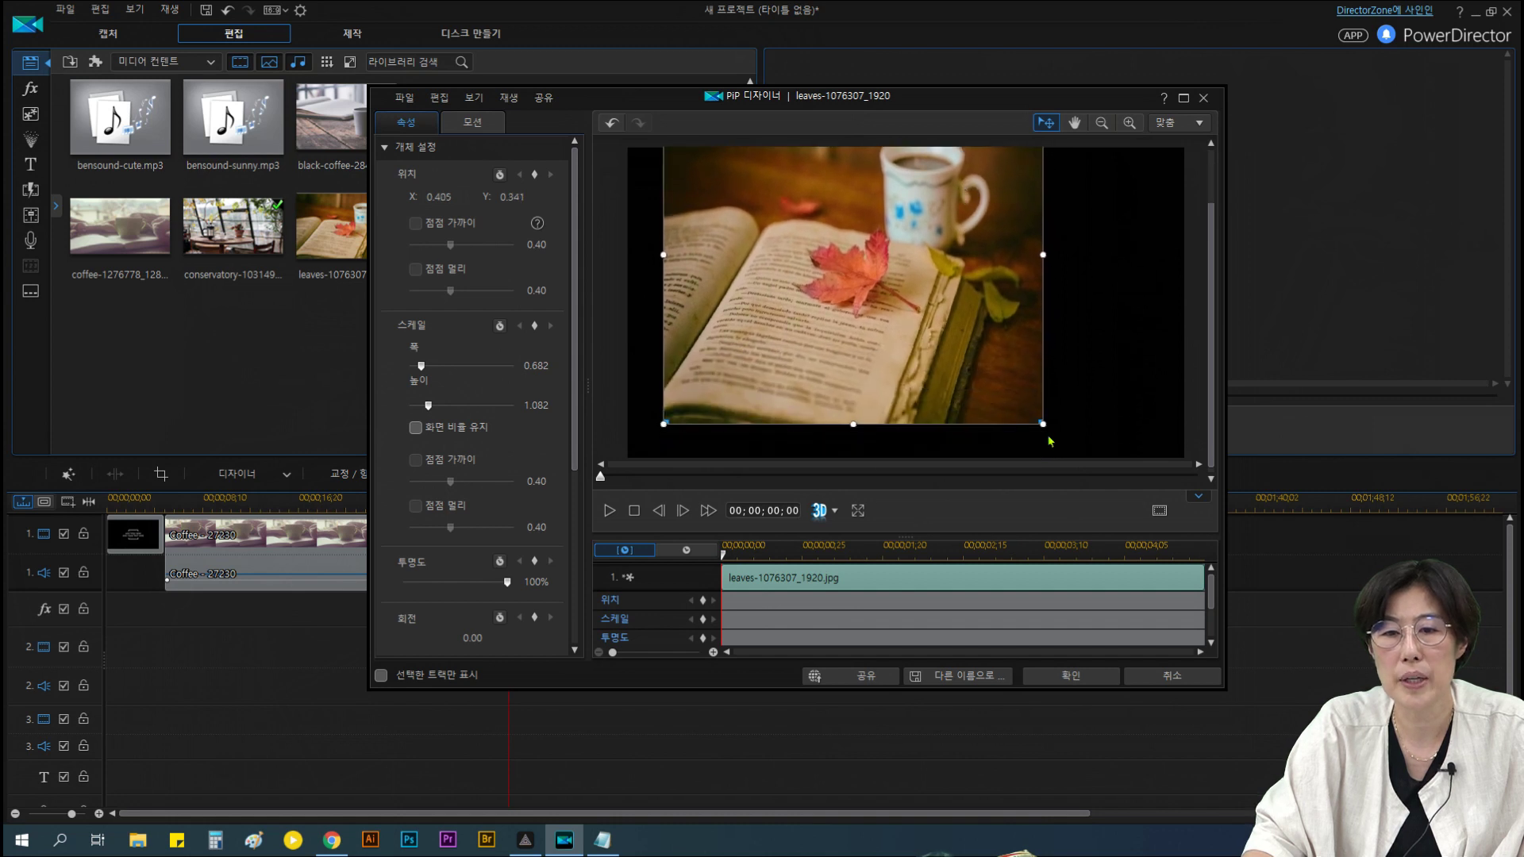
{"action": "left_click_drag", "start_coordinate": [1042, 424], "coordinate": [1183, 459]}
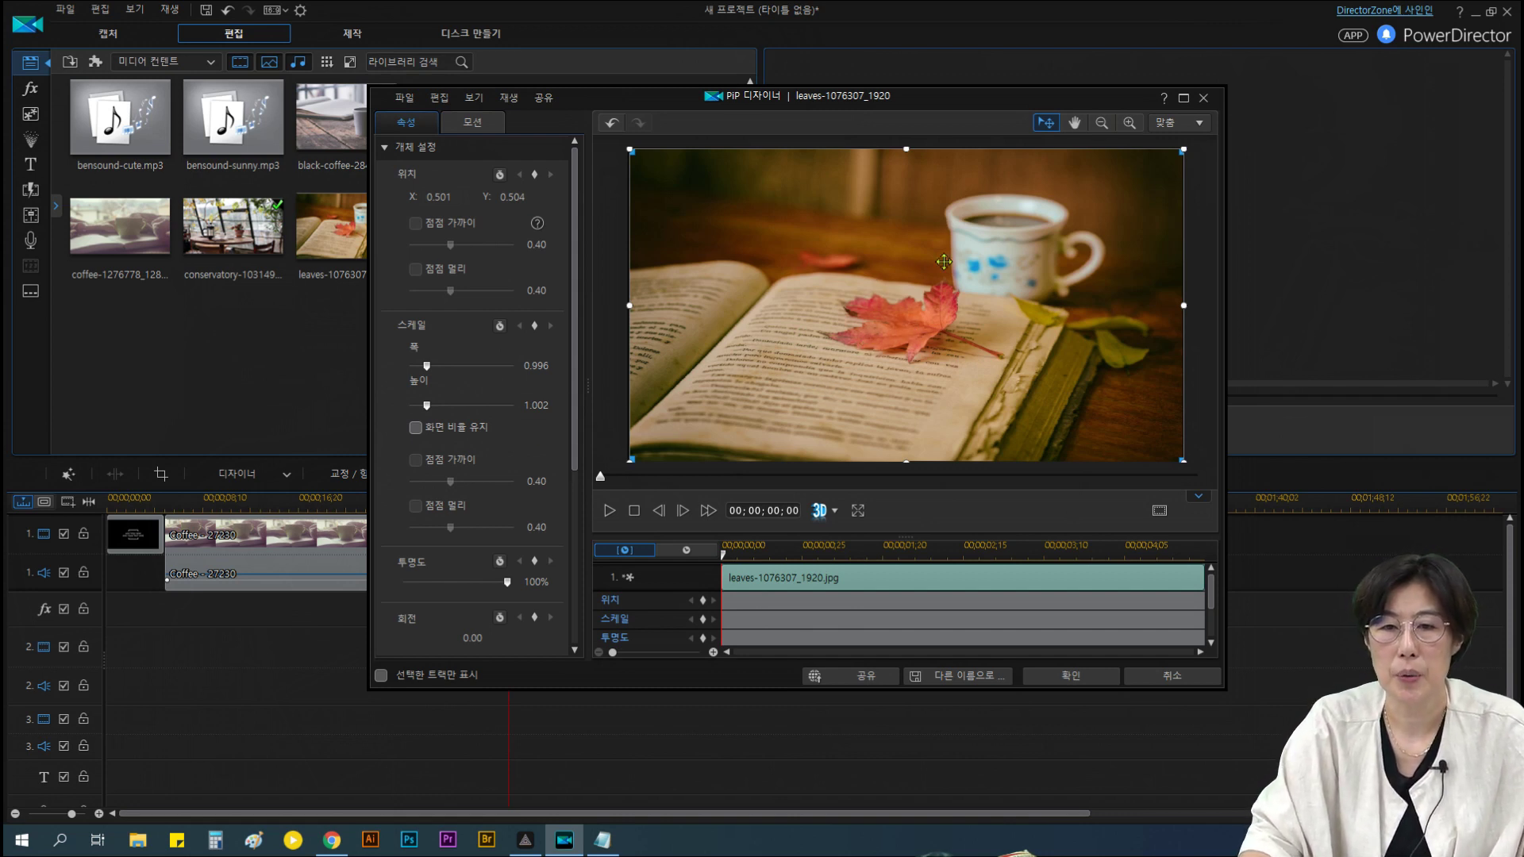
{"action": "left_click", "coordinate": [422, 437]}
{"action": "left_click", "coordinate": [420, 437]}
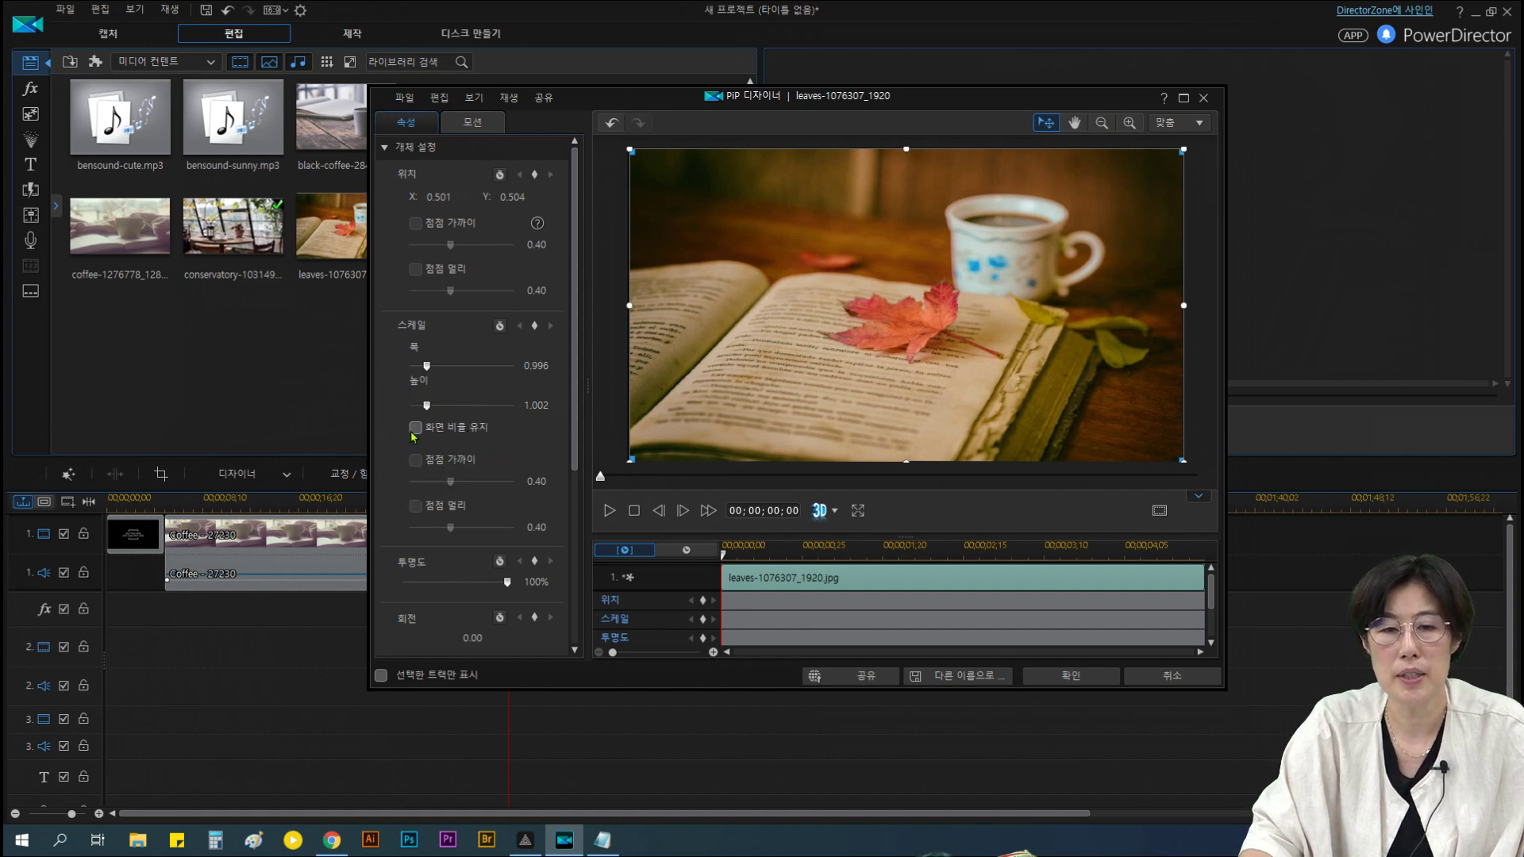
{"action": "left_click", "coordinate": [1070, 679]}
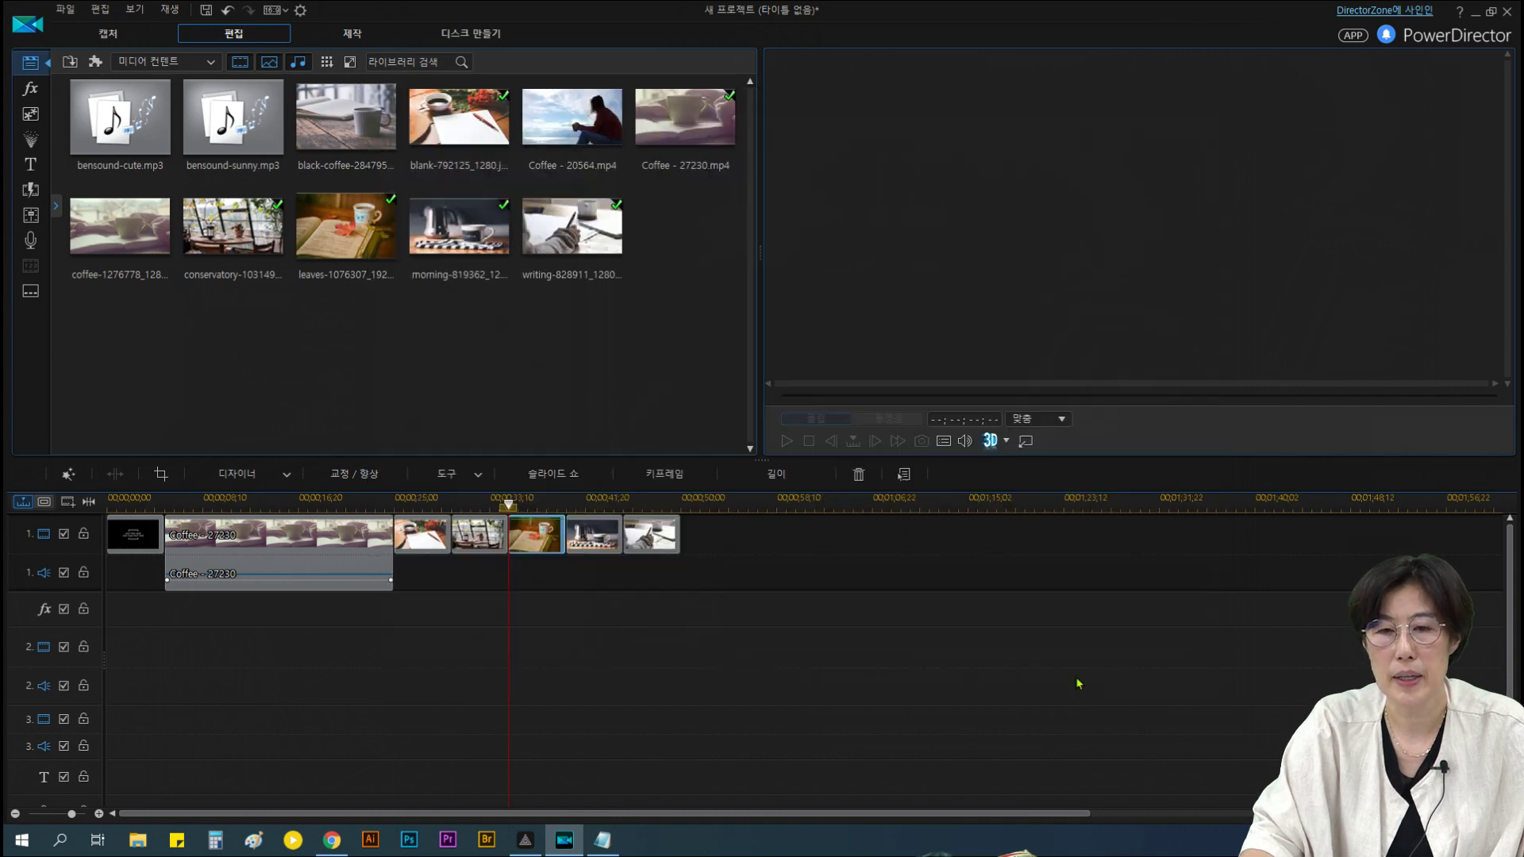
Check the blank, conservatory, leaves, morning and writing images on track 1 one by one for full-frame coverage
{"action": "left_click", "coordinate": [420, 535]}
{"action": "left_click", "coordinate": [492, 538]}
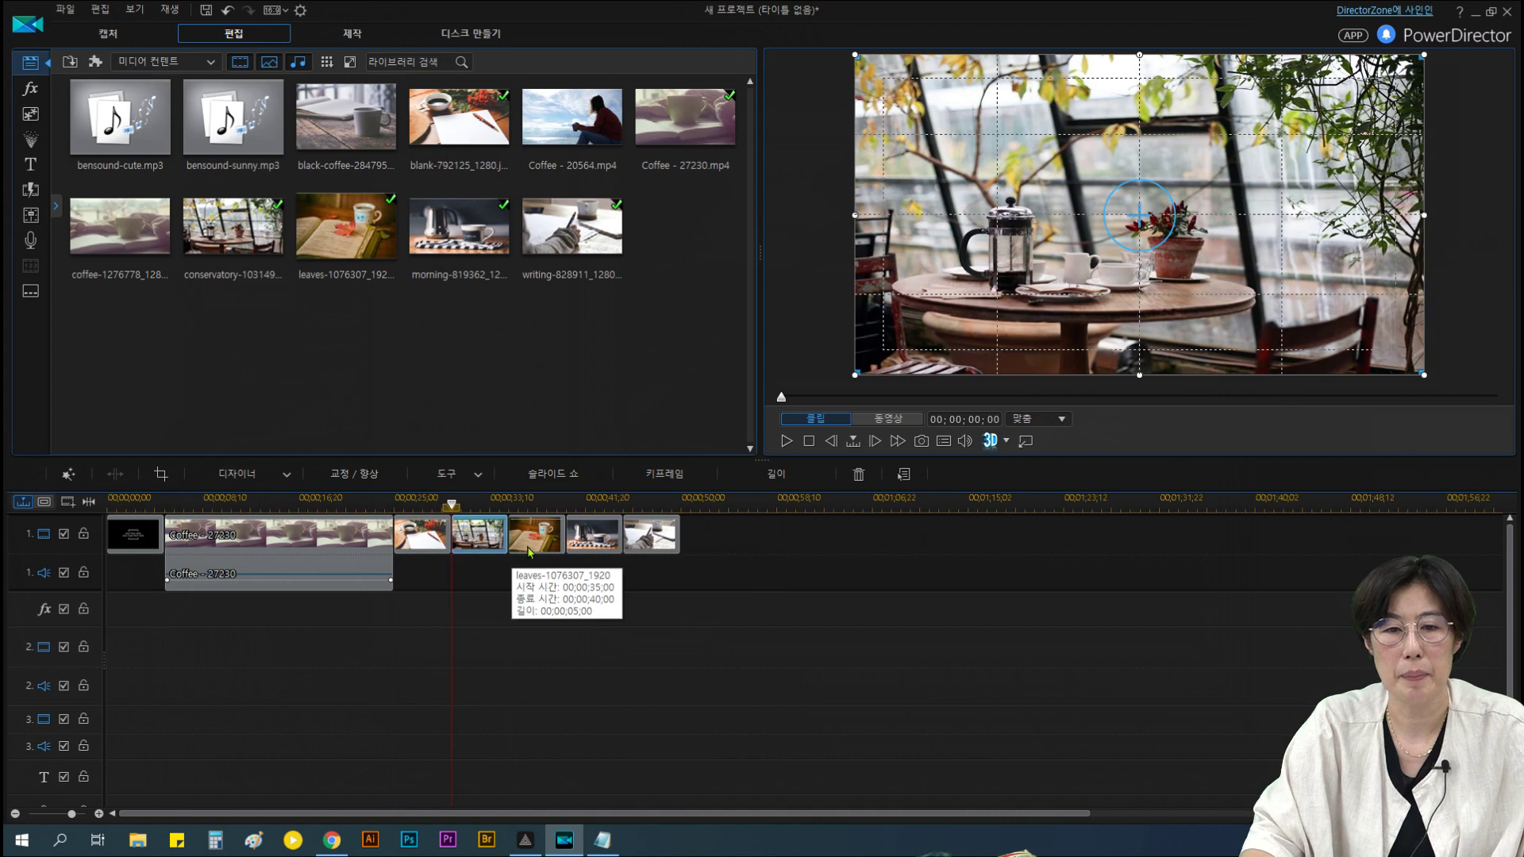
{"action": "left_click", "coordinate": [517, 547]}
{"action": "left_click", "coordinate": [591, 547]}
{"action": "left_click", "coordinate": [665, 547]}
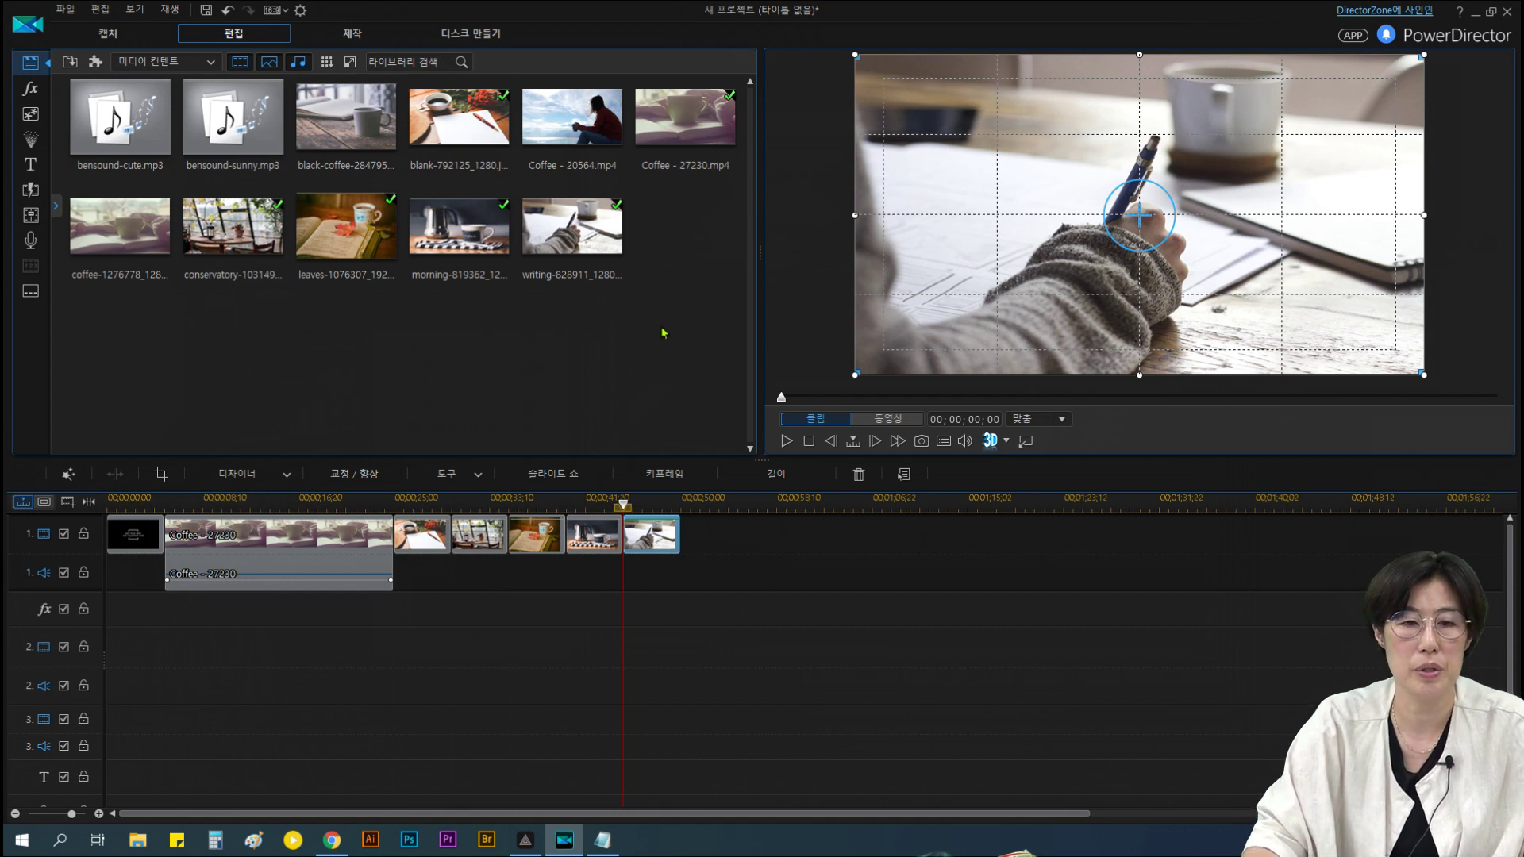
Open the opening title clip in Title Designer and replace its placeholder text with 영등포50플러스
{"action": "left_click", "coordinate": [133, 533]}
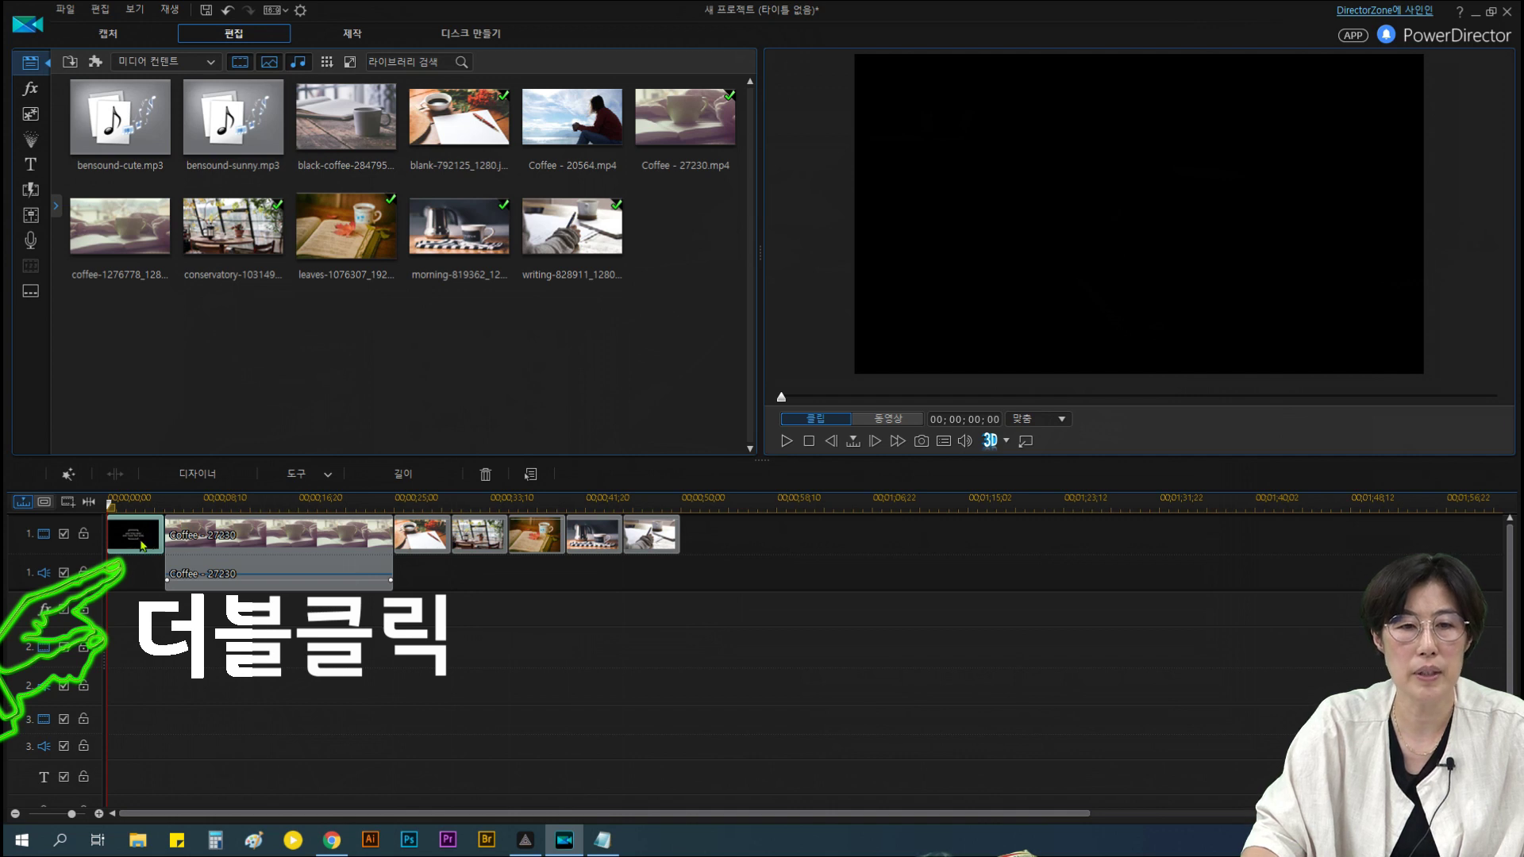
{"action": "double_click", "coordinate": [142, 546]}
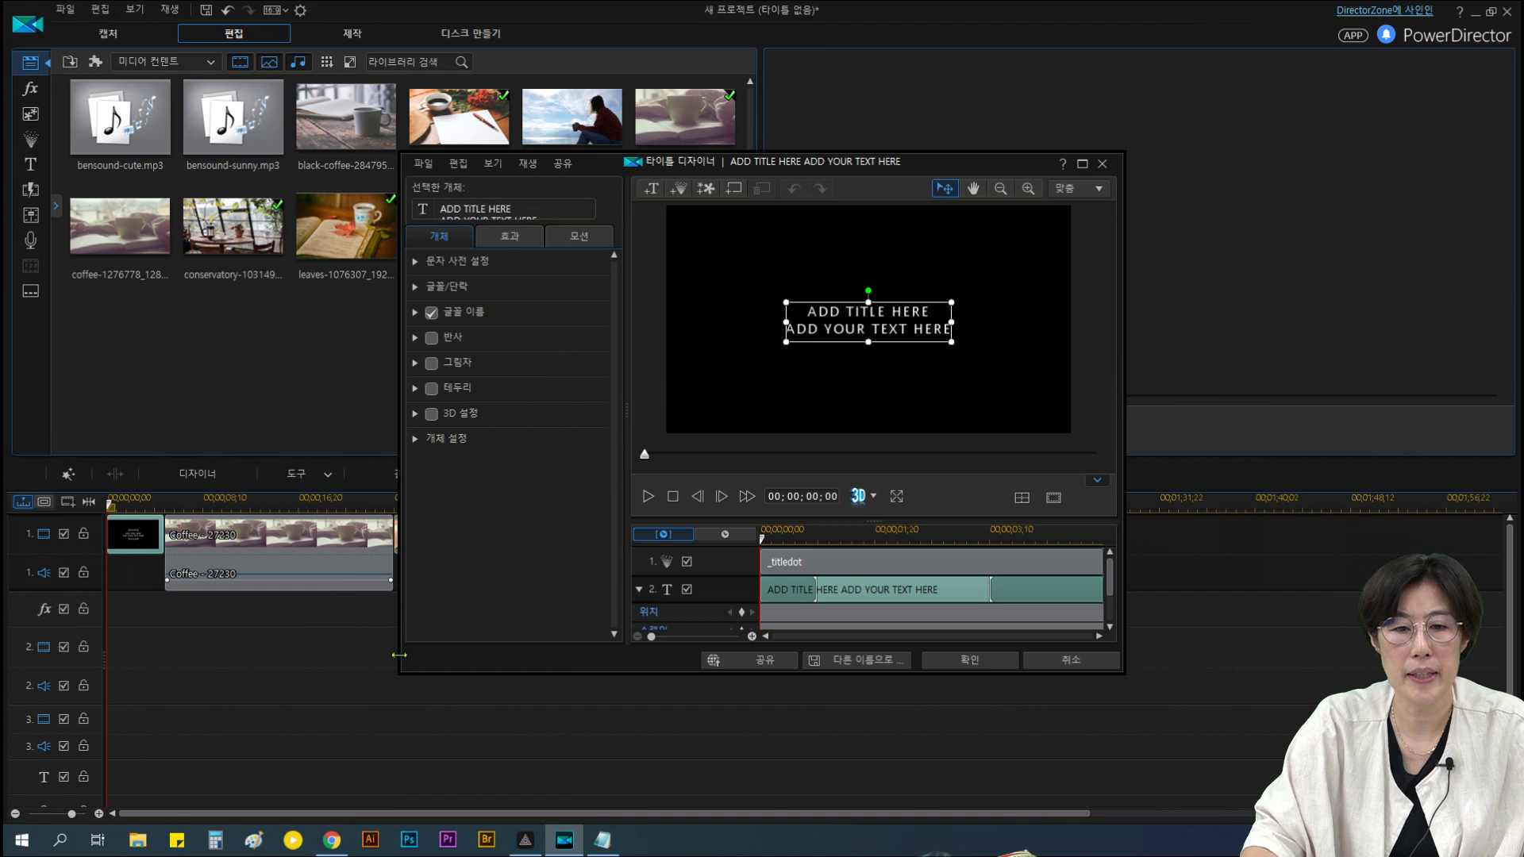
{"action": "left_click_drag", "start_coordinate": [399, 673], "coordinate": [201, 720]}
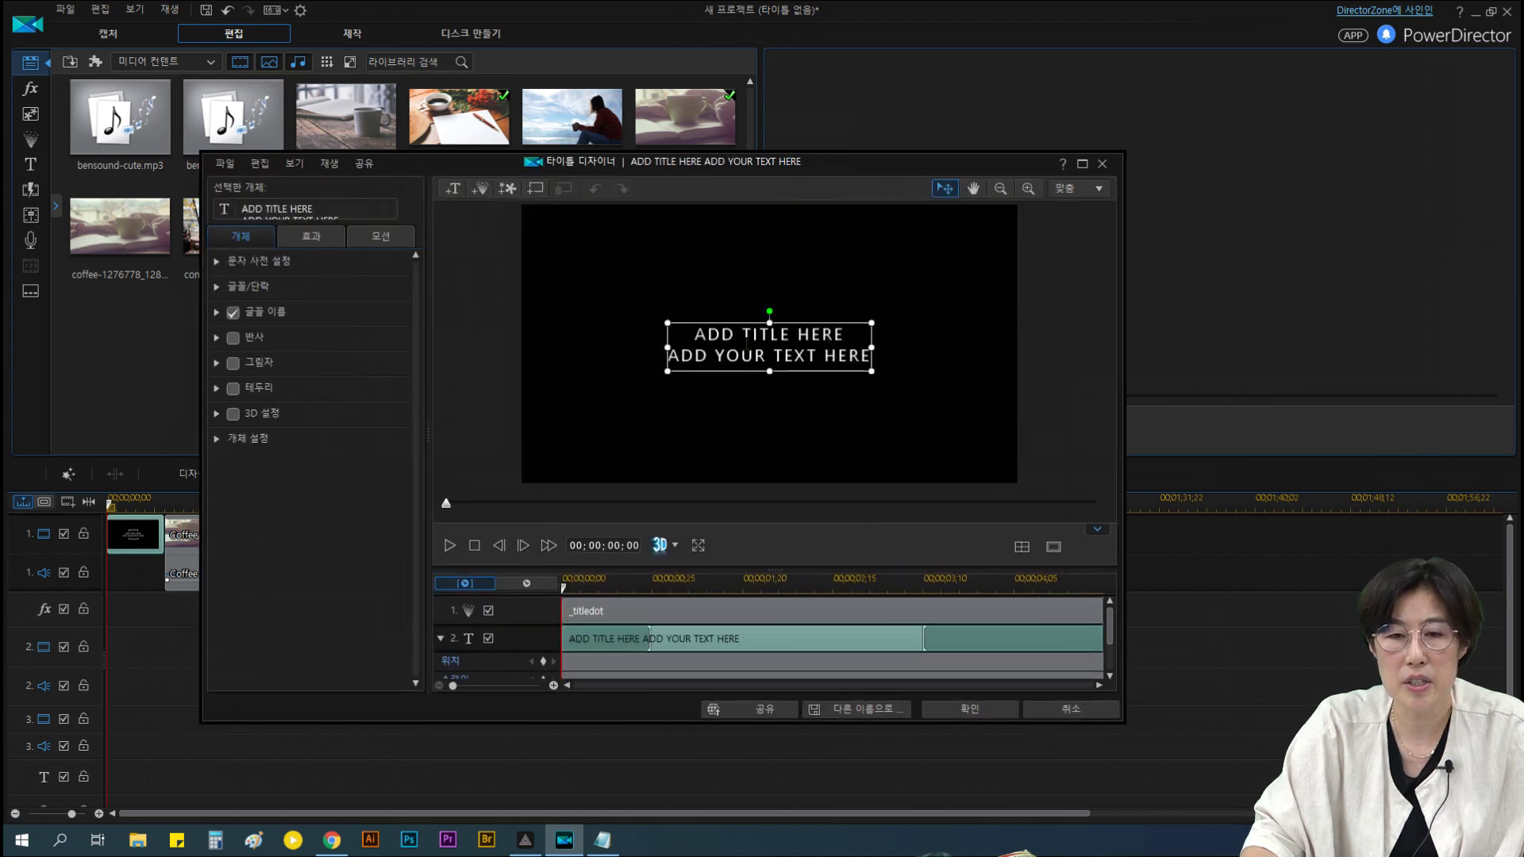
{"action": "left_click", "coordinate": [243, 209]}
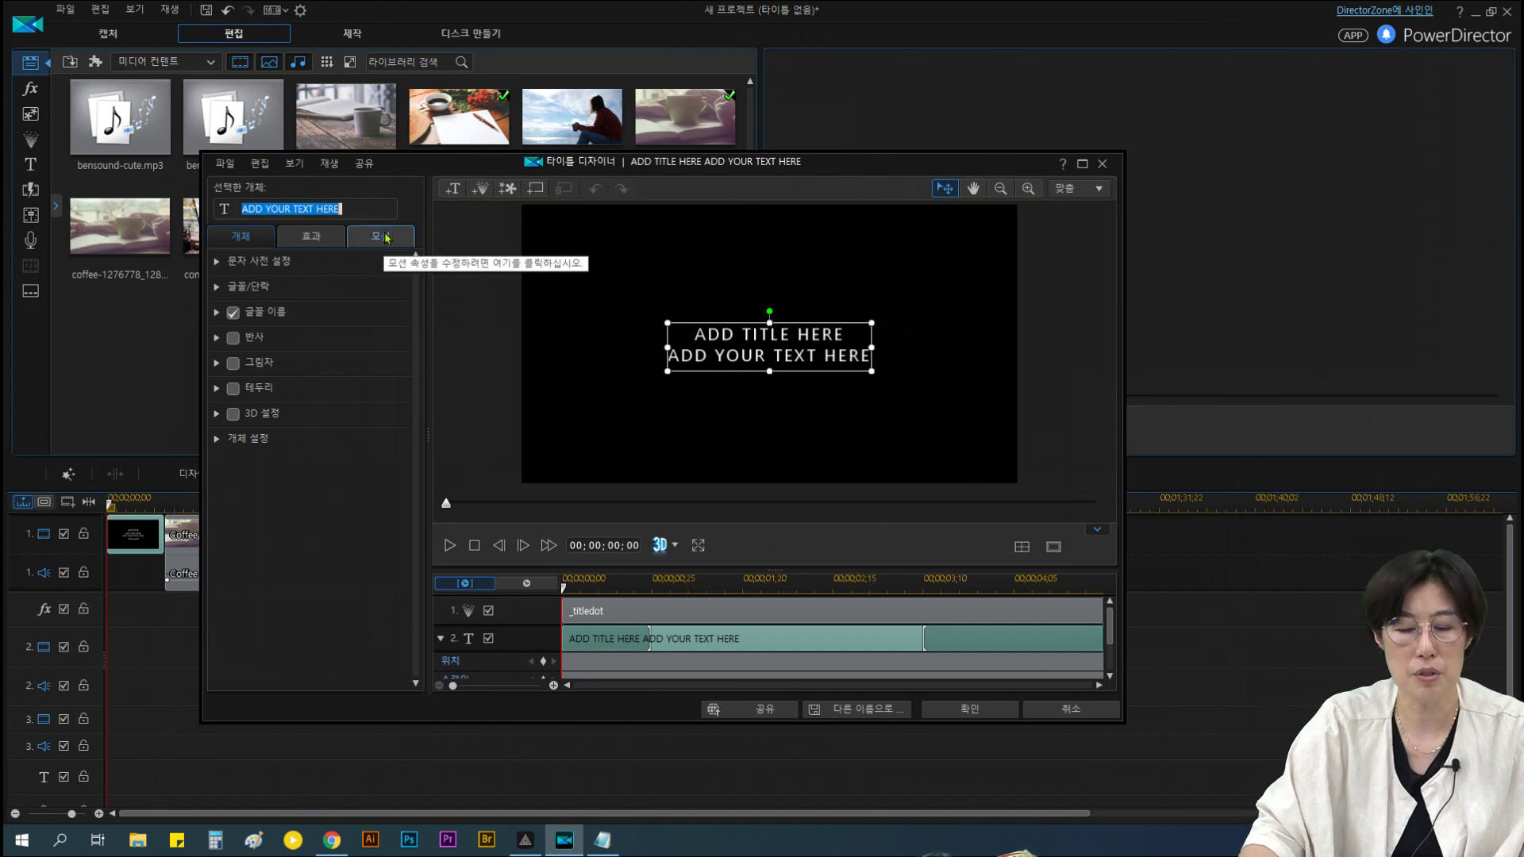
{"action": "key", "text": "BackSpace"}
{"action": "type", "text": "영등포"}
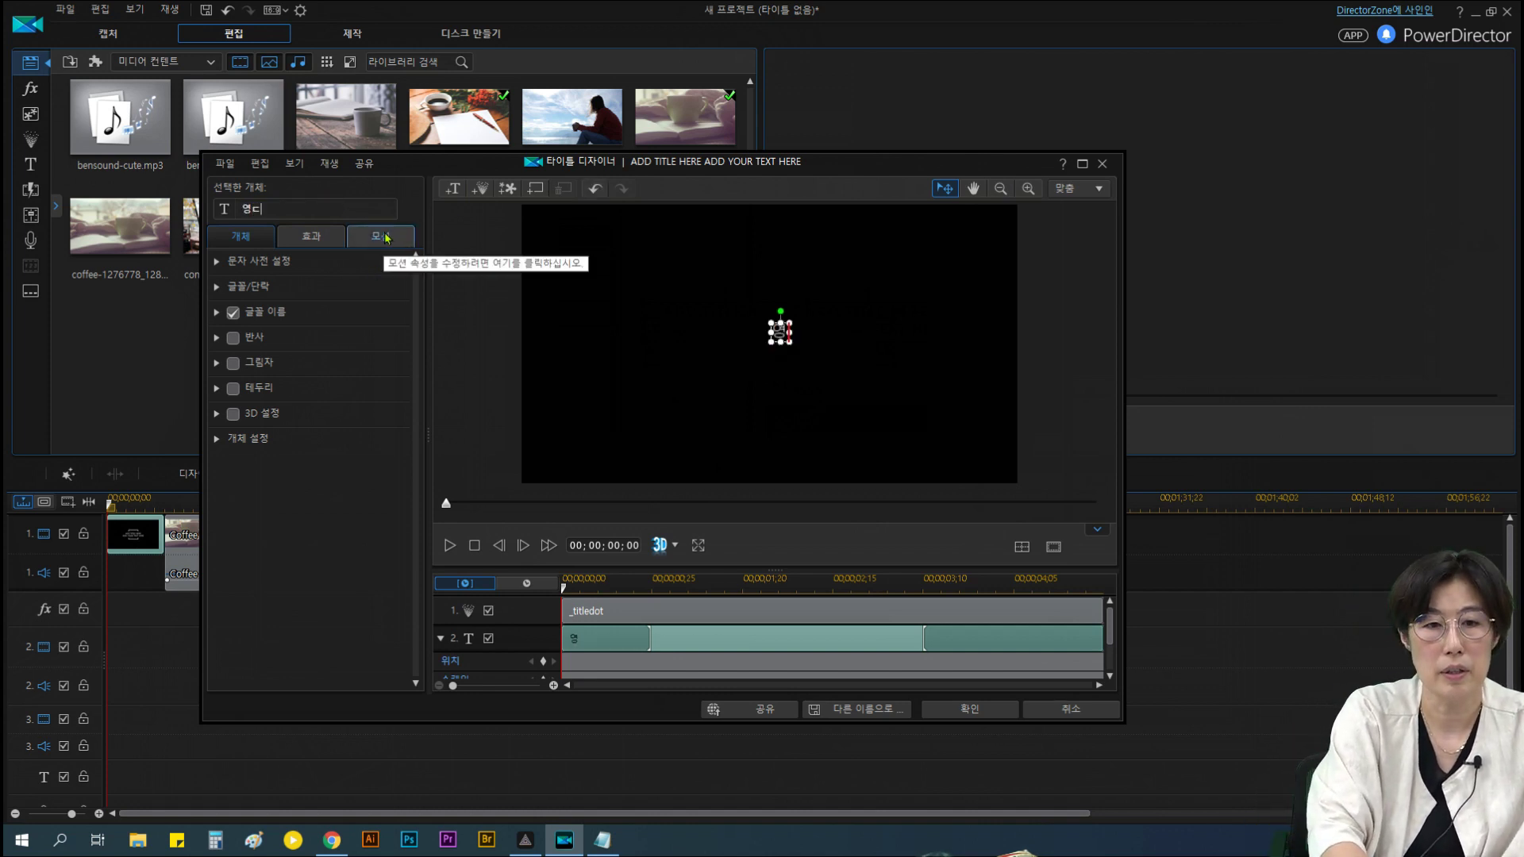
{"action": "type", "text": "5"}
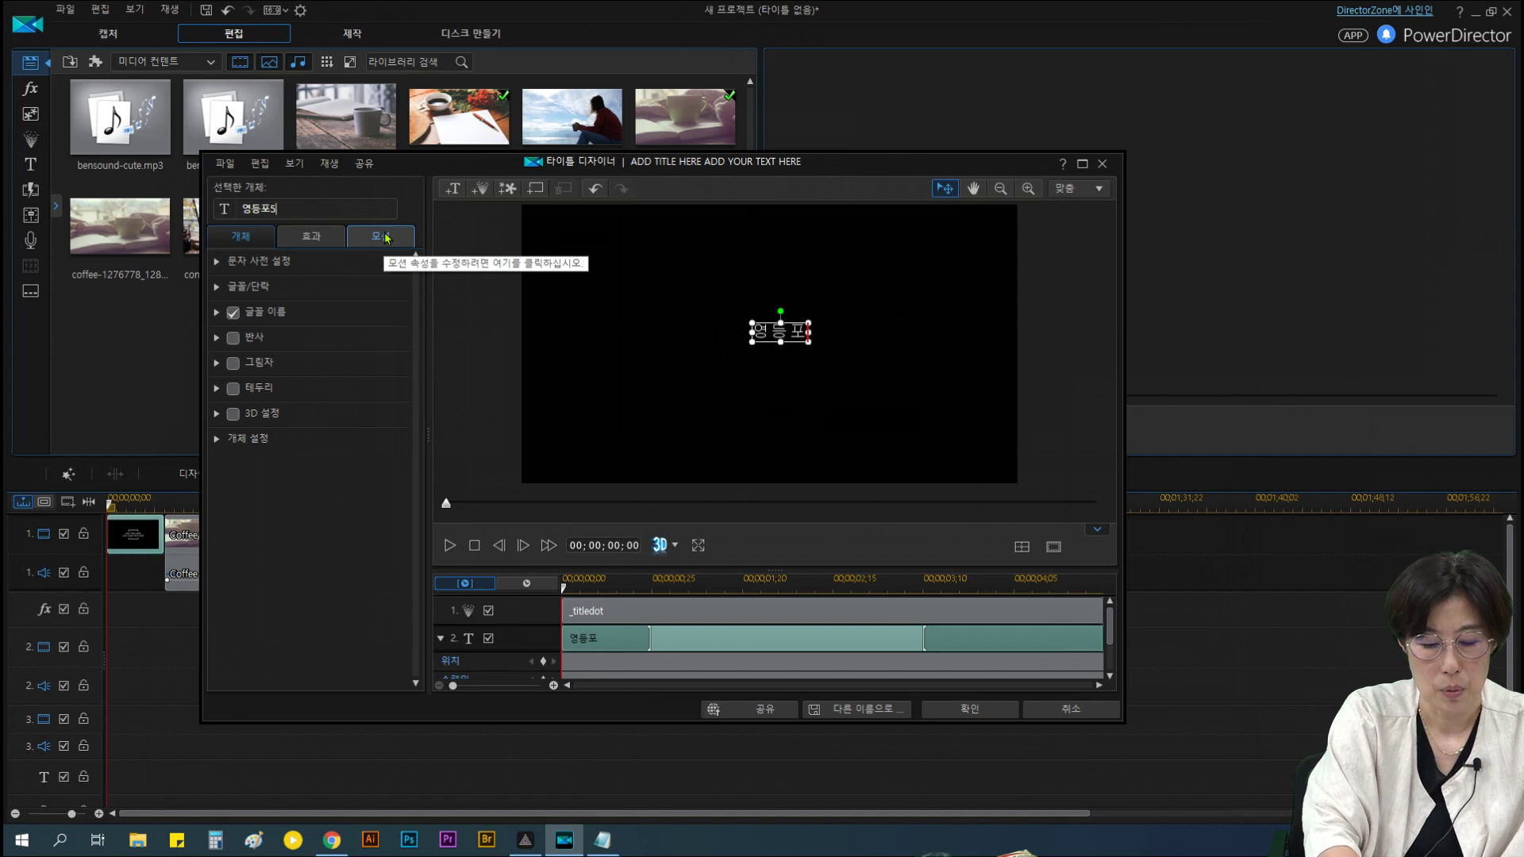
{"action": "type", "text": "0플러스"}
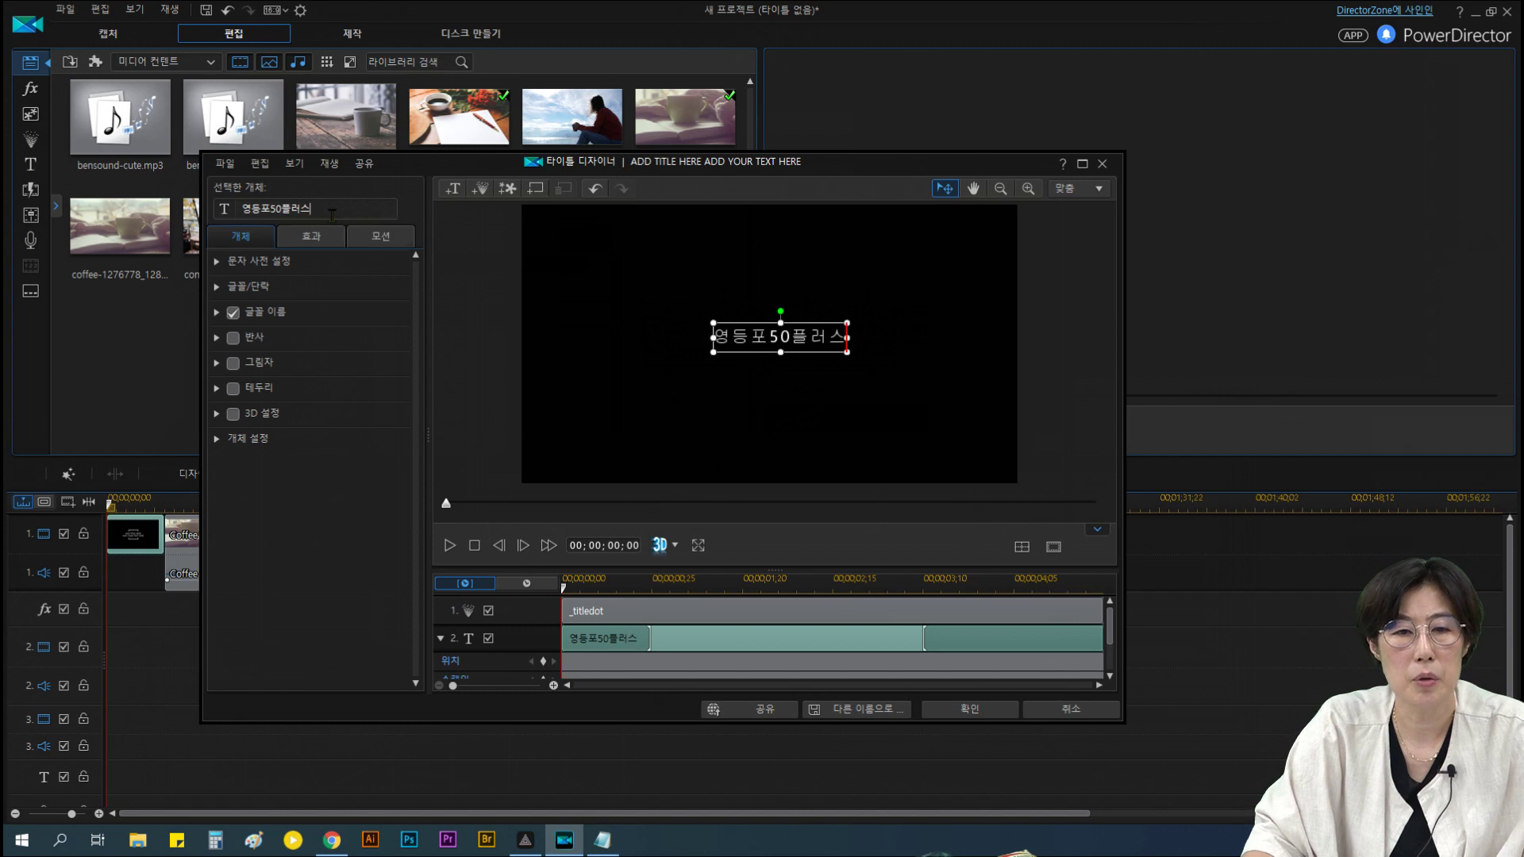
Delete the last character of the title text directly in the designer preview and re-enter it as 스
{"action": "left_click_drag", "start_coordinate": [317, 210], "coordinate": [240, 210]}
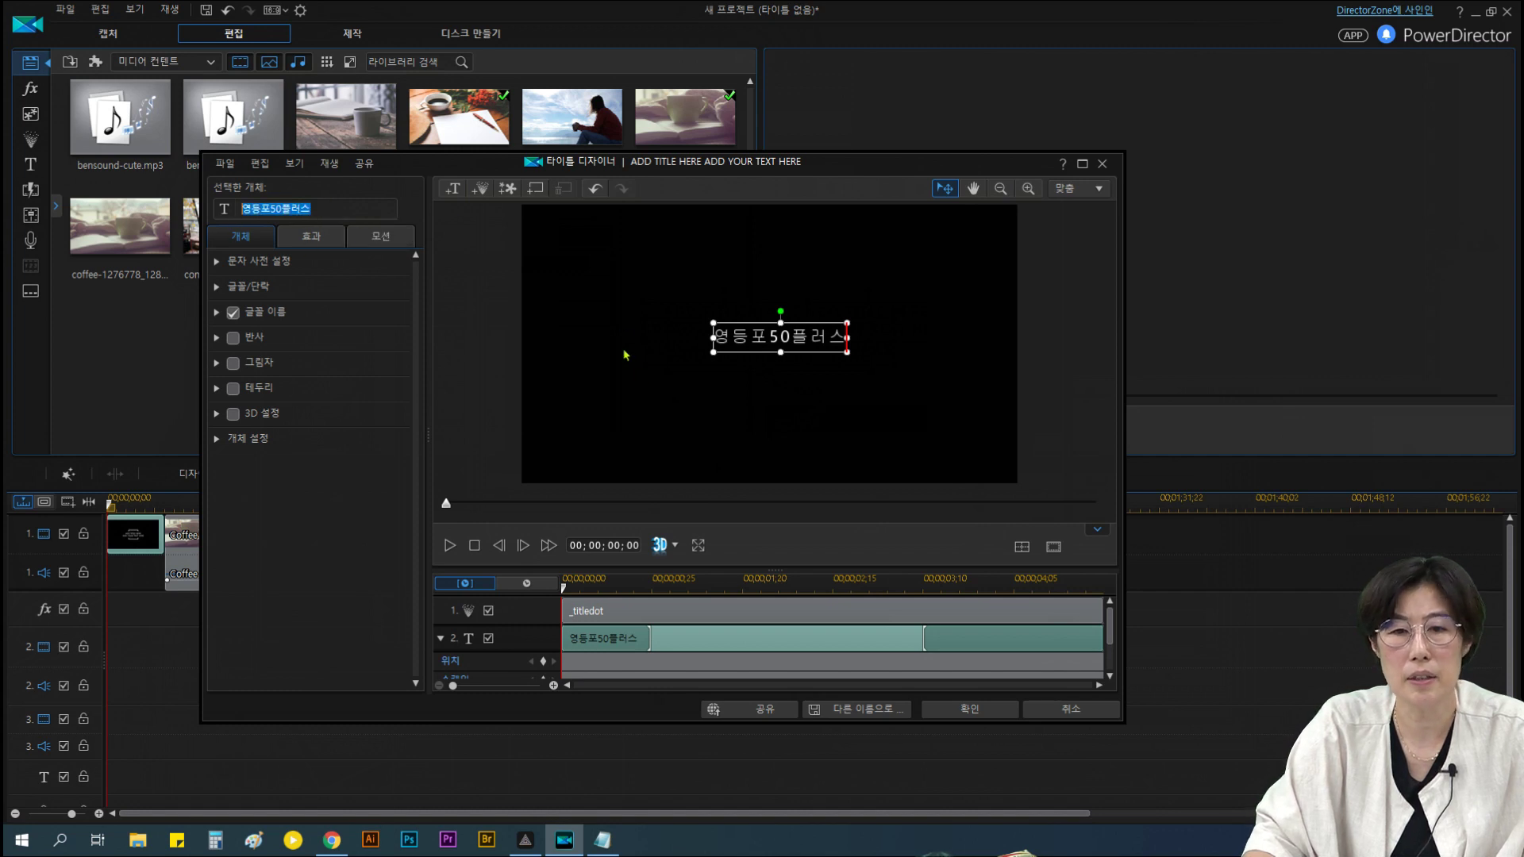
{"action": "left_click", "coordinate": [830, 340]}
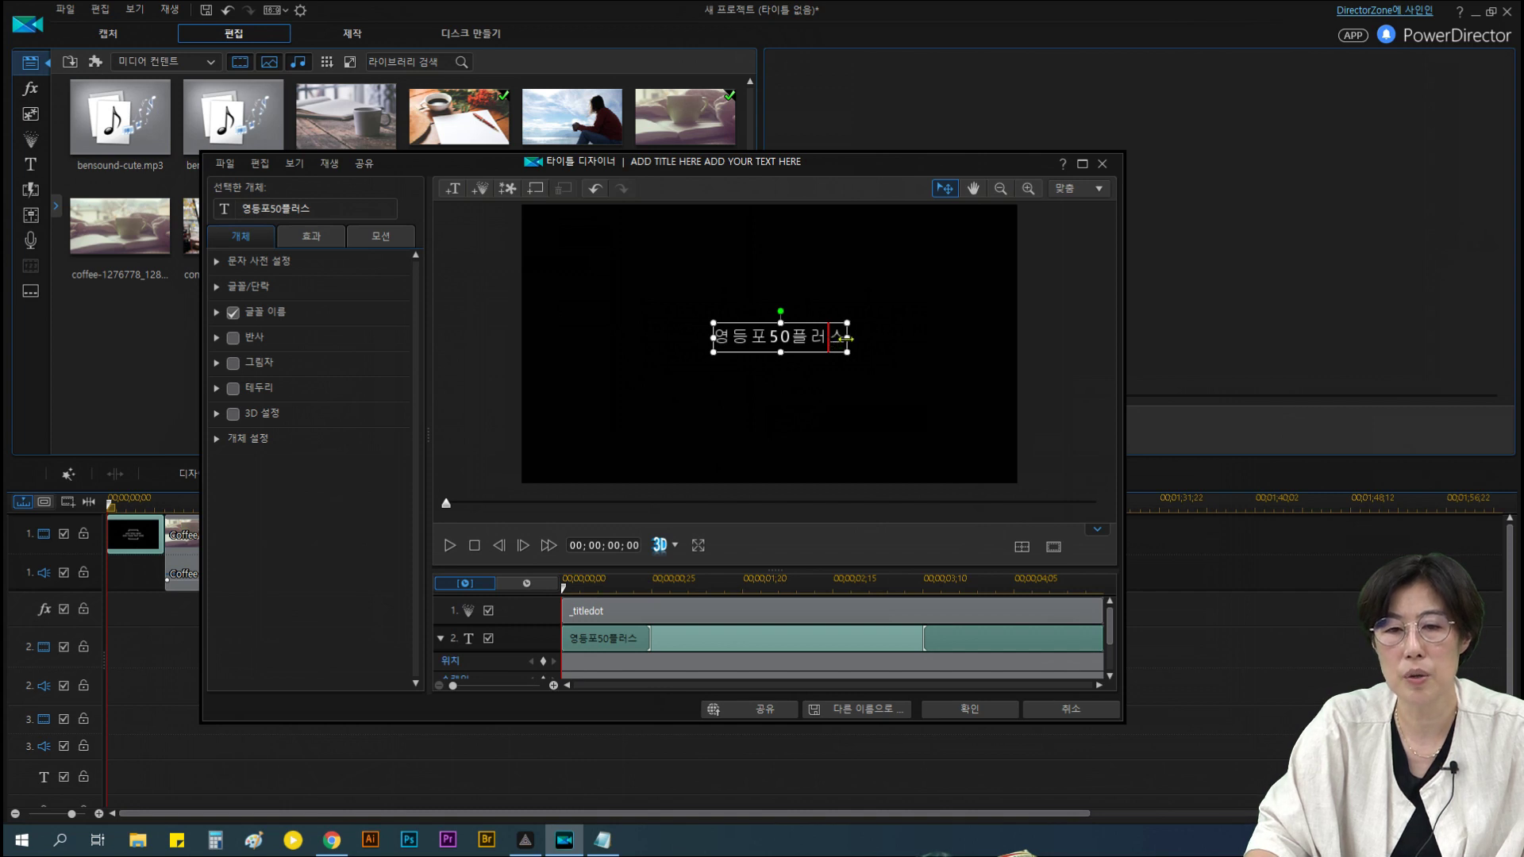
{"action": "double_click", "coordinate": [816, 335]}
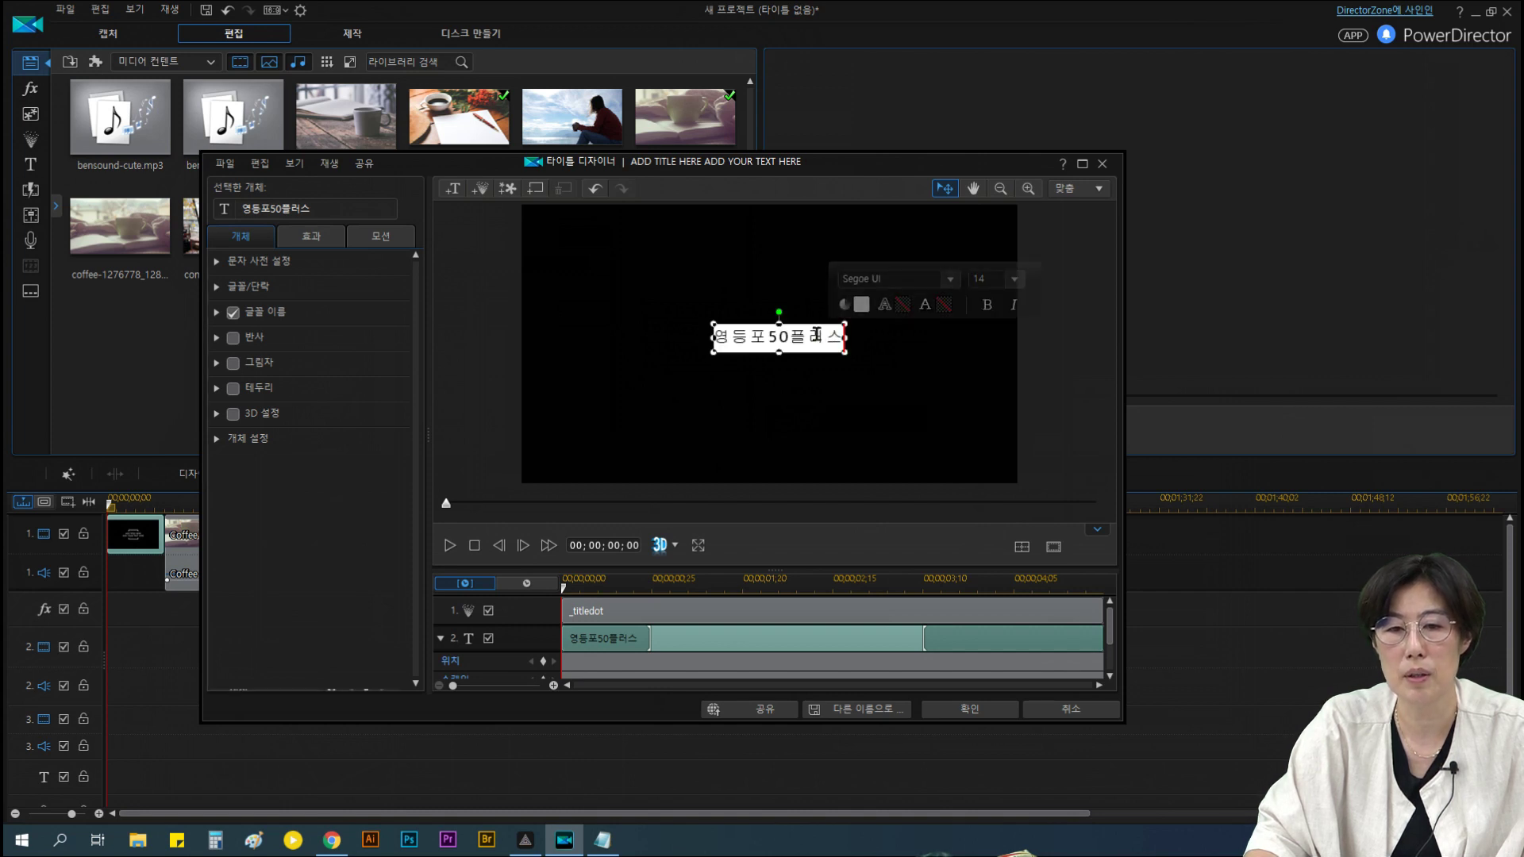
{"action": "left_click", "coordinate": [816, 335]}
{"action": "key", "text": "Right"}
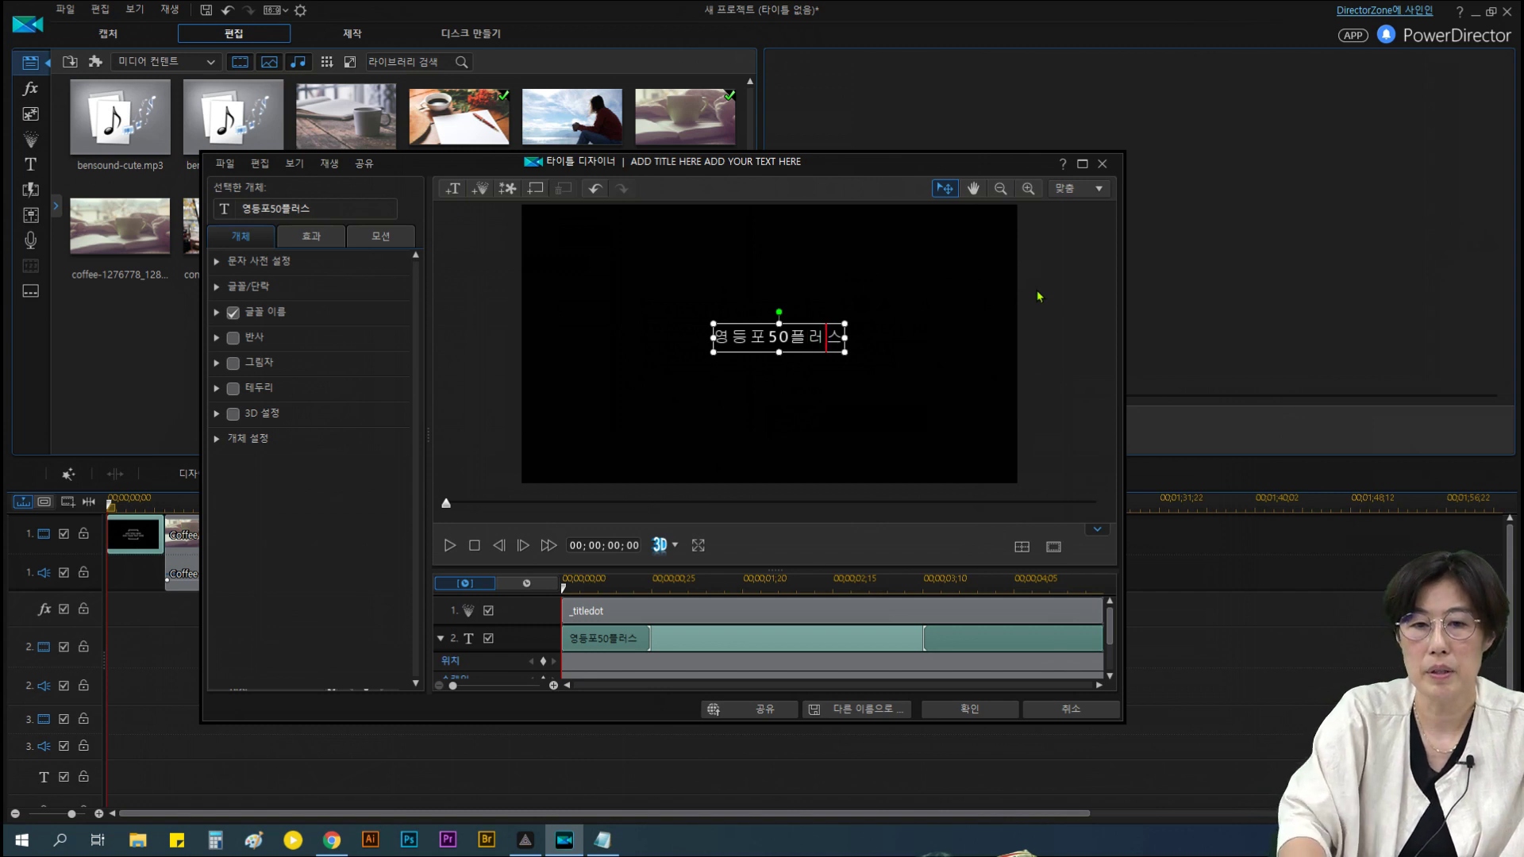
{"action": "key", "text": "Delete"}
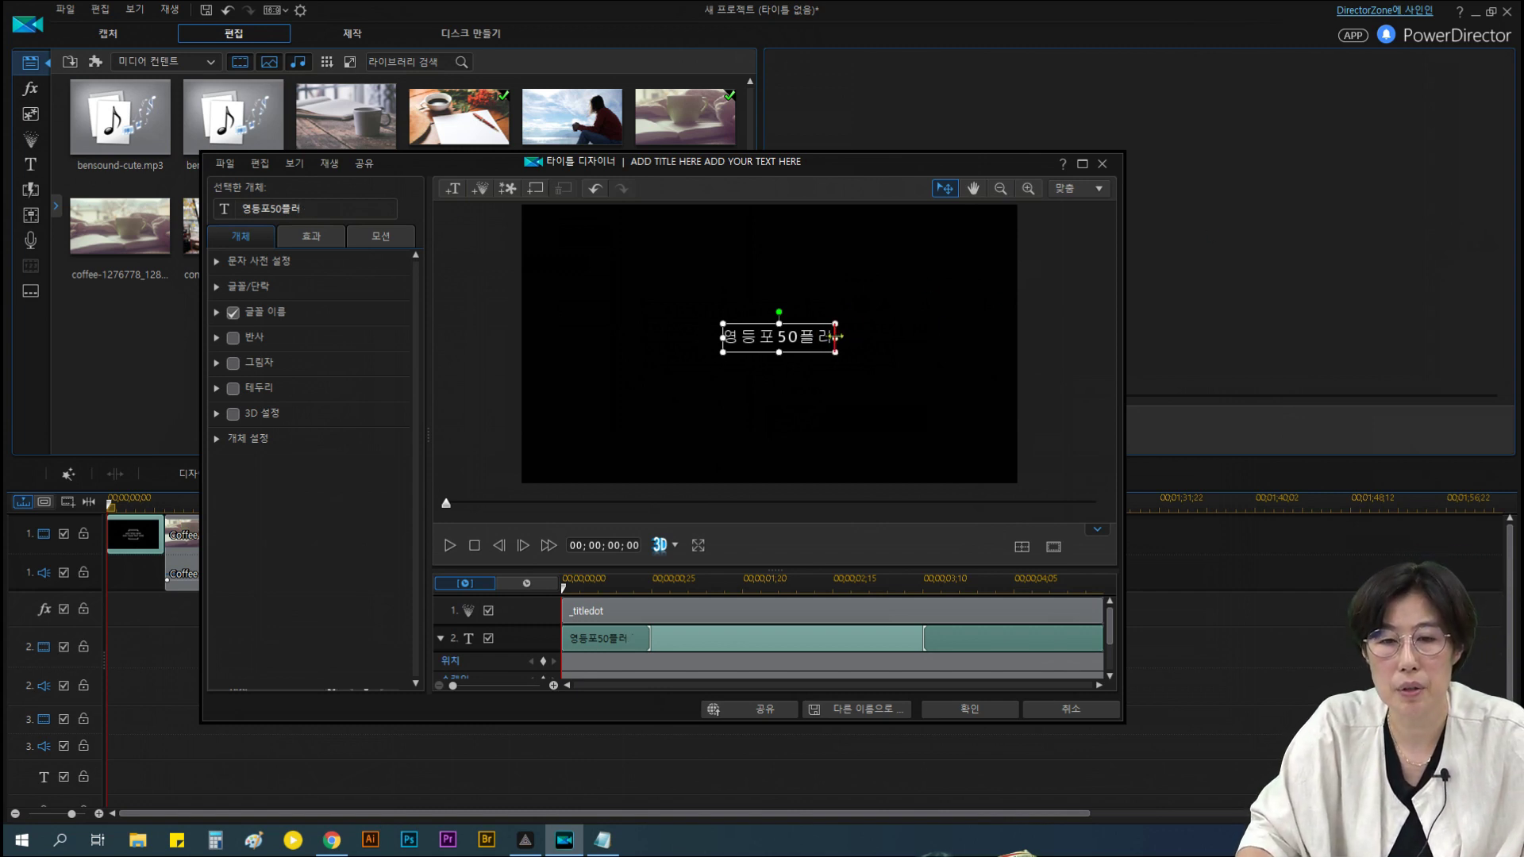
{"action": "type", "text": "스"}
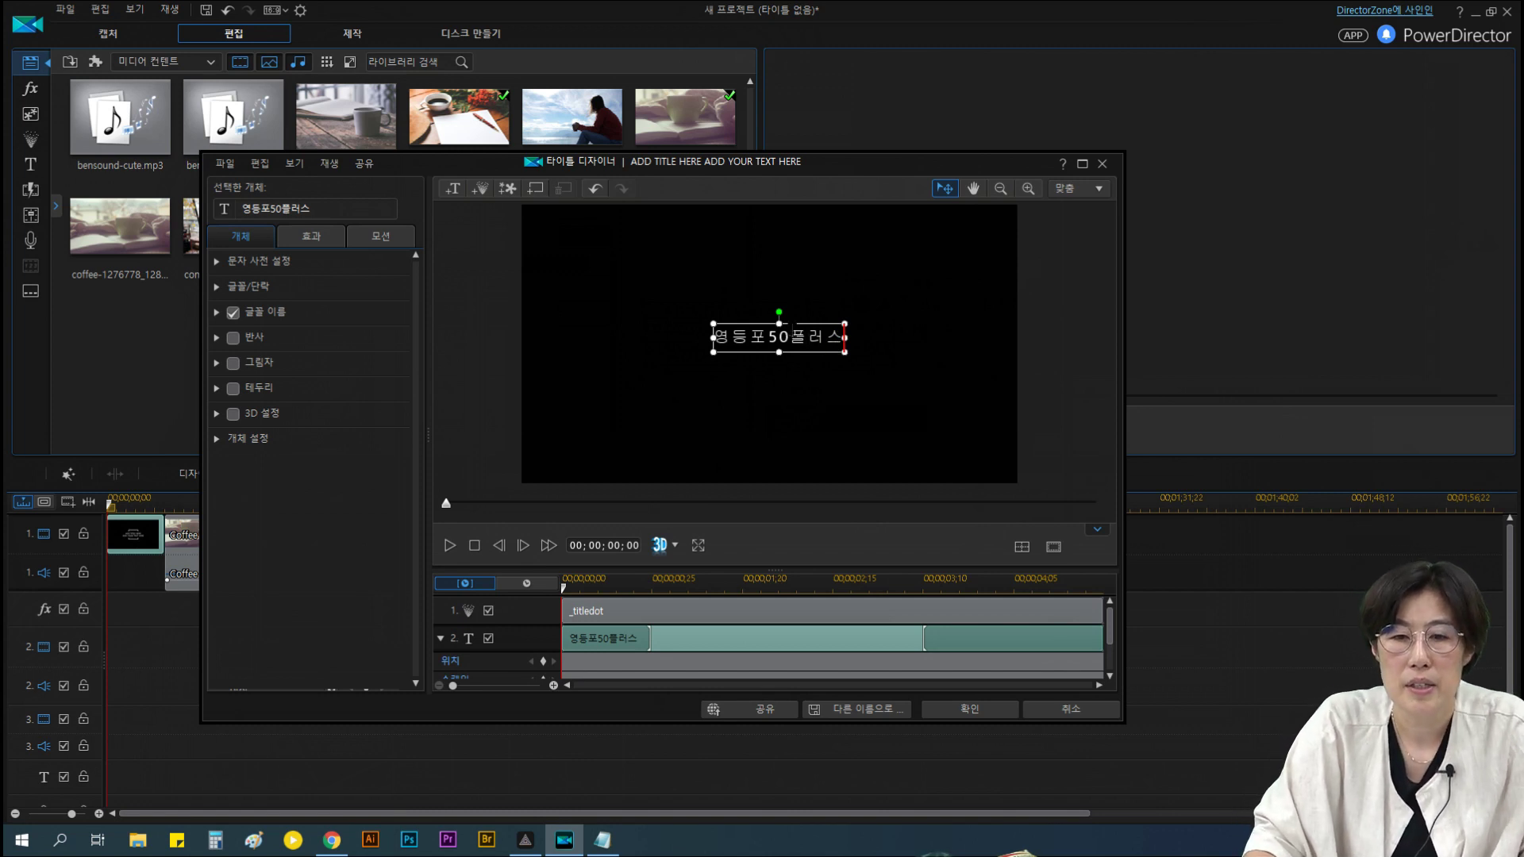
Set the whole 영등포50플러스 title to the 고양덕양 EB font at size 26 and play back its animation
{"action": "double_click", "coordinate": [794, 337]}
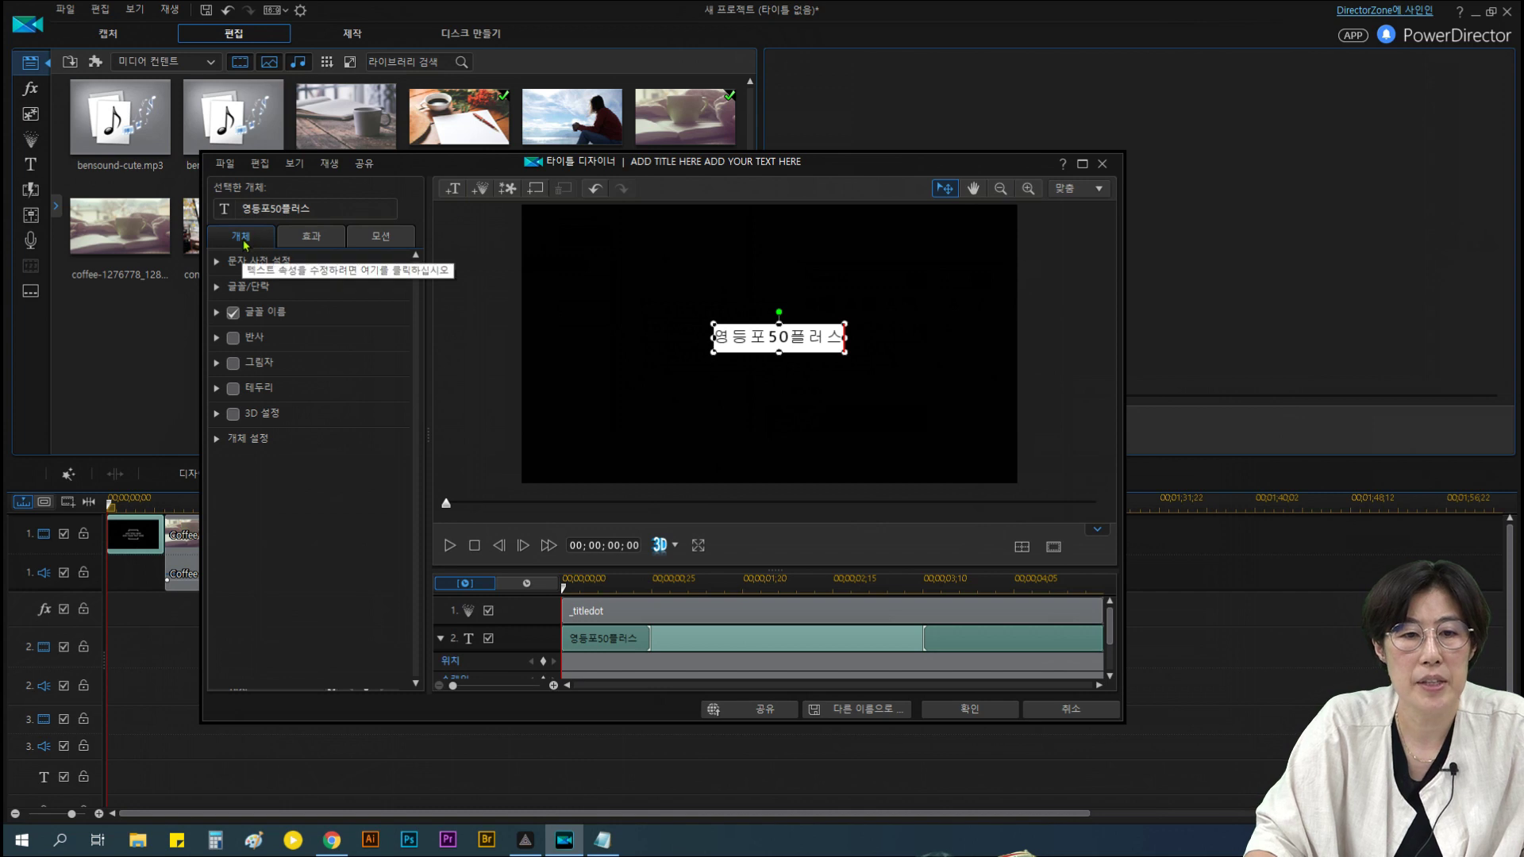
{"action": "left_click", "coordinate": [220, 290]}
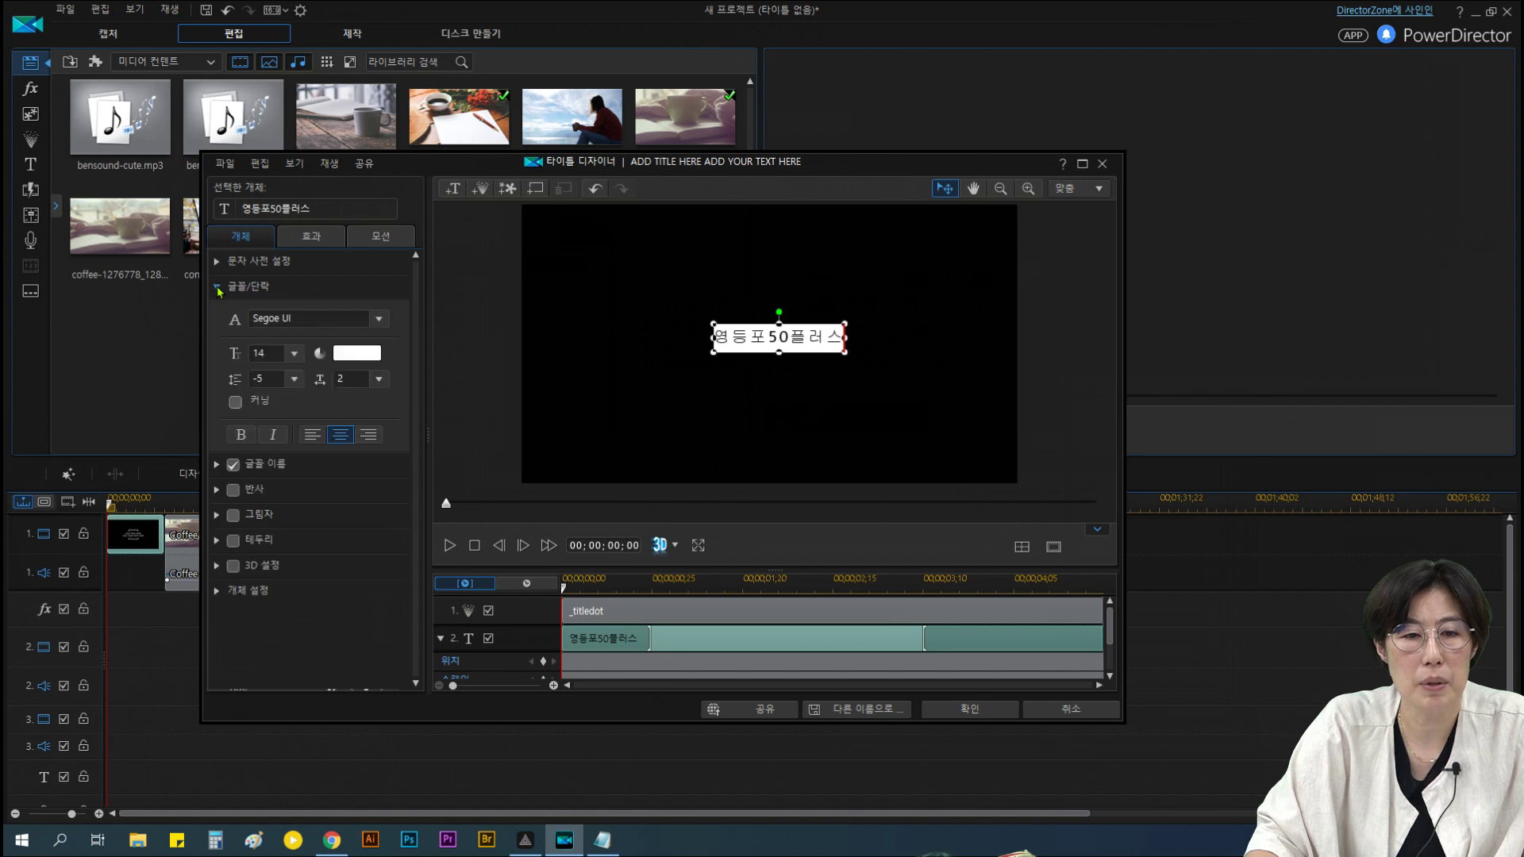
{"action": "left_click", "coordinate": [375, 319]}
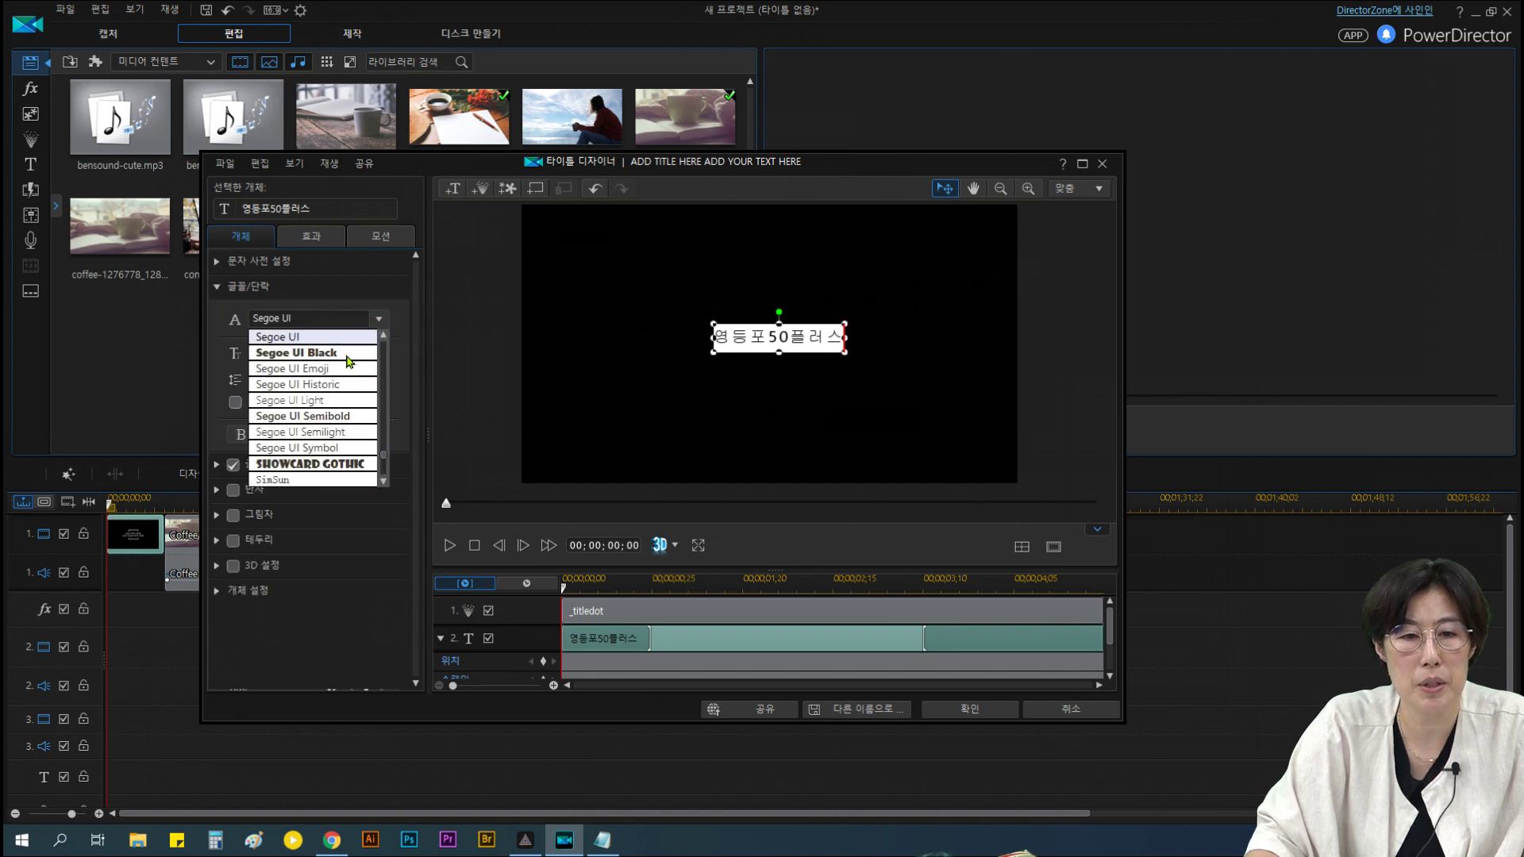
{"action": "scroll", "coordinate": [341, 367], "scroll_direction": "down", "scroll_amount": 10}
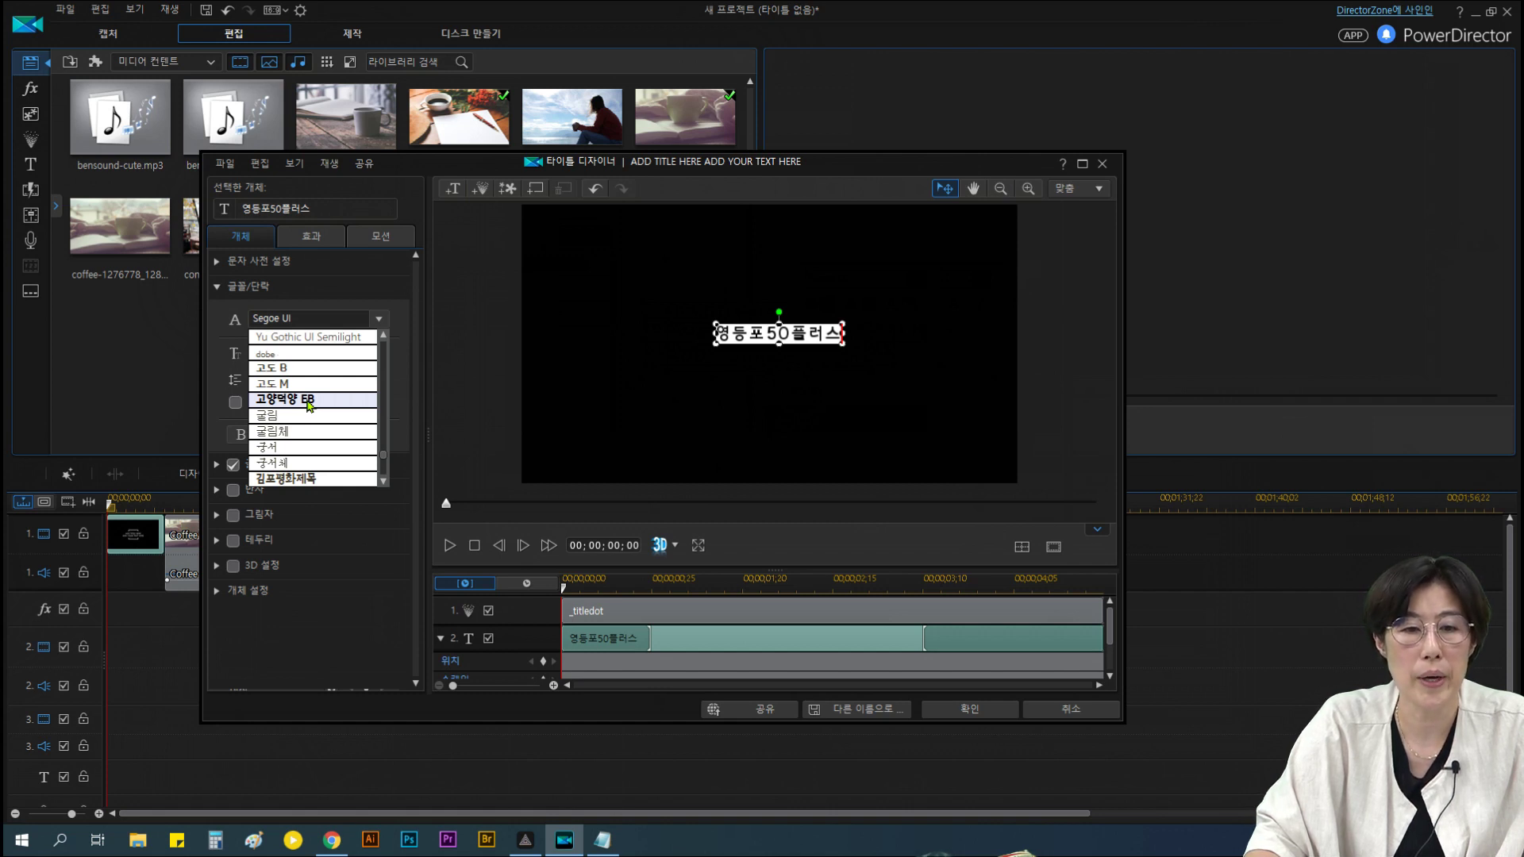
{"action": "left_click", "coordinate": [309, 406]}
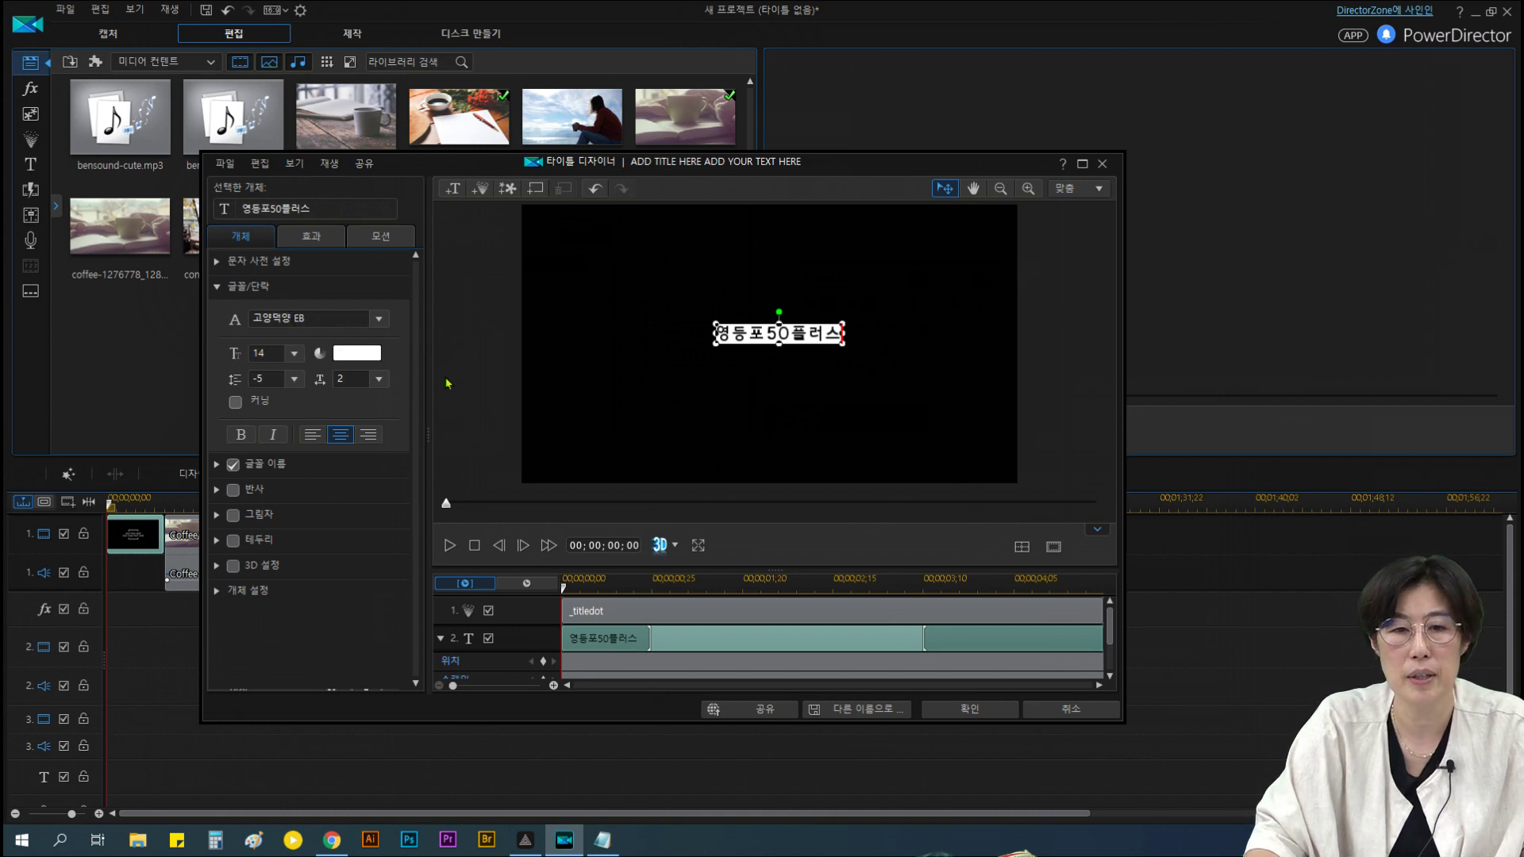
{"action": "left_click", "coordinate": [297, 362]}
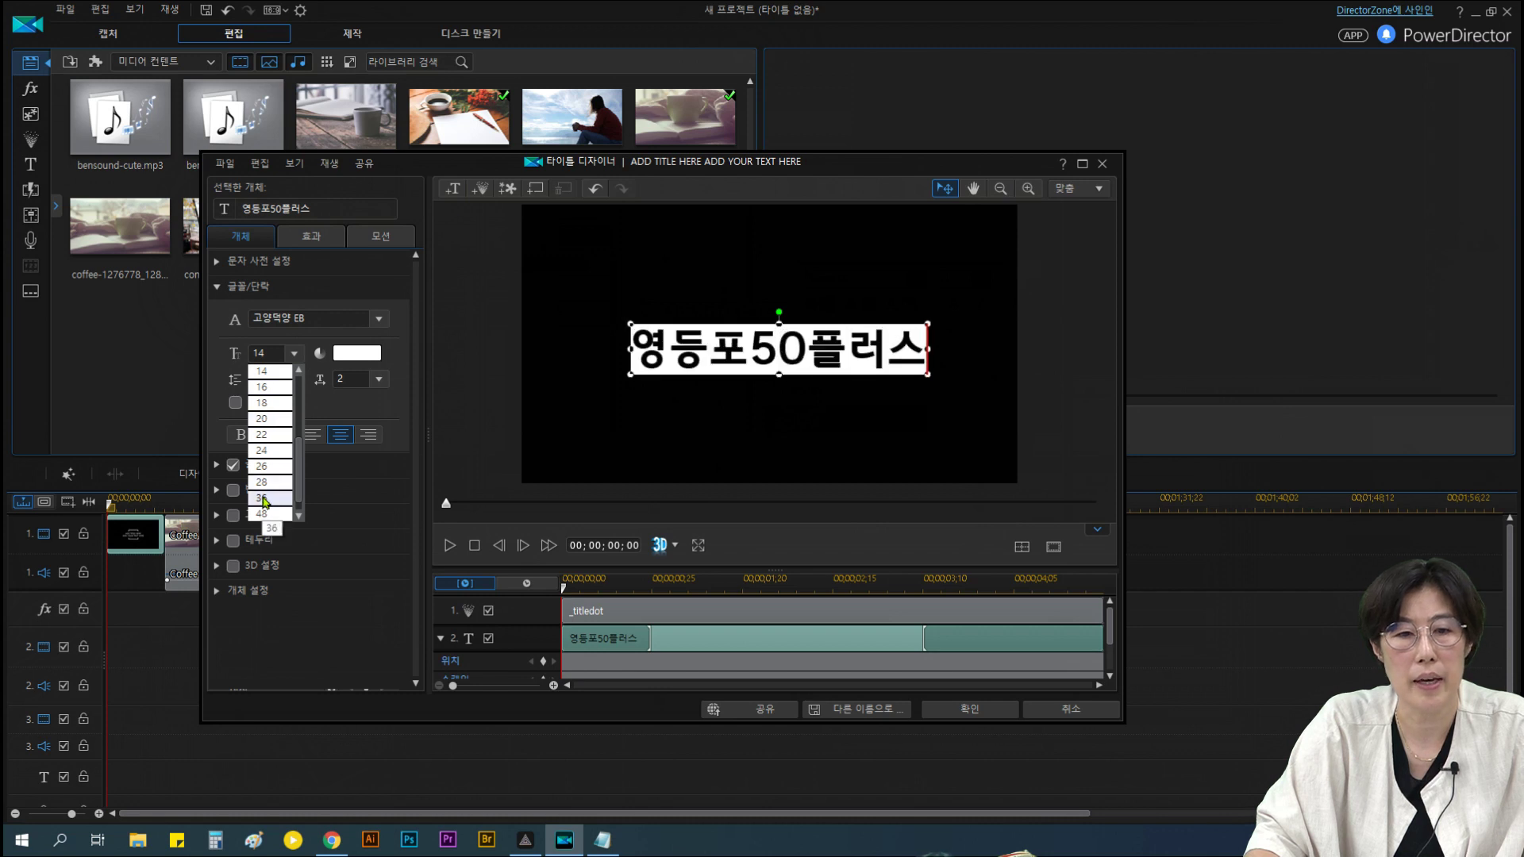
{"action": "left_click", "coordinate": [269, 469]}
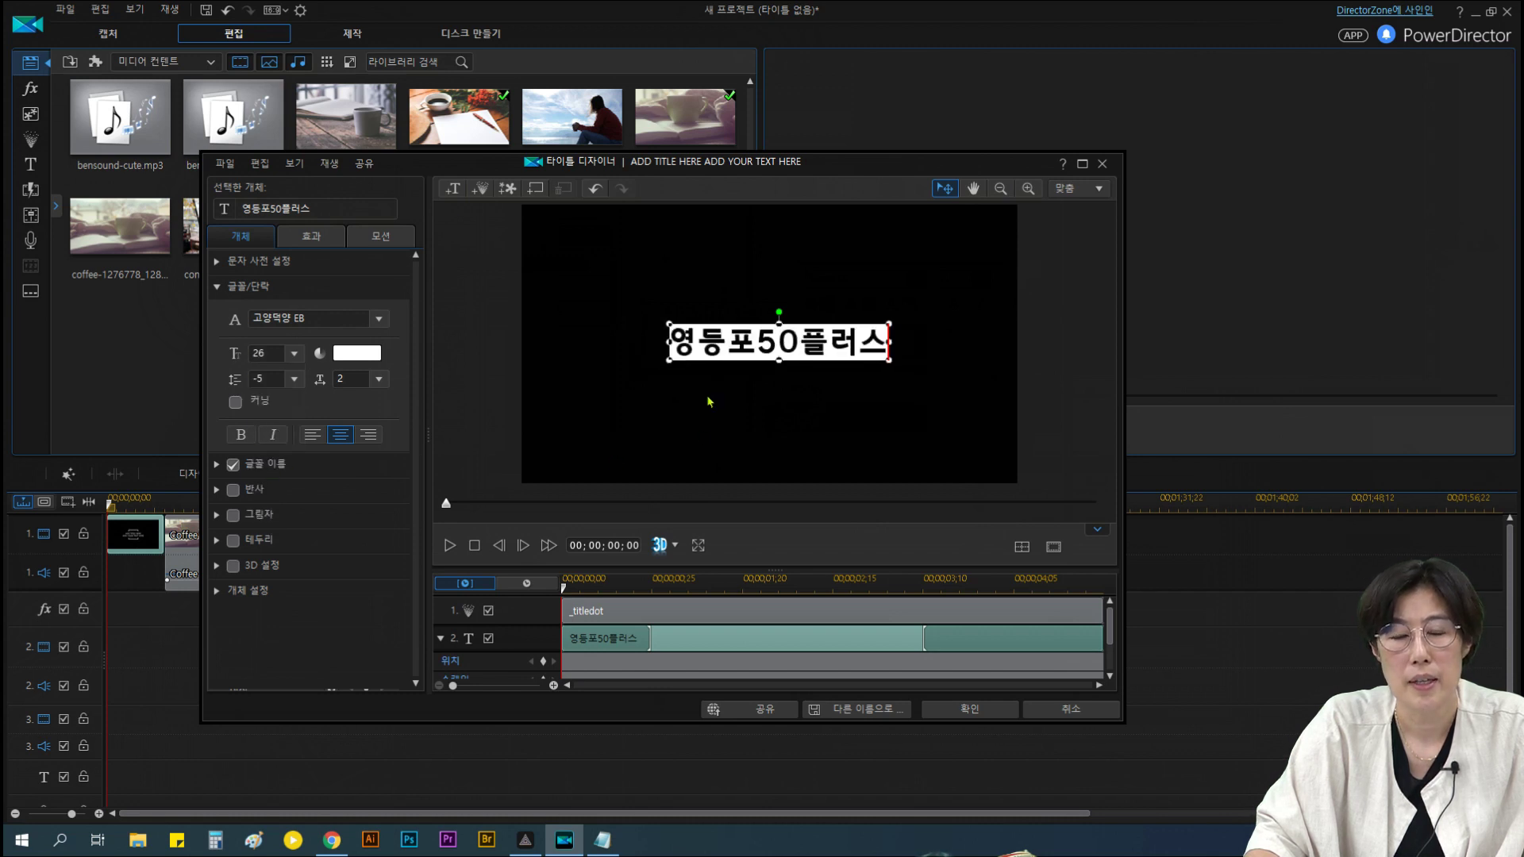
{"action": "left_click", "coordinate": [448, 546]}
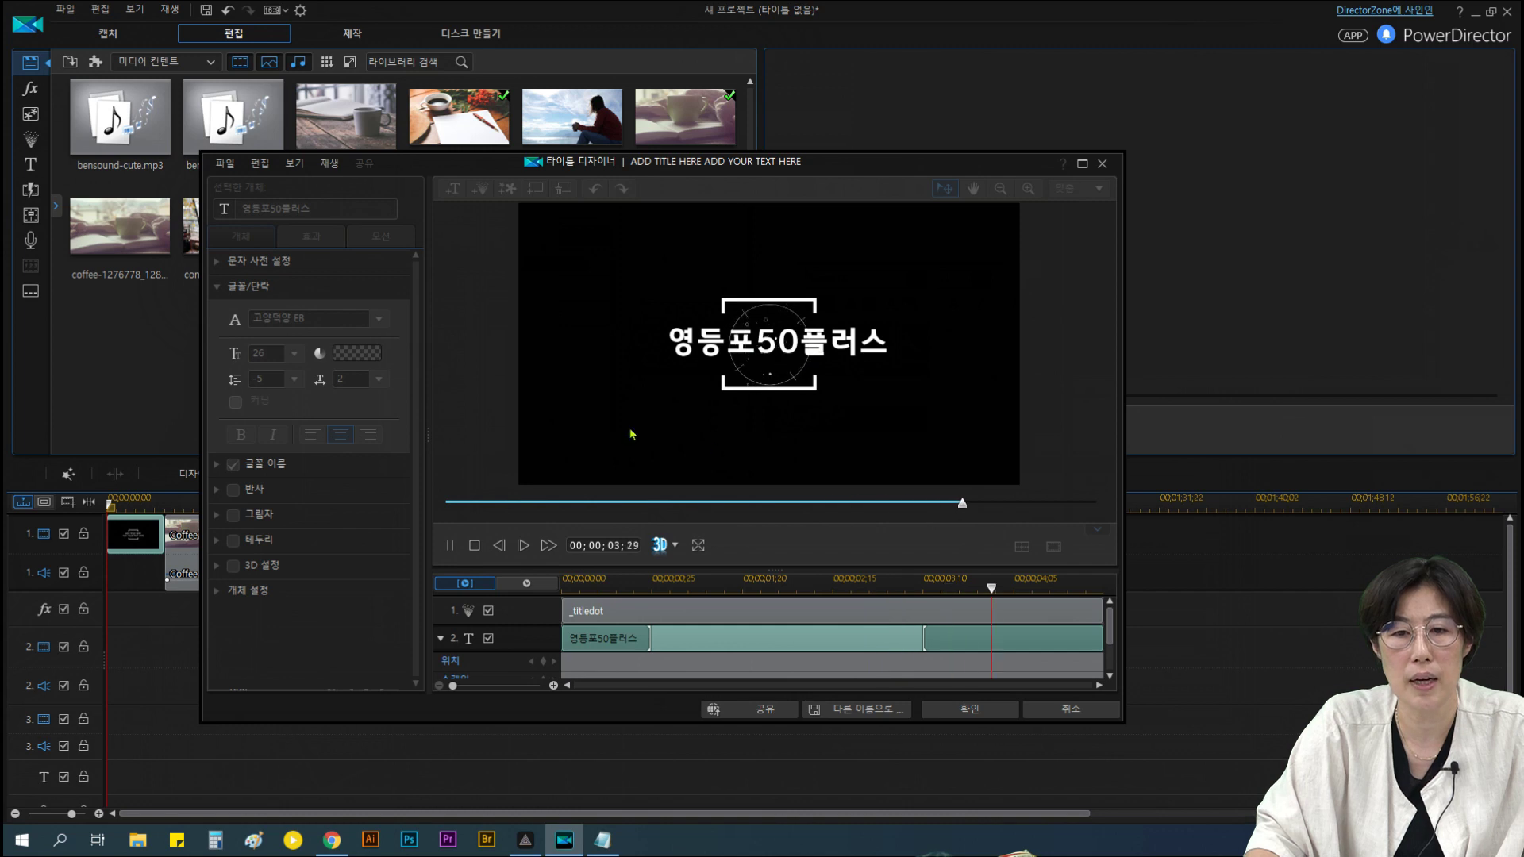
{"action": "left_click", "coordinate": [449, 546]}
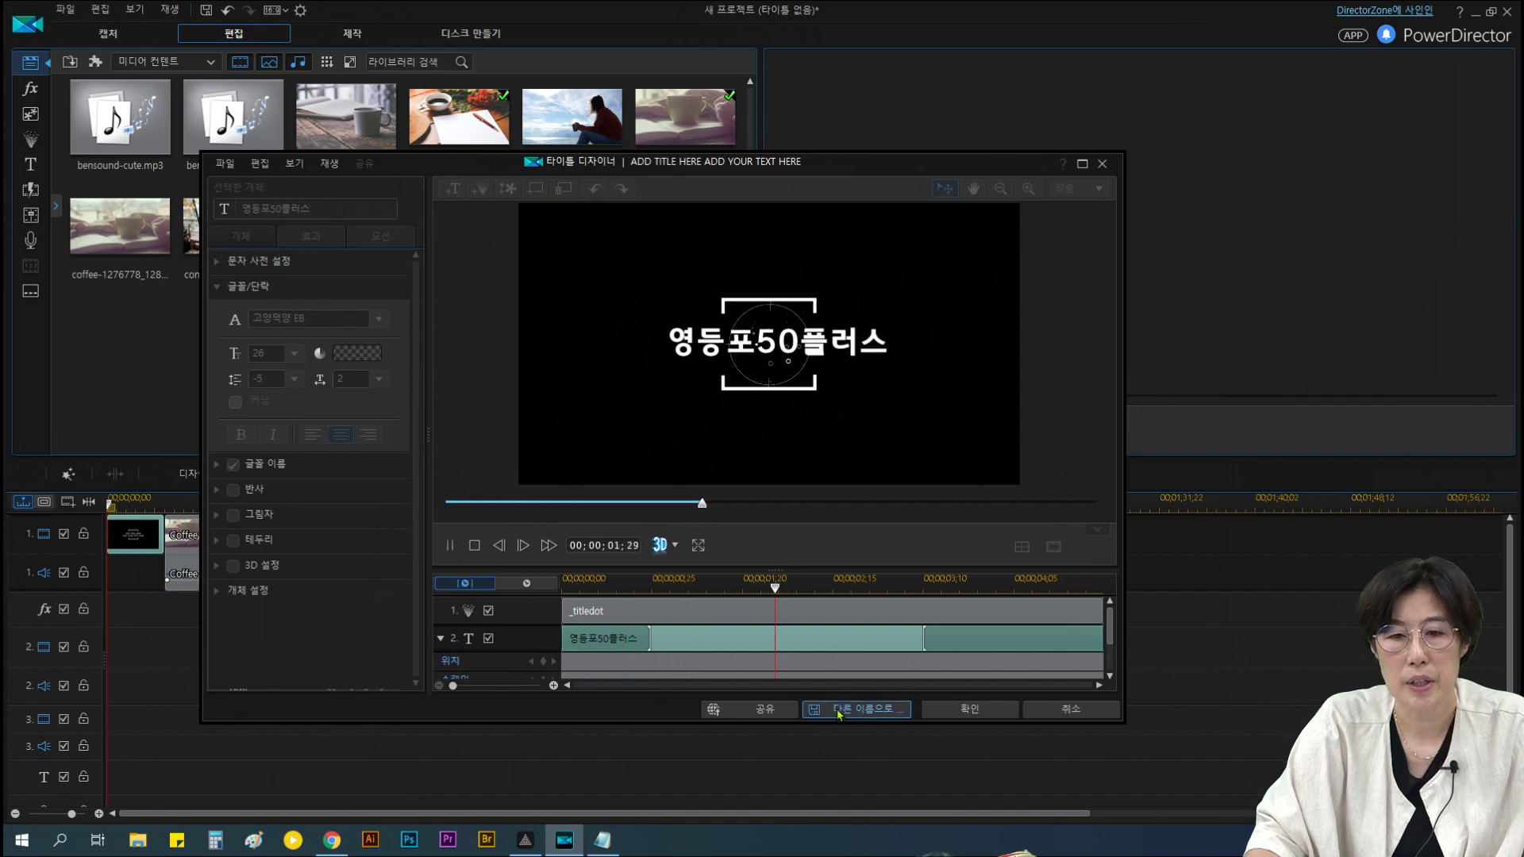
Accept the title edits and play the timeline from the opening title into the coffee video clip
{"action": "left_click", "coordinate": [976, 713]}
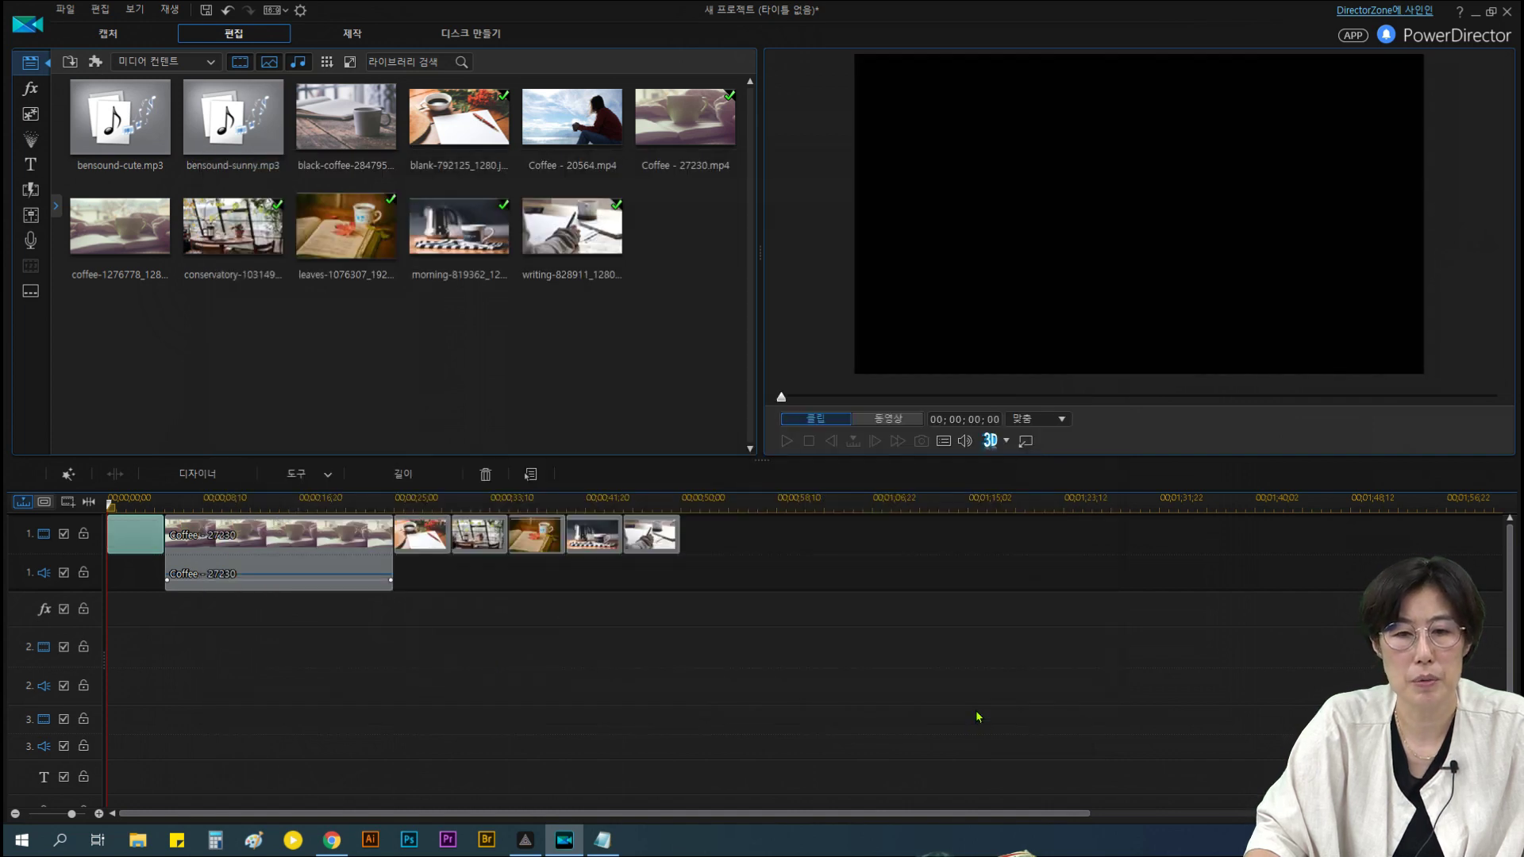
{"action": "left_click", "coordinate": [787, 442]}
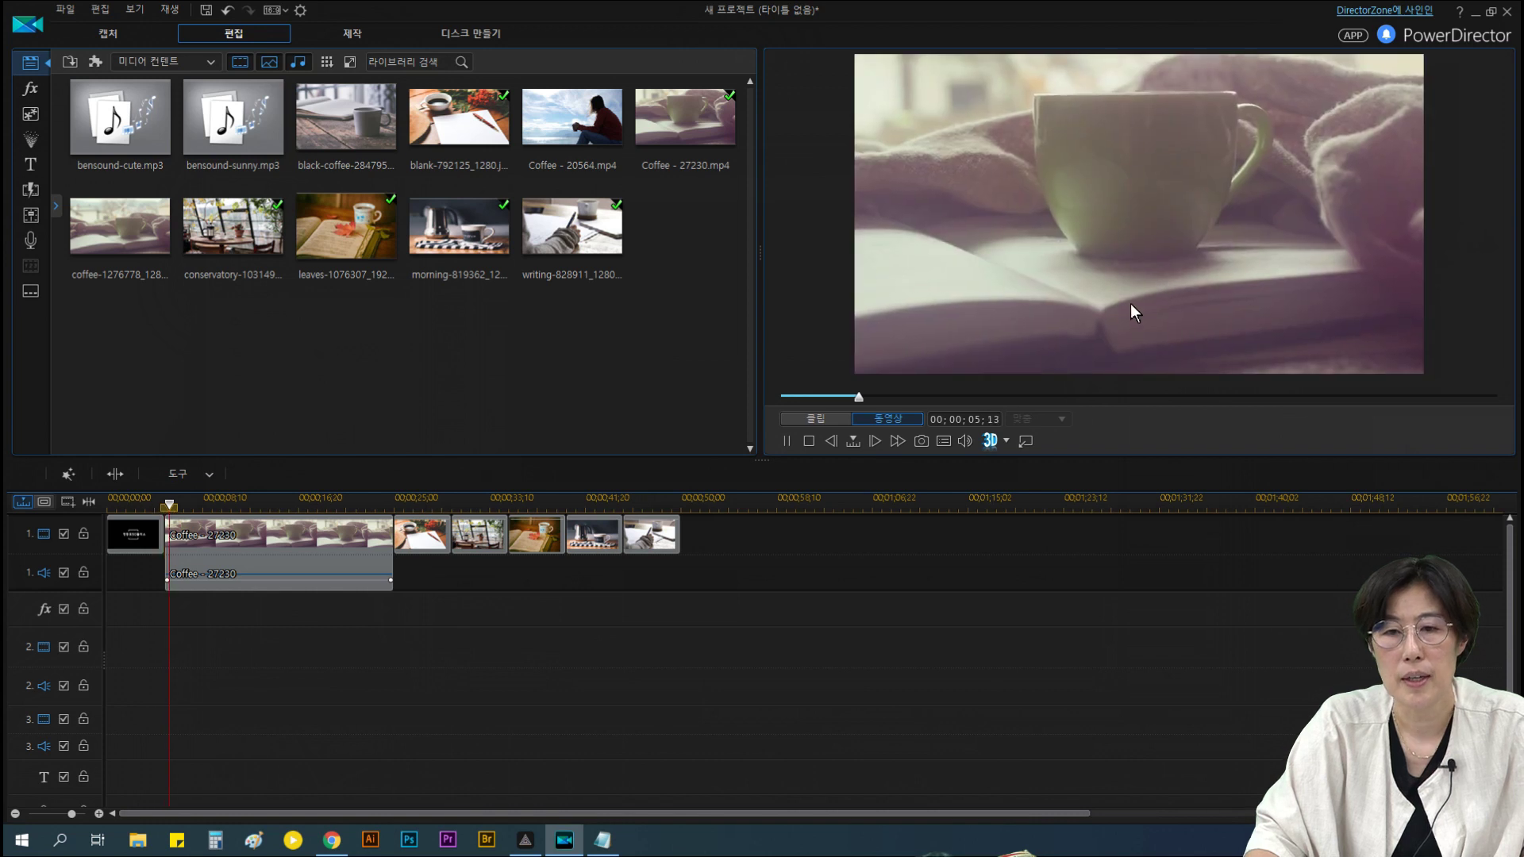
{"action": "key", "text": "space"}
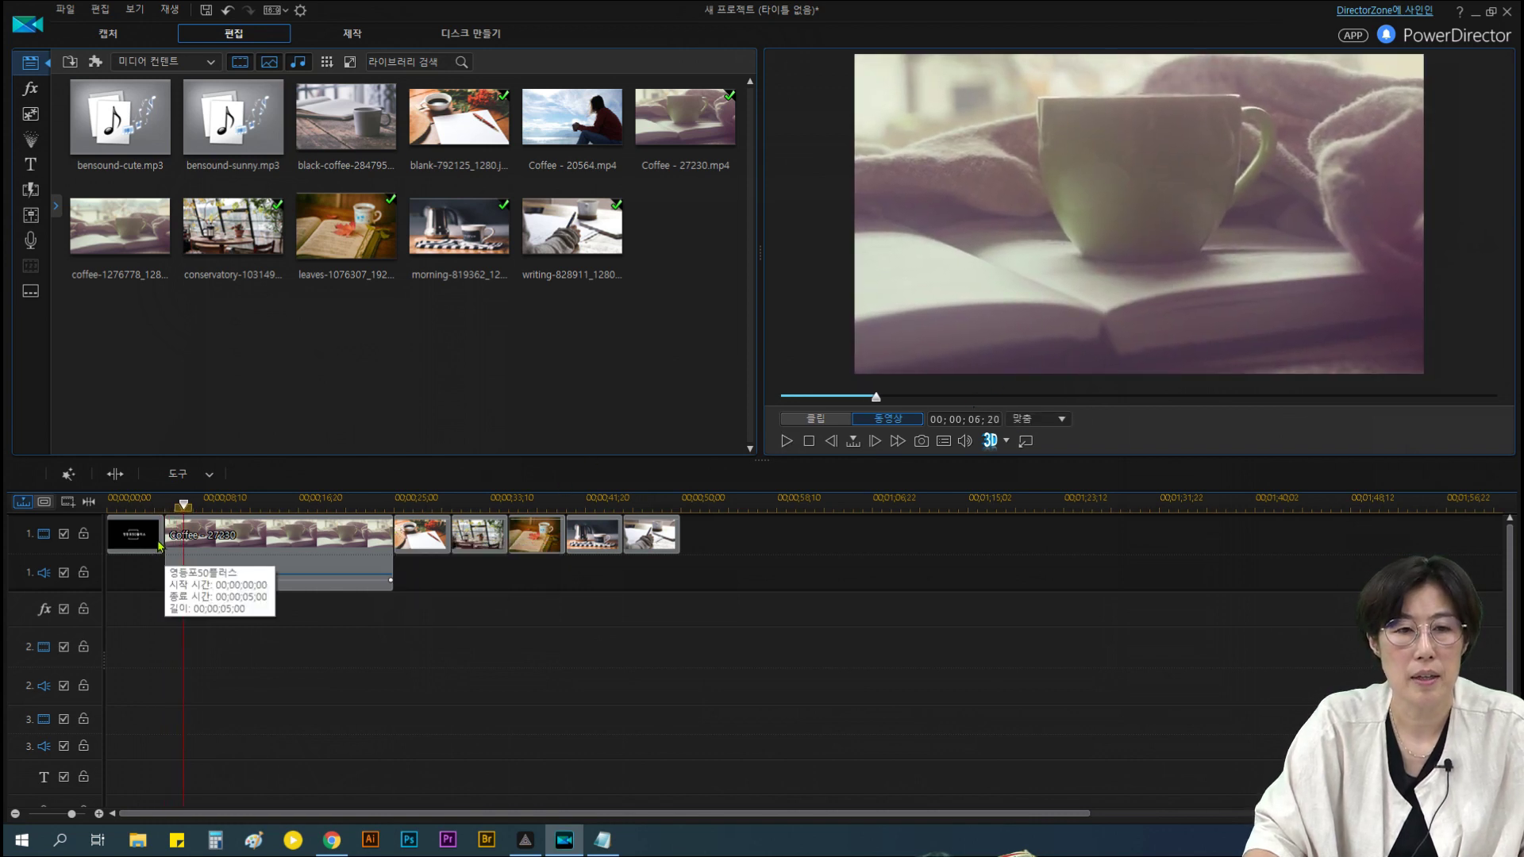
Apply the fade transition to all clips on video track 1 at once, using the 크로스 전환 option
{"action": "left_click", "coordinate": [32, 190]}
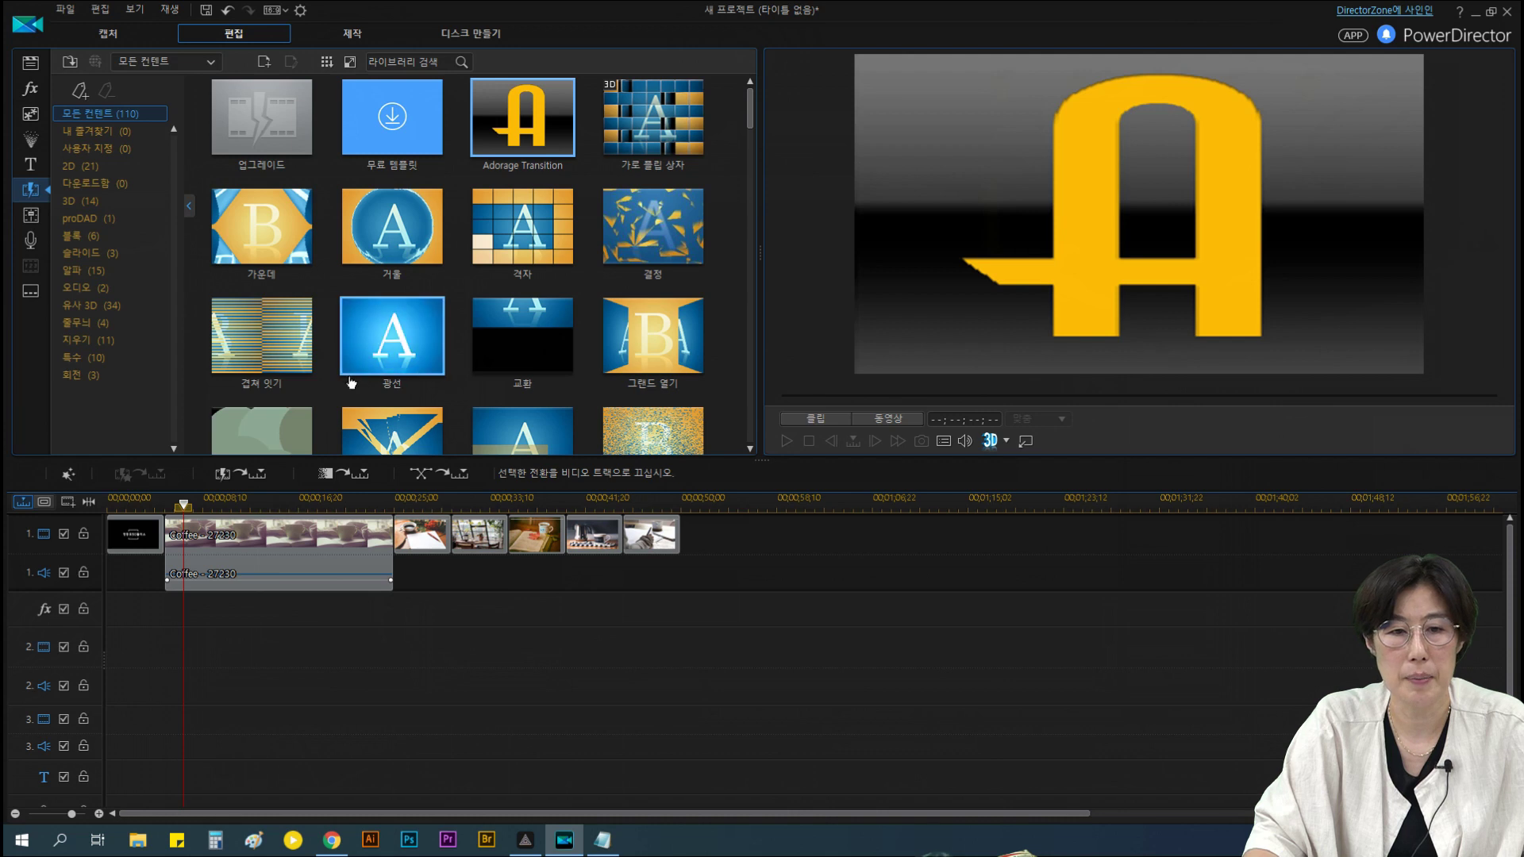
{"action": "left_click", "coordinate": [111, 534]}
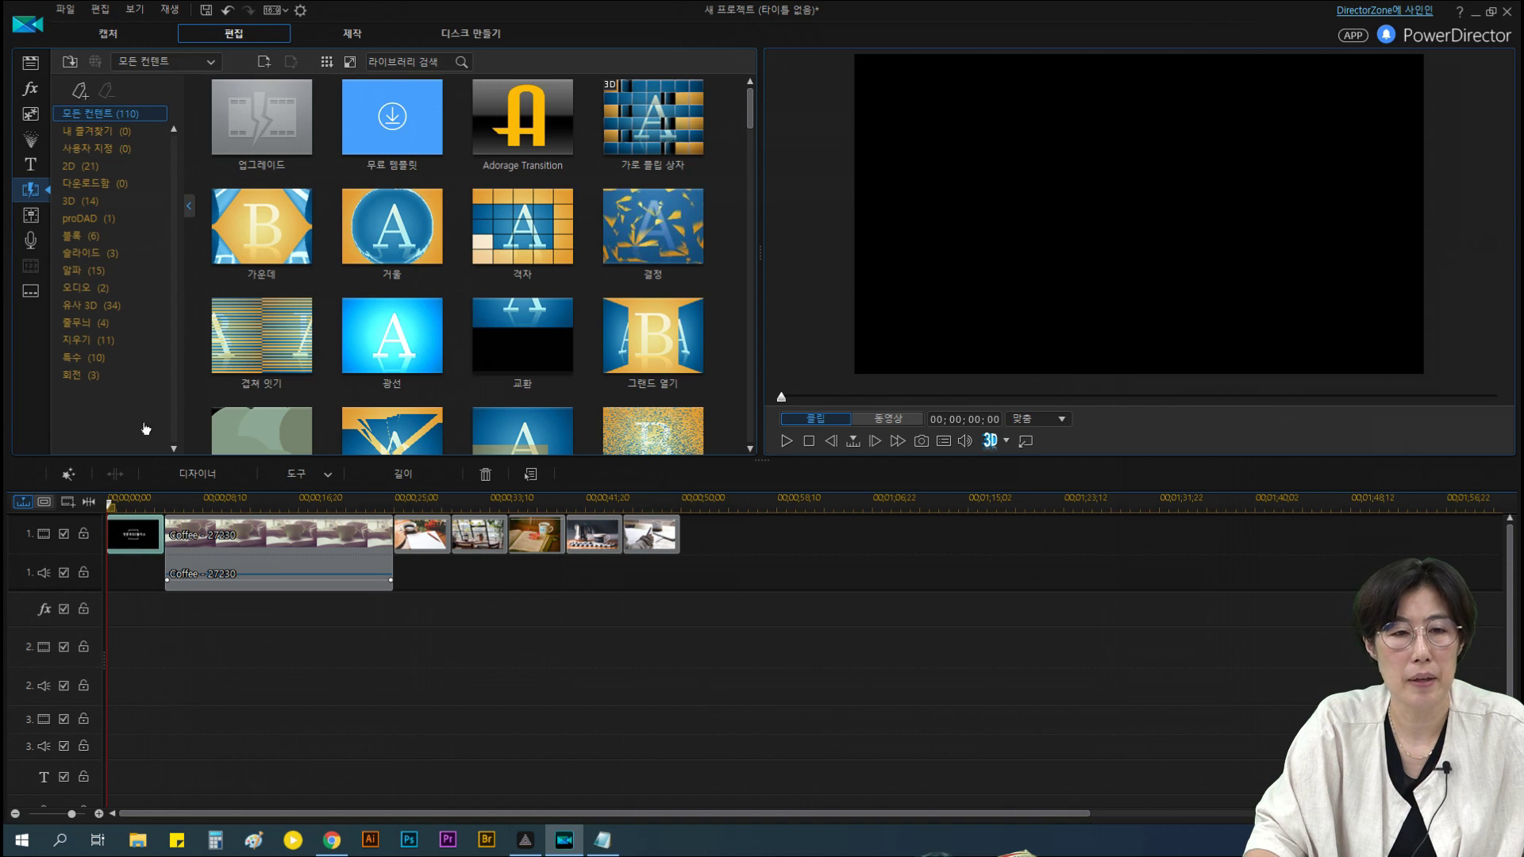
{"action": "left_click", "coordinate": [117, 115]}
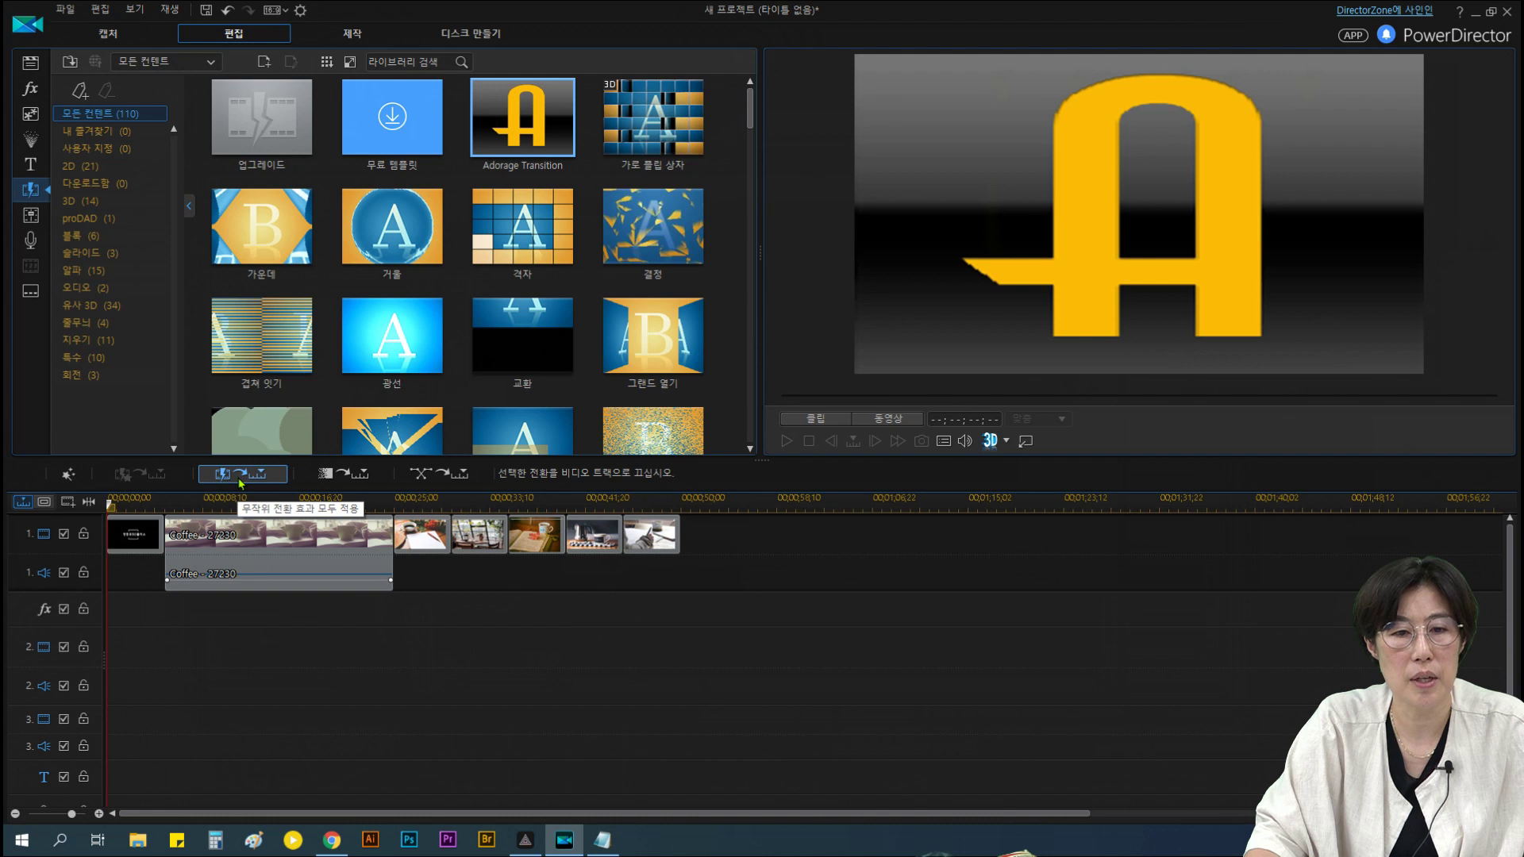
{"action": "left_click", "coordinate": [338, 478]}
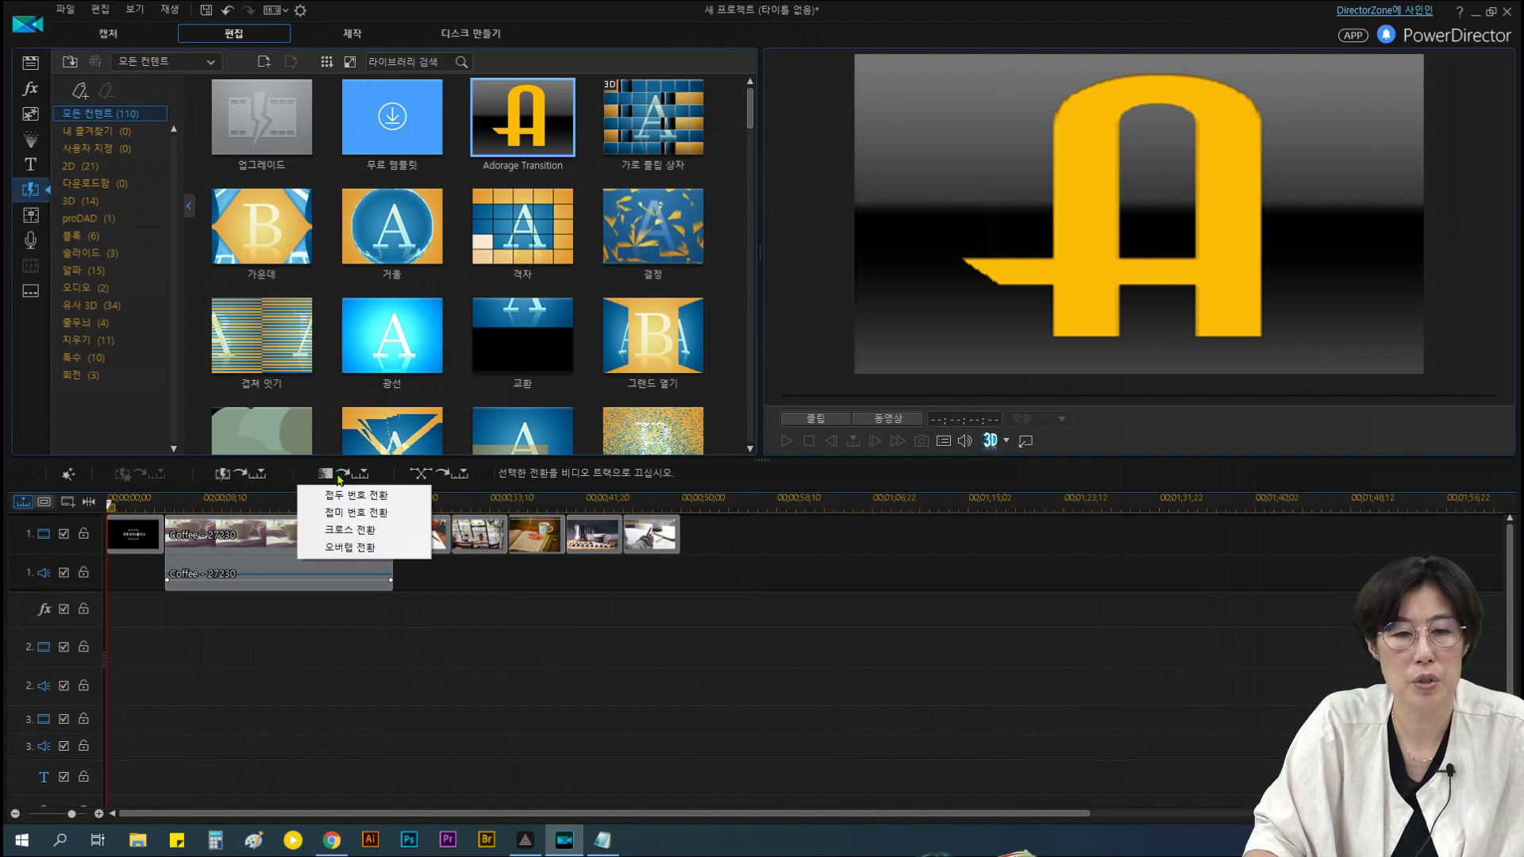
{"action": "left_click", "coordinate": [344, 530]}
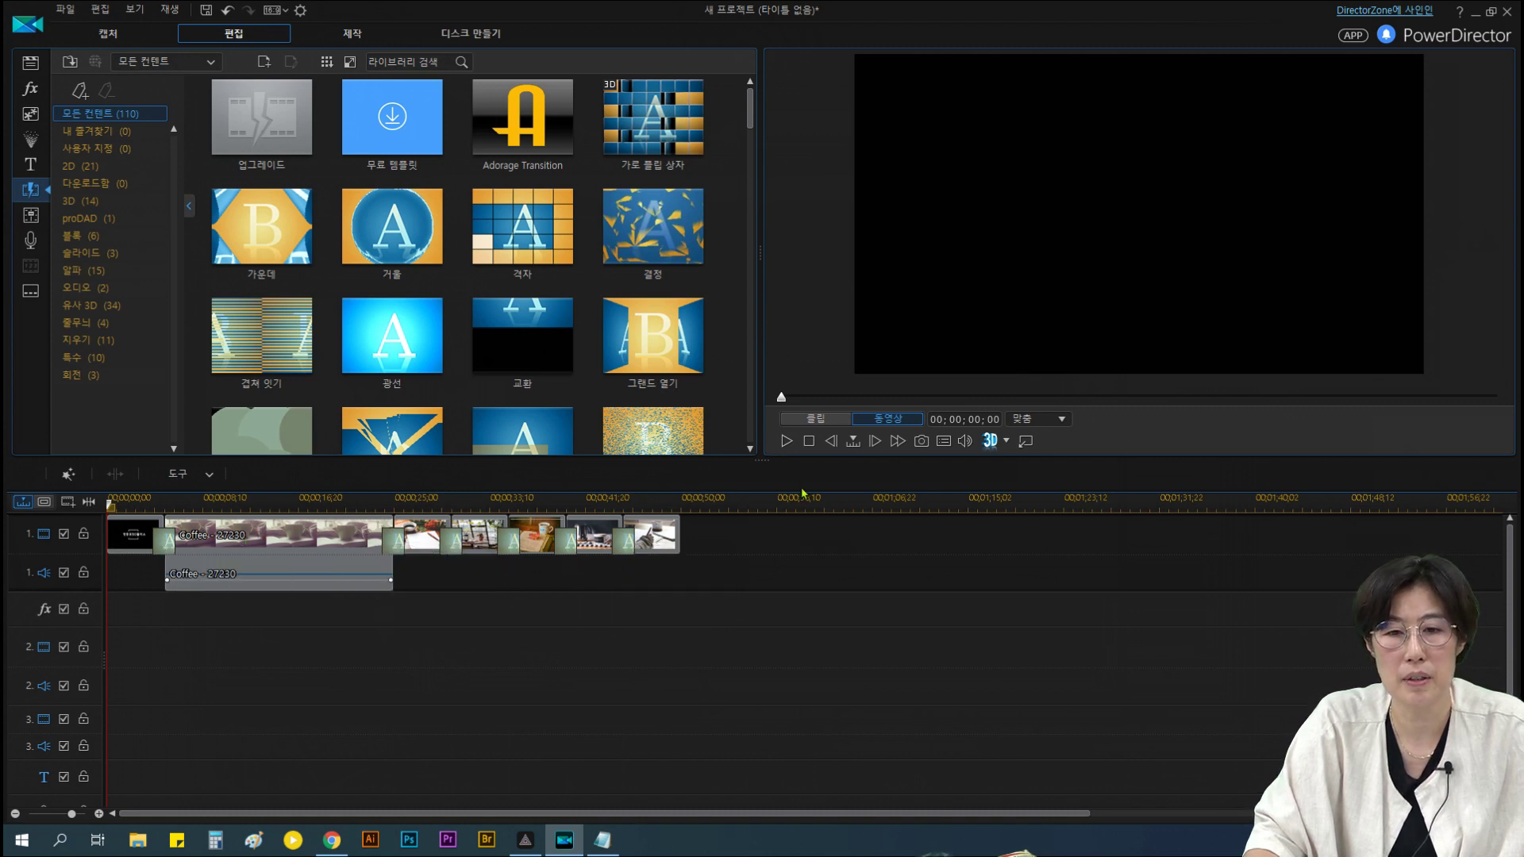
Play back the transitions from the title to the coffee clip and from that clip to the blank-paper image
{"action": "left_click", "coordinate": [788, 441]}
{"action": "left_click", "coordinate": [788, 441]}
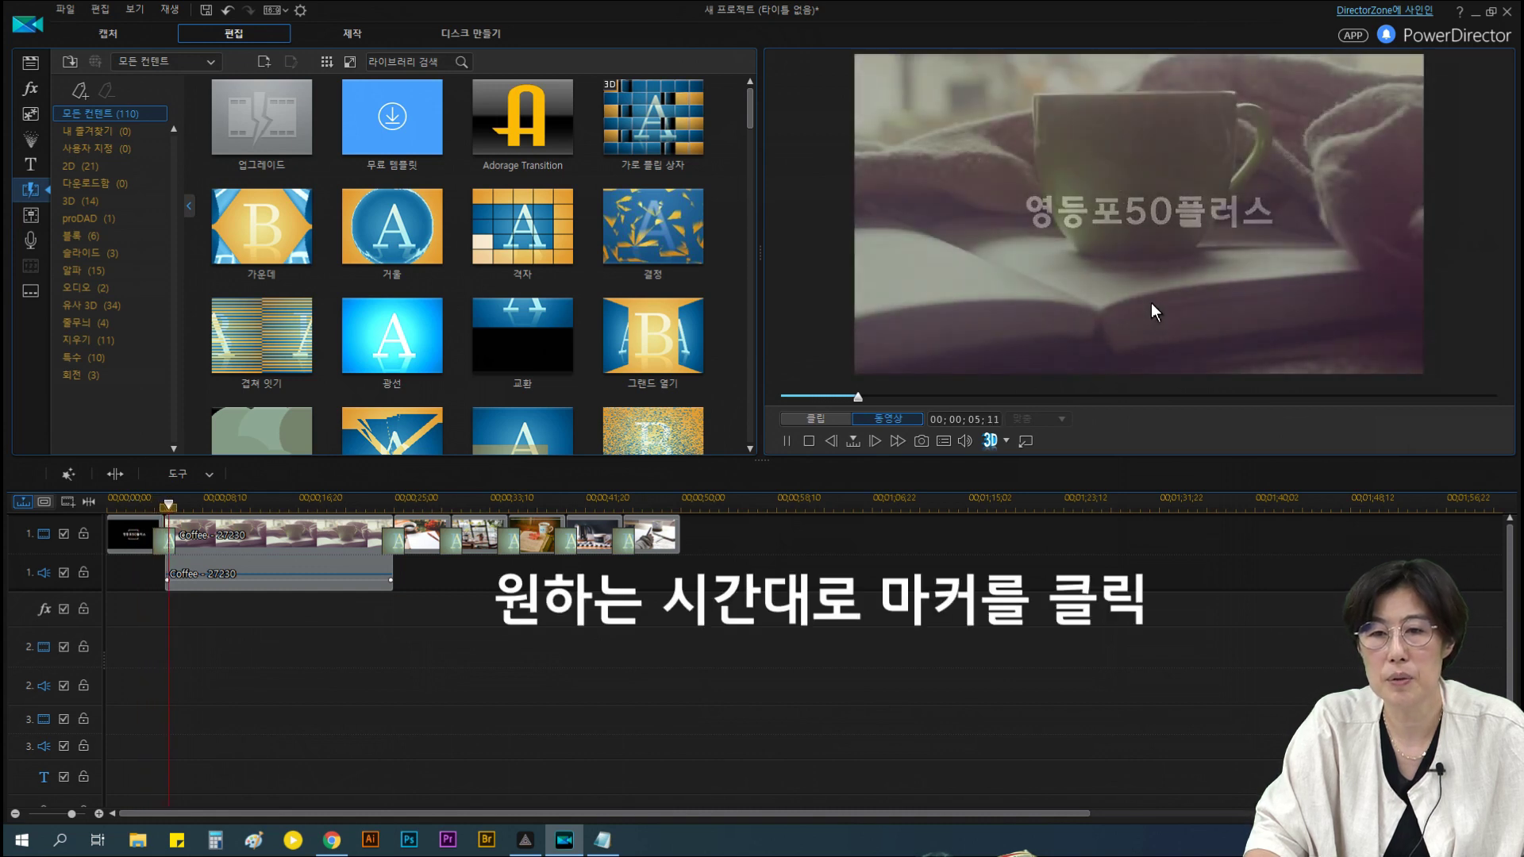
{"action": "left_click", "coordinate": [384, 501]}
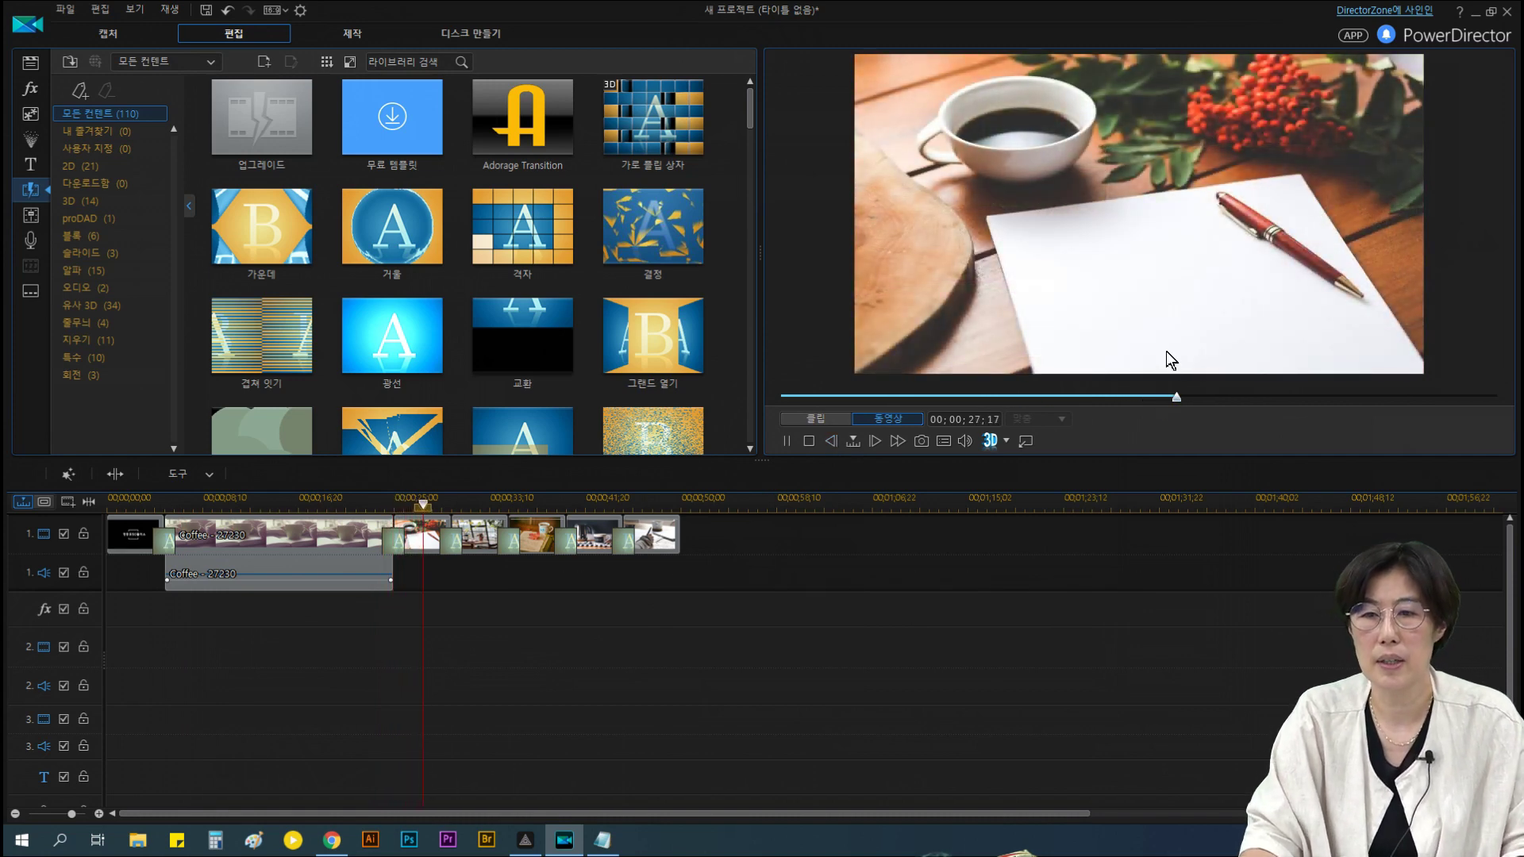
{"action": "key", "text": "space"}
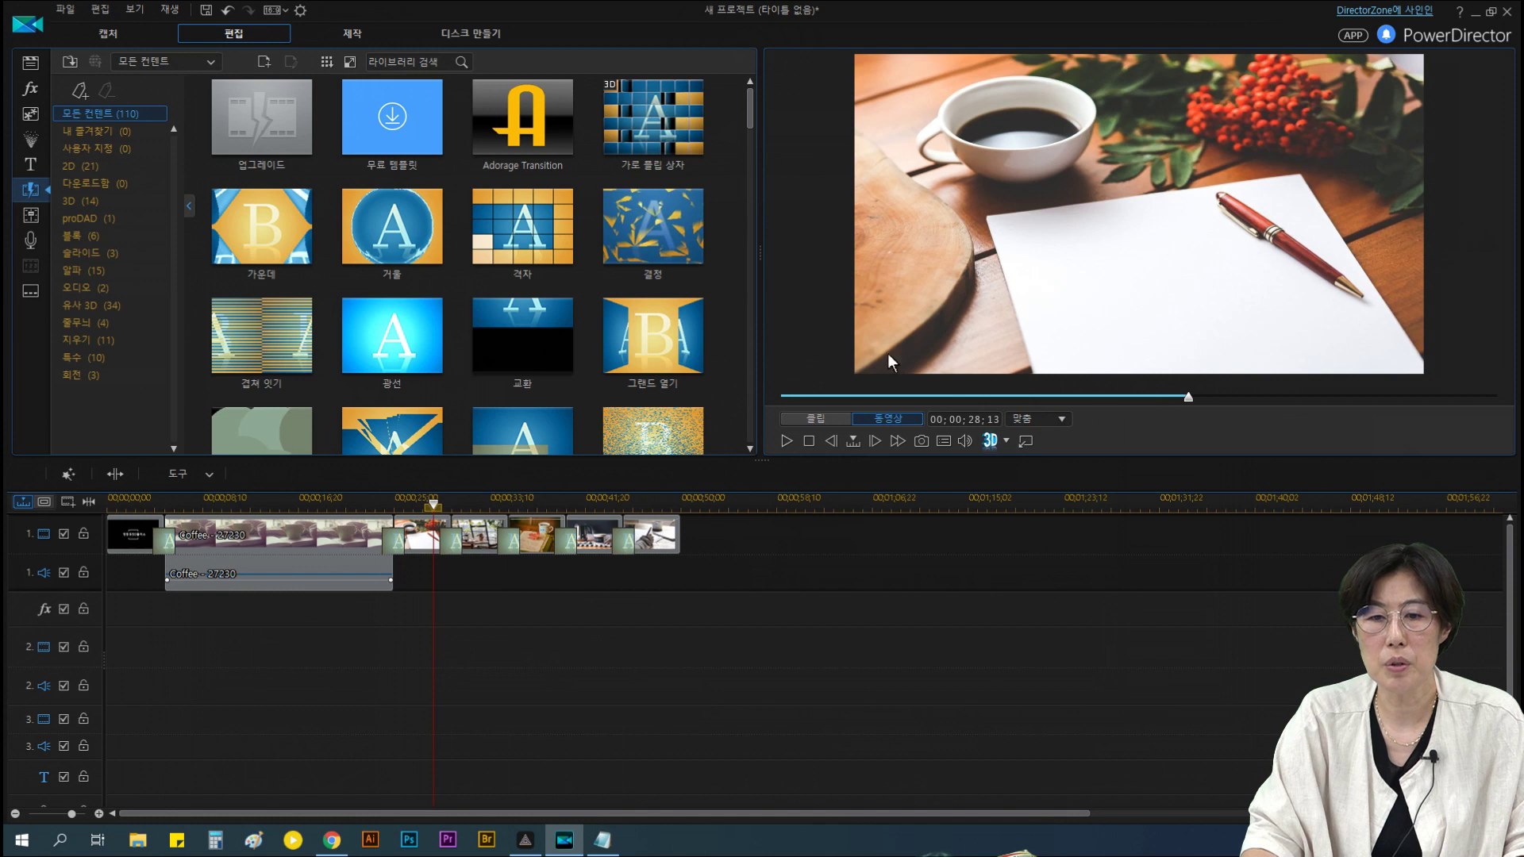
Undock and maximize the preview window to watch the image transitions, redock it and stop playback
{"action": "left_click", "coordinate": [1025, 441]}
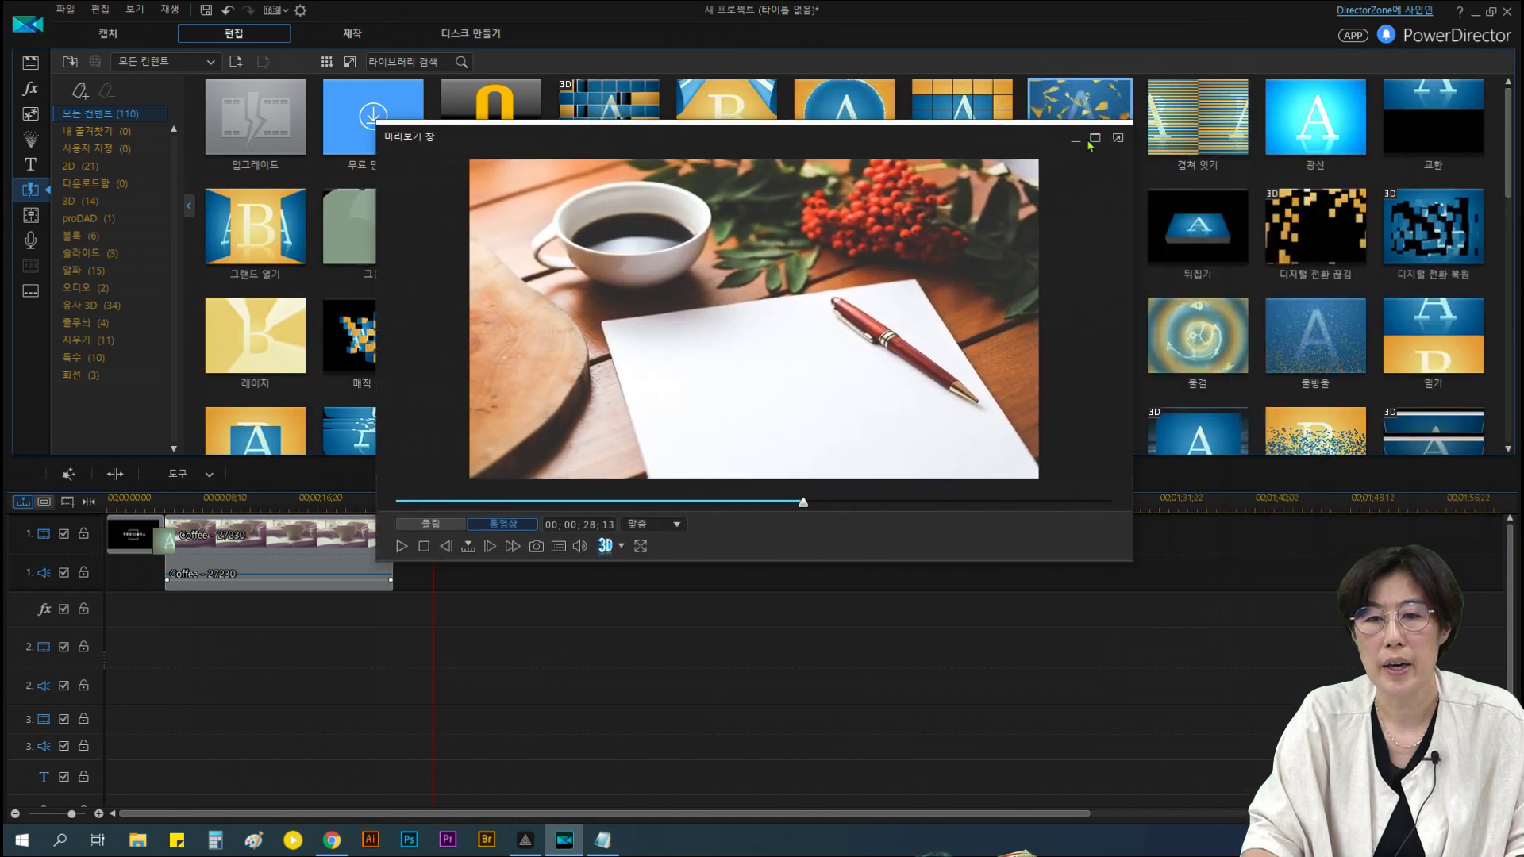
{"action": "left_click", "coordinate": [1095, 140]}
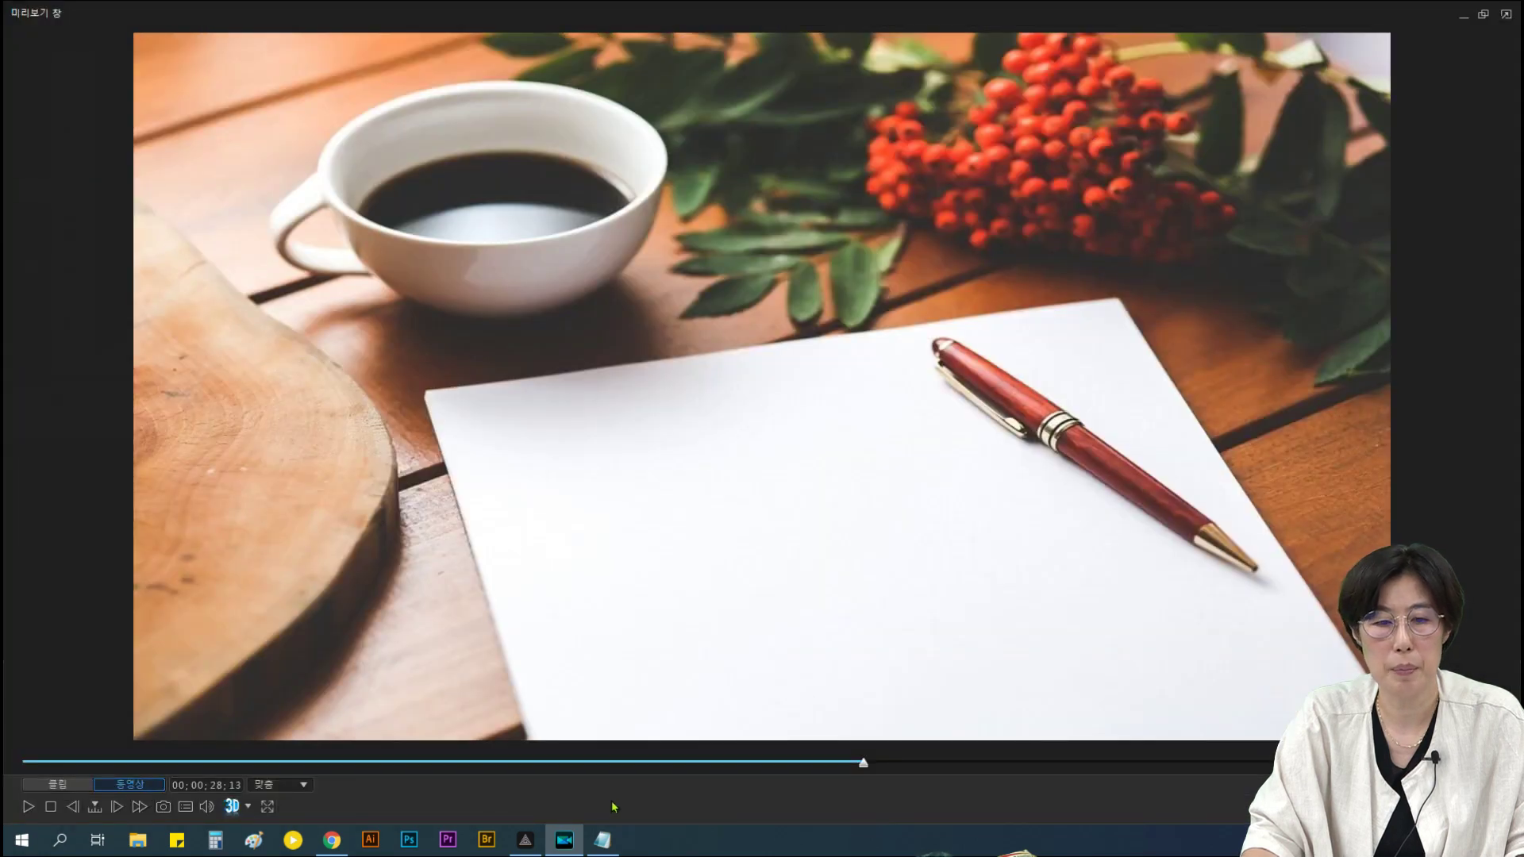
{"action": "left_click", "coordinate": [29, 811]}
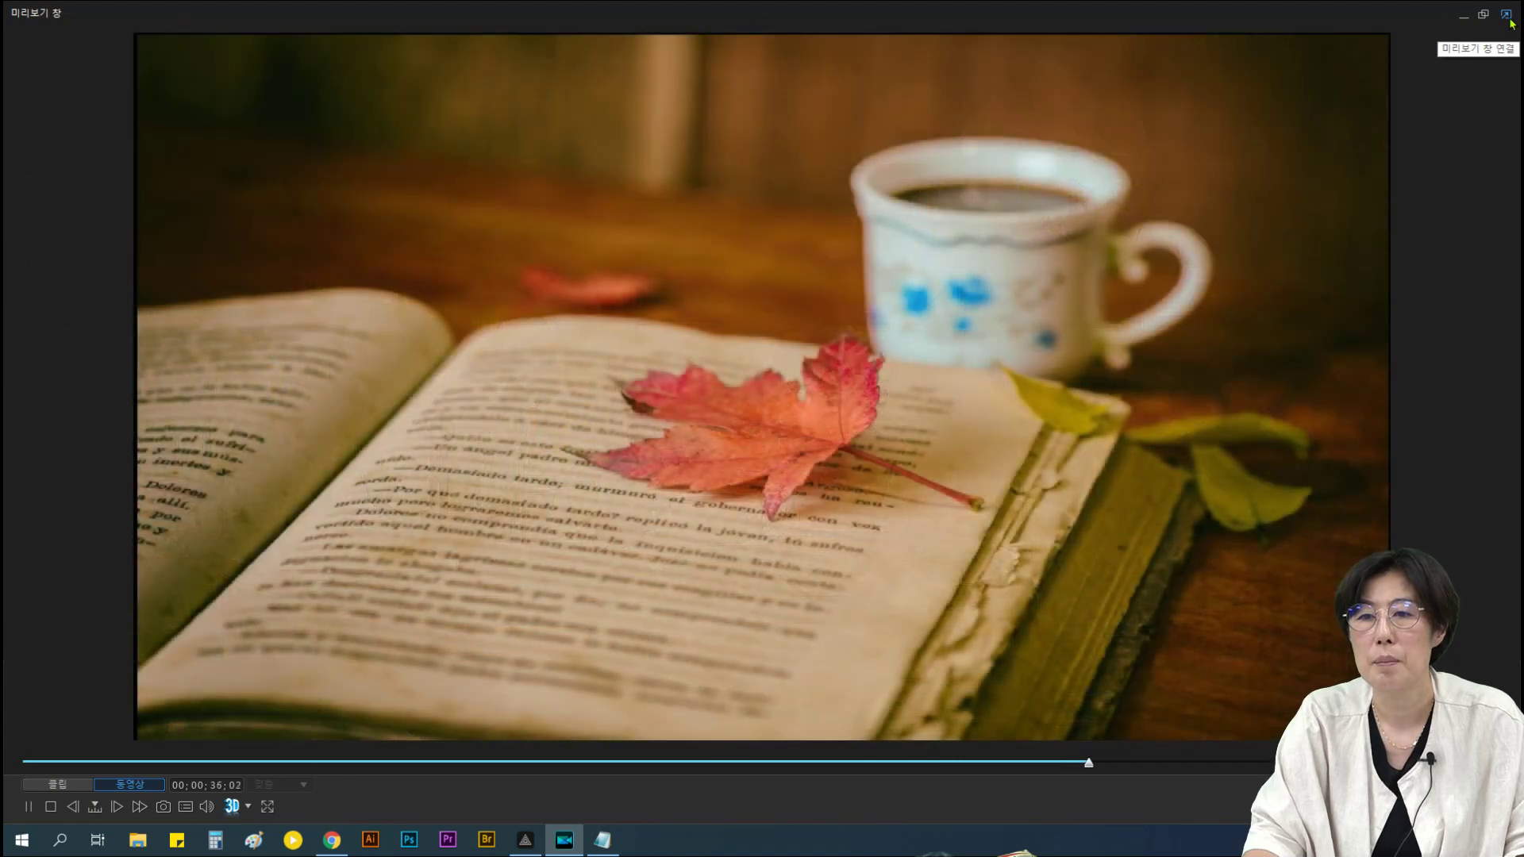
{"action": "left_click", "coordinate": [1511, 20]}
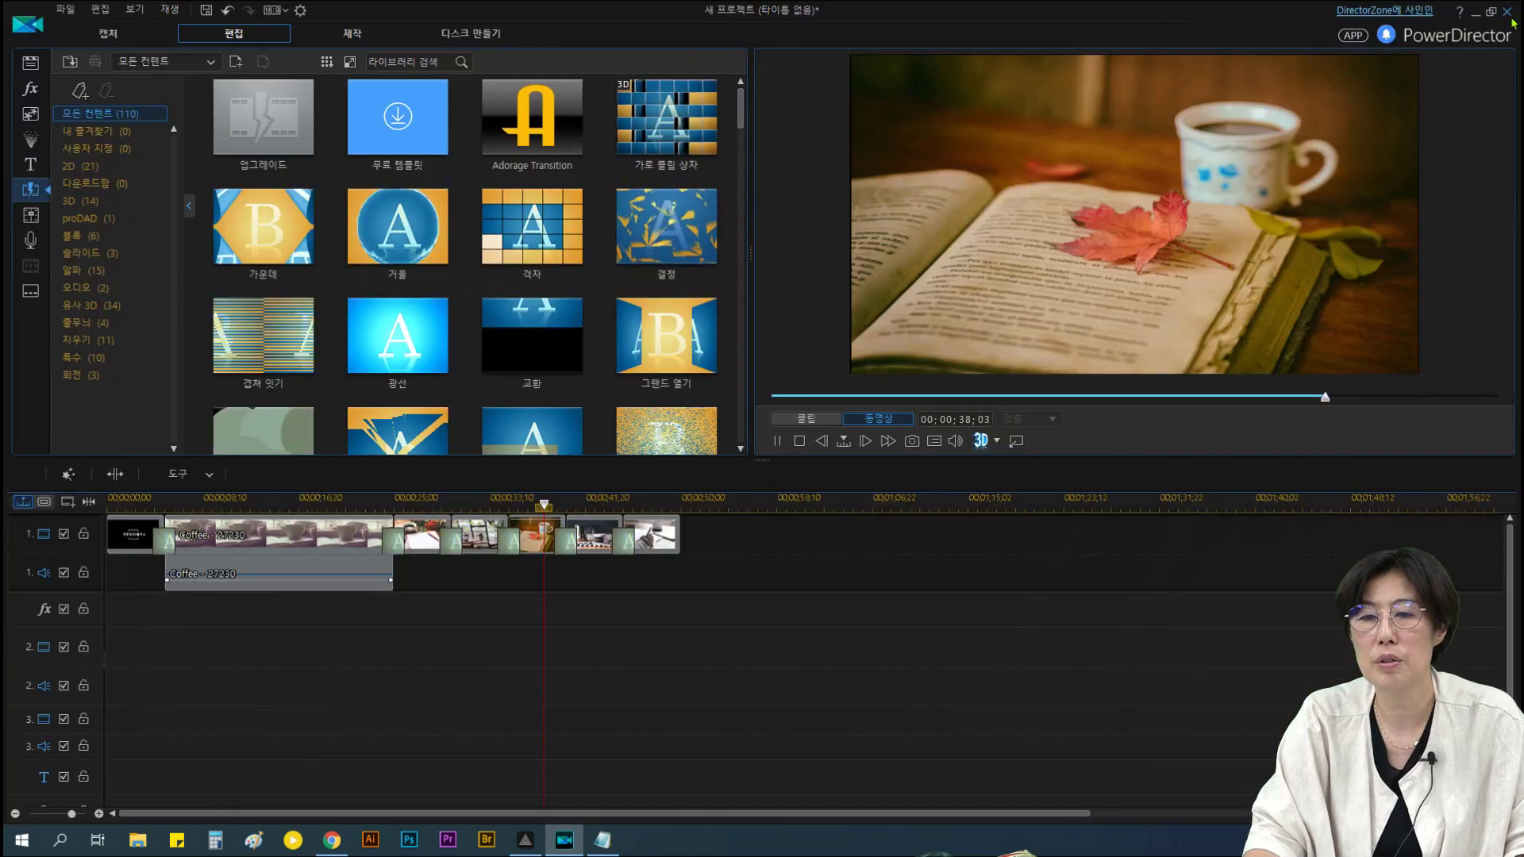
{"action": "left_click", "coordinate": [799, 447]}
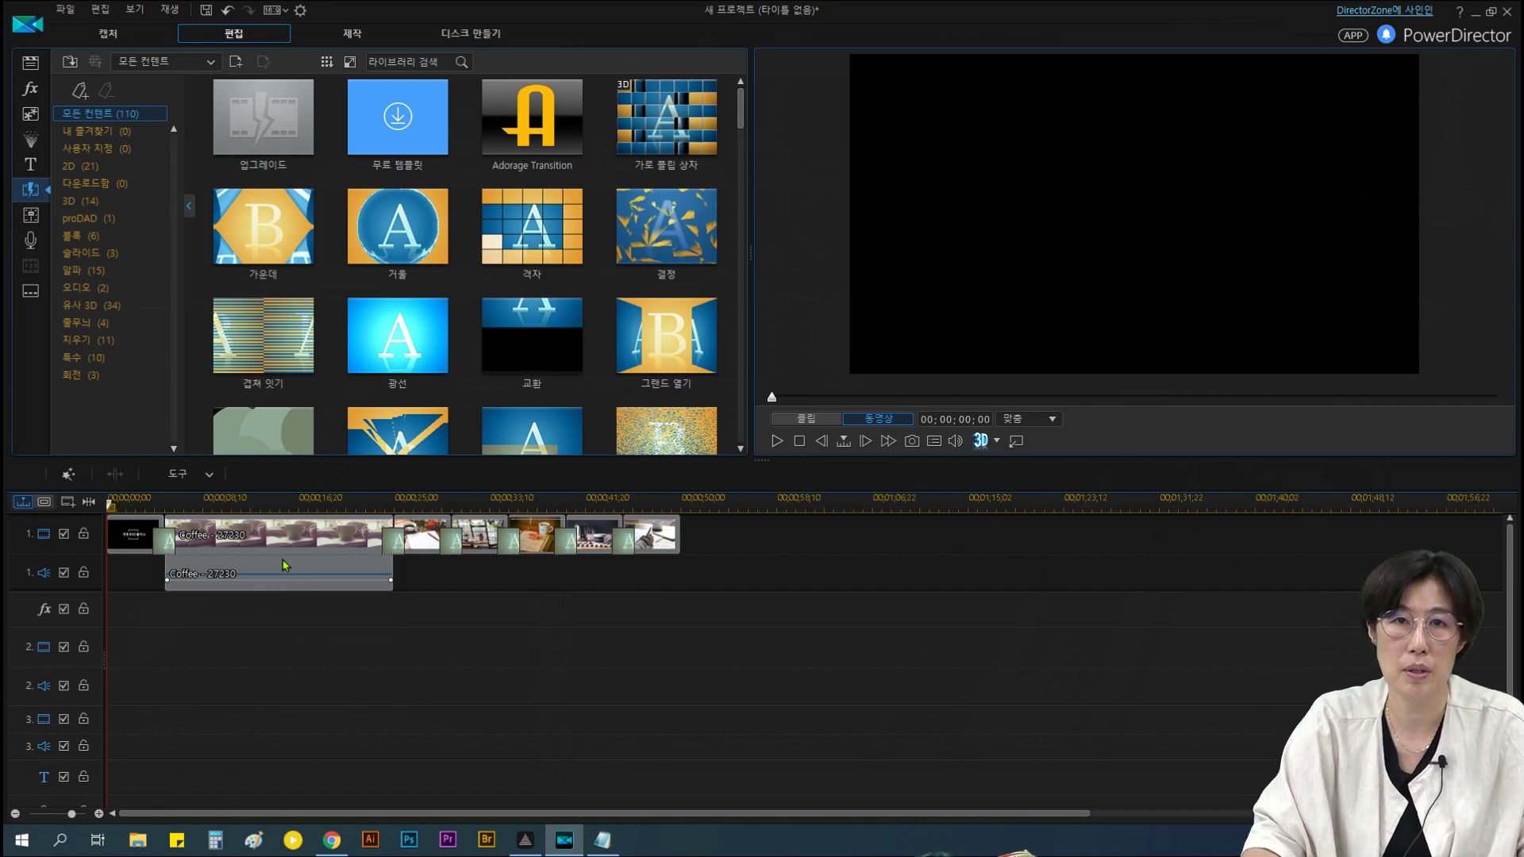
Save the project as 연습1 in the 영등포50 folder inside 다운로드
{"action": "left_click", "coordinate": [208, 13]}
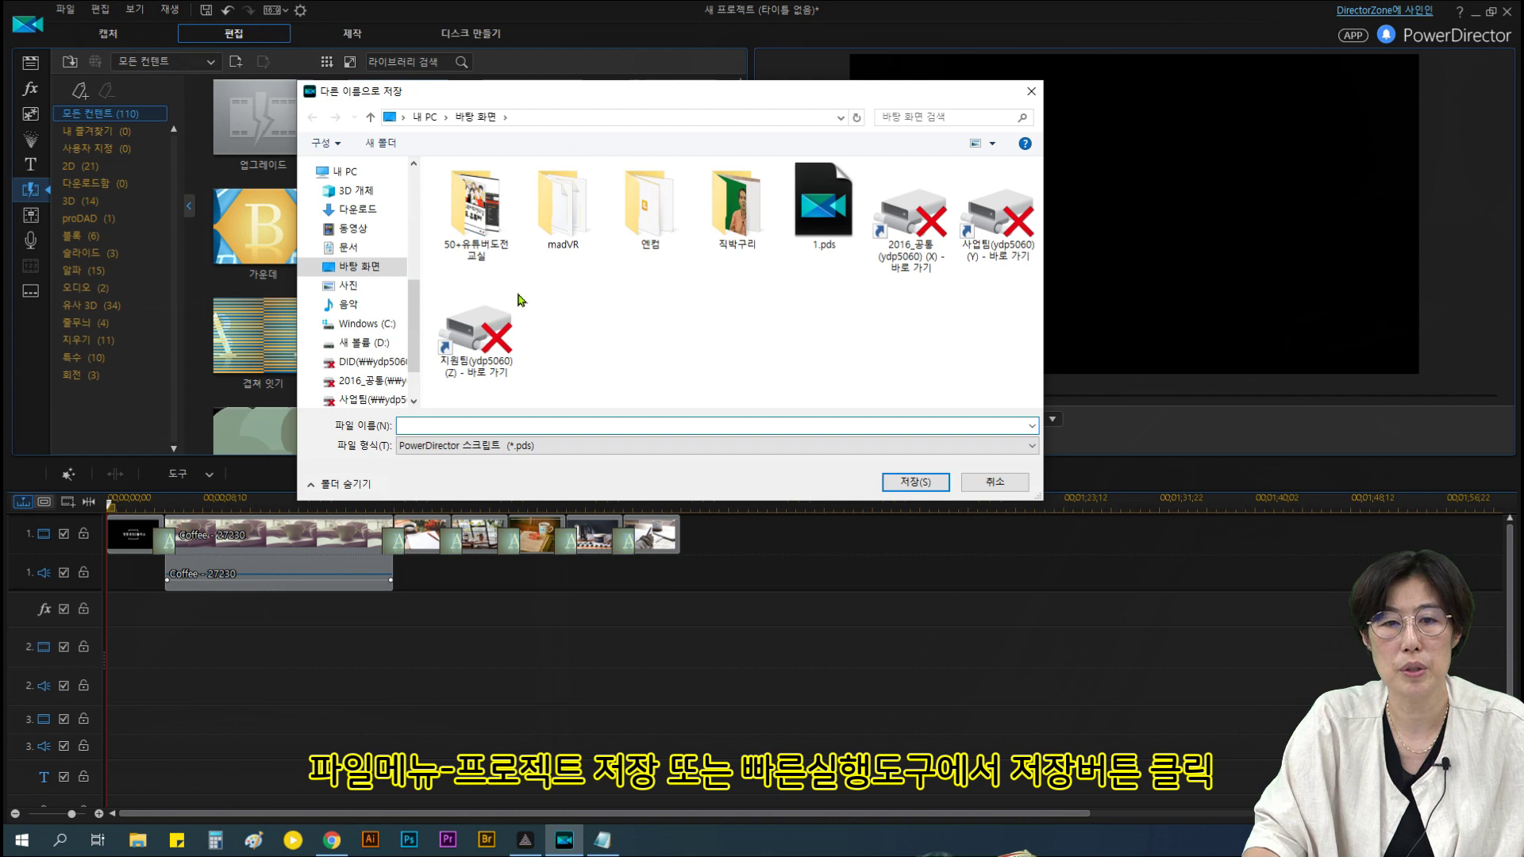
{"action": "left_click", "coordinate": [354, 209]}
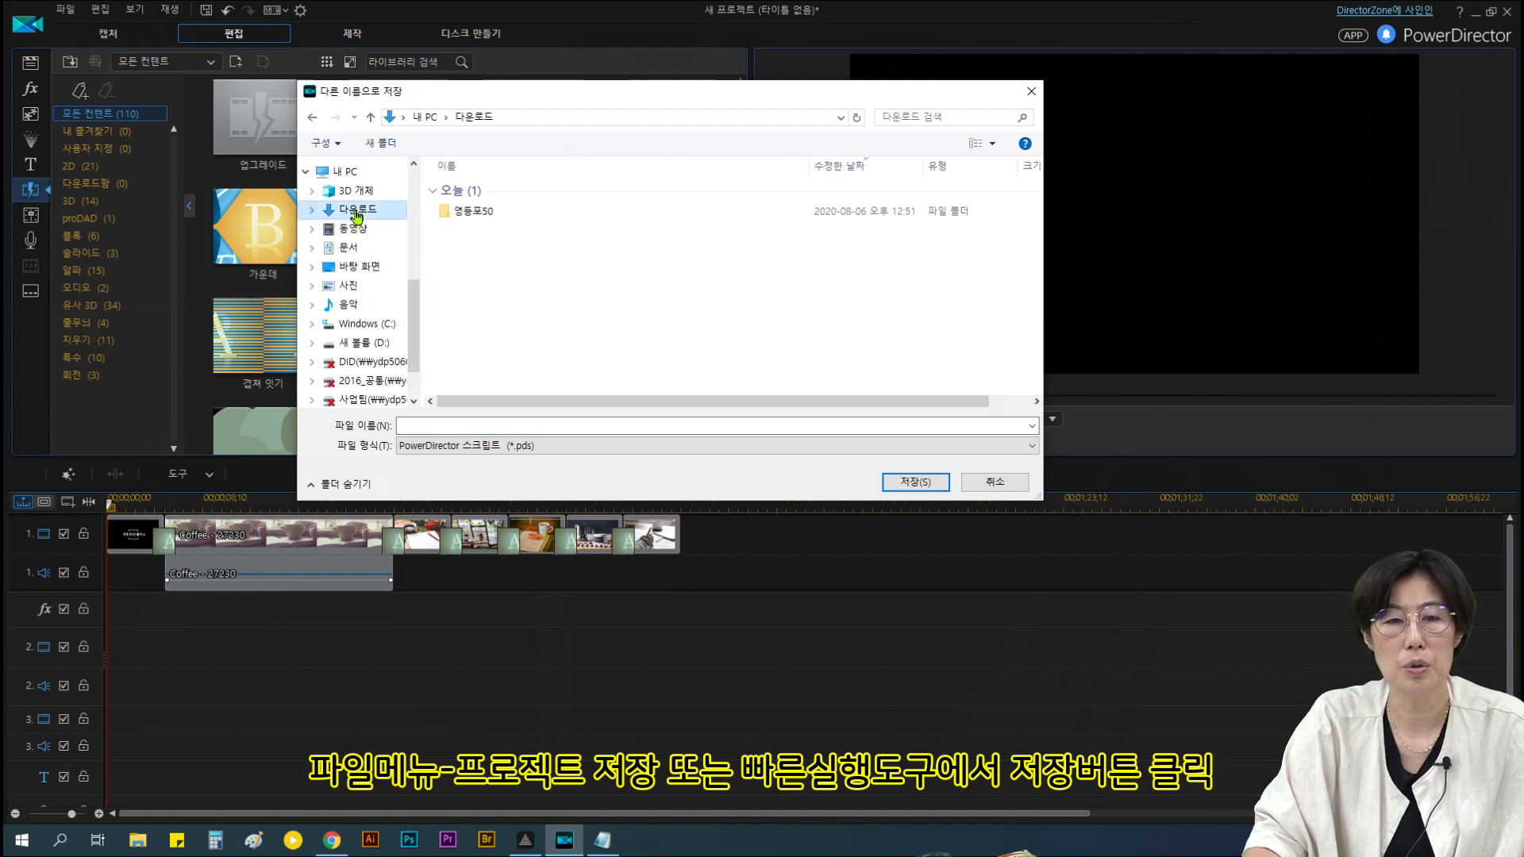
{"action": "double_click", "coordinate": [472, 212]}
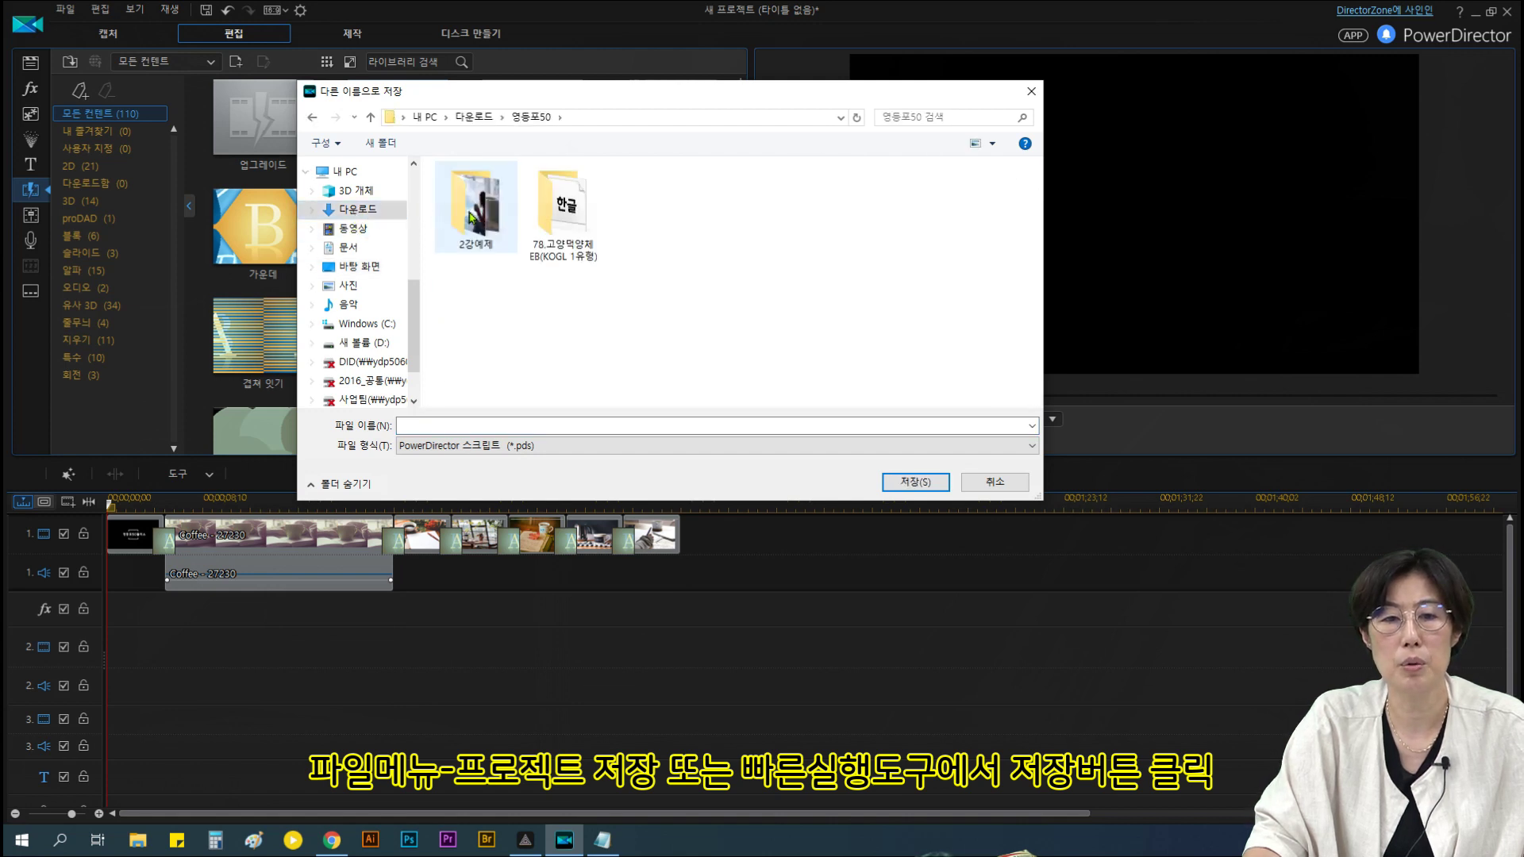
{"action": "left_click", "coordinate": [471, 427]}
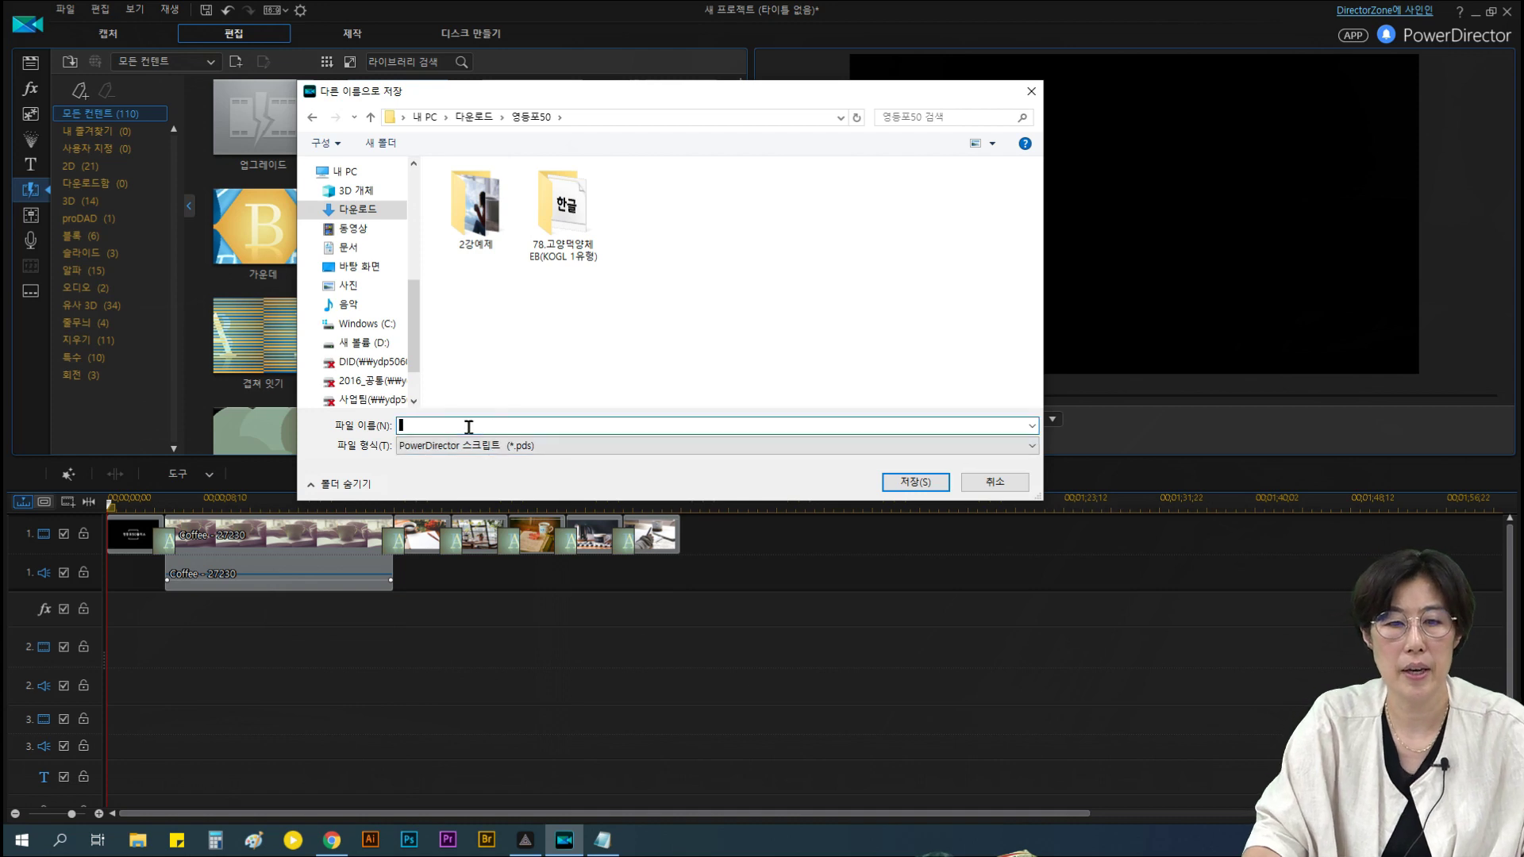
{"action": "type", "text": "연ㅅ"}
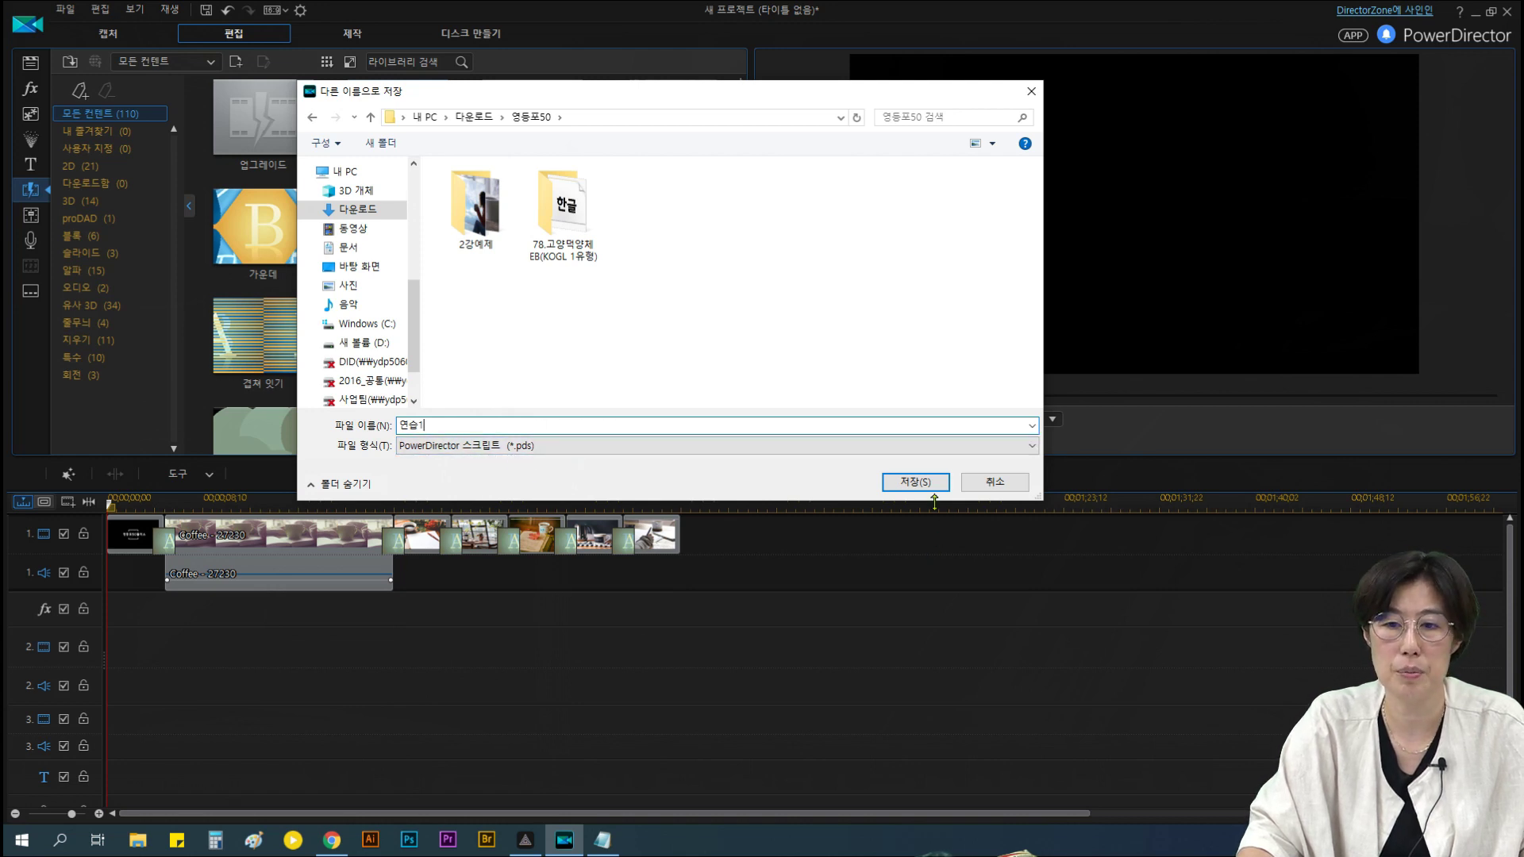
{"action": "left_click", "coordinate": [919, 481]}
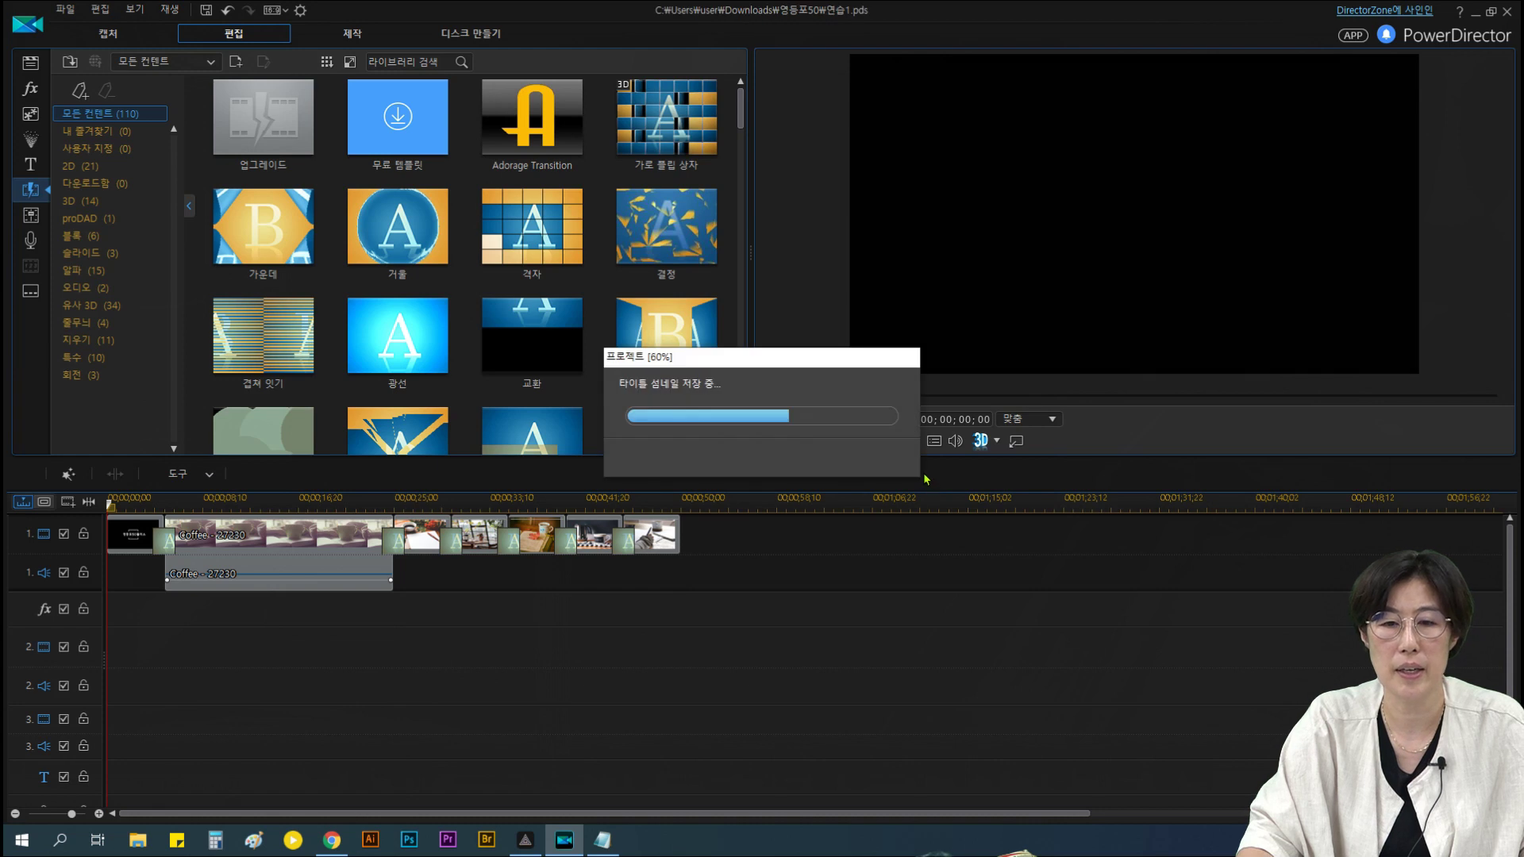